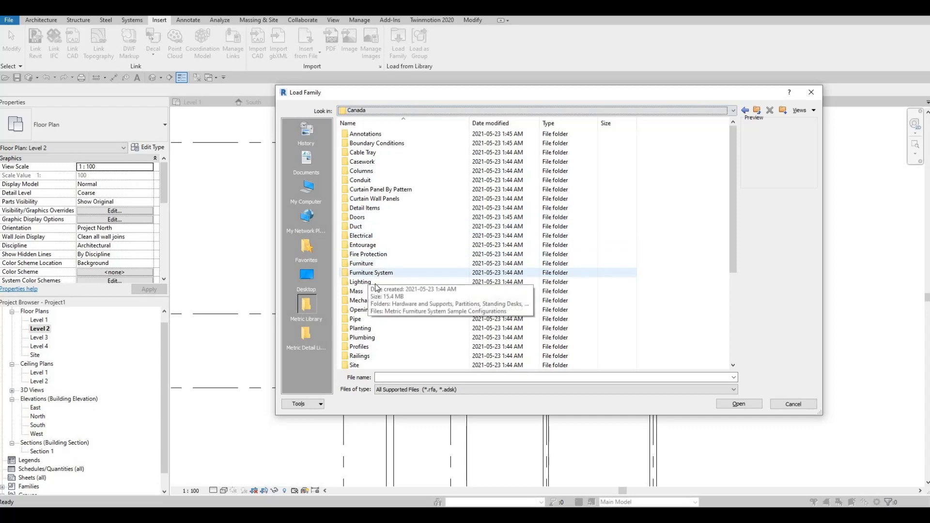
Load the M_Bed-Box family from the Beds folder of the metric library's Furniture folder.
double_click(366, 264)
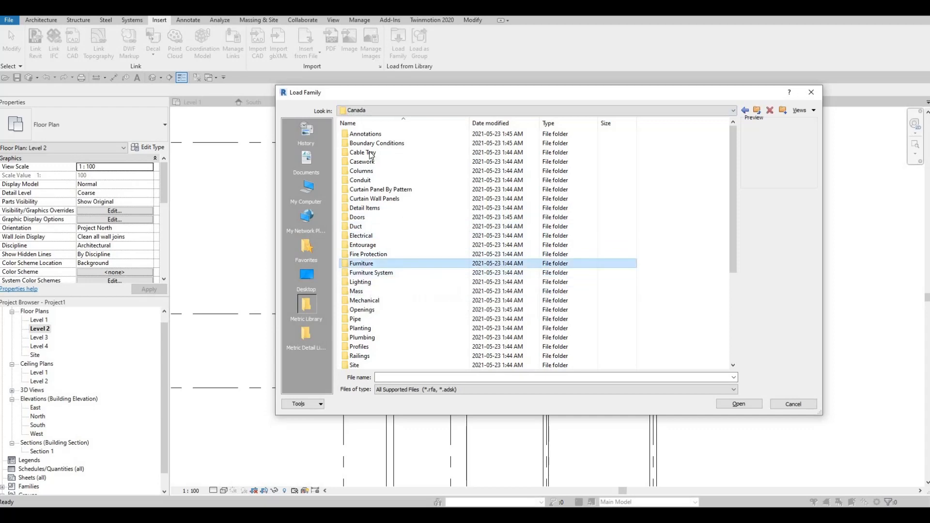
double_click(363, 135)
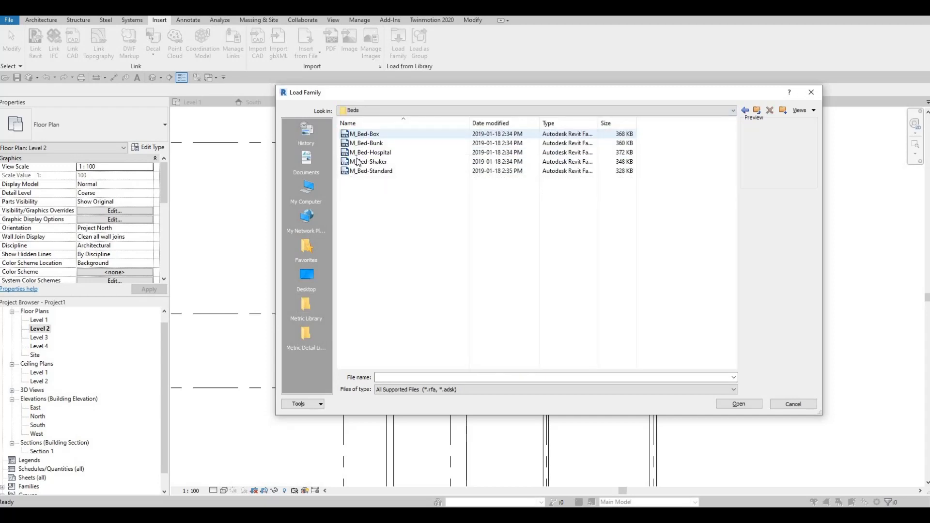
click(361, 134)
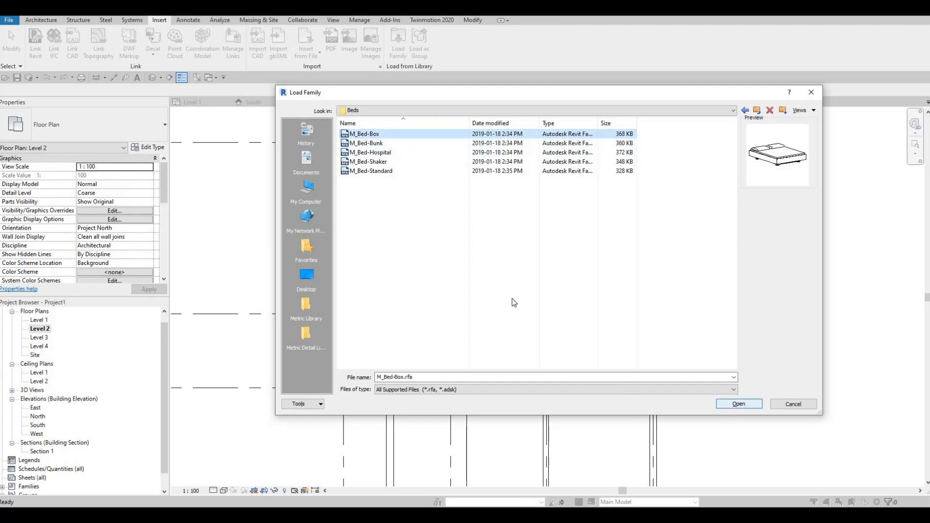
key(Return)
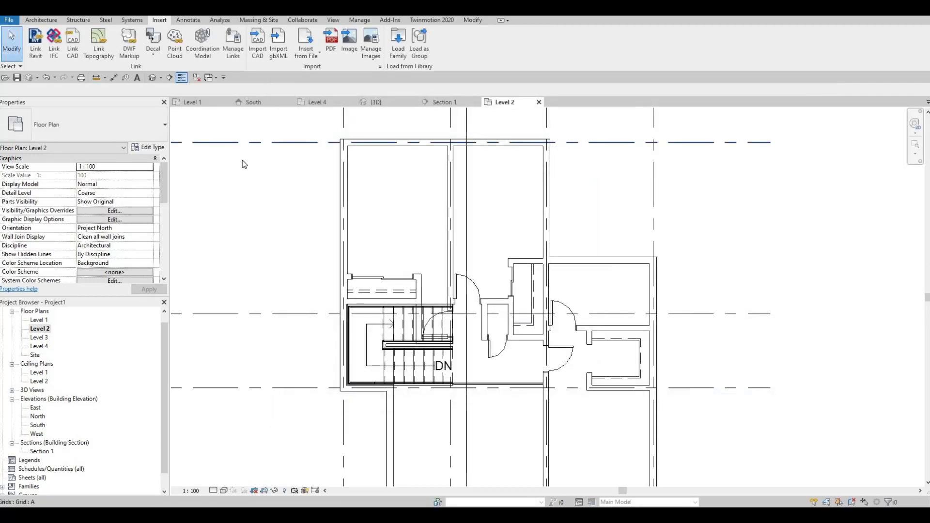
Place an M_Bed-Box 1346 x 1880mm Double bed in the north middle bedroom, rotated so its pillows face the east wall.
key(c)
key(m)
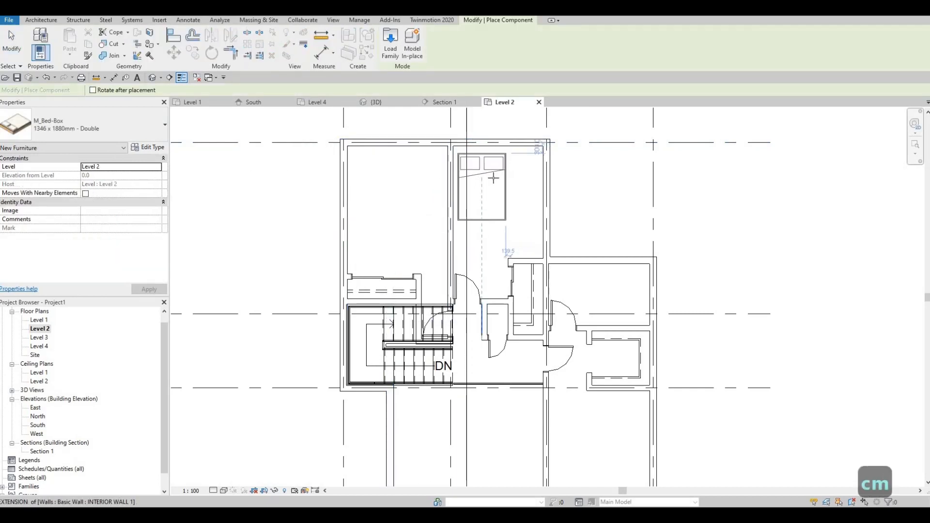
key(space)
key(space)
key(space)
key(space)
key(space)
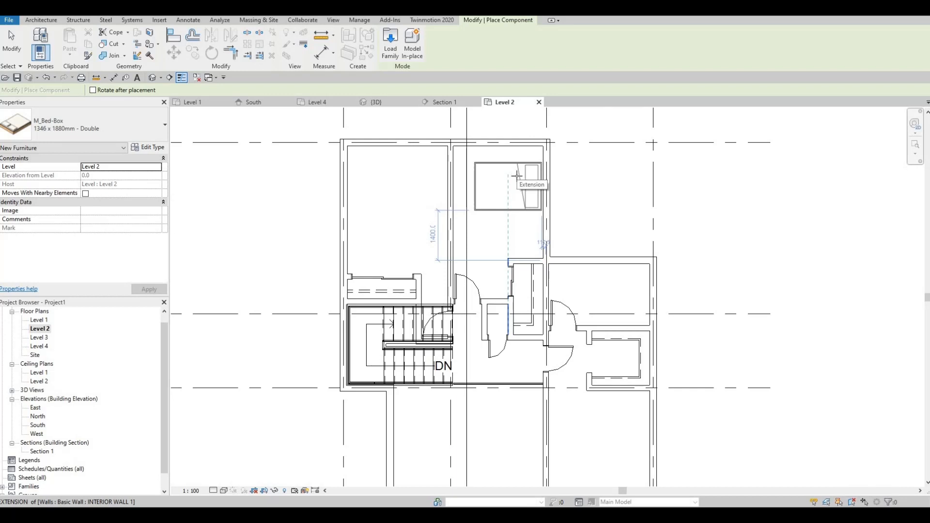
key(space)
key(space)
key(space)
key(space)
key(space)
key(space)
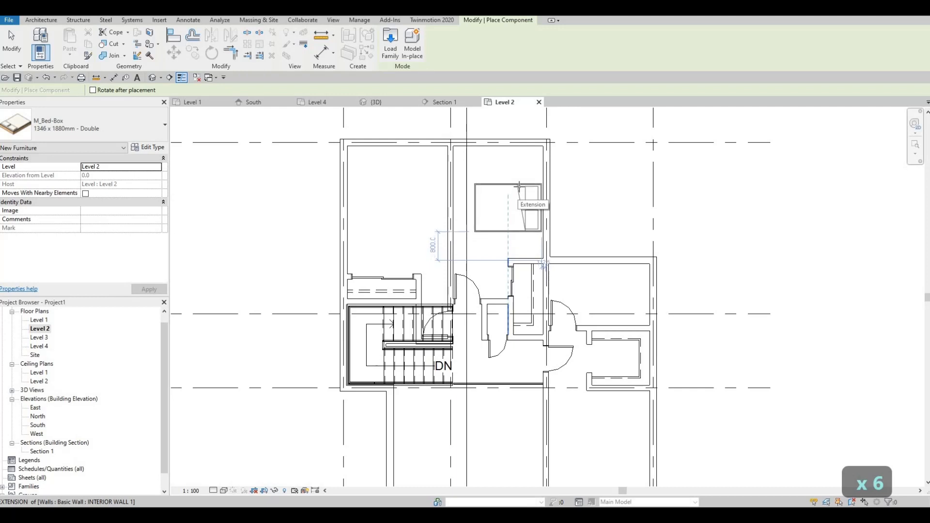
key(space)
key(space)
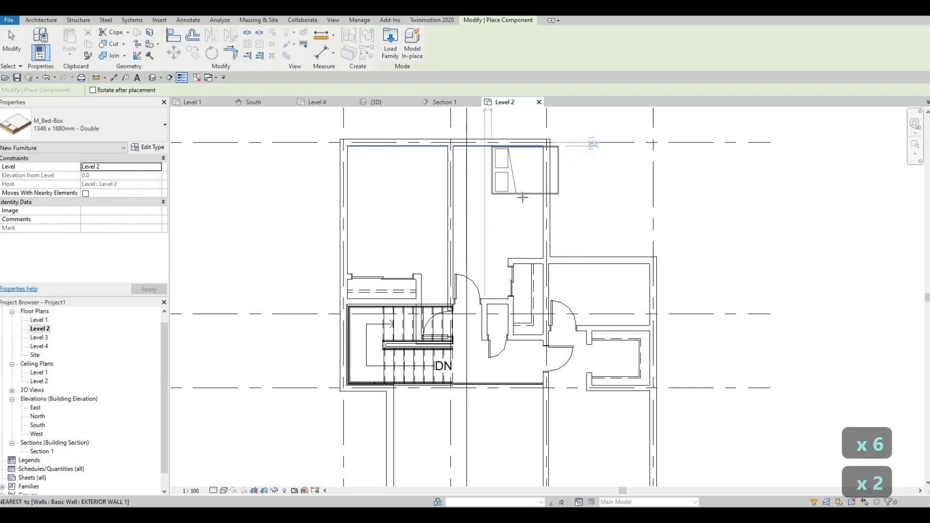
key(space)
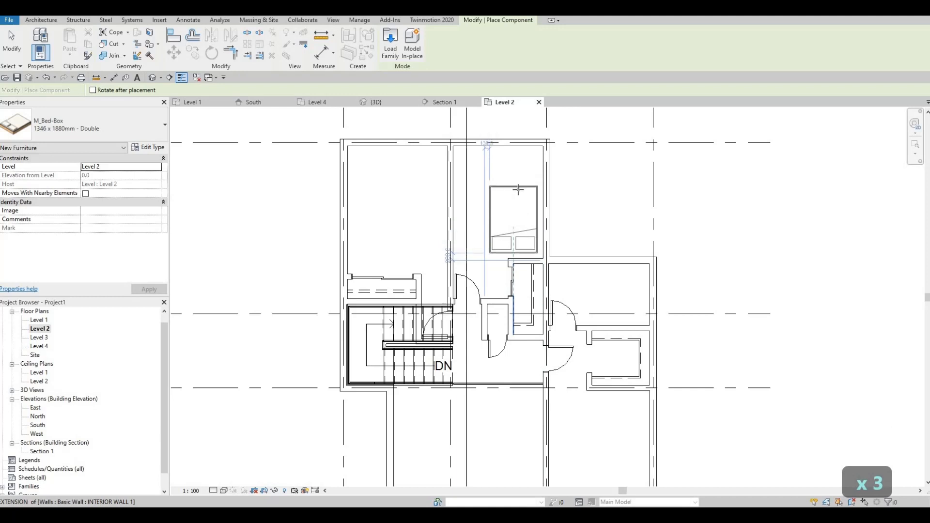
key(space)
key(space)
key(space)
key(space)
key(space)
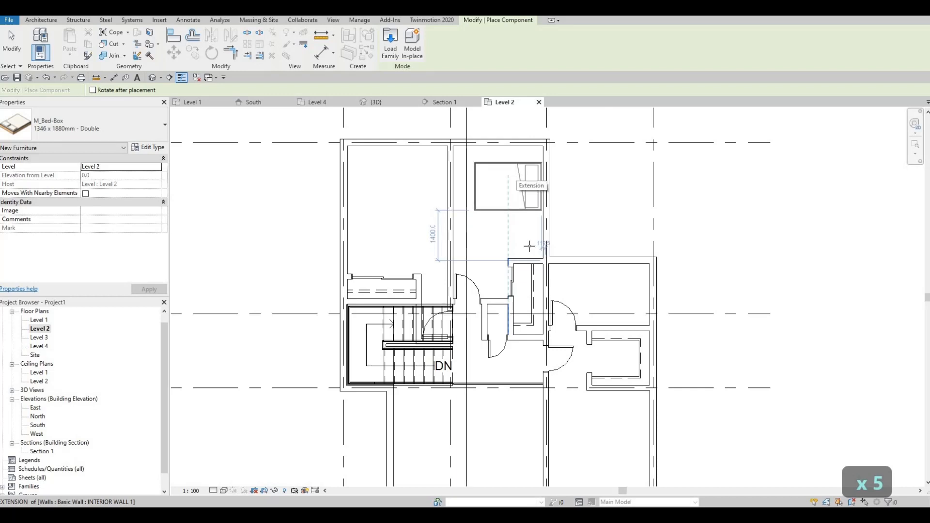
click(508, 180)
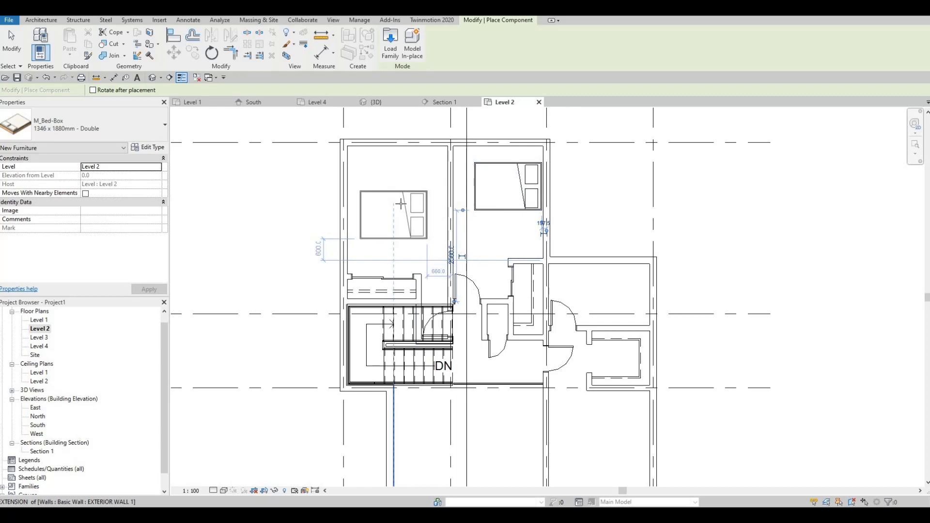
Place a second 1346 x 1880mm Double bed in the northwest bedroom, rotated with its pillows against the west wall.
key(space)
key(space)
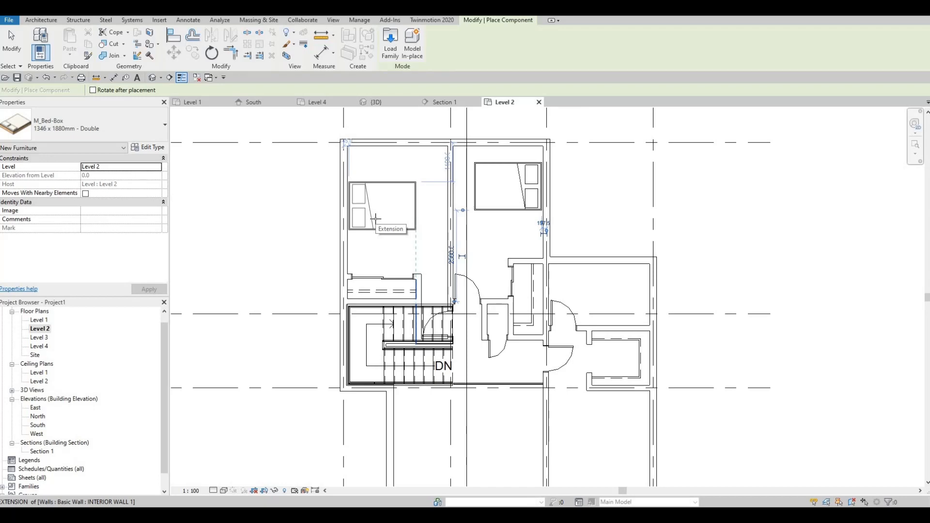
click(375, 218)
key(Escape)
key(Escape)
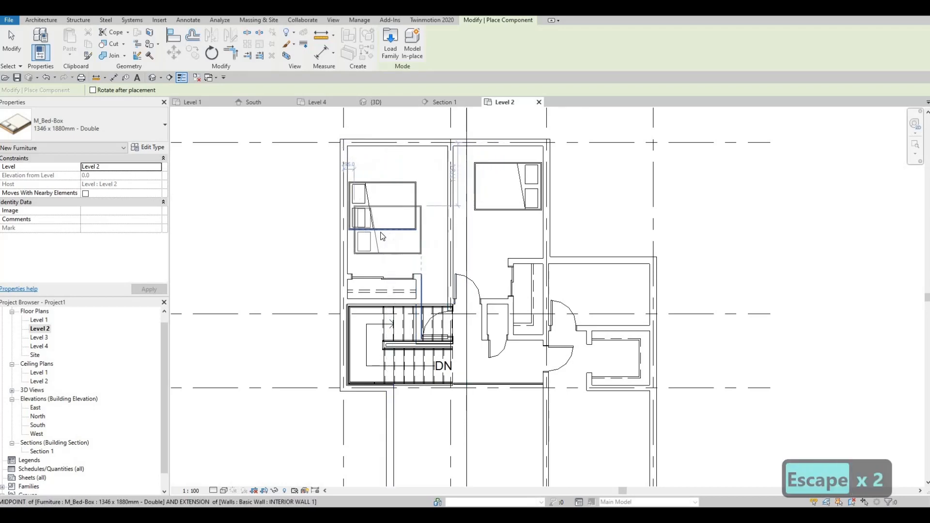
Nudge the northwest bedroom's bed two increments south.
click(381, 233)
key(Down)
key(Down)
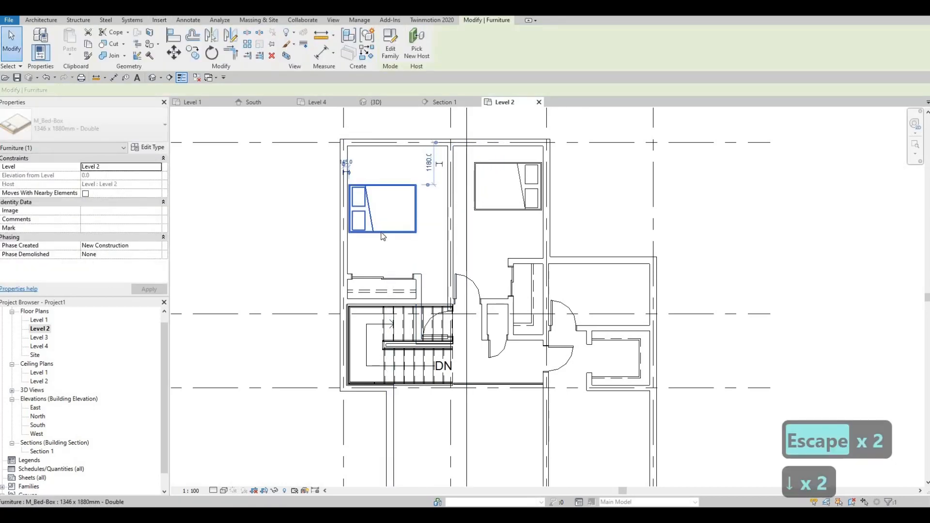
key(Escape)
key(Escape)
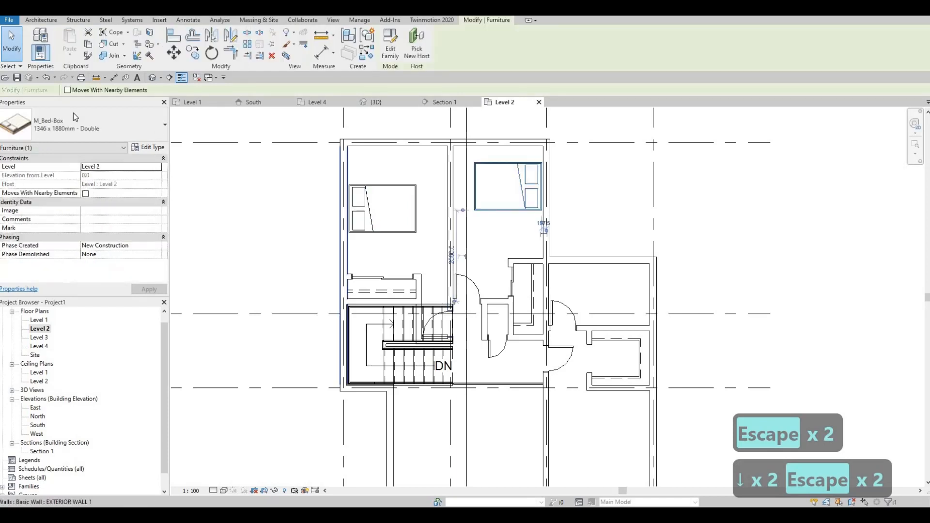
Change the north middle bedroom's bed to the 0965 x 1880mm Twin type.
click(71, 135)
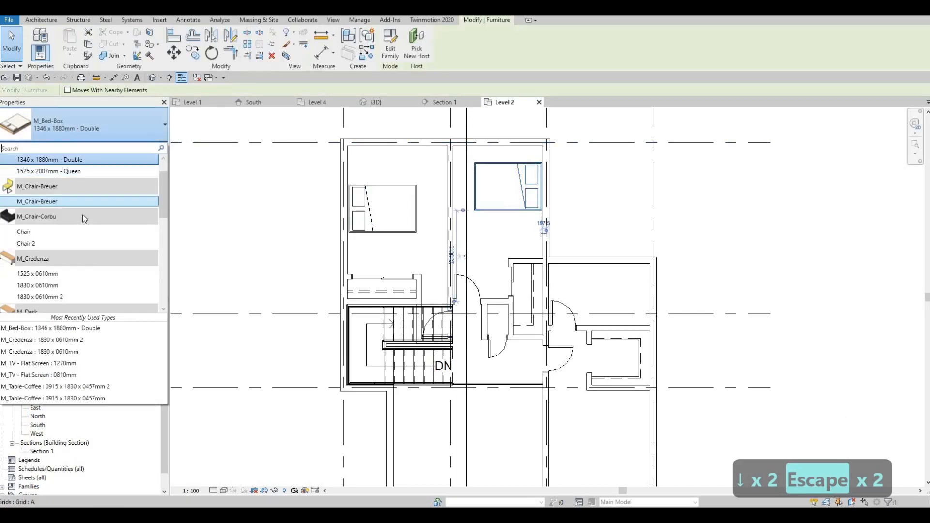
scroll(82, 208, up, 1)
click(76, 172)
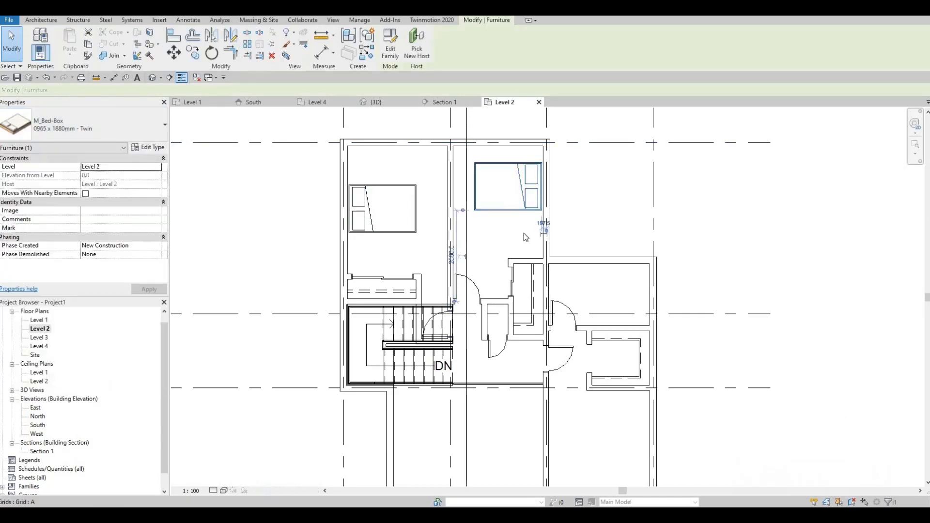
key(Escape)
Return the north middle bedroom's bed to the 1346 x 1880mm Double type.
click(510, 205)
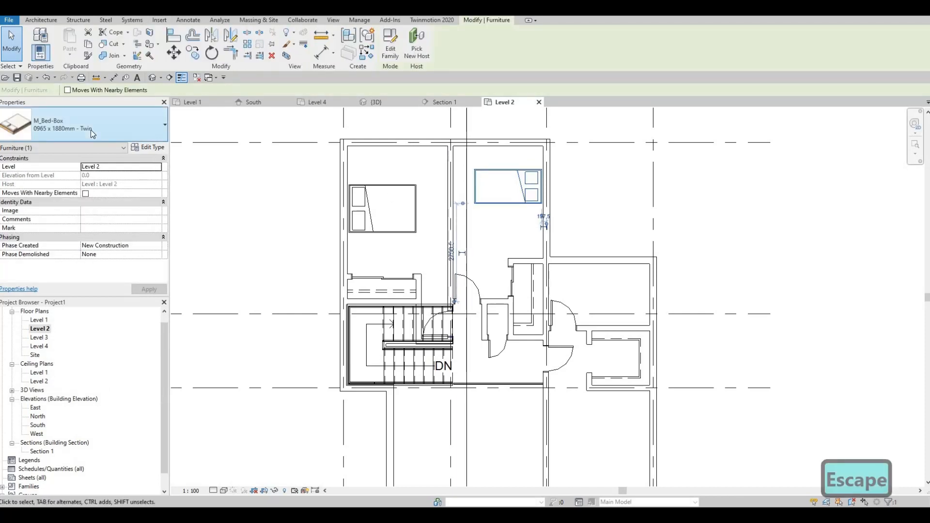
click(91, 130)
scroll(49, 180, up, 2)
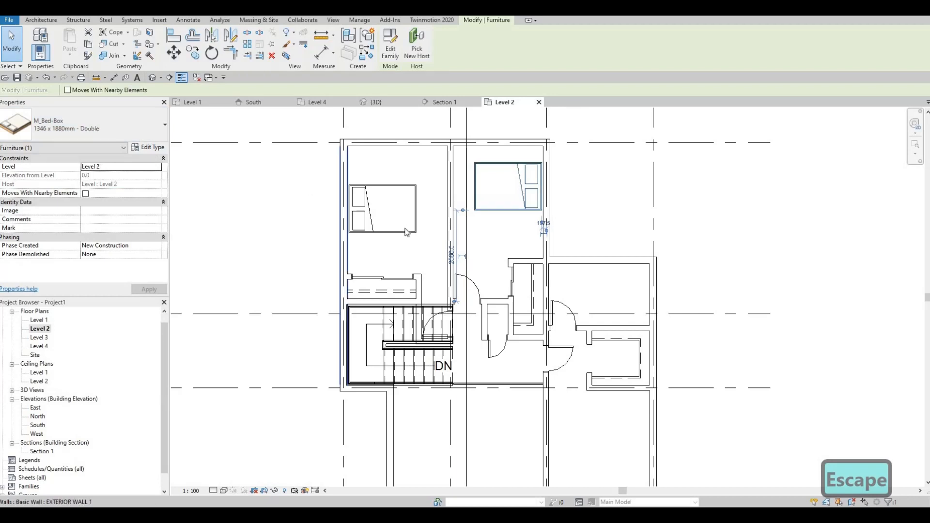
key(Escape)
Create a similar bed from the northwest bedroom's bed and place it in the southeast bedroom with its pillows against the east wall.
click(387, 213)
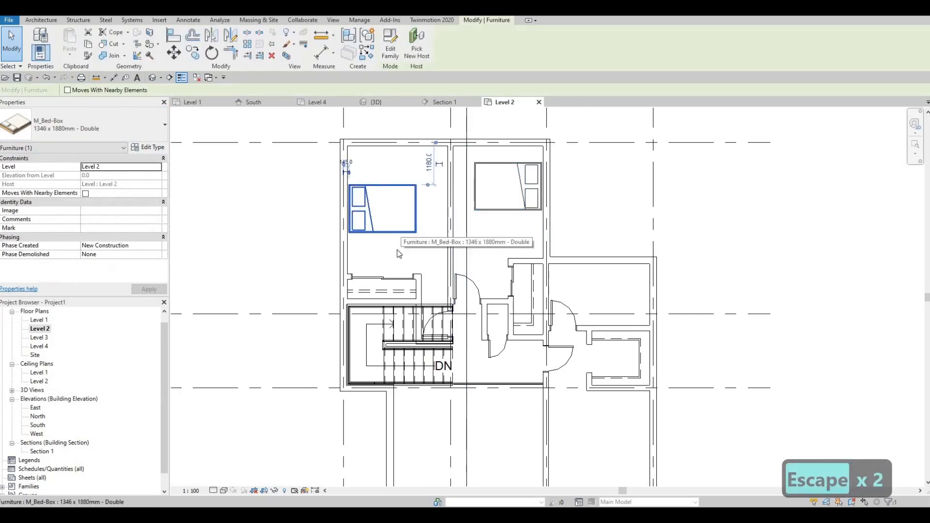
key(c)
key(s)
middle_drag(562, 372, 499, 241)
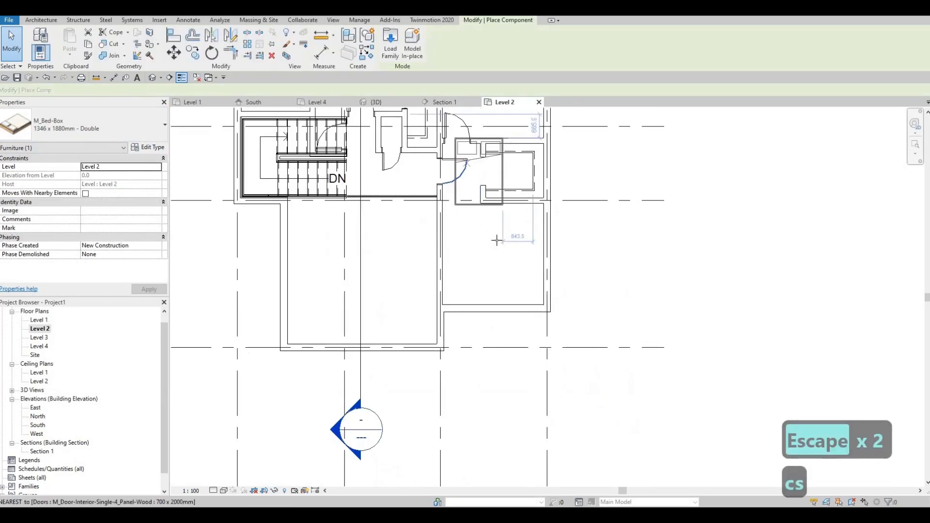
key(space)
key(space)
key(space)
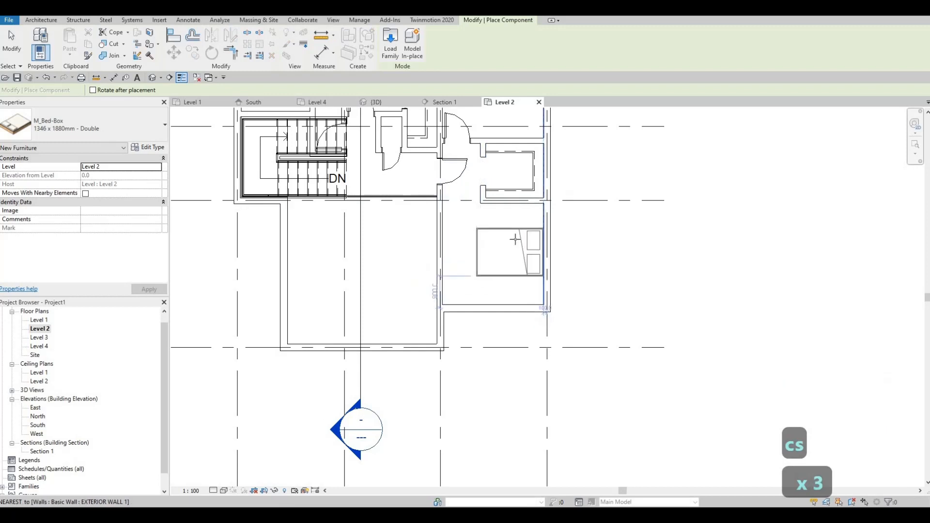
key(Escape)
key(Escape)
key(Escape)
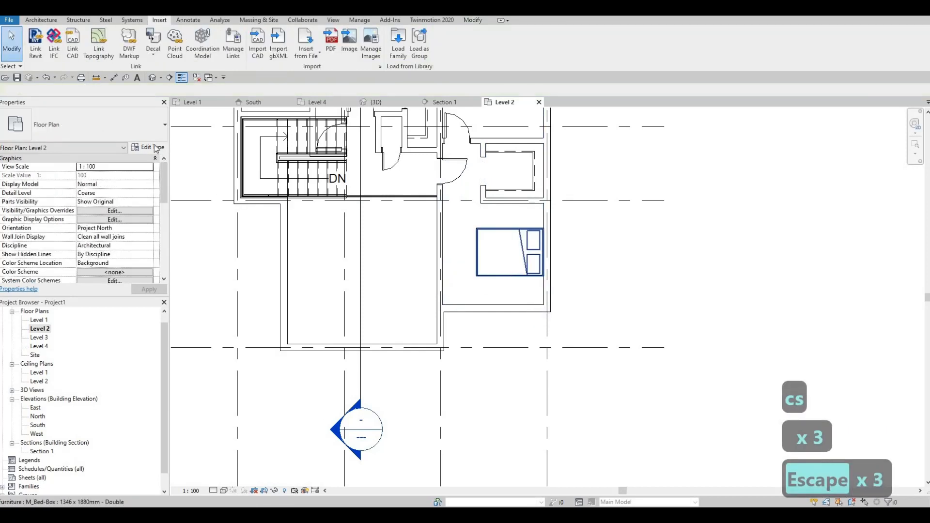
Change the southeast bedroom's bed to the 1525 x 2007mm Queen type.
click(78, 127)
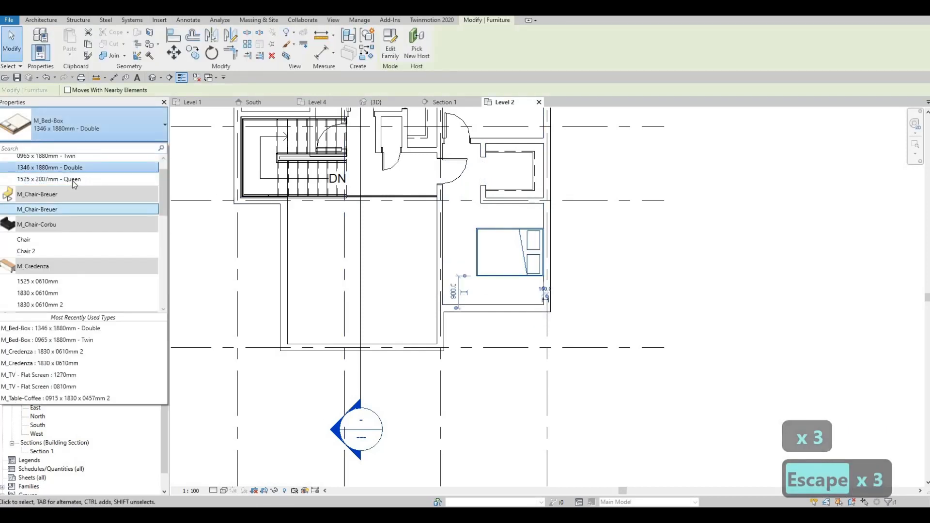
key(Escape)
key(Escape)
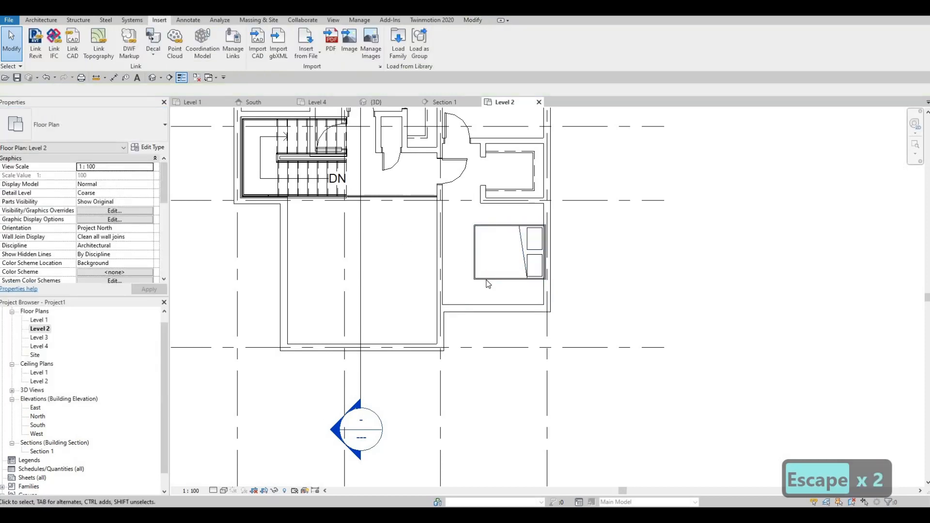
Nudge the queen bed west clear of the east wall and slightly south.
click(487, 281)
key(Left)
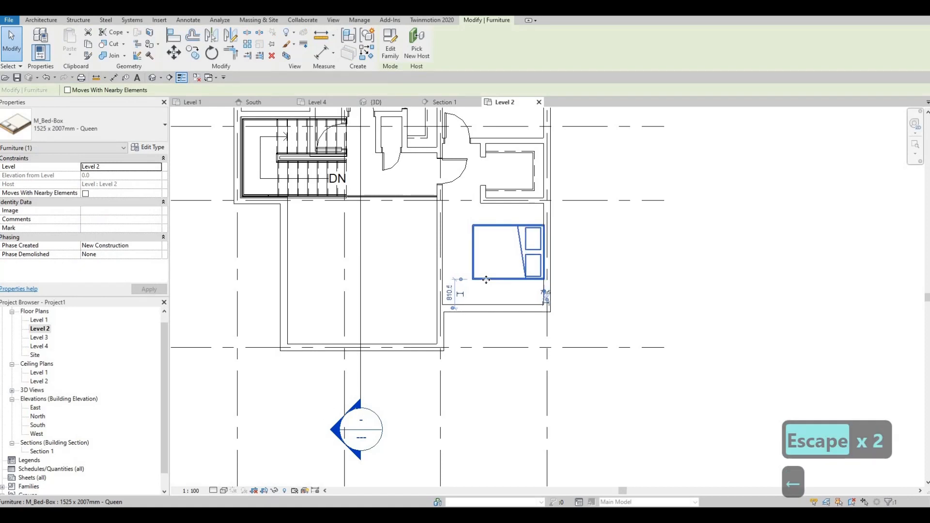
key(Left)
key(Left)
key(Right)
key(Down)
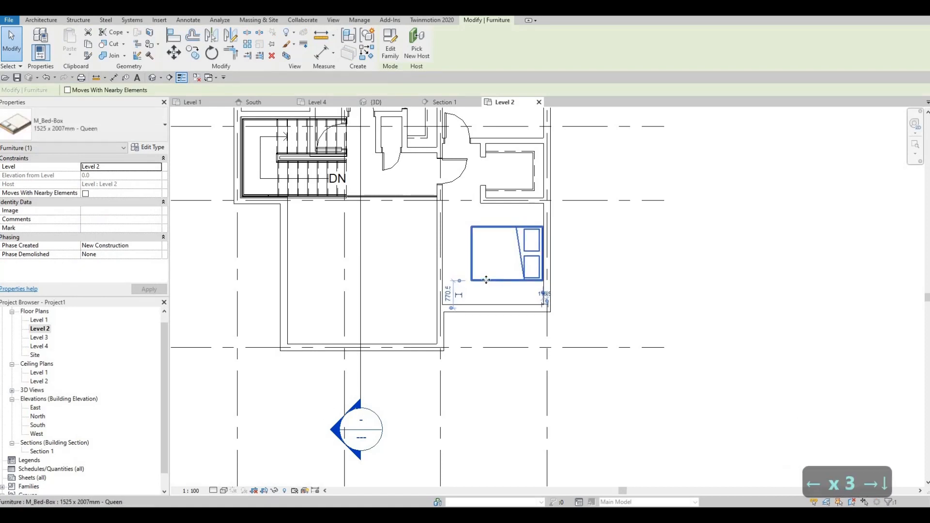
key(Escape)
key(Escape)
key(Escape)
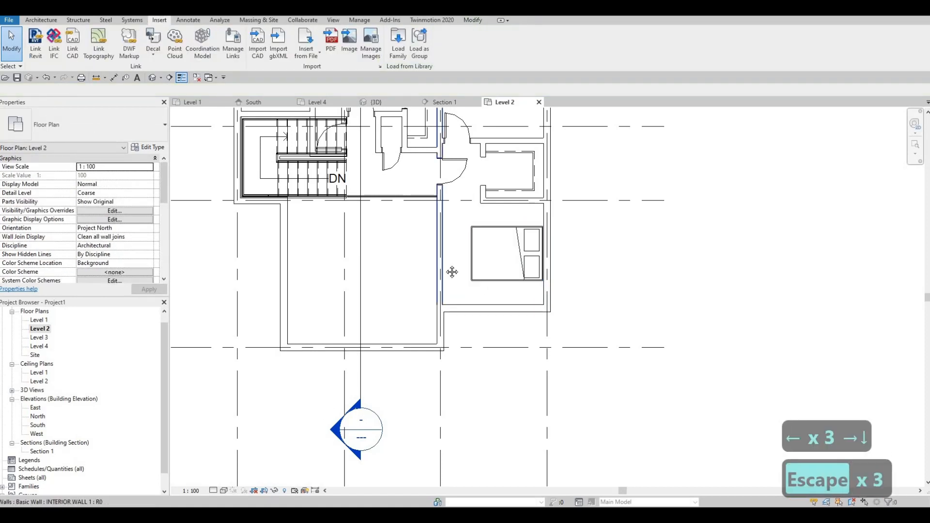
Draw a <Demolished>-style detail line across the small hallway closet, created similar to the neighbouring closet's dashed line.
scroll(450, 261, down, 3)
scroll(438, 262, up, 5)
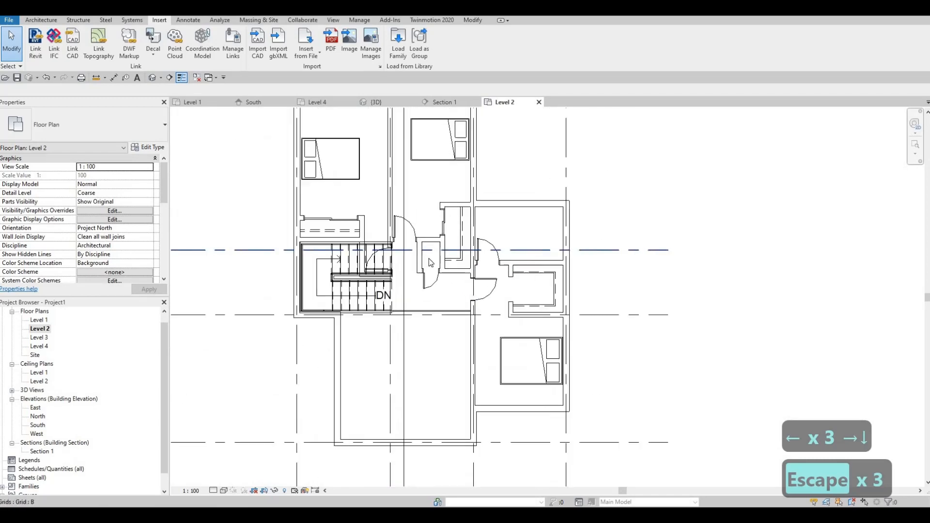
scroll(430, 260, up, 2)
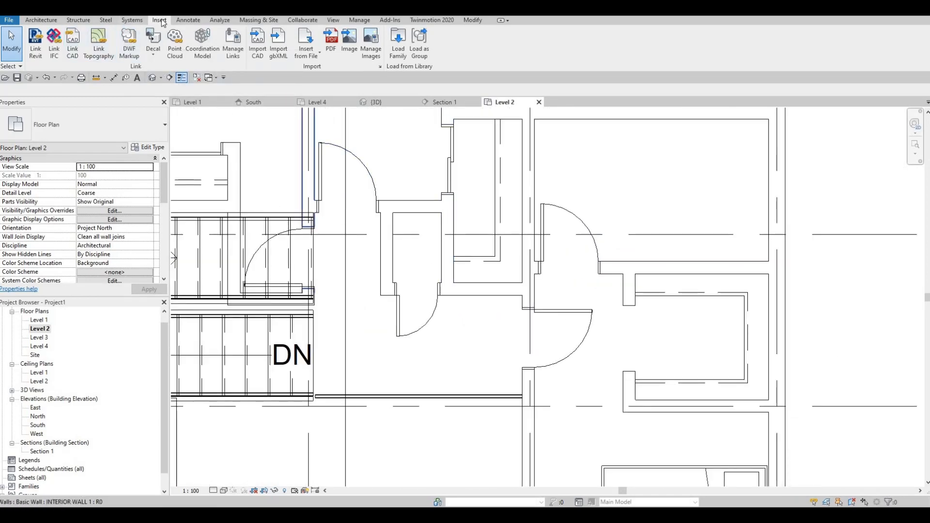
key(Escape)
key(Escape)
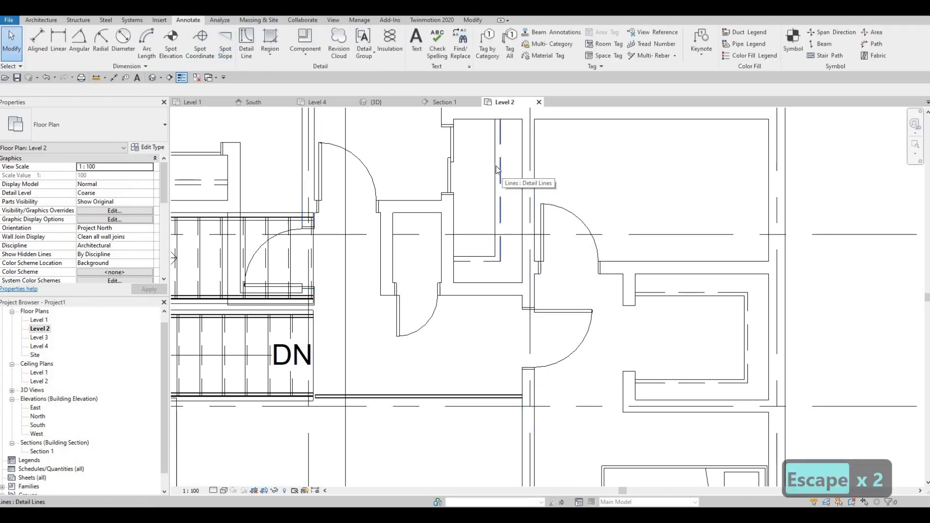
click(499, 178)
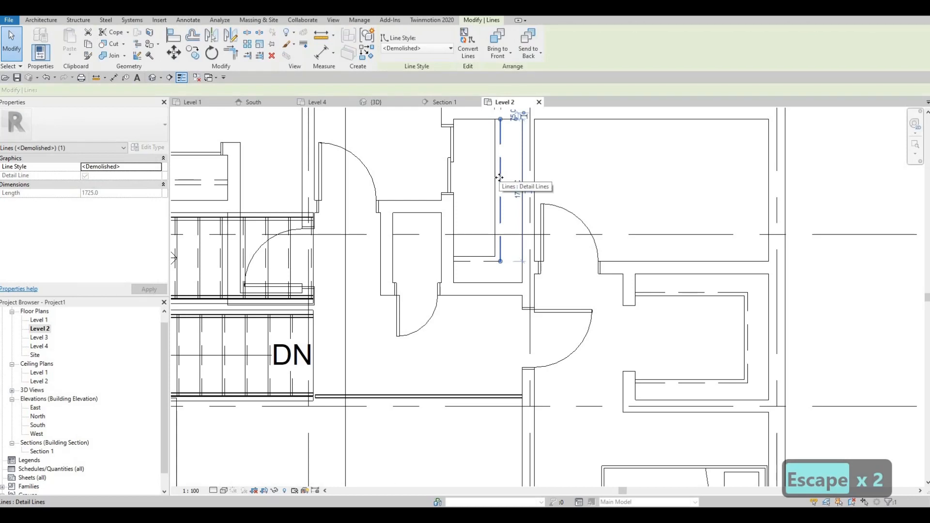
key(c)
key(s)
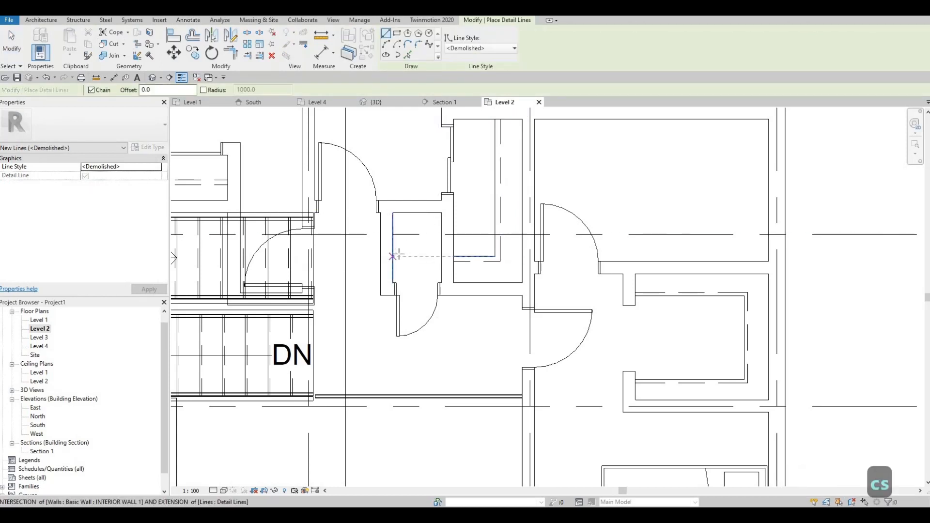
click(392, 257)
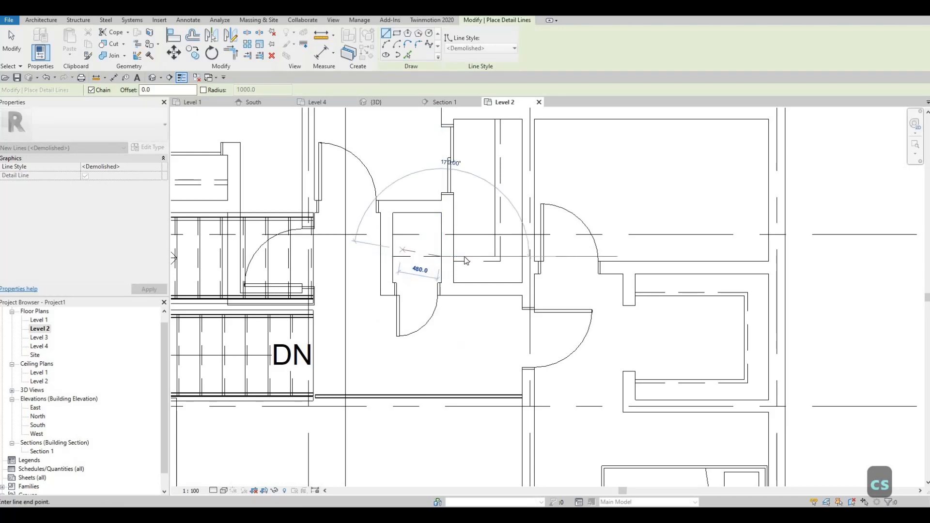
key(Escape)
key(Escape)
scroll(452, 261, up, 2)
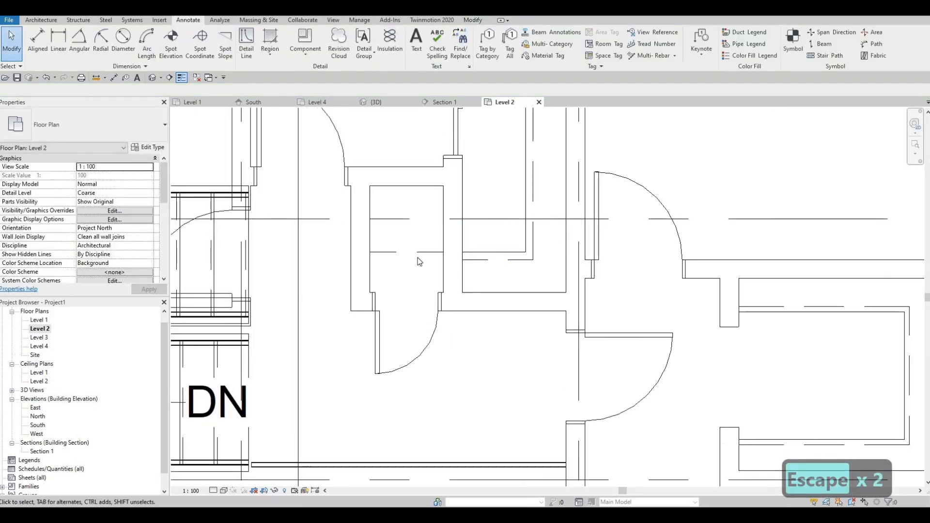
Draw a Thin Lines detail line about 560 mm long across the small hallway closet, just south of its dashed line.
scroll(472, 218, up, 1)
scroll(510, 225, down, 2)
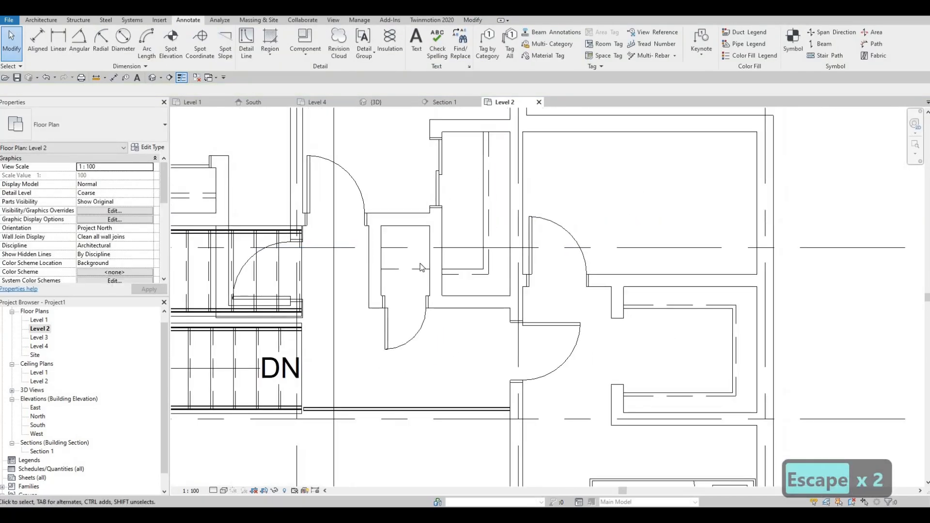
click(483, 226)
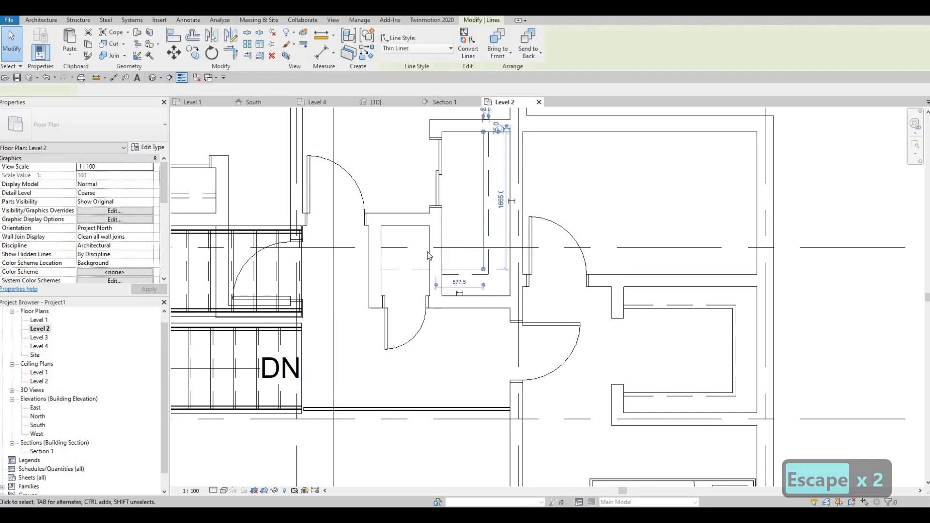
key(c)
key(s)
scroll(368, 262, up, 3)
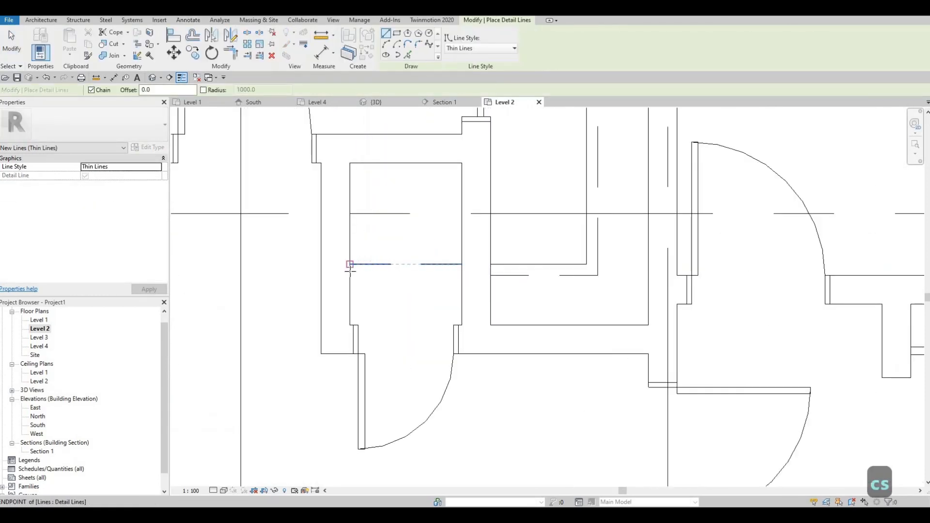
click(455, 273)
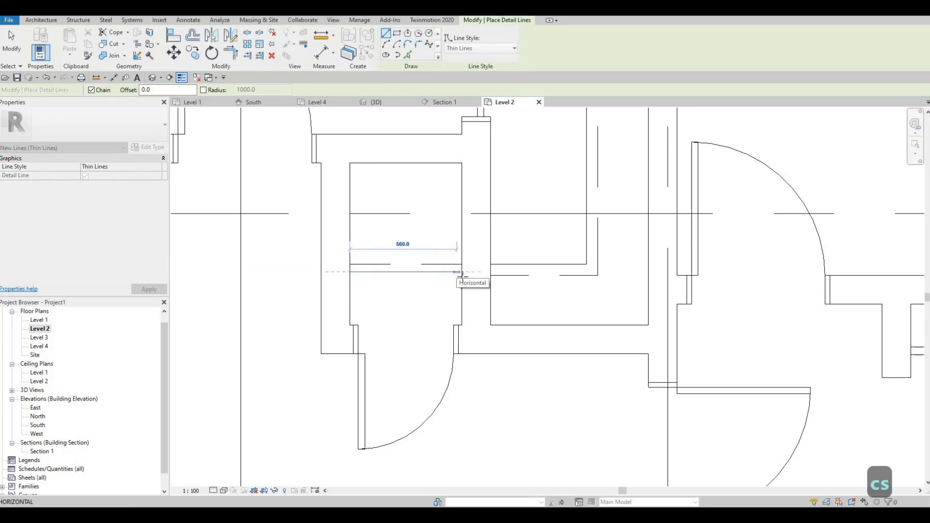
click(457, 273)
key(Escape)
key(Escape)
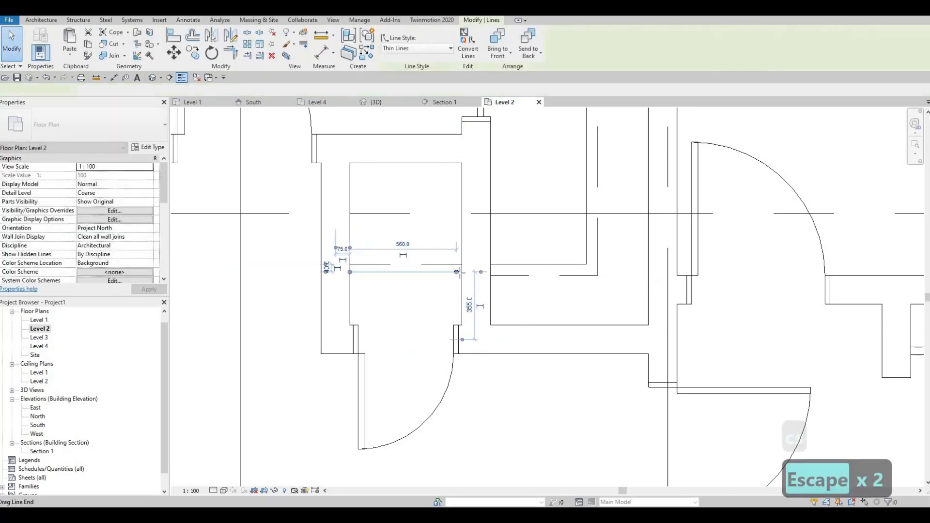
key(Escape)
key(Escape)
scroll(493, 272, down, 3)
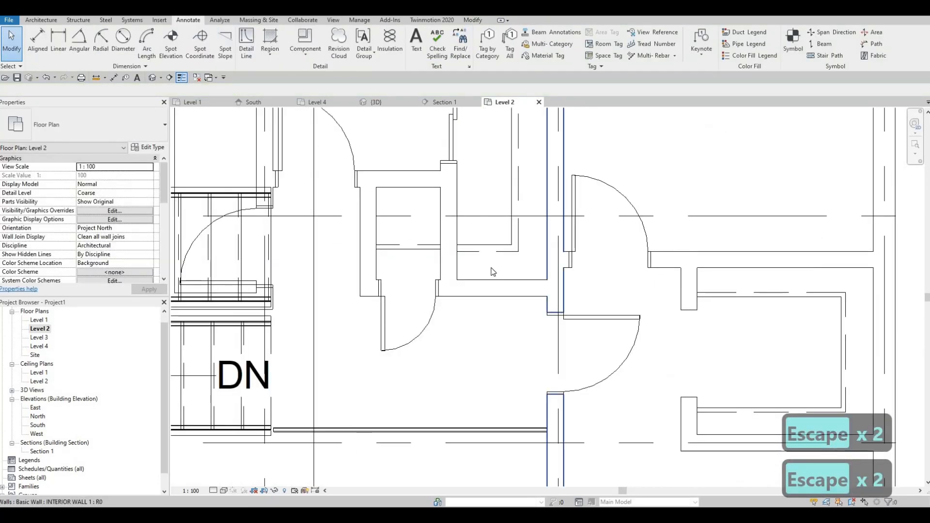
Review the bedrooms, closets and beds across the Level 2 floor plan.
scroll(493, 272, down, 5)
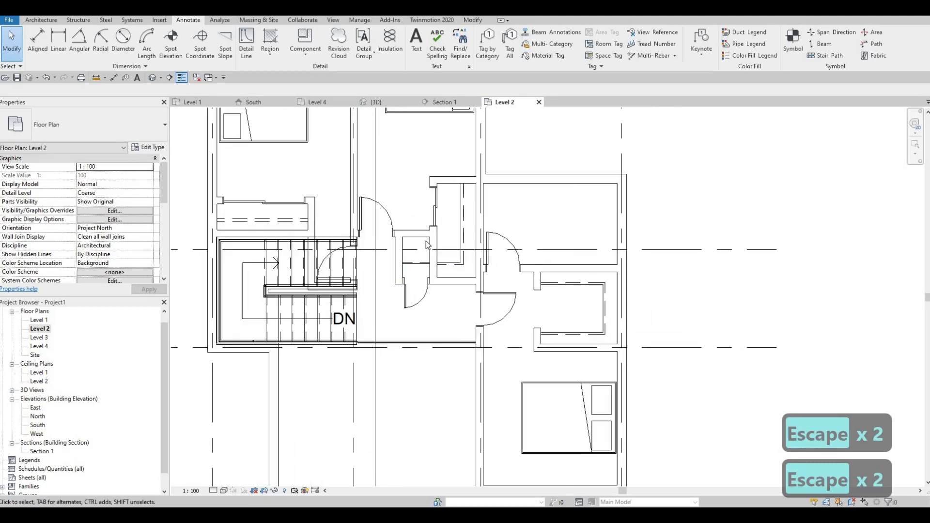
middle_drag(427, 244, 437, 262)
scroll(519, 268, down, 4)
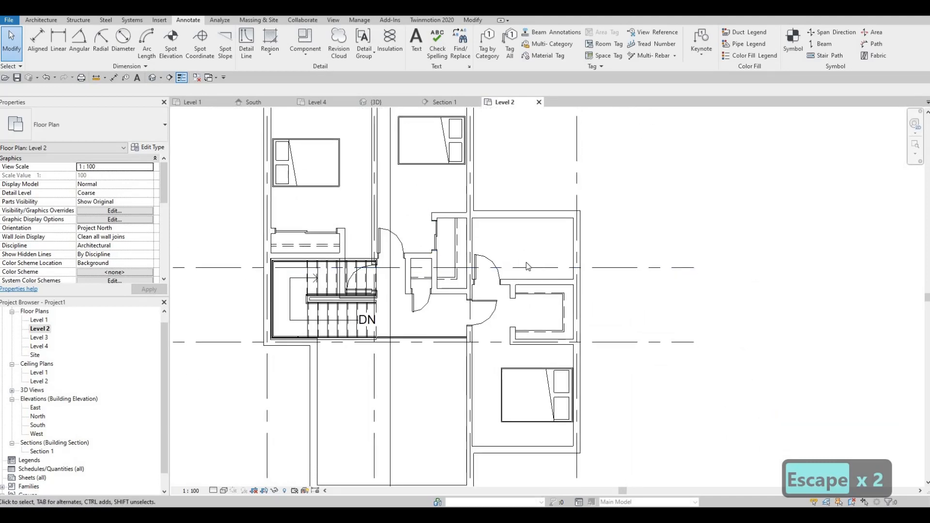
scroll(480, 272, up, 1)
middle_drag(480, 271, 451, 267)
scroll(458, 271, down, 1)
scroll(474, 253, down, 1)
middle_drag(378, 214, 434, 159)
scroll(400, 233, up, 1)
middle_drag(423, 232, 422, 284)
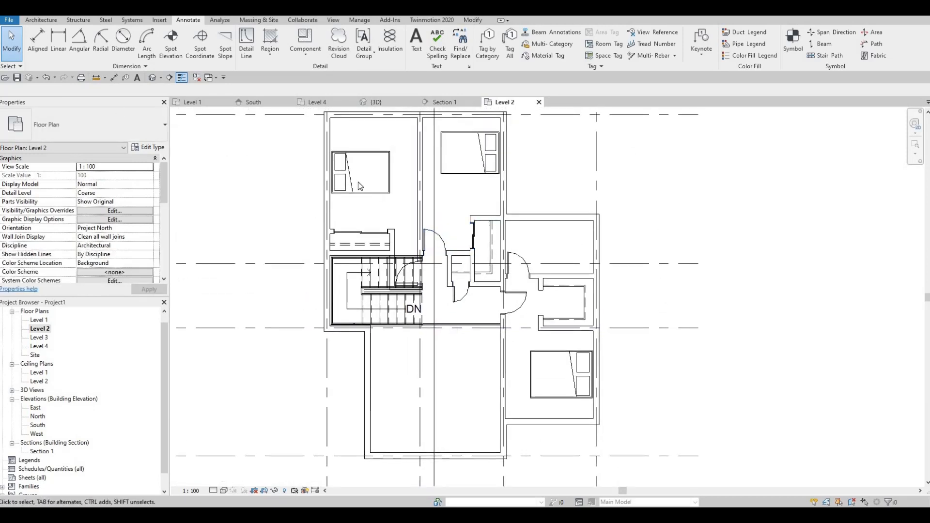
scroll(490, 194, up, 3)
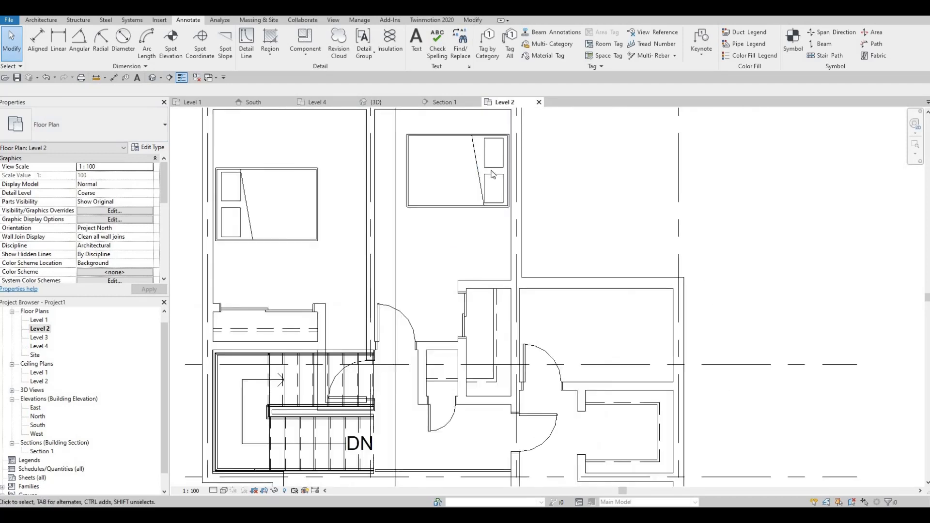
middle_drag(493, 174, 476, 248)
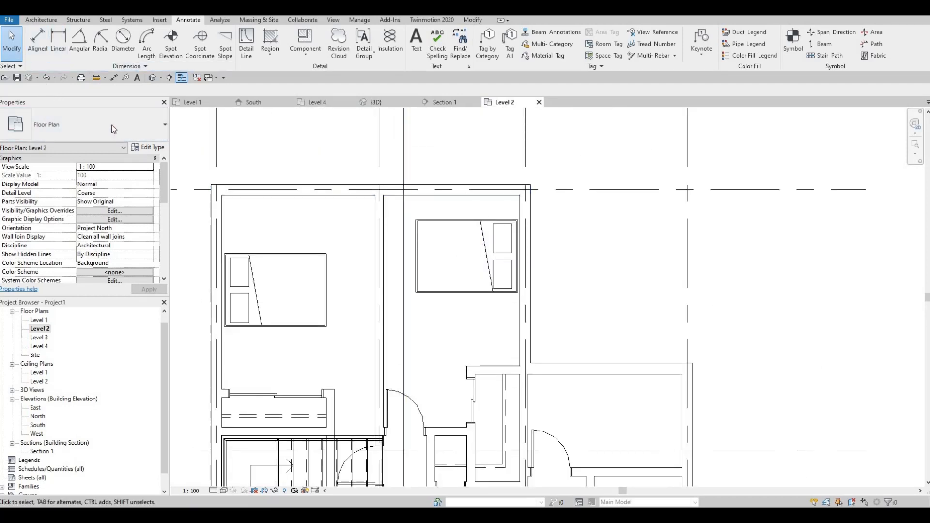
Set the Level 2 plan's underlay base level to Level 1.
scroll(102, 223, down, 5)
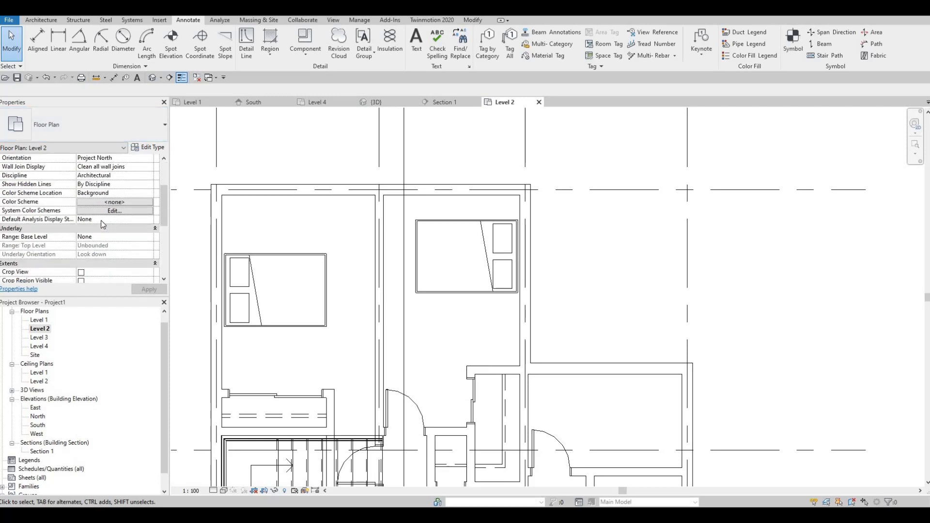
scroll(143, 246, up, 5)
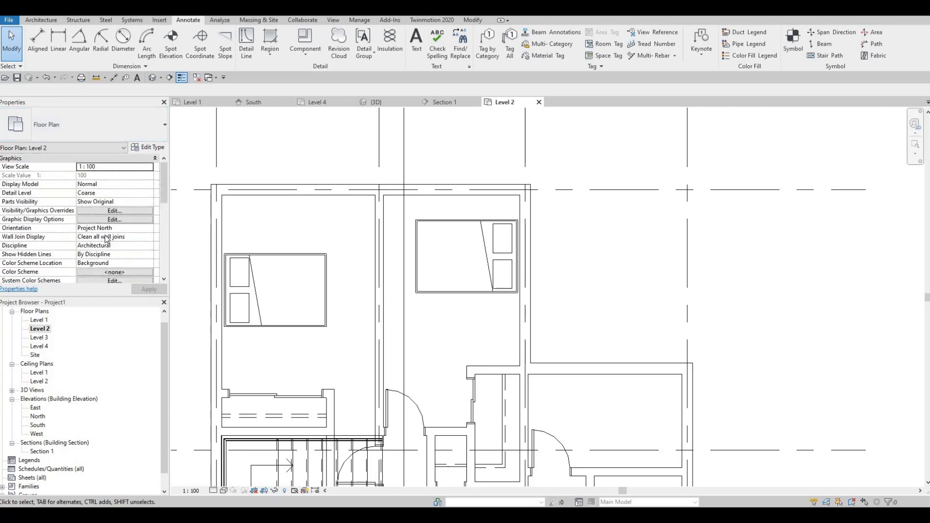
scroll(85, 243, down, 3)
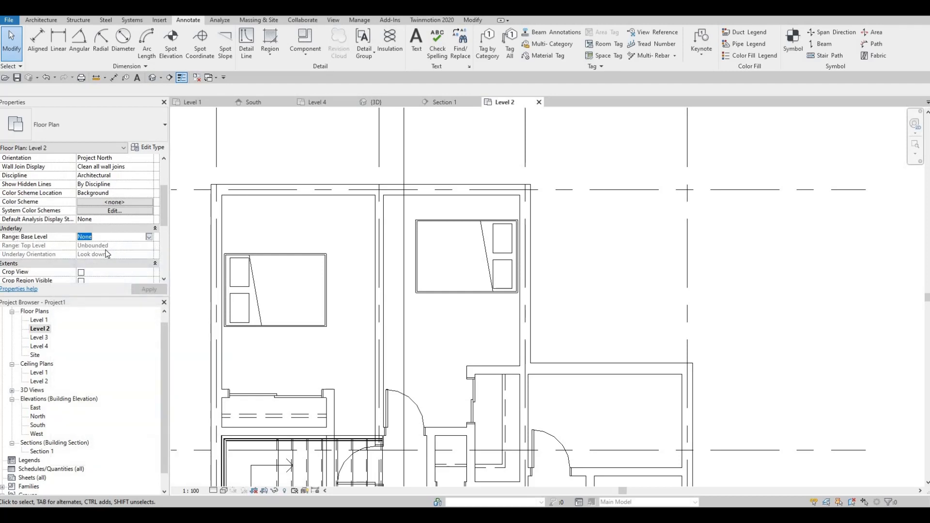
click(139, 291)
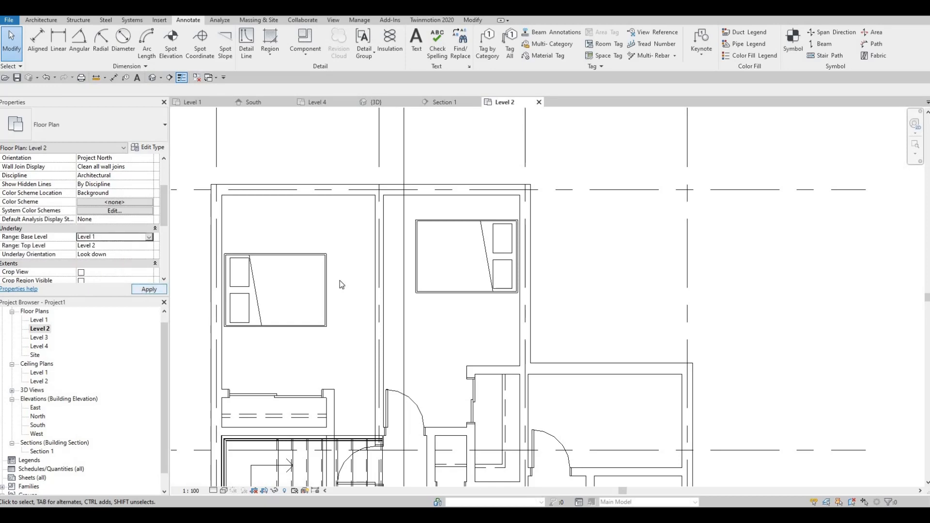
Examine the Level 1 underlay beneath the Level 2 rooms, especially the plumbing fixtures near the east bathroom.
mouse_move(356, 307)
middle_down()
mouse_move(365, 217)
mouse_move(389, 141)
middle_up()
scroll(390, 141, down, 1)
middle_drag(390, 283, 378, 164)
scroll(378, 174, down, 1)
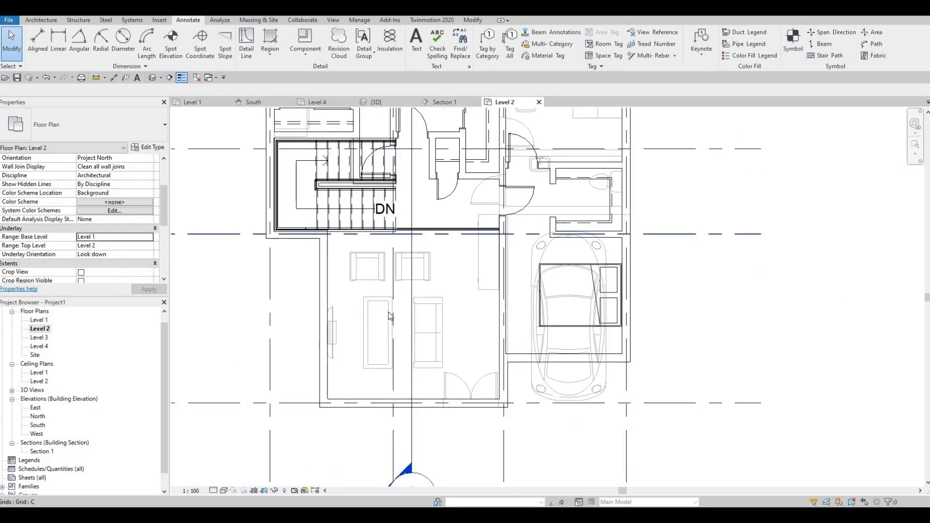
middle_drag(446, 188, 411, 313)
middle_drag(479, 241, 641, 272)
scroll(641, 271, up, 3)
scroll(639, 270, down, 1)
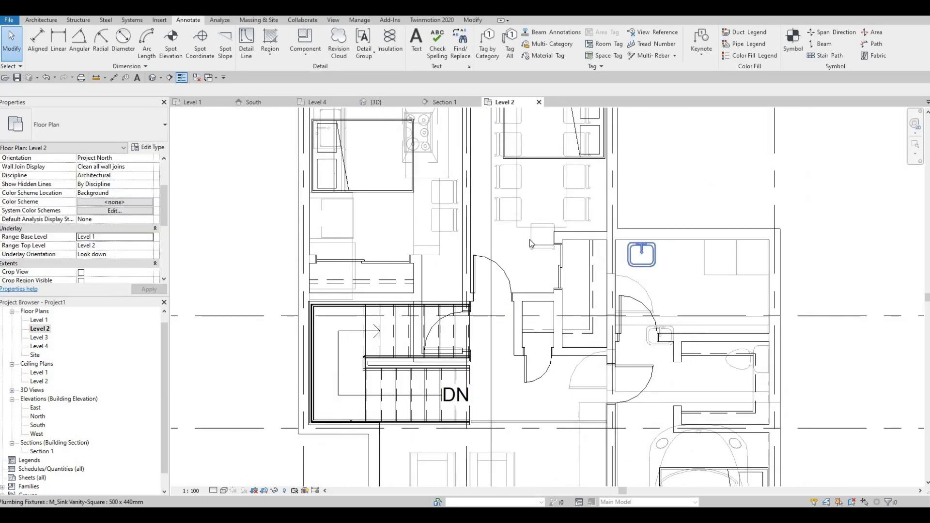
scroll(513, 303, down, 2)
middle_drag(514, 304, 423, 268)
scroll(502, 251, up, 1)
scroll(423, 269, up, 1)
scroll(465, 303, down, 2)
middle_drag(465, 303, 452, 266)
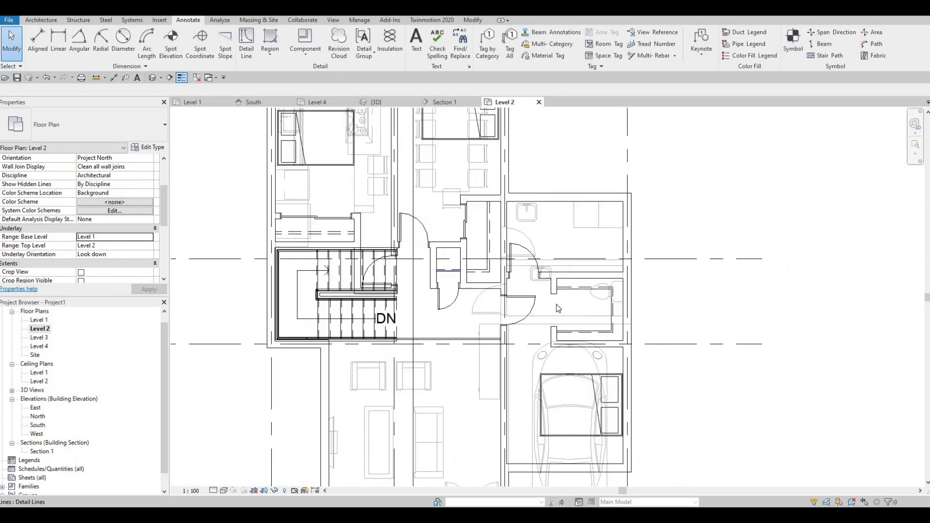
Create a similar toilet from the underlay's M_Toilet-Domestic-2D and place it on the east bathroom's north wall, about 1100 mm from the west wall.
click(589, 309)
key(c)
key(s)
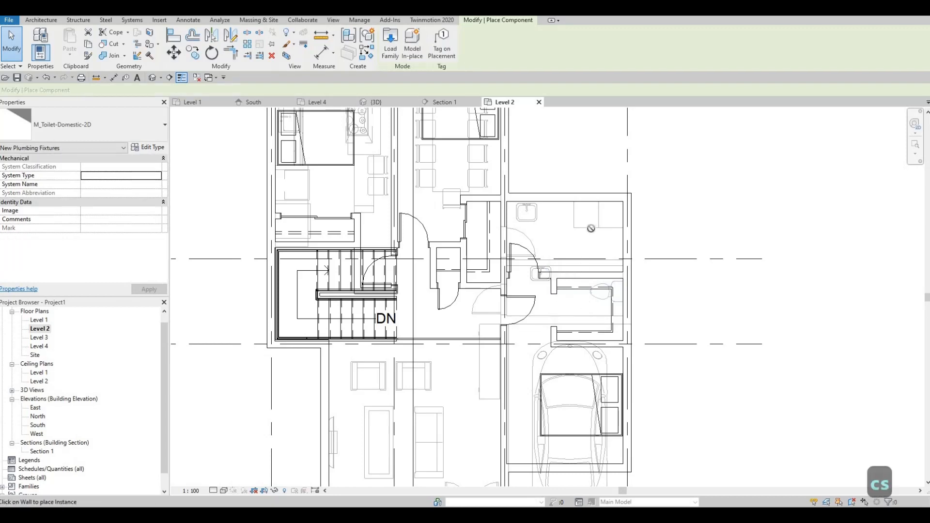
middle_drag(541, 263, 595, 311)
middle_drag(648, 283, 531, 224)
scroll(531, 224, down, 1)
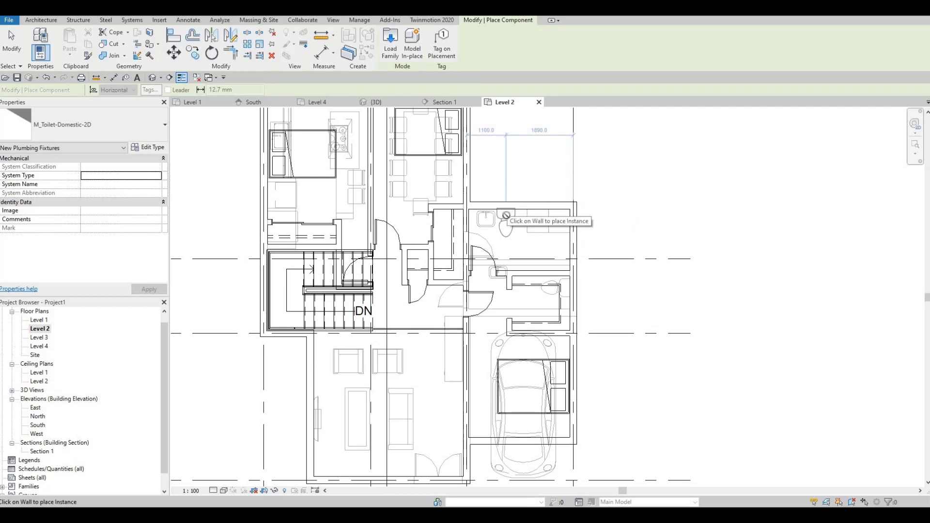
click(505, 218)
key(Escape)
key(Escape)
key(Escape)
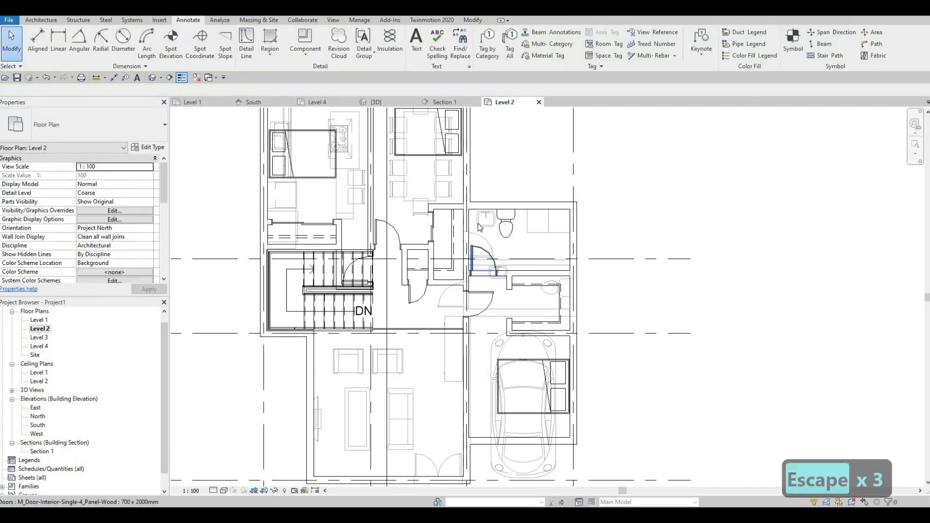
Create a similar 500 x 440mm M_Sink Vanity-Square from the Level 1 sink and place it directly over that sink, beside the toilet.
click(485, 220)
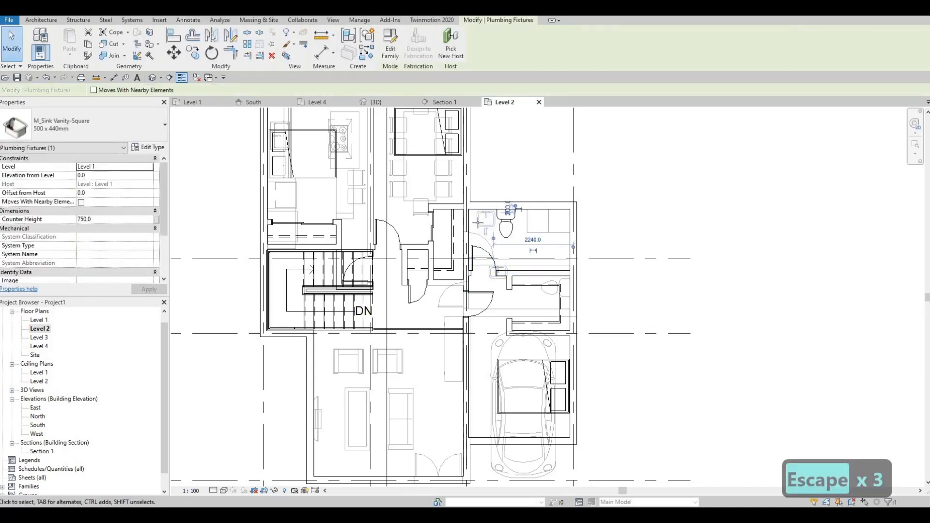
key(c)
key(s)
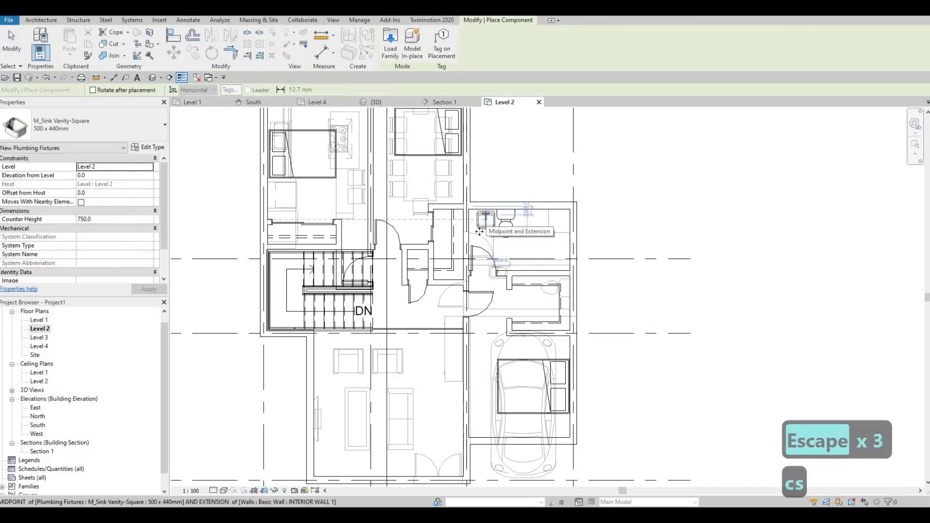
click(479, 232)
key(Escape)
key(Escape)
key(Escape)
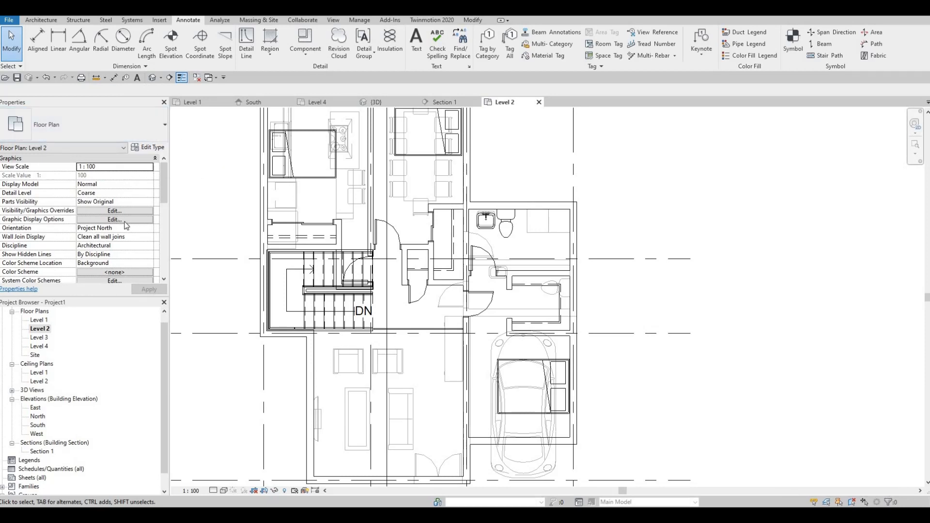
Set the Level 2 plan's underlay base level back to None.
scroll(121, 224, down, 6)
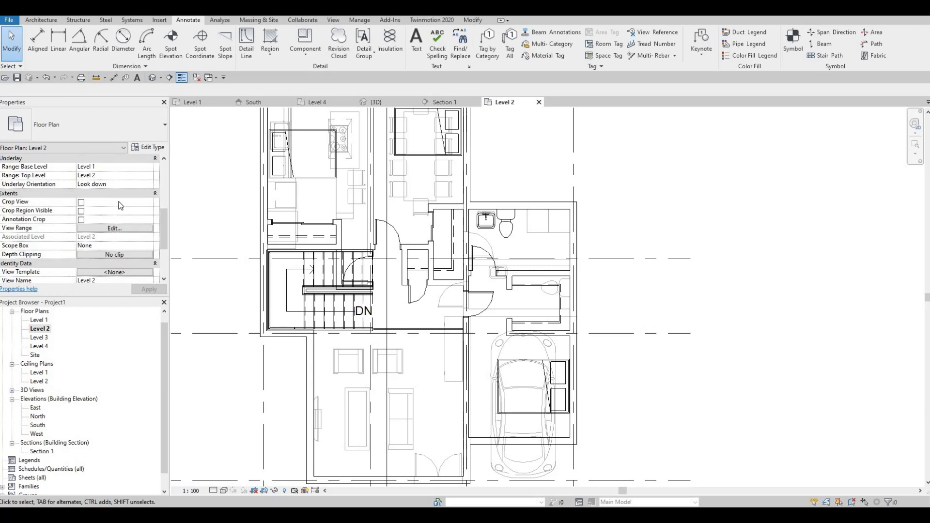
scroll(132, 186, up, 1)
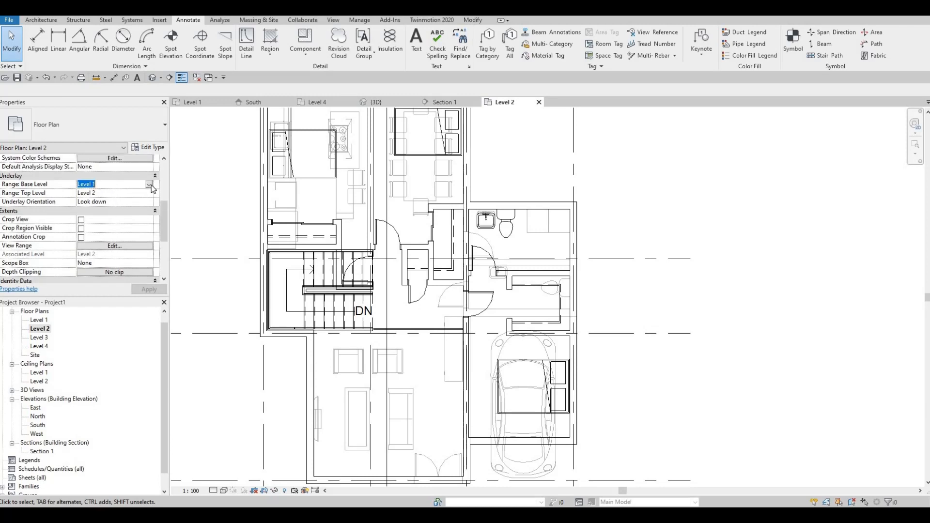
key(Up)
key(Return)
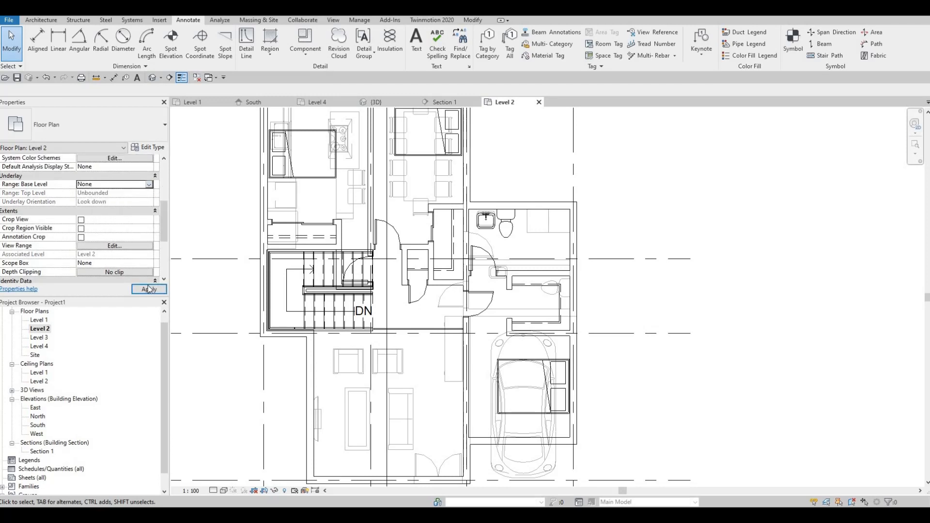
click(149, 290)
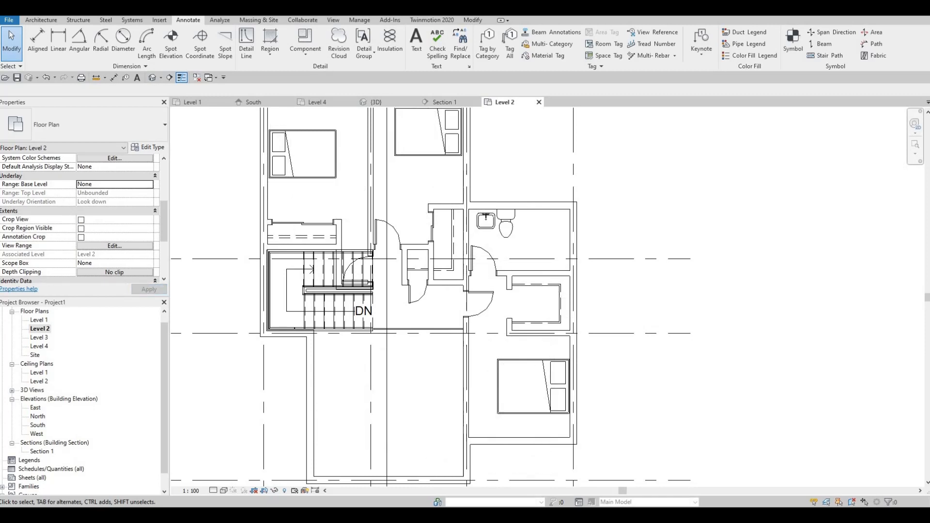
key(Escape)
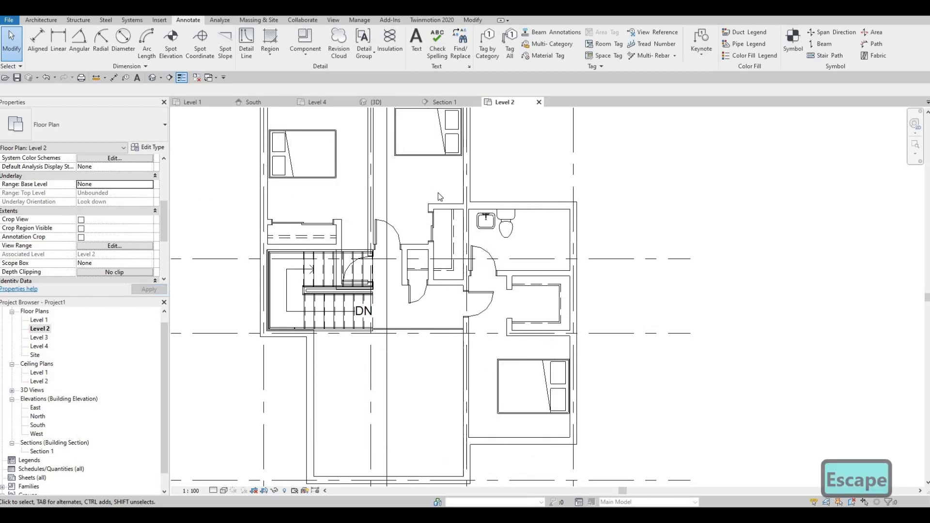
middle_drag(390, 246, 374, 260)
scroll(388, 248, down, 1)
scroll(389, 274, up, 1)
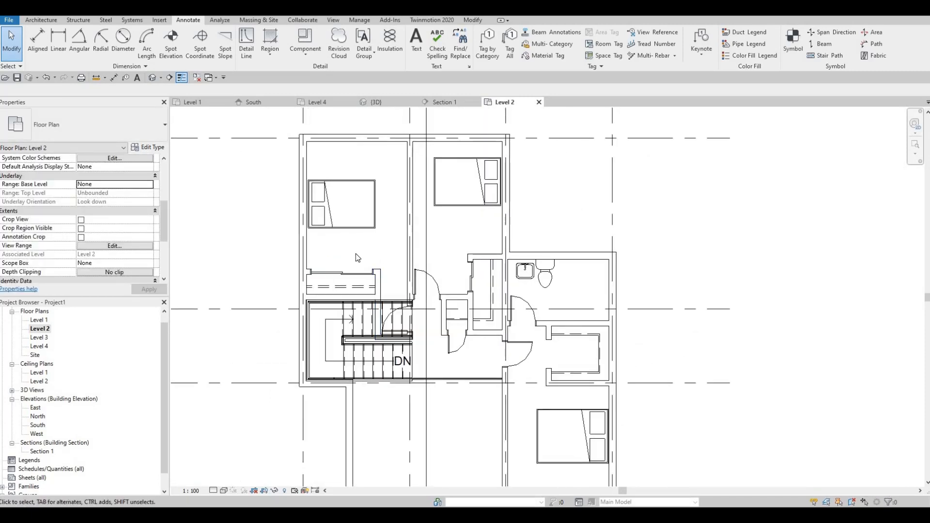
middle_drag(355, 256, 362, 258)
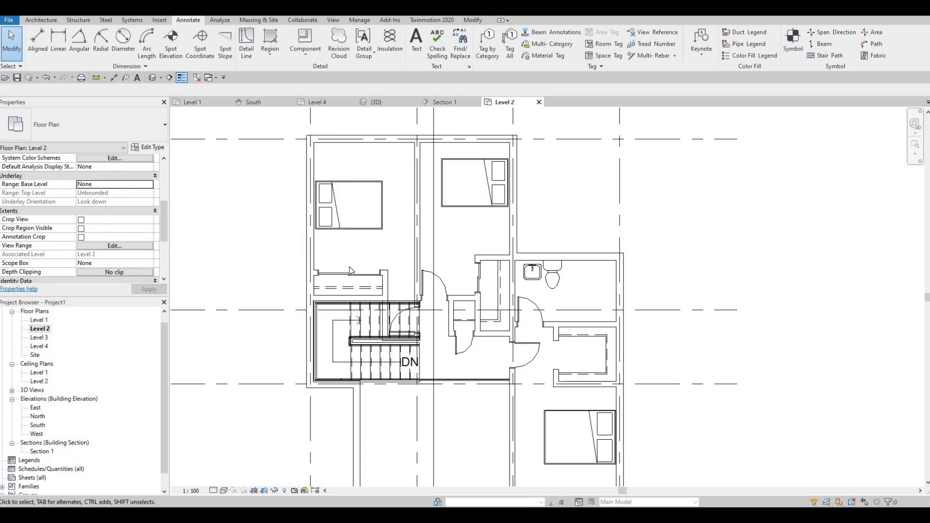
key(Escape)
key(Escape)
scroll(384, 303, up, 2)
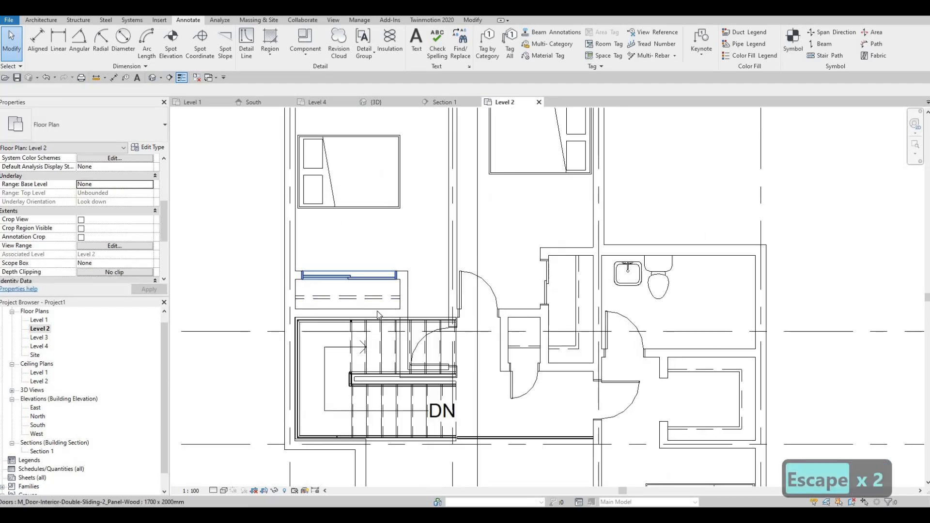
click(366, 308)
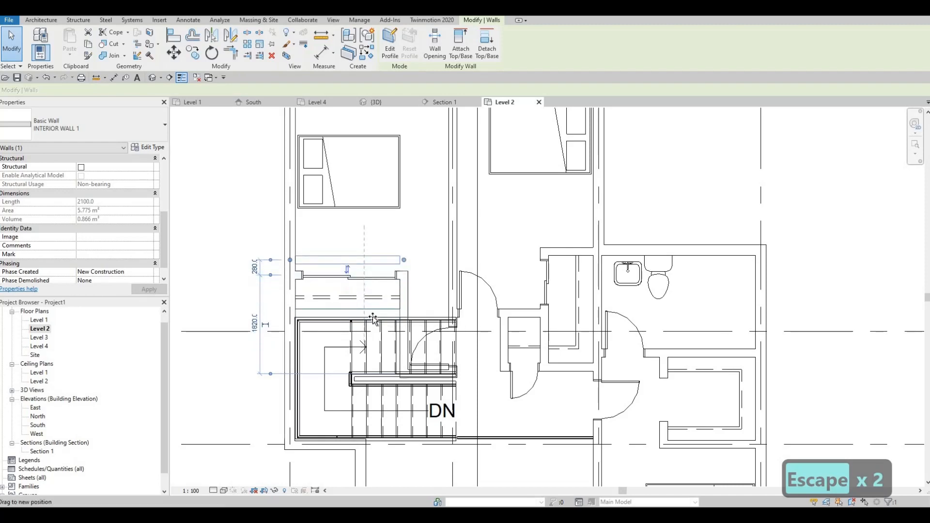
key(Escape)
key(Escape)
key(Escape)
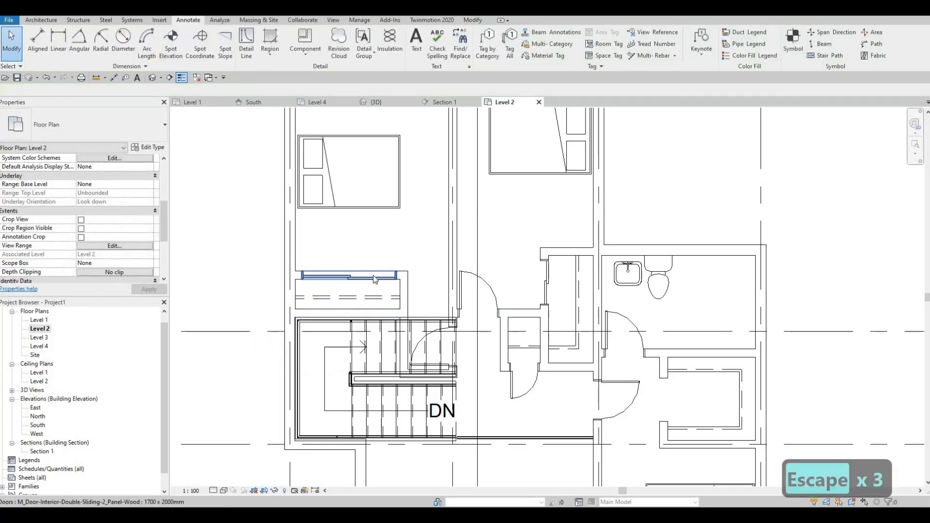
Delete the 1700 x 2000mm double sliding door from the northwest bedroom's closet.
key(Escape)
click(375, 281)
key(Delete)
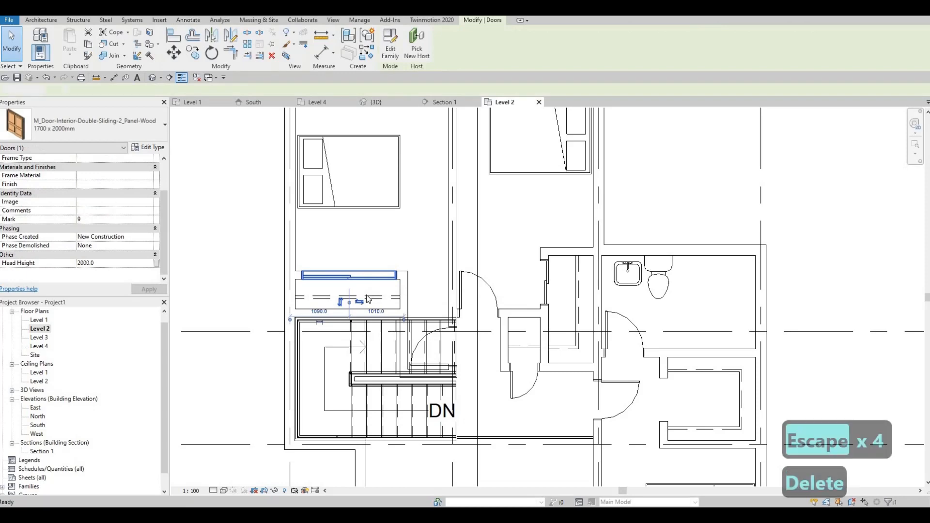
Delete the dashed shelf lines inside the northwest bedroom's closet.
click(366, 298)
key(Delete)
key(Delete)
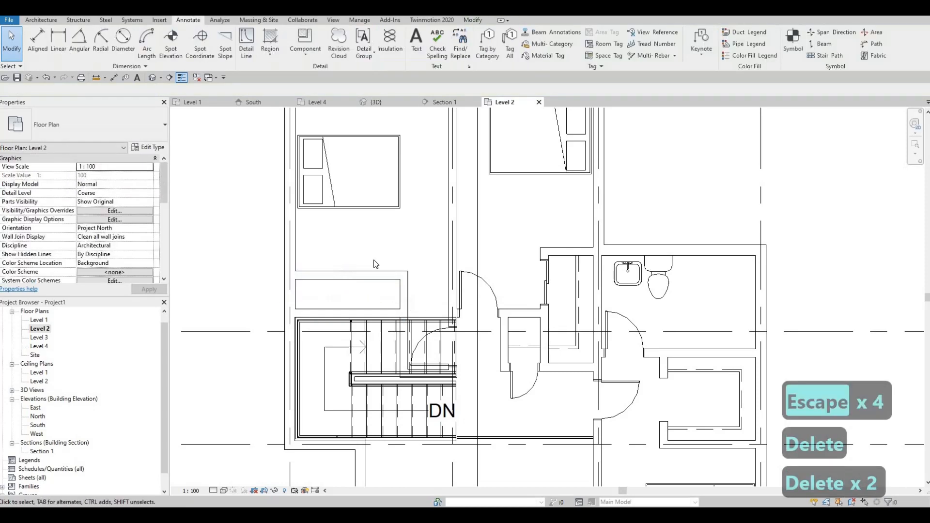
Move the northwest closet's north wall north until it is 1600 mm from the closet's south wall.
scroll(373, 261, down, 2)
drag(370, 248, 369, 221)
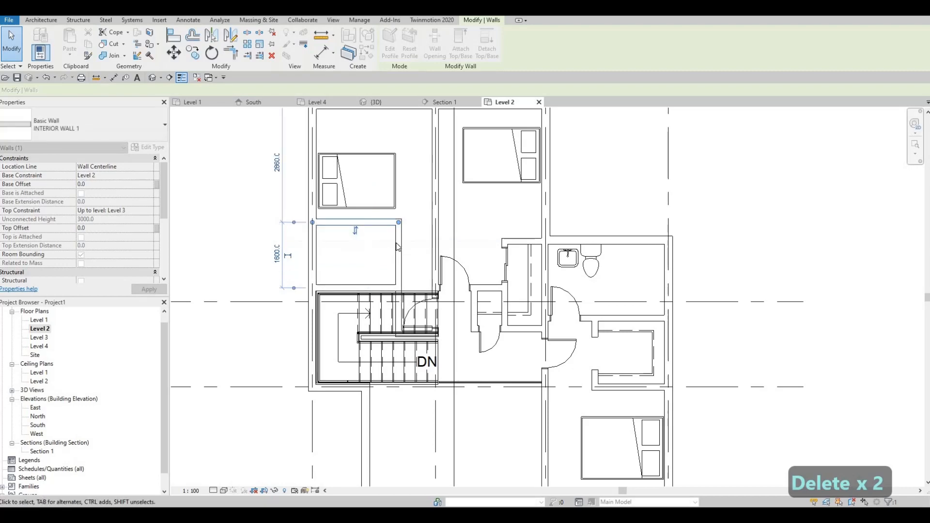
key(Escape)
key(Escape)
Shorten the northwest closet's east wall by pulling its north end down to the wall along the stair's north side.
scroll(404, 234, up, 1)
click(396, 221)
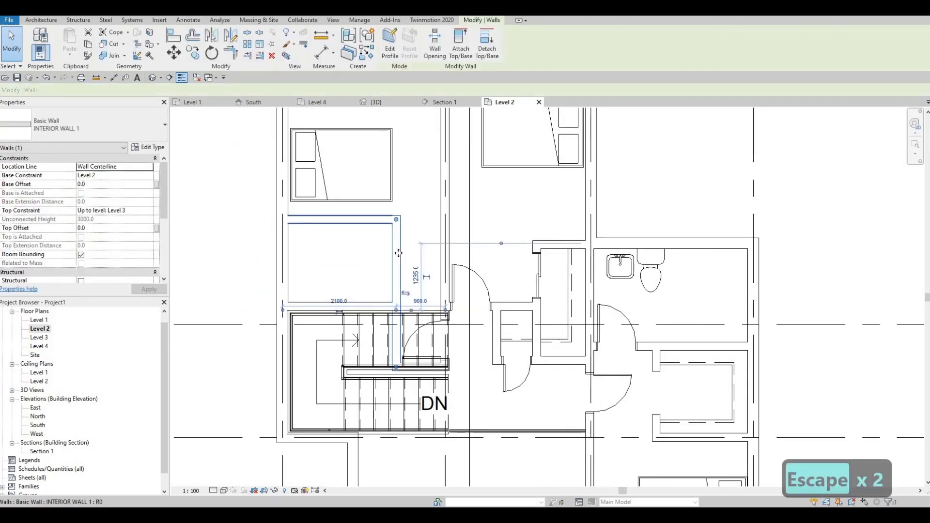
middle_drag(398, 253, 397, 259)
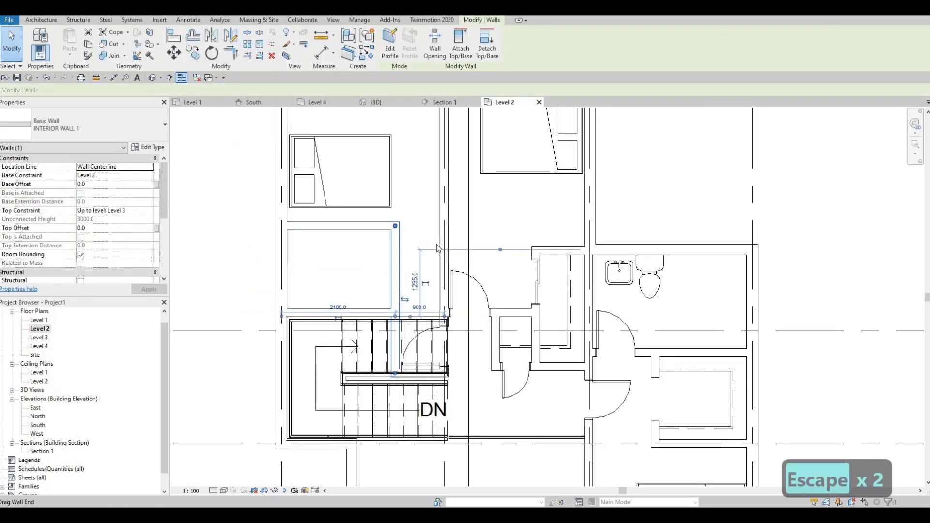
key(Escape)
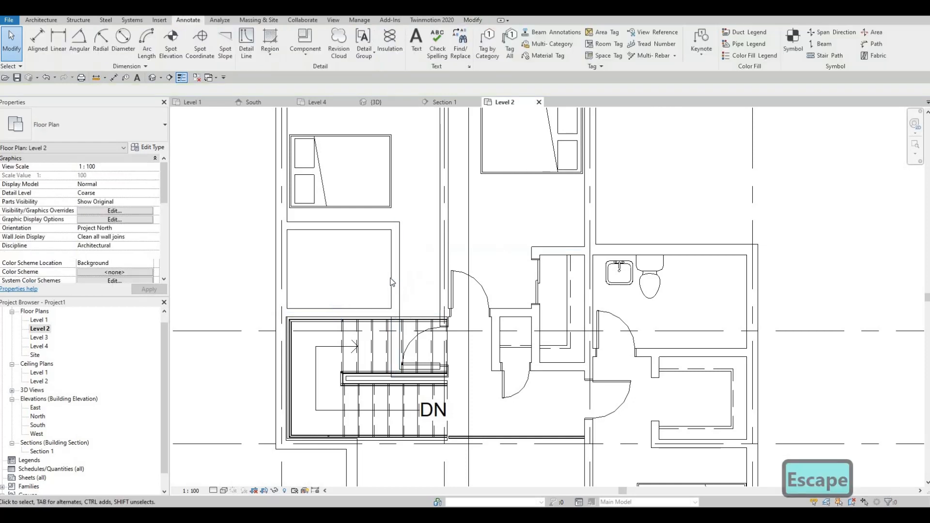
scroll(393, 233, down, 1)
click(393, 236)
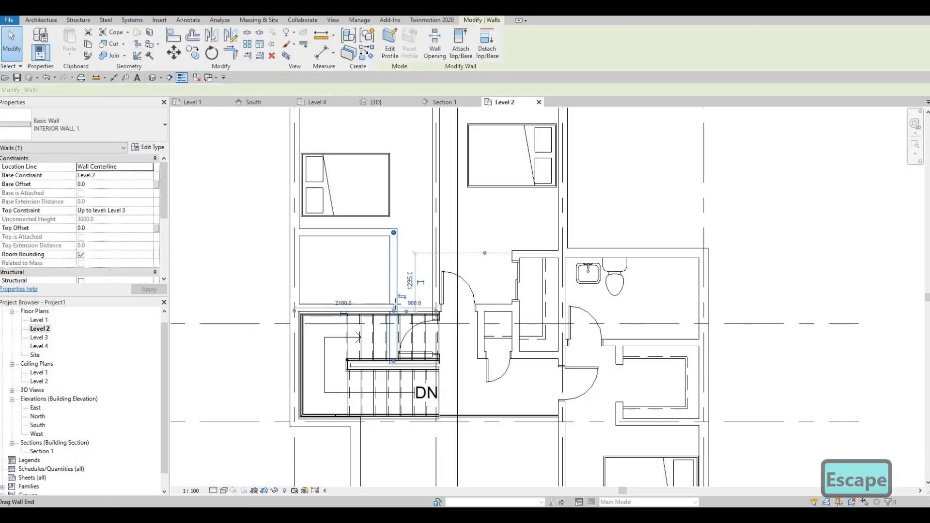
drag(394, 232, 393, 308)
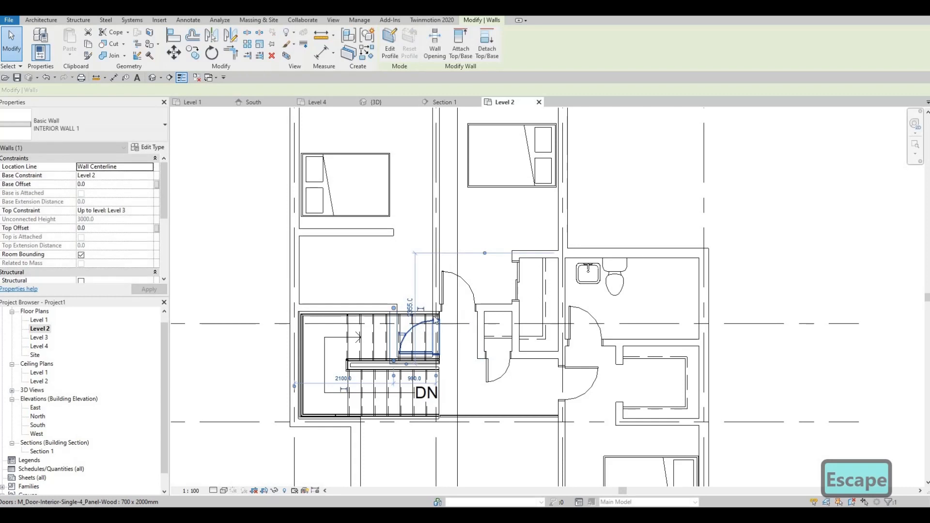
key(Escape)
Delete the 1700 x 2000mm 2 double sliding door from the northeast bedroom's closet.
scroll(476, 318, up, 2)
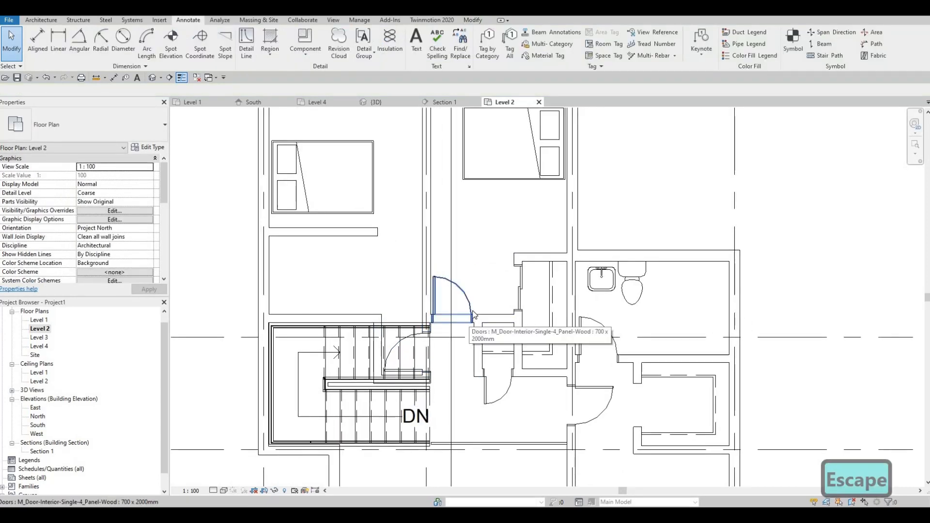
key(Escape)
click(493, 318)
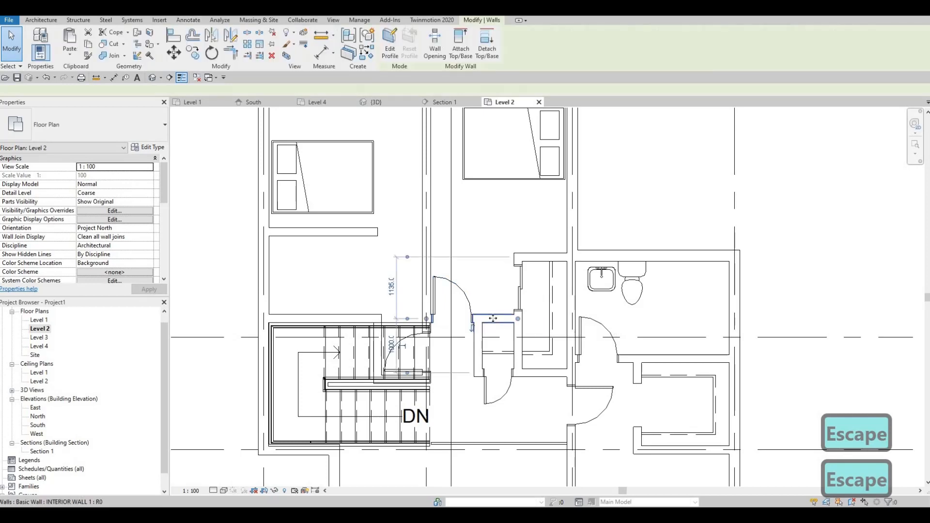
key(Escape)
click(521, 291)
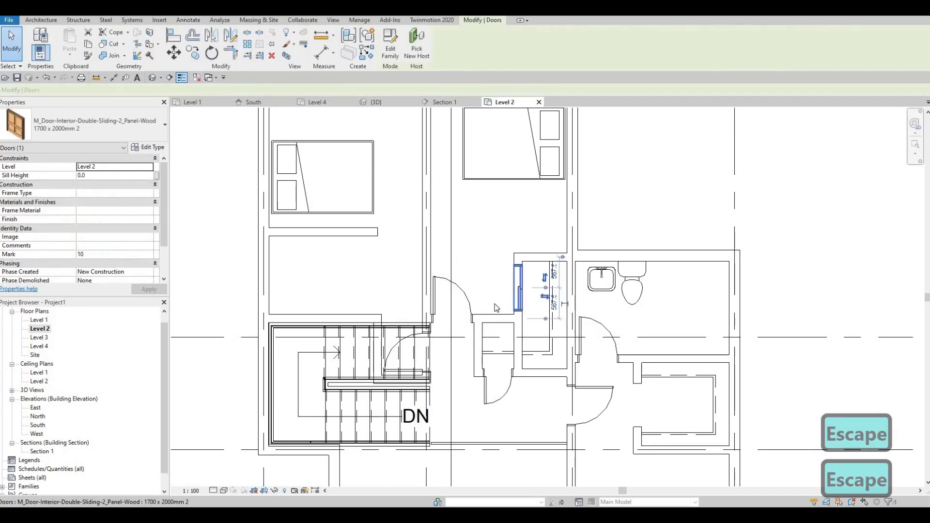
key(Delete)
Move the northeast bedroom's entrance wall and its door north until it is 535 mm from the closet's north wall.
click(492, 318)
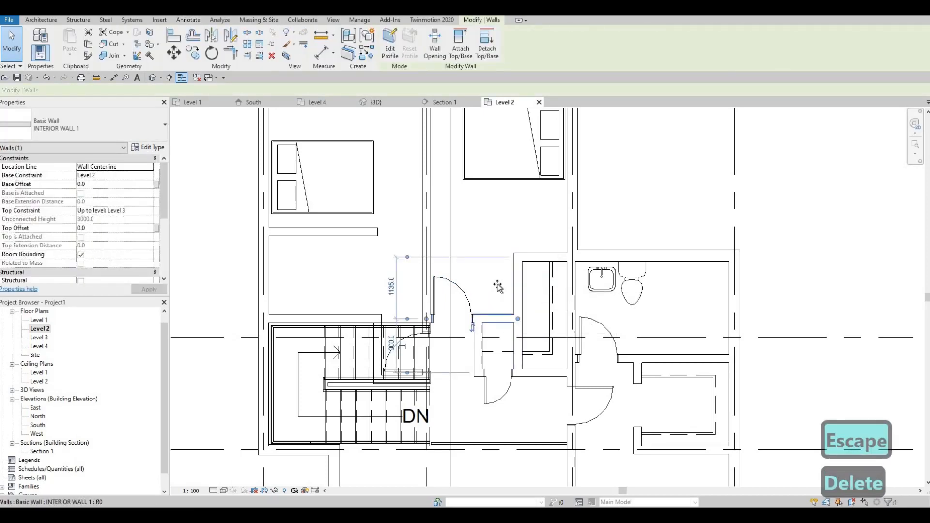
drag(499, 286, 495, 286)
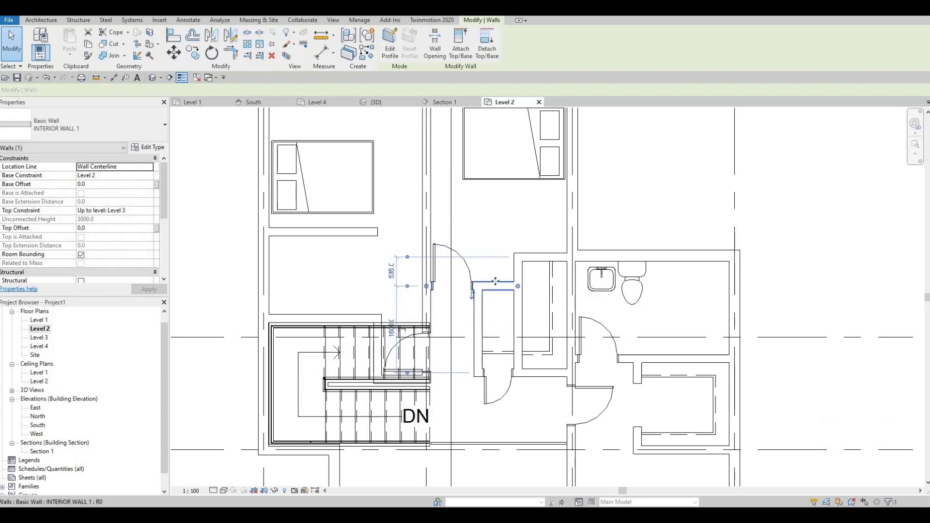
key(Escape)
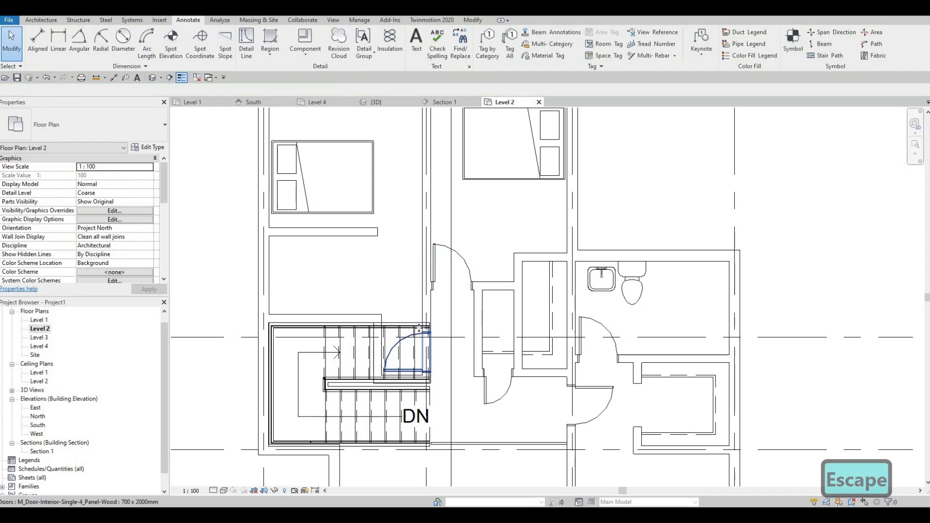
click(418, 330)
key(Escape)
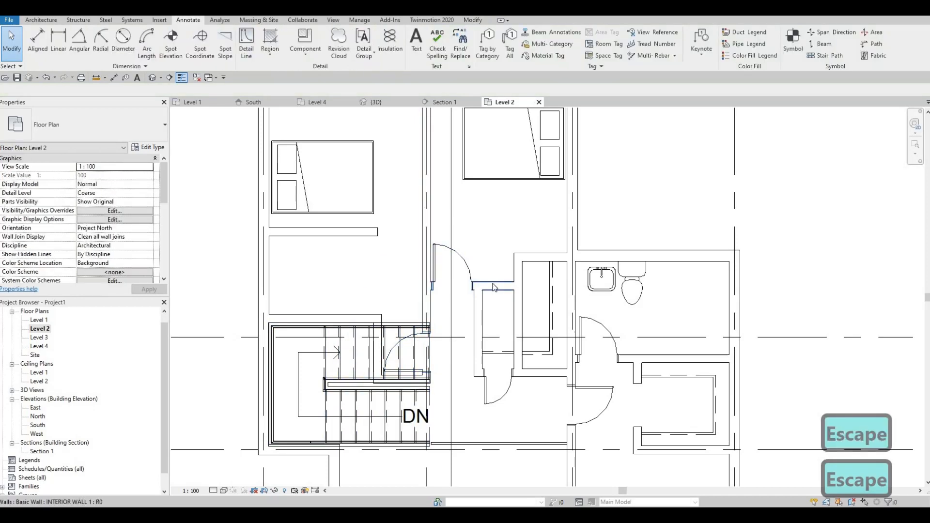
double_click(494, 287)
key(Escape)
key(Escape)
key(Escape)
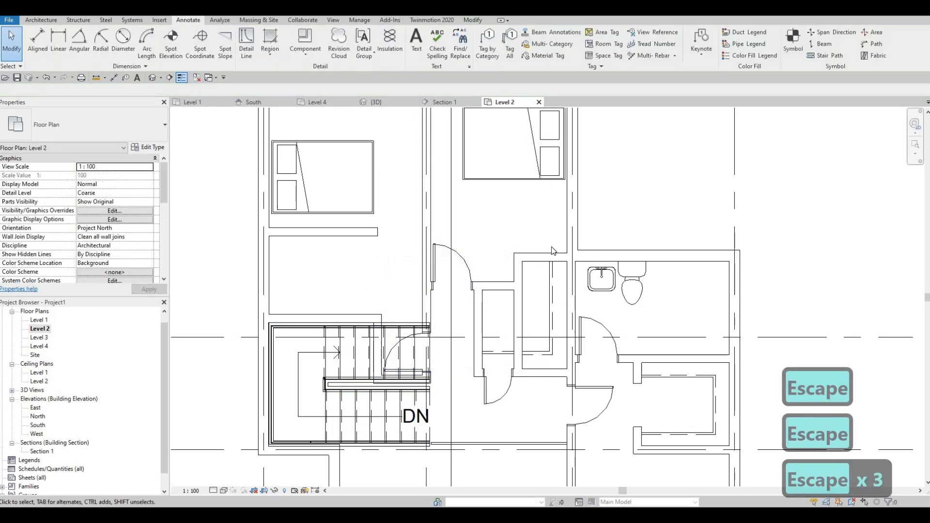
Align the northeast bedroom's entrance wall with the north wall of its closet.
scroll(552, 250, up, 2)
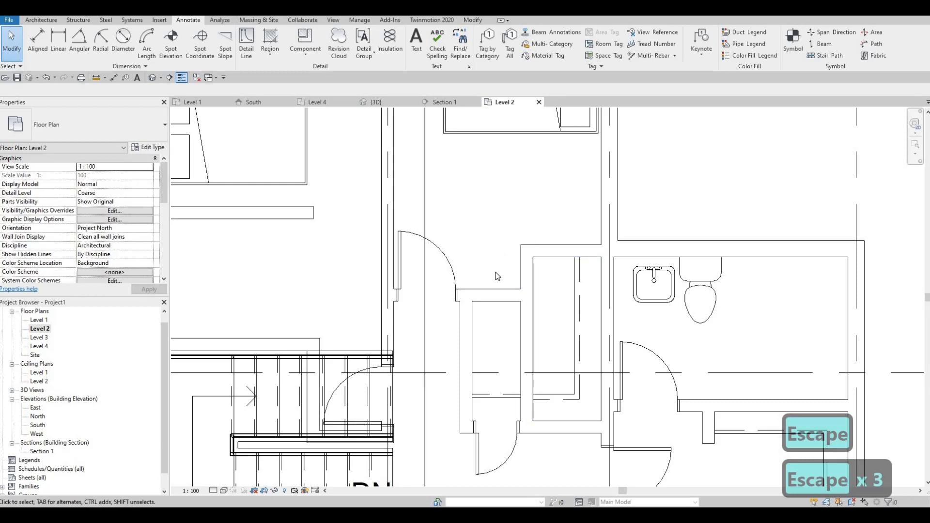
key(a)
key(l)
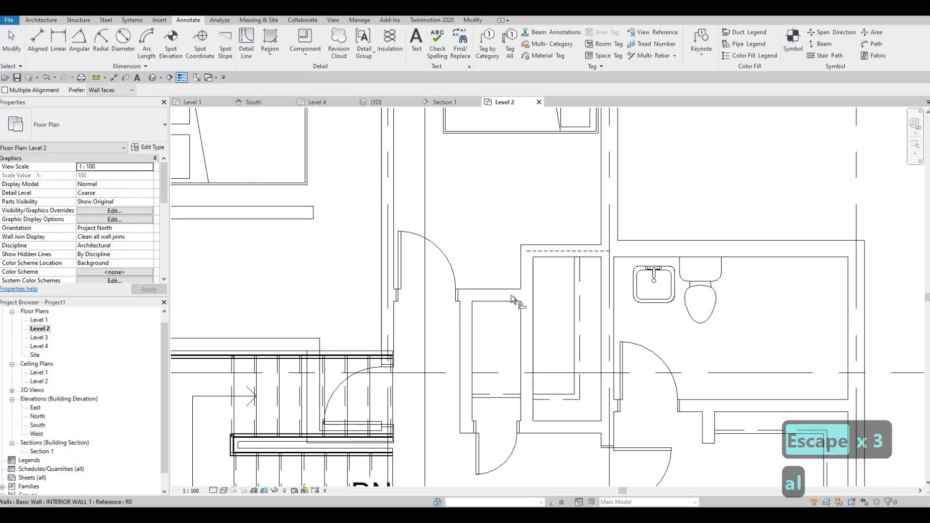
click(510, 297)
key(Escape)
scroll(494, 297, down, 2)
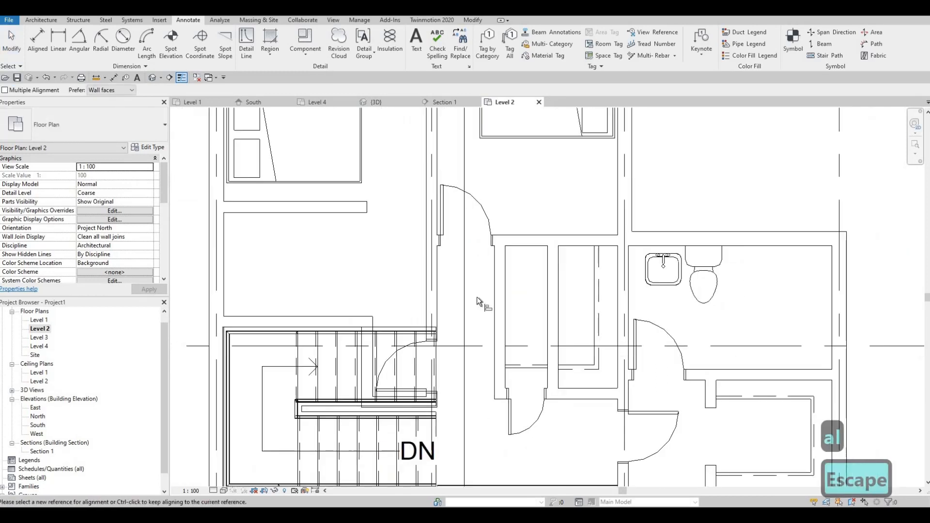
key(Escape)
Move the northwest bedroom's 700 x 2000mm door north along its wall, clear of the stair.
scroll(501, 313, up, 1)
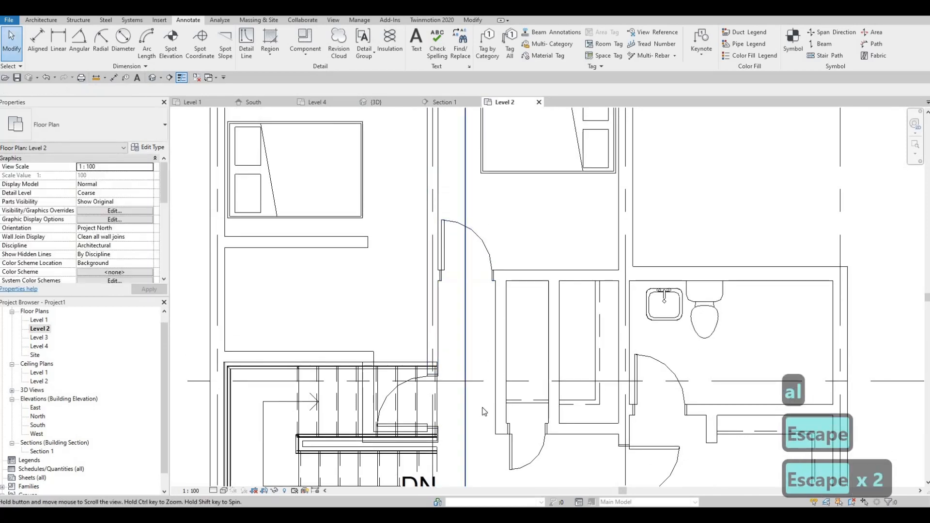
middle_drag(507, 267, 483, 401)
scroll(484, 401, down, 1)
middle_drag(516, 296, 514, 258)
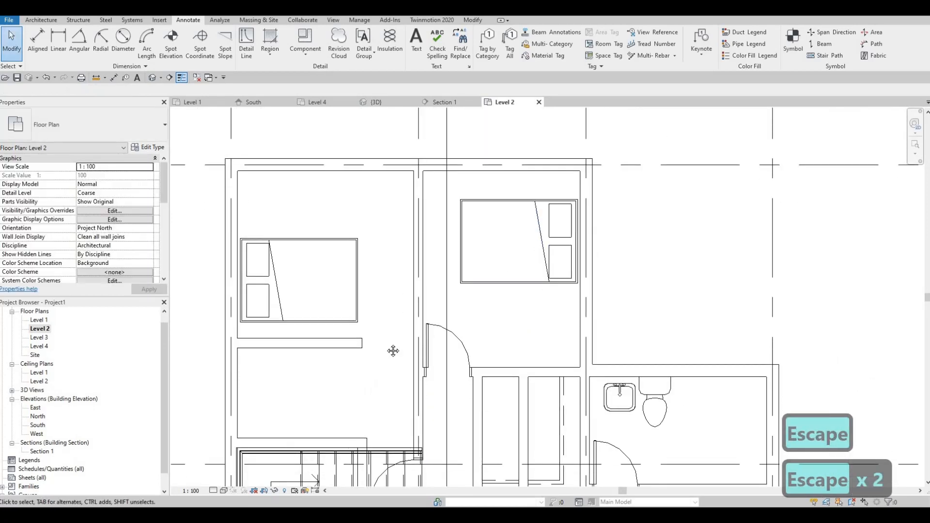
middle_drag(393, 351, 418, 286)
middle_drag(419, 362, 426, 343)
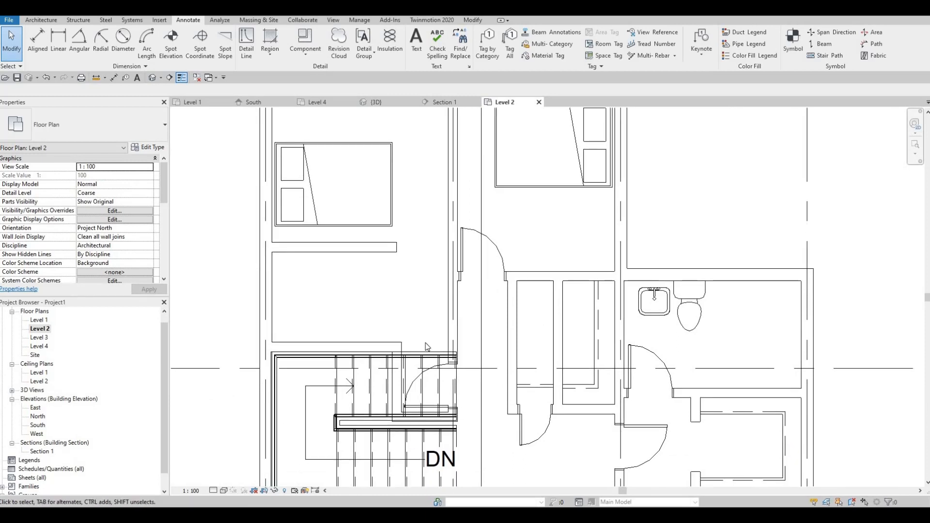
click(438, 366)
drag(439, 364, 428, 307)
key(Escape)
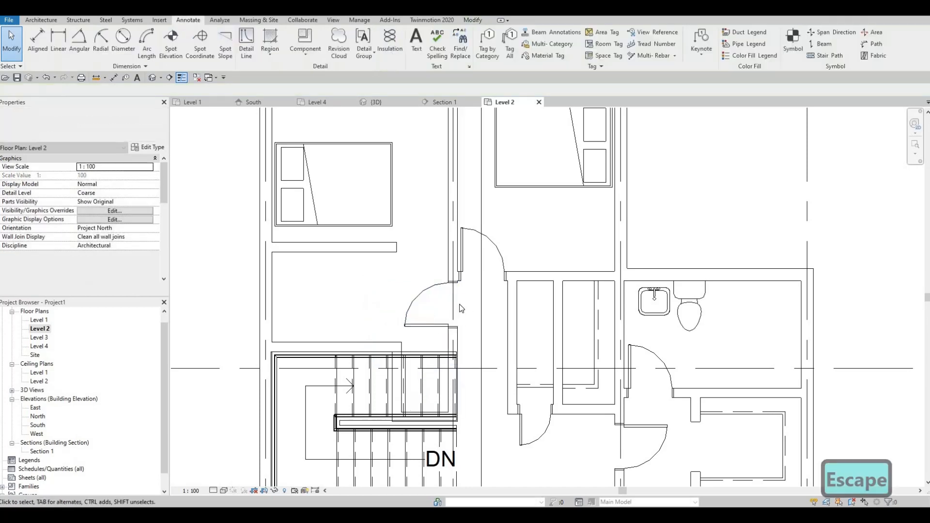
Examine the entrances of the two north bedrooms and the layout around the stair and hallway.
middle_drag(457, 308, 517, 296)
scroll(462, 309, down, 1)
middle_drag(439, 327, 461, 294)
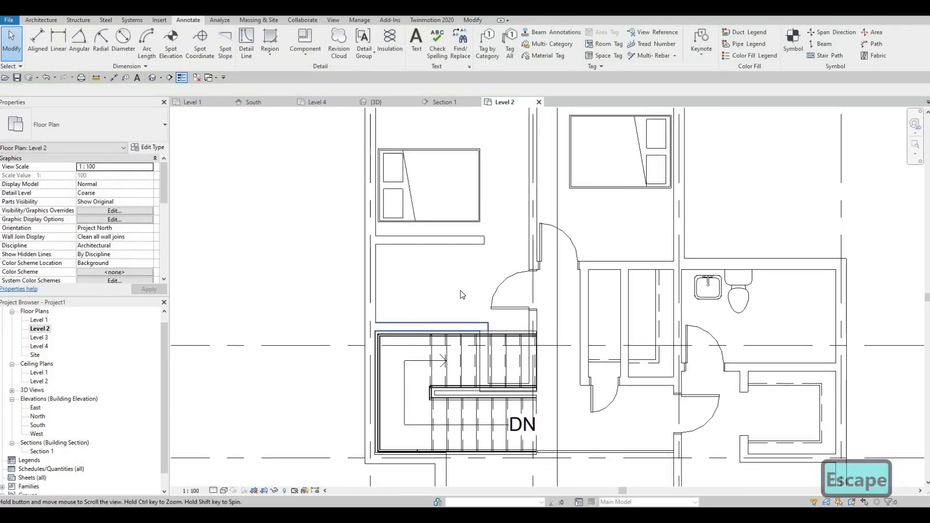
middle_drag(517, 297, 461, 345)
middle_drag(510, 314, 492, 319)
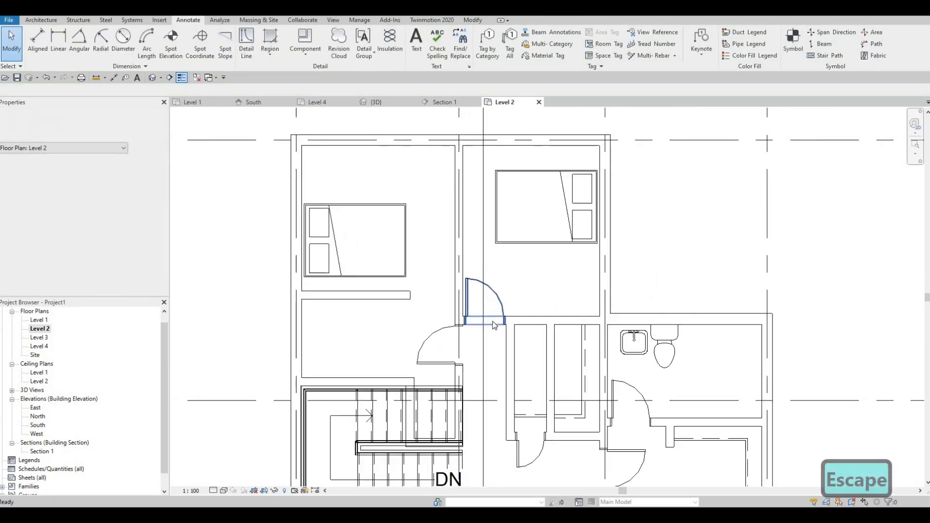
scroll(492, 320, up, 1)
key(Escape)
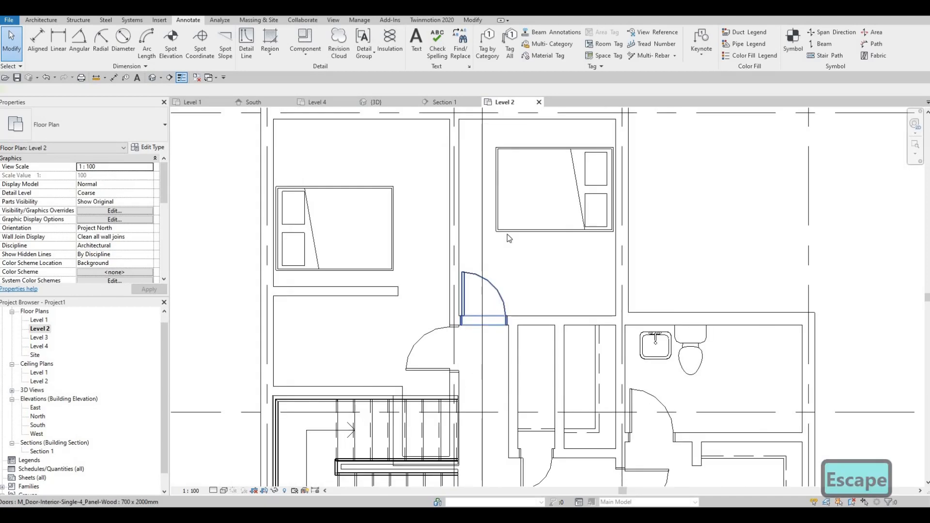
click(498, 290)
middle_drag(513, 232, 530, 157)
scroll(533, 152, down, 2)
key(Escape)
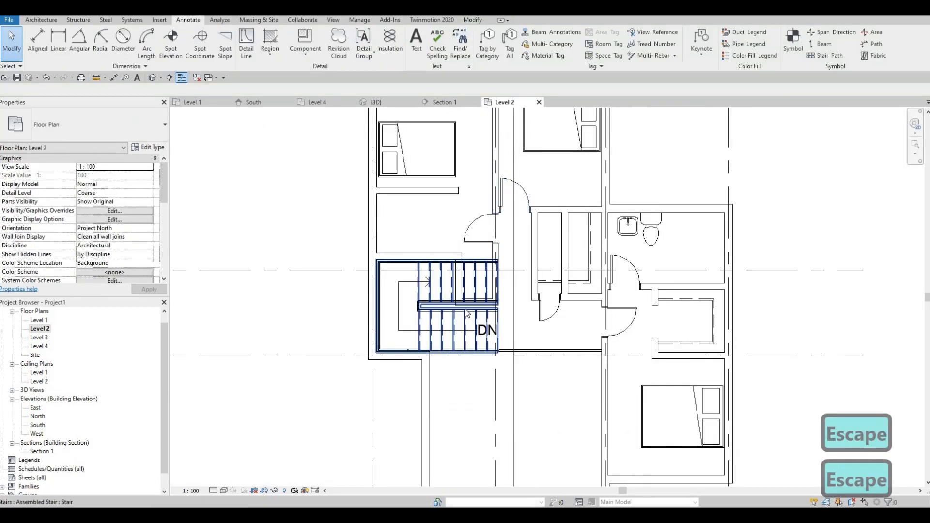
middle_drag(465, 284, 466, 312)
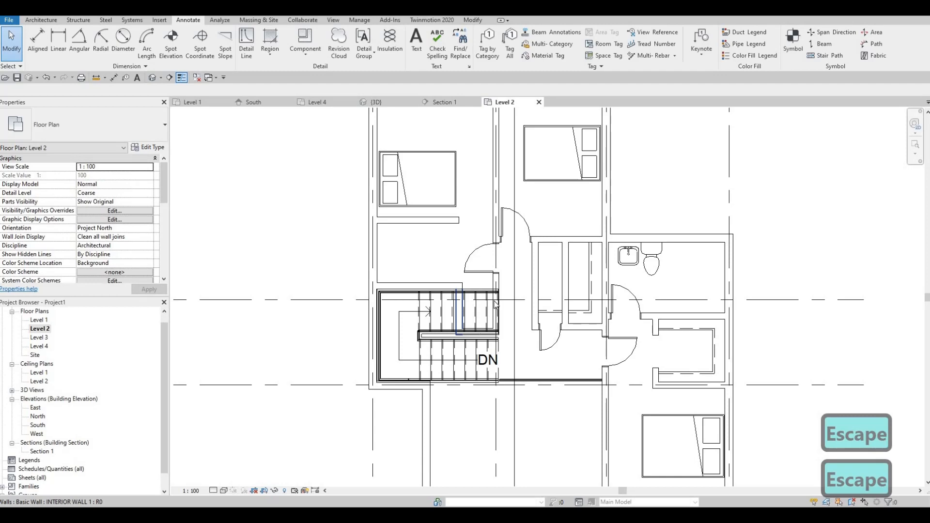
Delete the 700 x 2000mm single doors of the northeast and northwest bedrooms.
scroll(495, 303, up, 3)
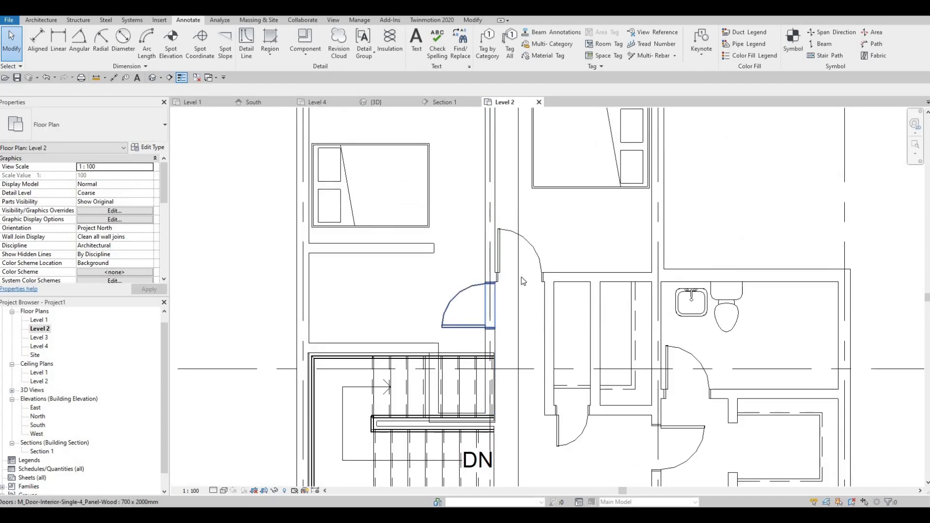
click(522, 278)
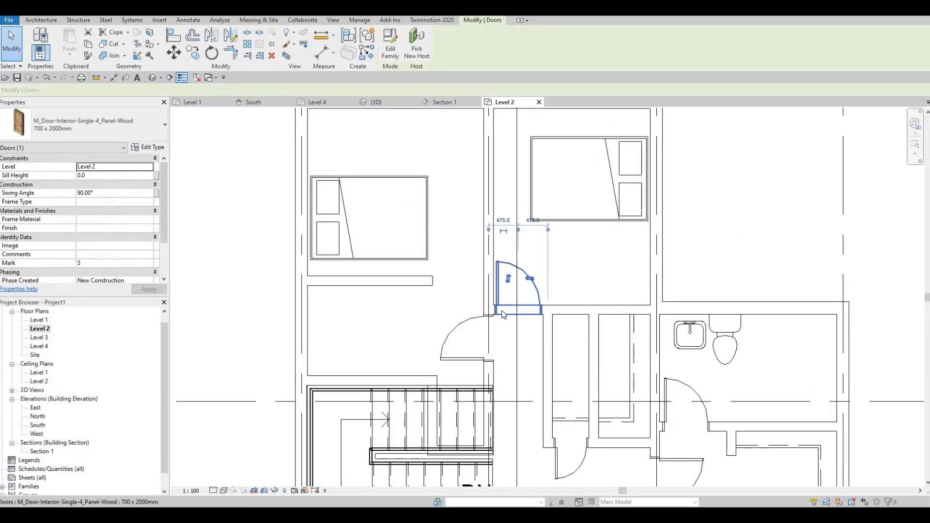
key(Delete)
click(521, 303)
key(Delete)
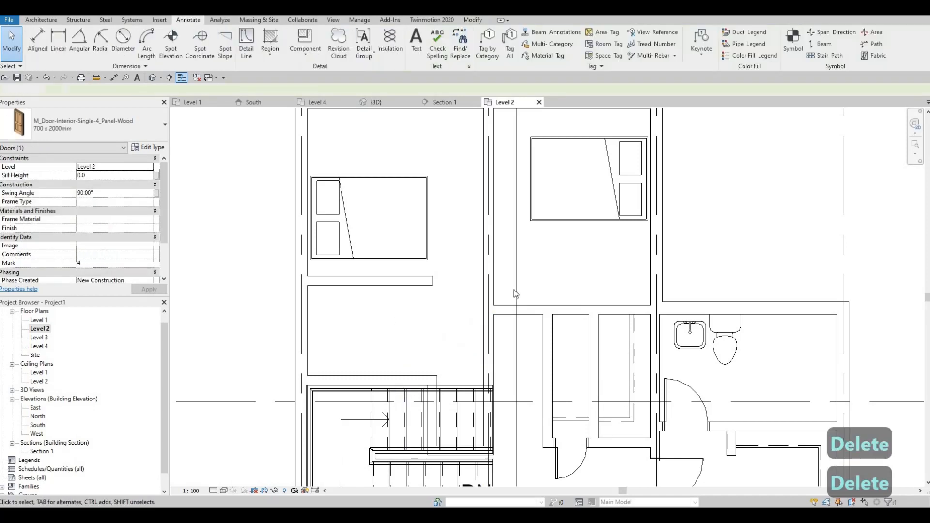
Move the free-standing wall south of the northwest bedroom's bed south until it is 1300 mm from the wall below it.
scroll(517, 301, down, 2)
click(516, 301)
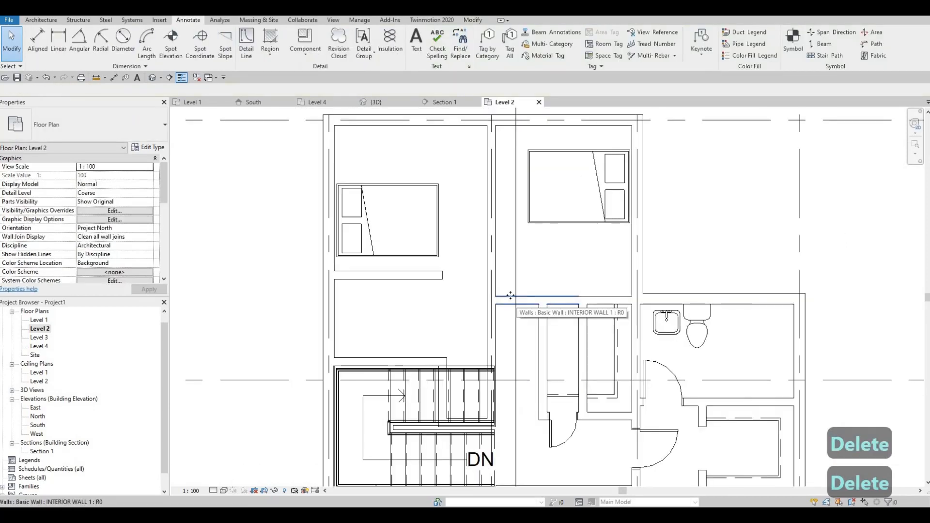
scroll(515, 295, up, 2)
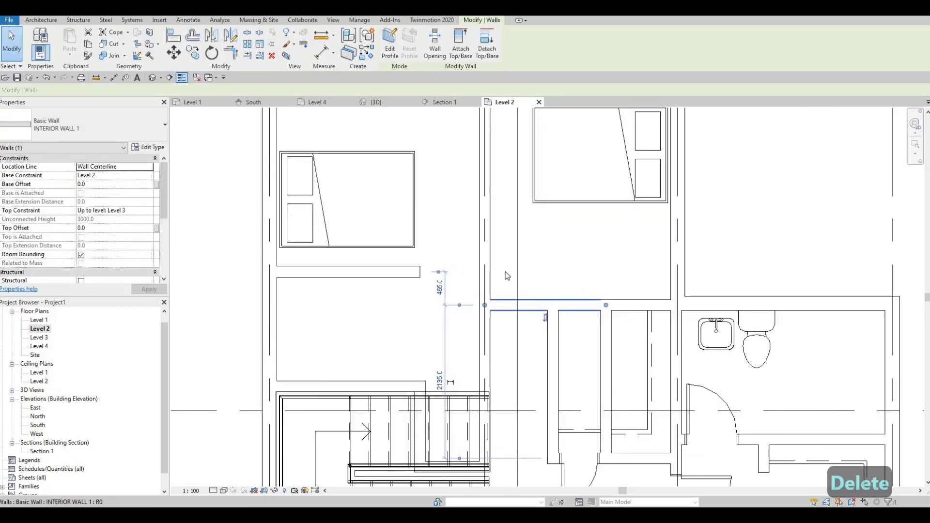
scroll(507, 276, down, 1)
key(Escape)
click(485, 262)
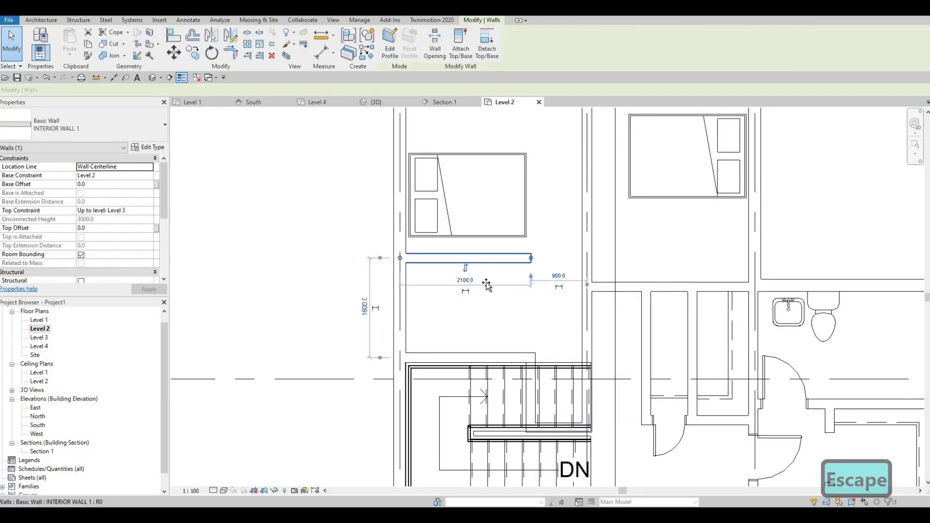
mouse_move(486, 282)
mouse_down()
mouse_move(500, 290)
mouse_move(484, 290)
mouse_up()
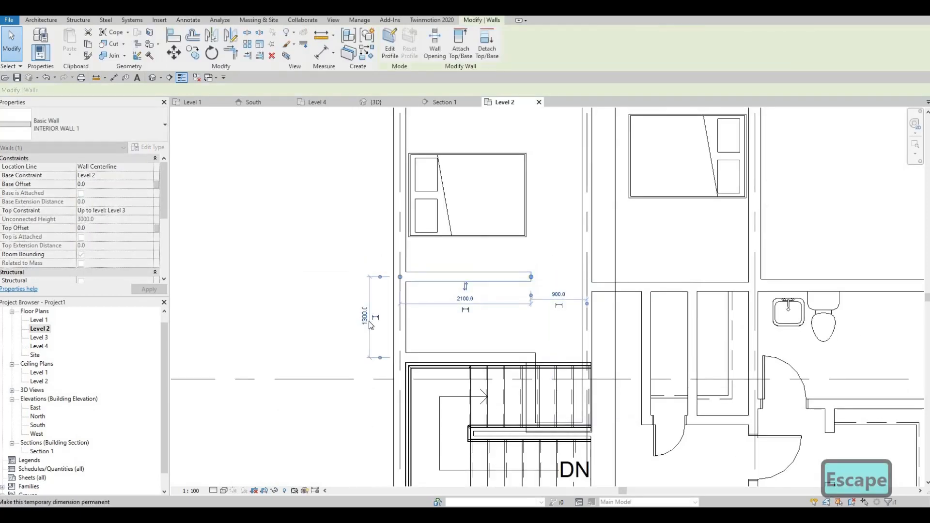
click(366, 317)
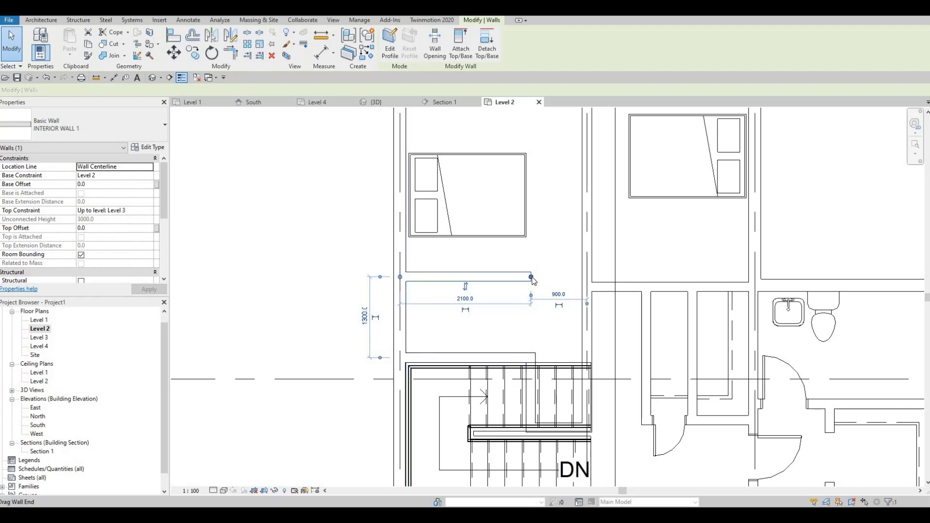
Extend the free-standing wall south of the northwest bedroom's bed east to the room's east wall, 3000 mm long.
drag(531, 277, 590, 276)
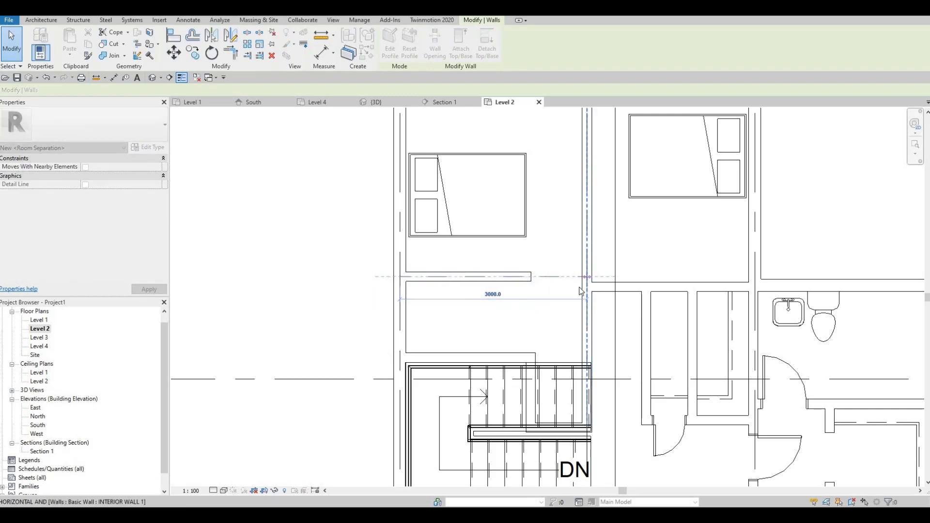
drag(527, 307, 526, 308)
middle_drag(423, 361, 436, 312)
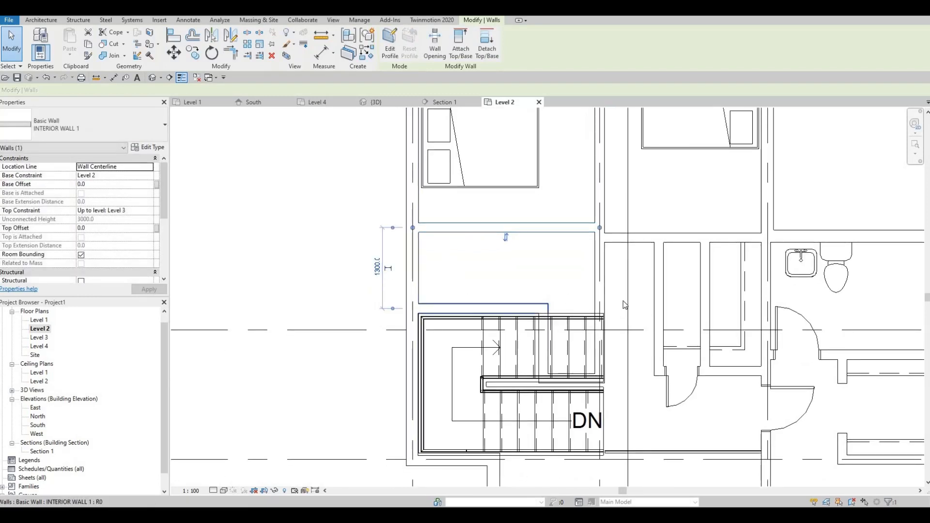
Move the short wall south of the northeast bedroom's bed north and unjoin it from the closet wall.
middle_drag(622, 288, 617, 339)
middle_drag(625, 307, 610, 351)
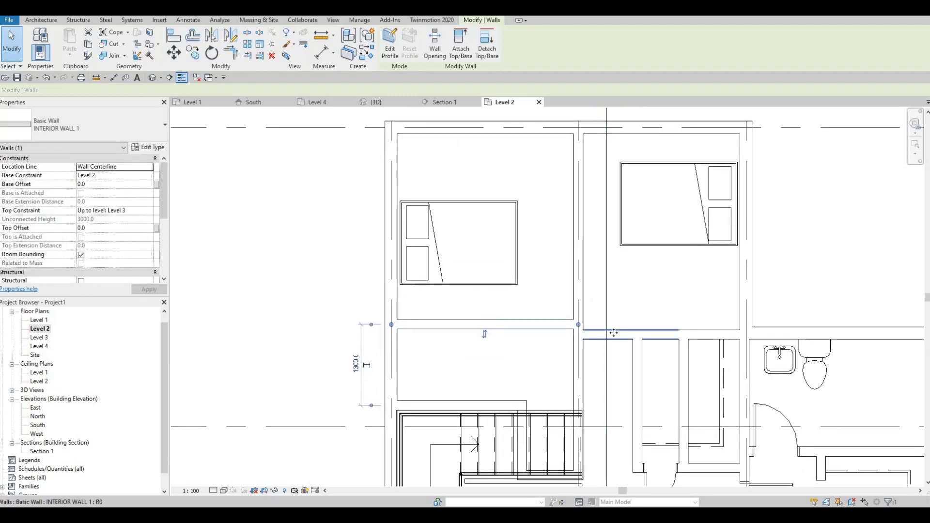
click(613, 333)
drag(615, 299, 614, 299)
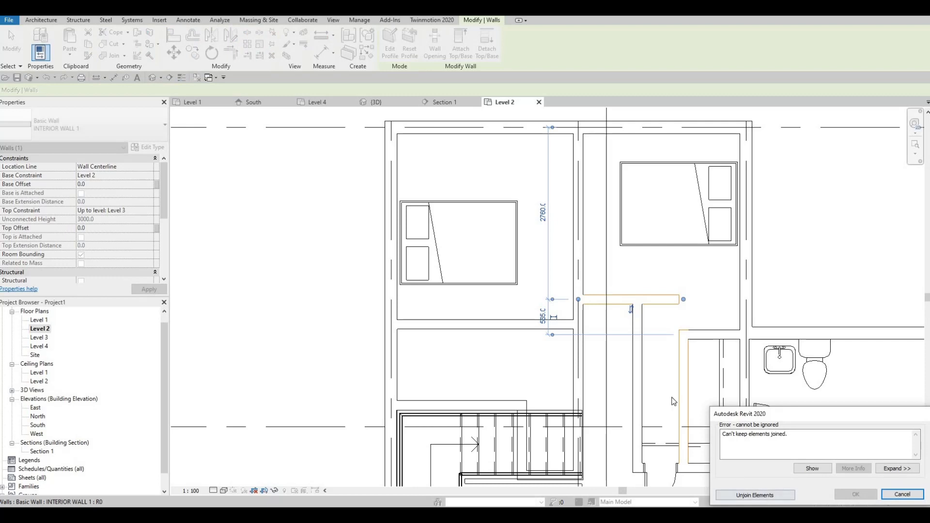
click(755, 495)
middle_drag(680, 336, 667, 308)
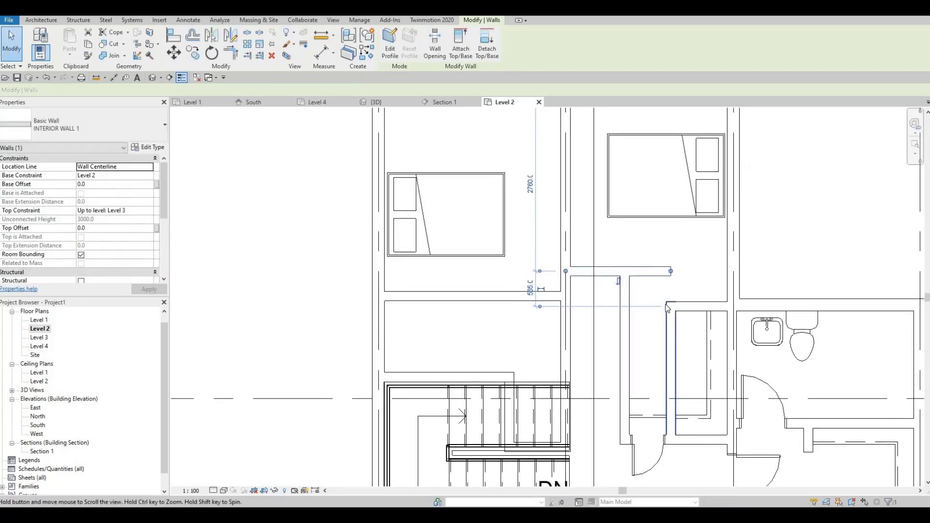
middle_drag(699, 334, 692, 326)
scroll(692, 327, up, 1)
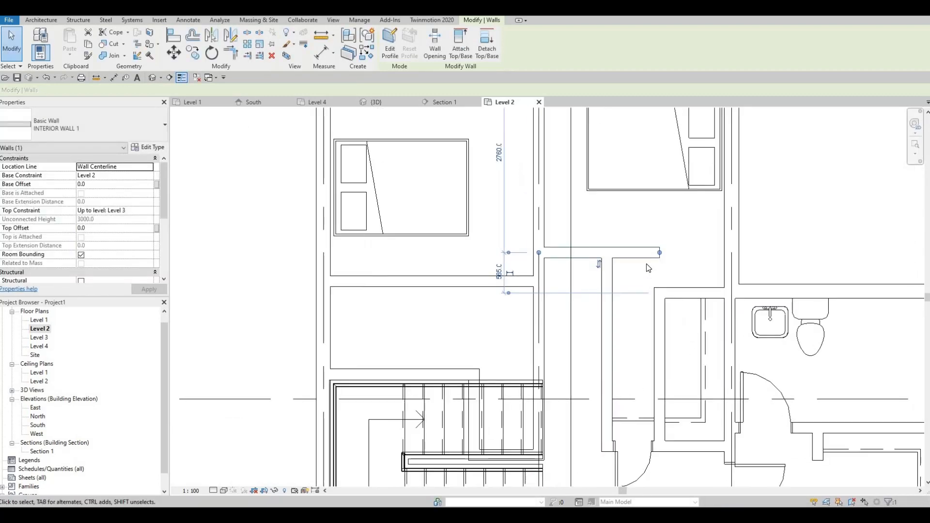
scroll(659, 253, up, 1)
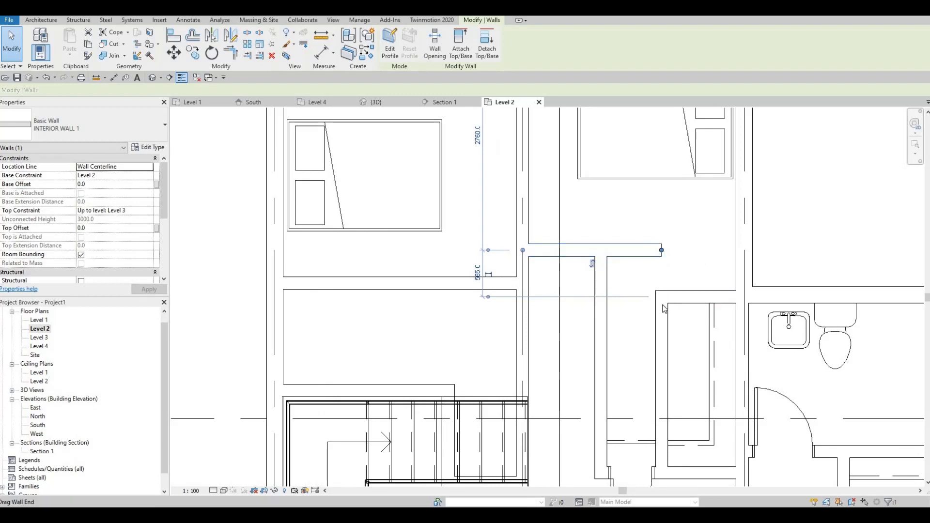
Move the northeast bedroom's short south wall farther north until it is 900 mm from the closet's north wall.
click(665, 290)
middle_drag(662, 296, 668, 278)
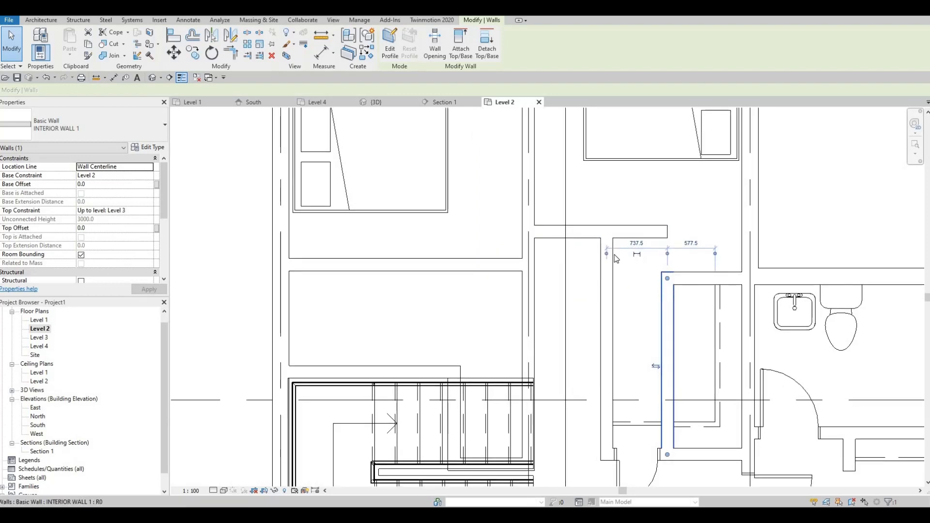
middle_drag(589, 295, 585, 290)
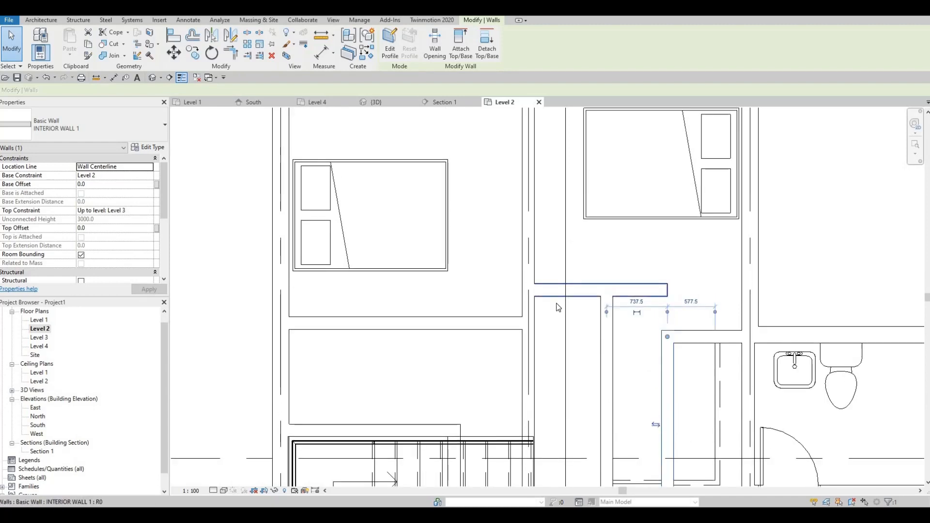
click(557, 289)
drag(556, 289, 557, 262)
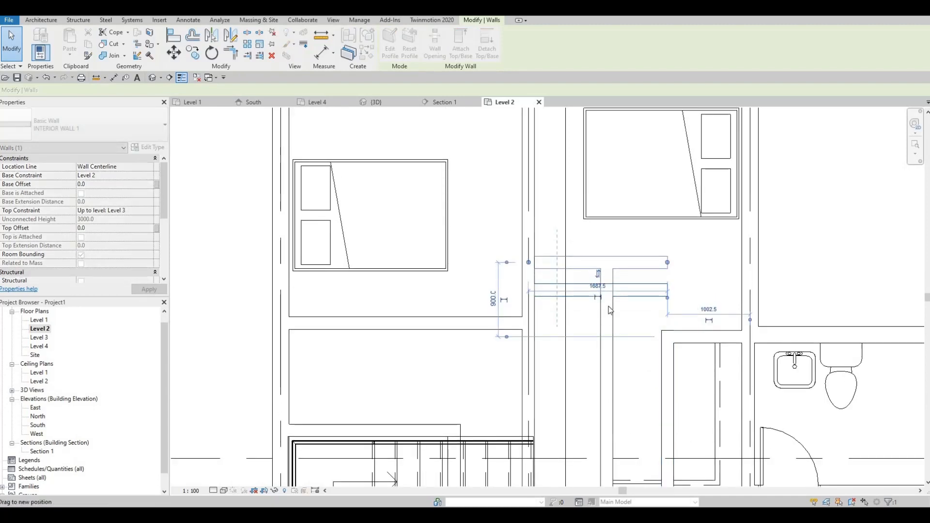
Change the northeast bedroom's bed to the 0965 x 1880mm Twin type and move it into the room's northeast corner.
middle_drag(620, 218, 608, 306)
key(Escape)
click(608, 306)
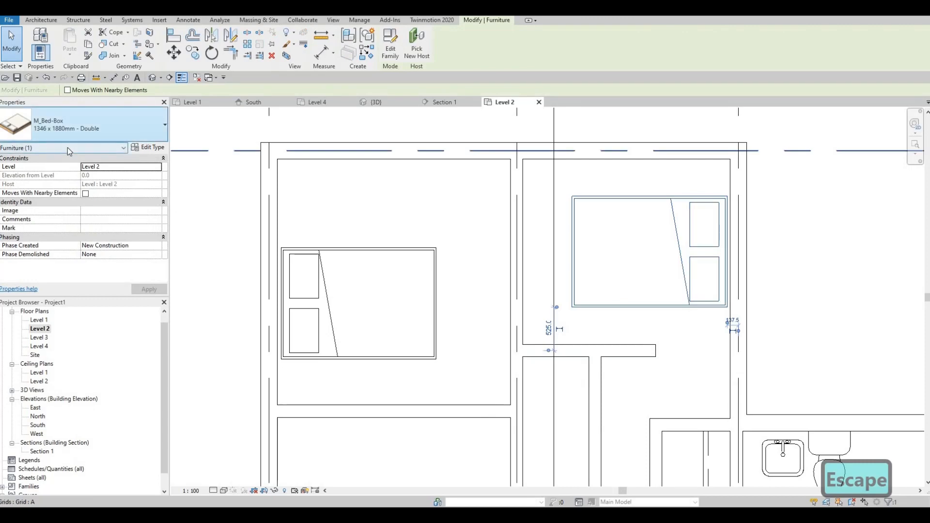
click(68, 138)
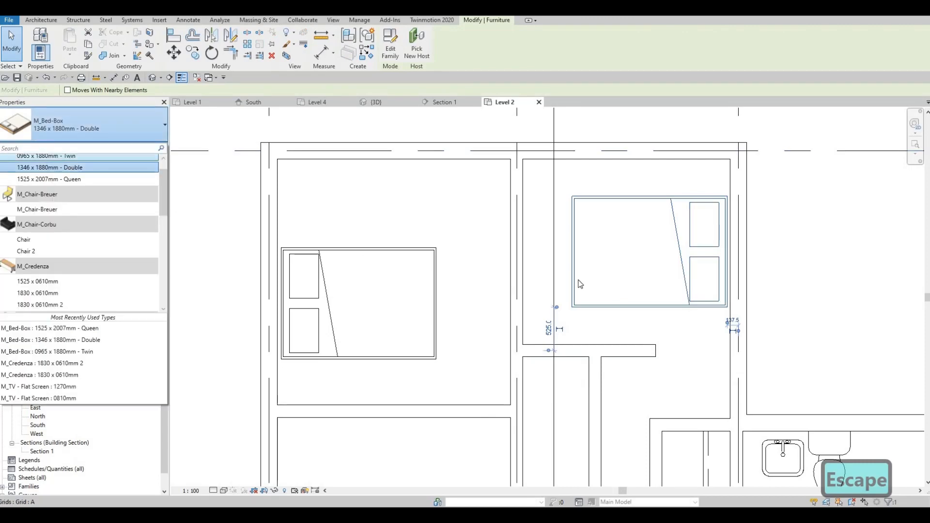
click(49, 156)
key(Escape)
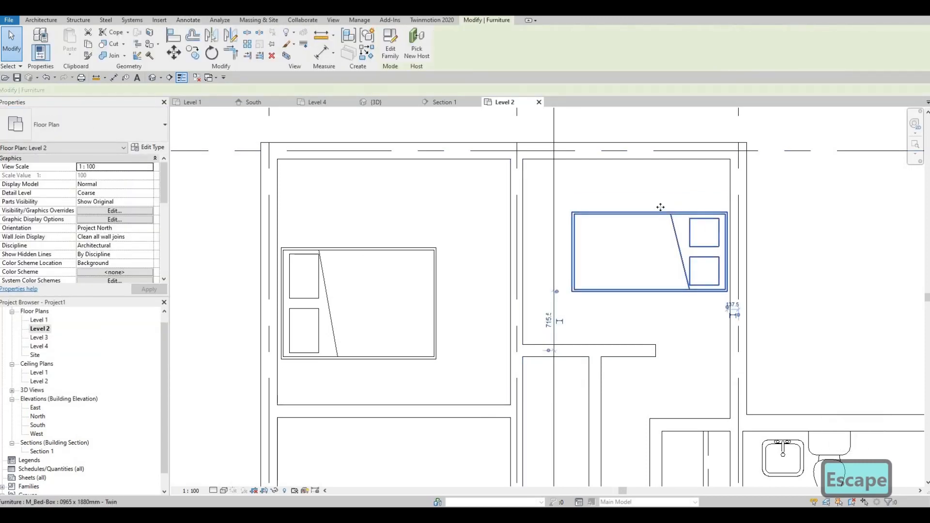
mouse_move(660, 213)
mouse_down()
mouse_move(667, 156)
mouse_move(626, 245)
mouse_up()
key(Escape)
Move the northeast bedroom's short south wall north until it is 1120 mm from the closet's north wall.
middle_drag(570, 303, 580, 209)
click(566, 234)
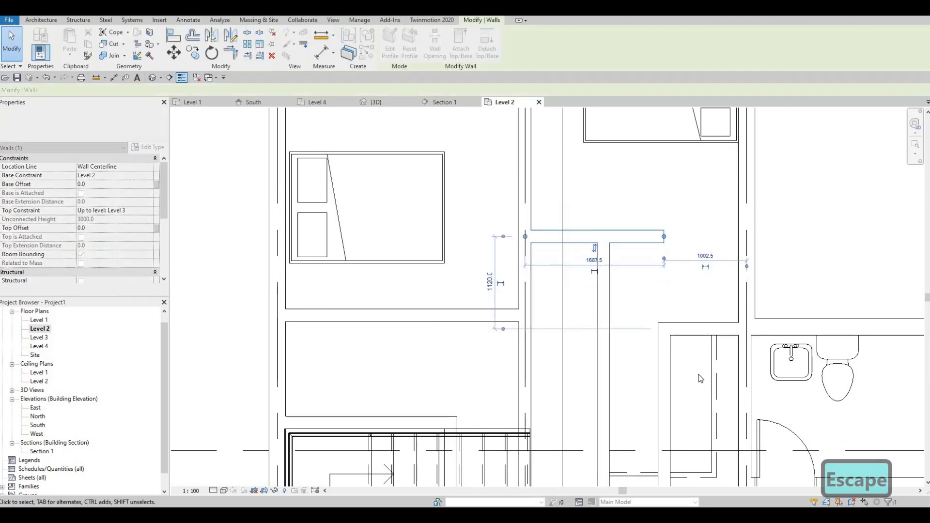
key(Escape)
key(Escape)
Place a 700 x 2000mm single door at the south end of the northwest bedroom's east wall, swinging inward and hinged on its south side.
scroll(698, 374, down, 2)
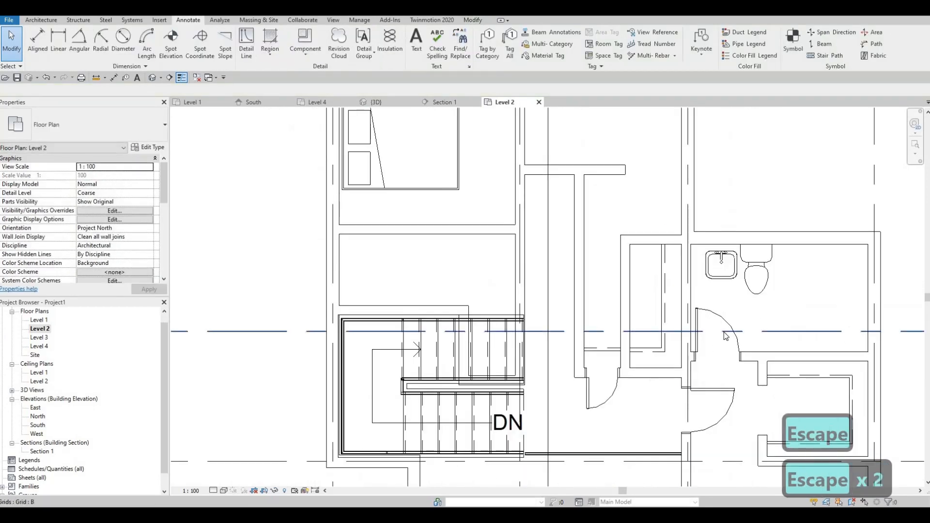
click(718, 392)
key(c)
key(s)
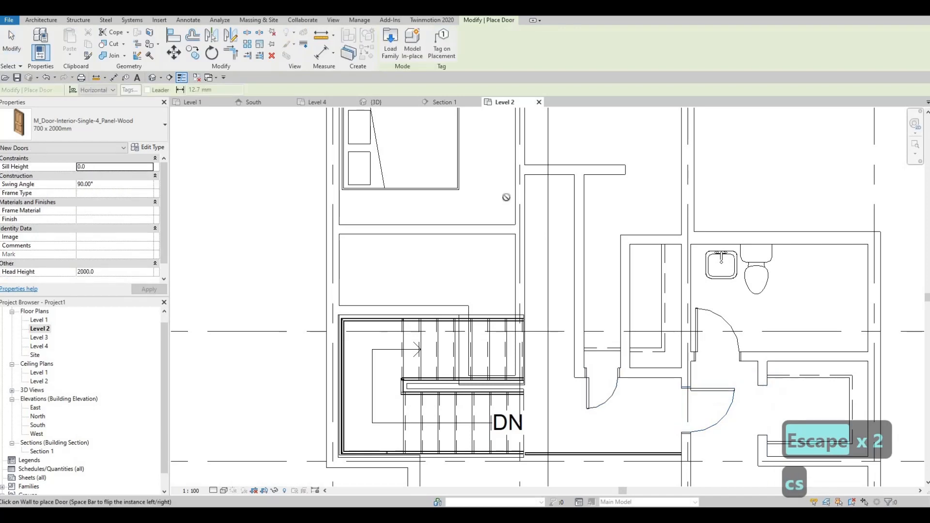
key(space)
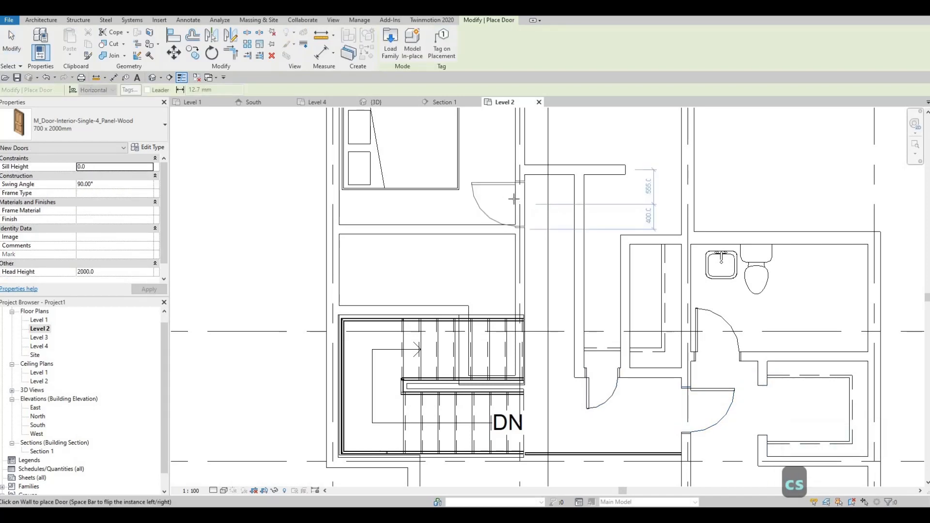
click(507, 199)
key(Escape)
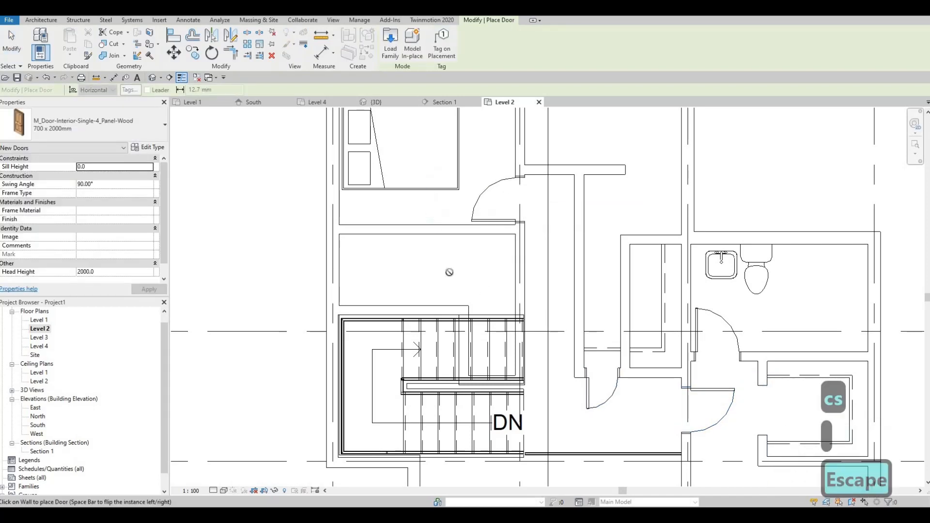
Move the northwest bedroom's double bed north until it is 700 mm from the north wall's centerline.
scroll(448, 271, down, 2)
middle_drag(409, 153, 486, 257)
scroll(491, 251, up, 1)
key(Escape)
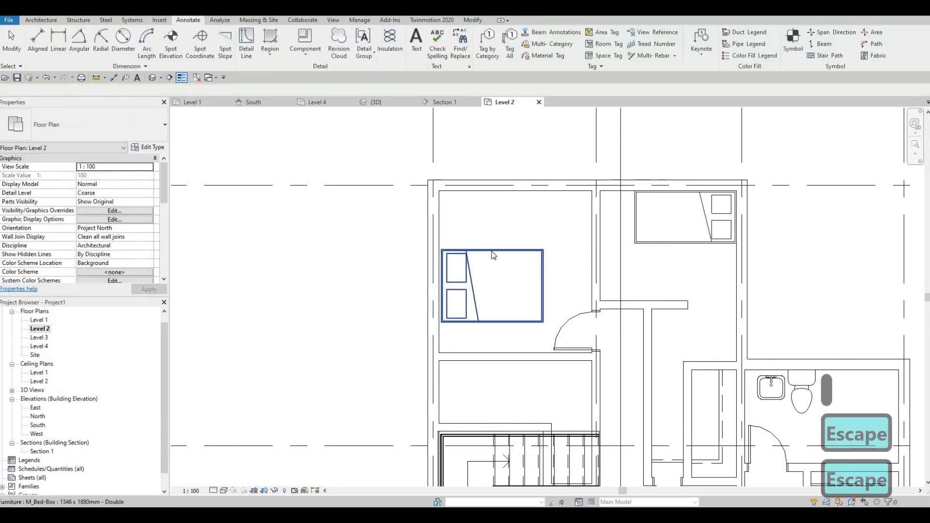
key(Escape)
click(493, 251)
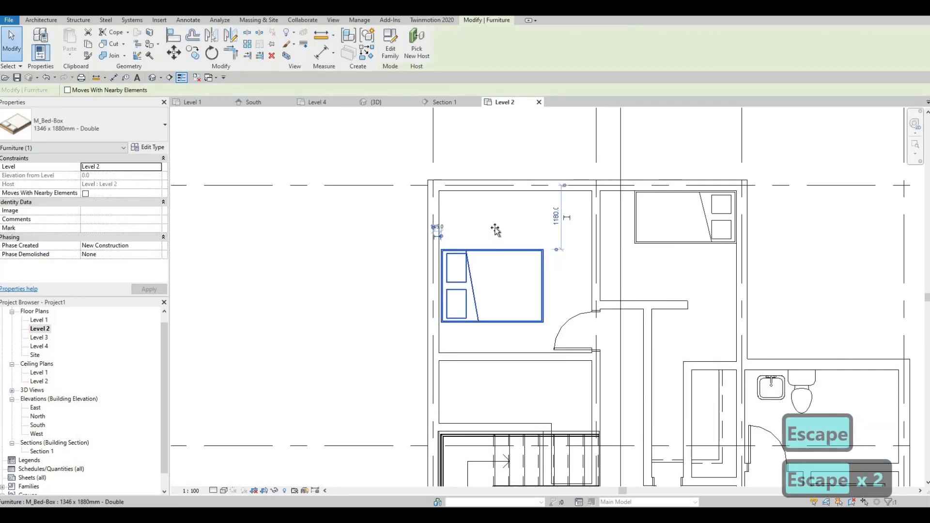
drag(494, 253, 493, 226)
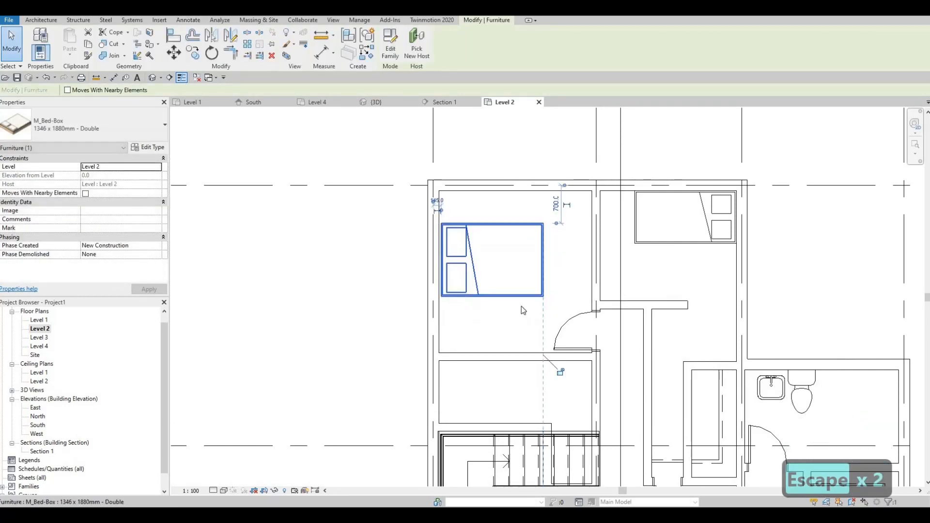
key(Escape)
middle_drag(541, 357, 519, 335)
key(Escape)
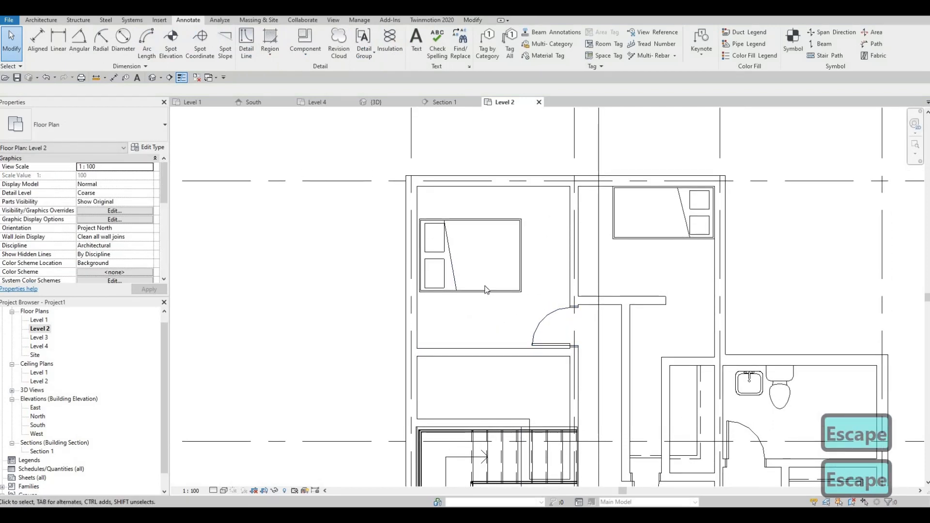
click(474, 213)
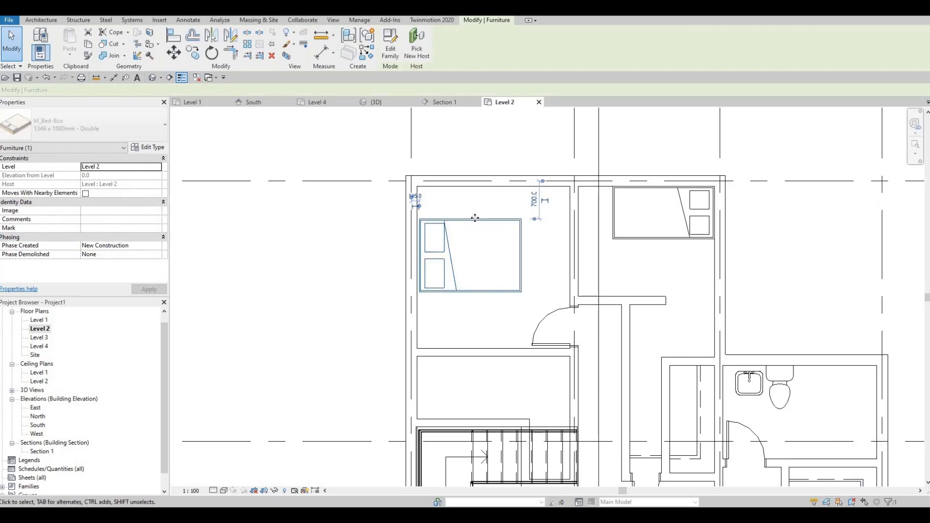
key(Escape)
key(Escape)
Place a 700 x 2000mm single door, hinged on its south side, in the hallway wall of the room north of the stair.
mouse_move(581, 440)
middle_down()
mouse_move(570, 364)
mouse_move(550, 352)
middle_up()
scroll(569, 361, up, 2)
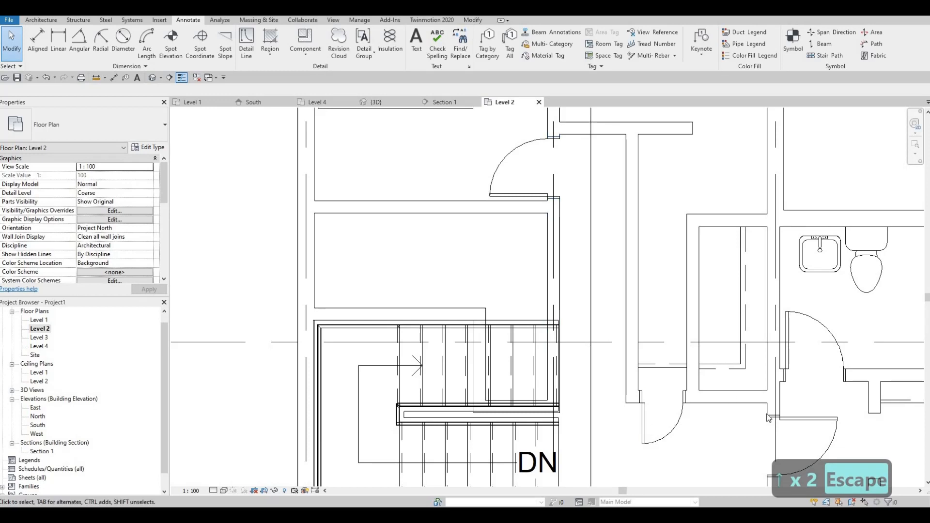
middle_drag(796, 421, 734, 385)
click(713, 382)
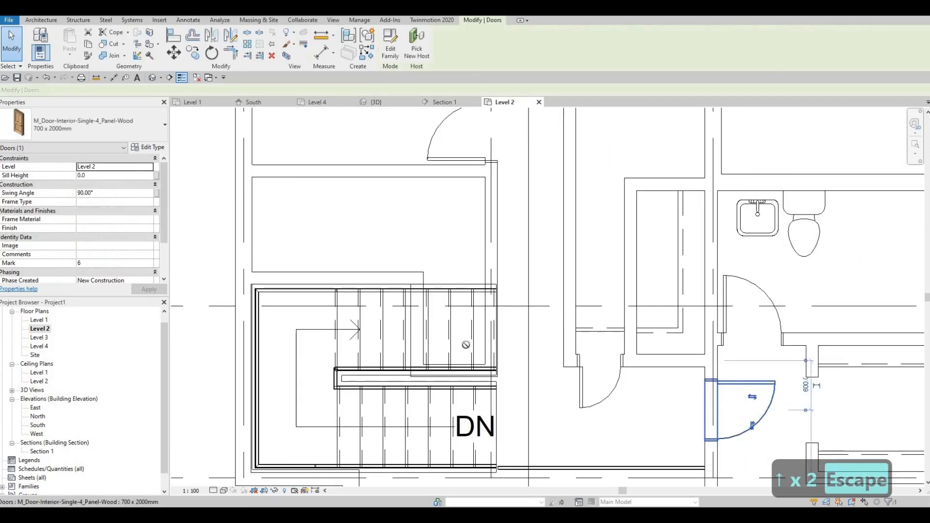
key(c)
key(s)
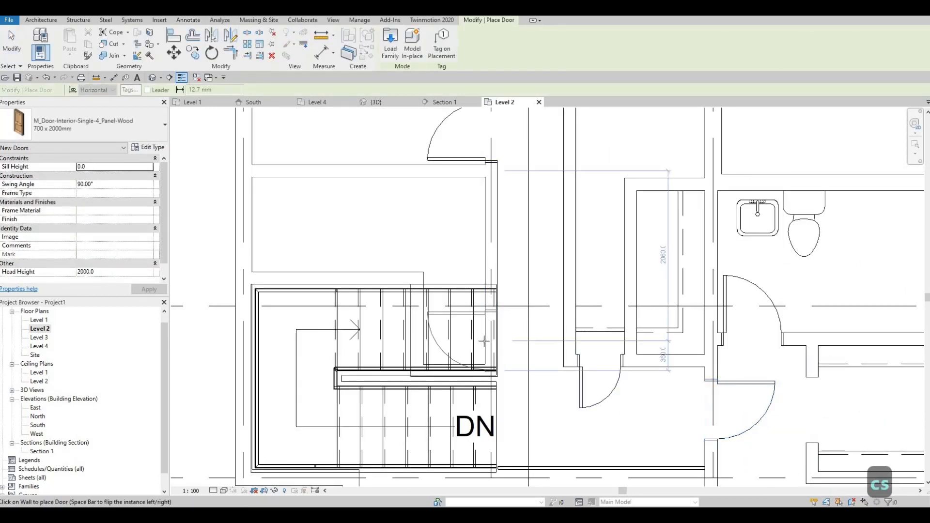
key(space)
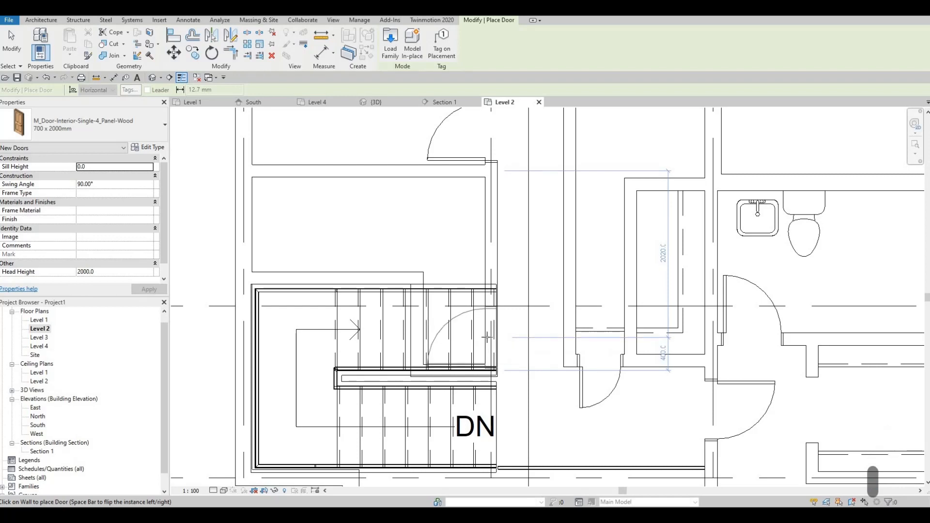
middle_drag(483, 367, 489, 459)
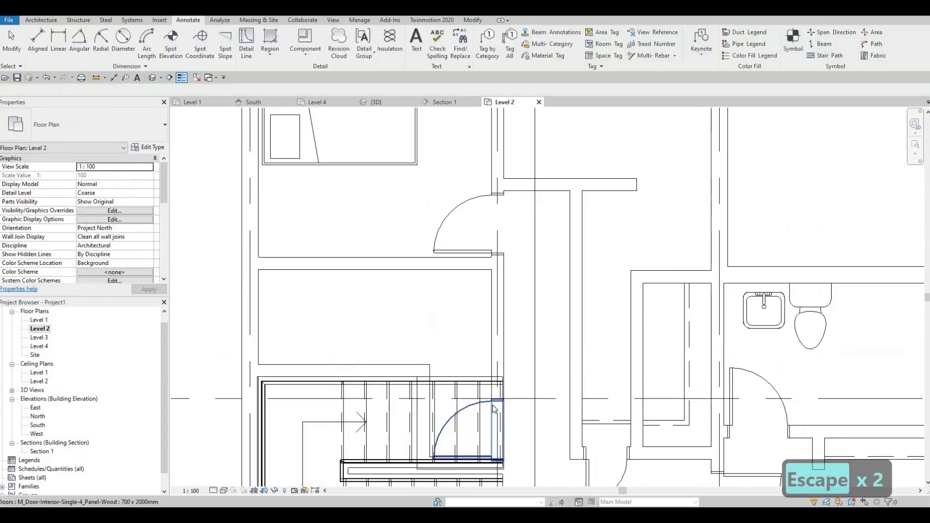
Place a 500 x 440mm square vanity sink in the northeast corner of the room between the northwest bedroom and the stair.
scroll(480, 403, down, 1)
mouse_move(461, 327)
middle_down()
mouse_move(463, 358)
mouse_move(445, 353)
mouse_move(426, 320)
mouse_move(415, 343)
mouse_move(434, 321)
mouse_move(401, 316)
middle_up()
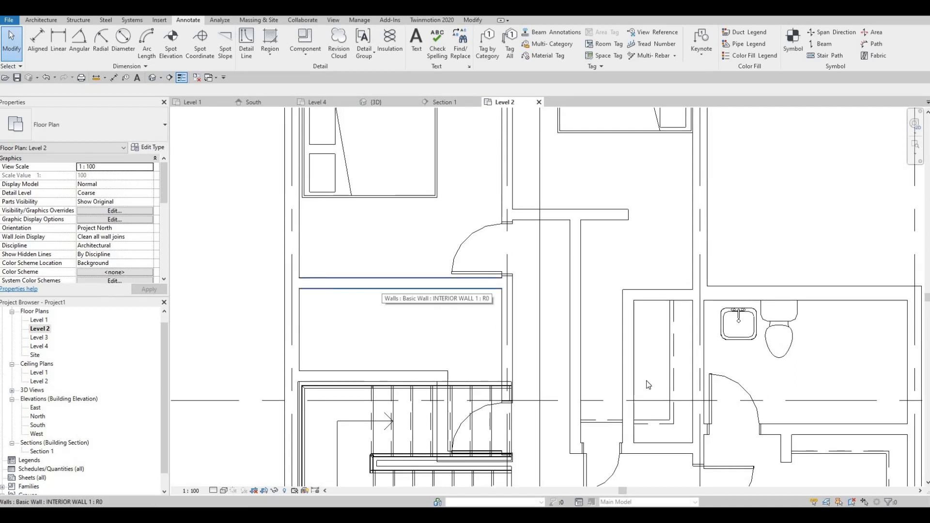
middle_drag(792, 340, 772, 317)
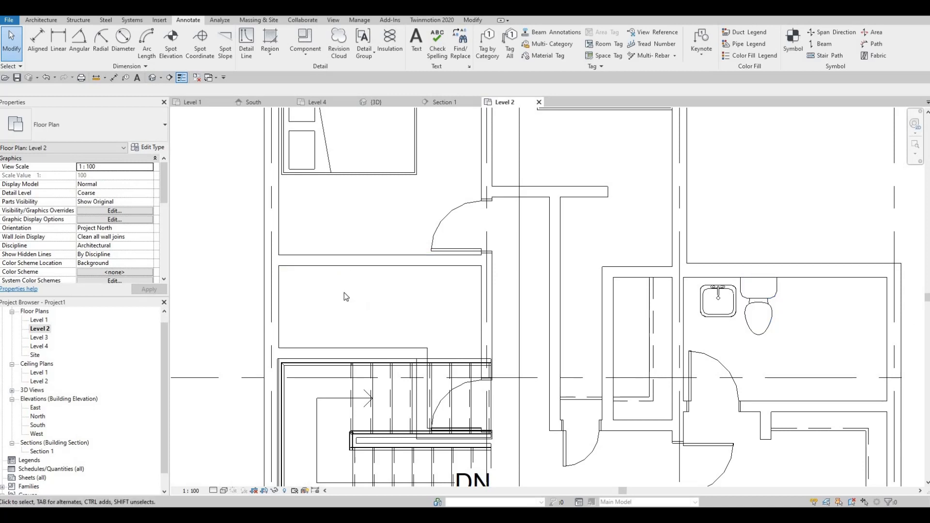
middle_drag(344, 293, 349, 310)
click(608, 312)
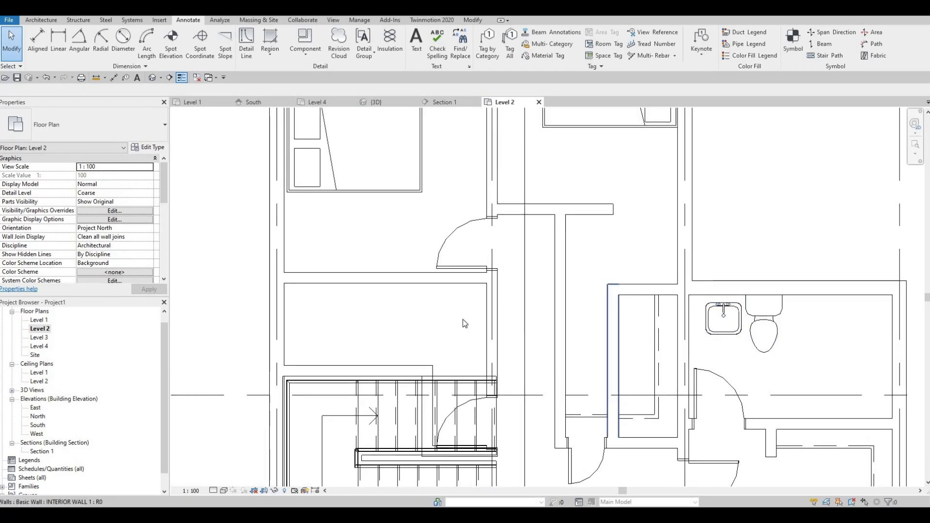
click(719, 322)
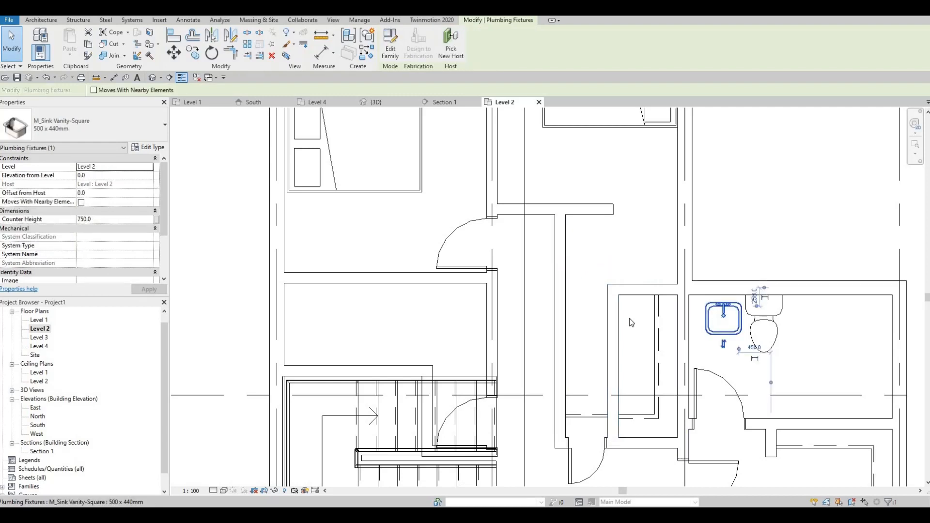
key(Escape)
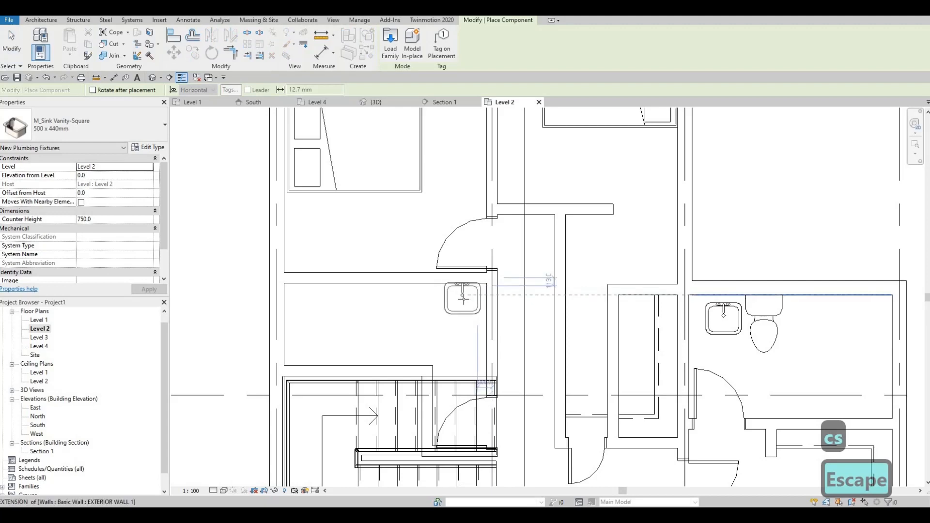
key(Escape)
key(Escape)
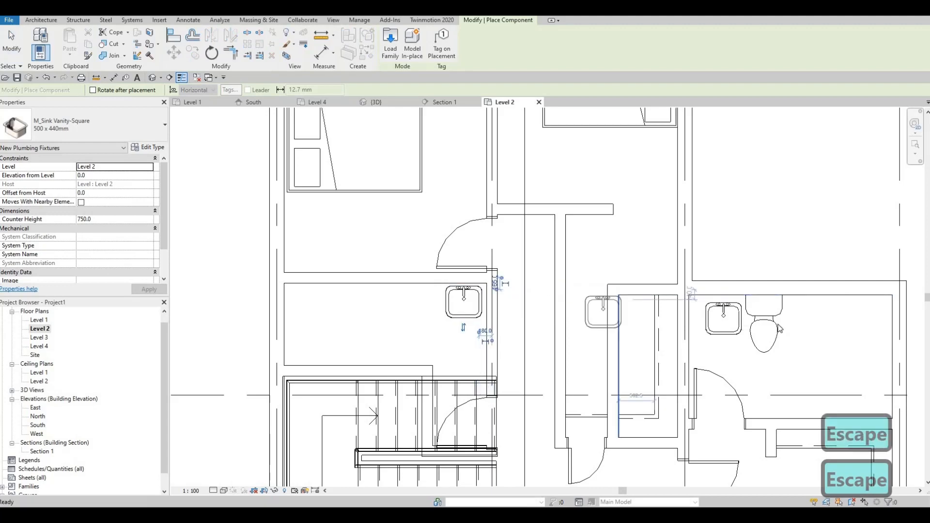
Place a matching M_Toilet-Domestic-2D toilet against the new bathroom's north wall, just west of the vanity sink.
click(734, 334)
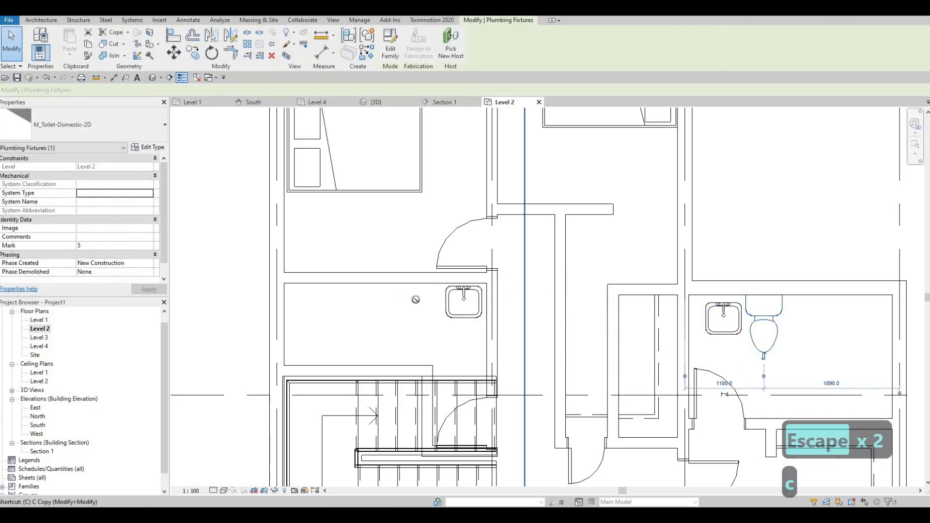
key(c)
key(s)
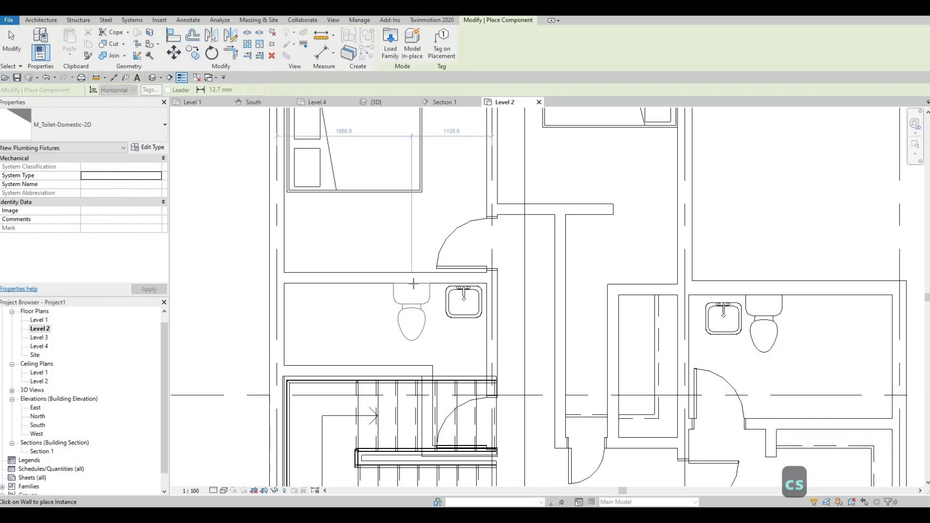
key(Escape)
key(Escape)
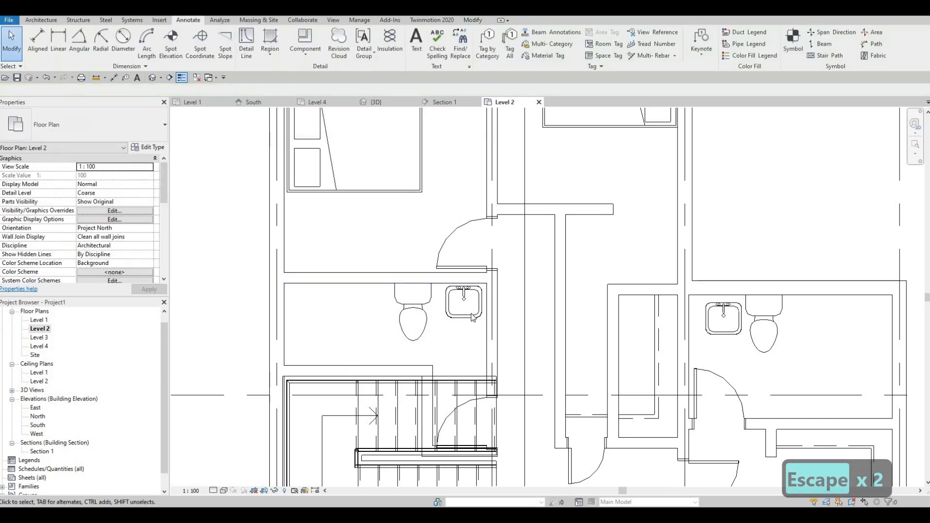
Draw an INTERIOR WALL 1 partition from the new bathroom's north wall to its south wall, about 860 mm from the west exterior wall's centerline.
click(586, 330)
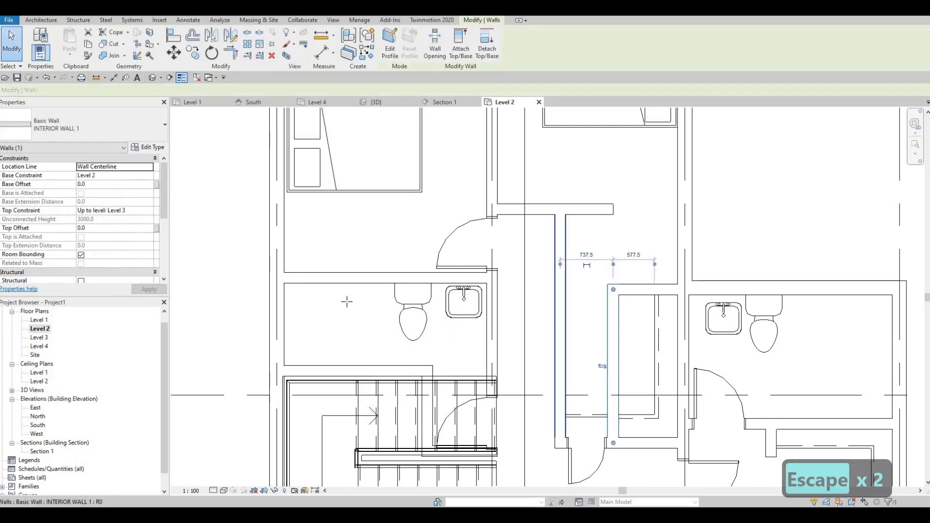
key(c)
key(s)
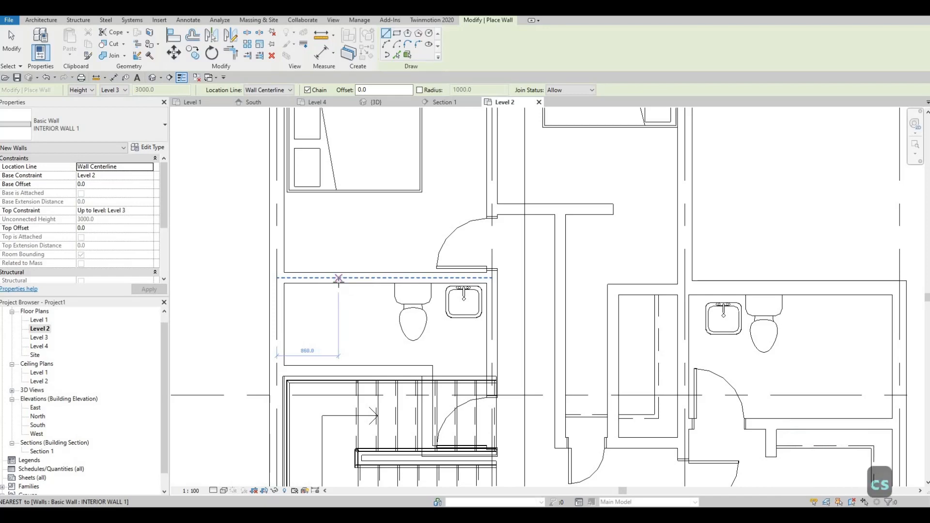
click(339, 277)
key(Escape)
key(Escape)
key(Escape)
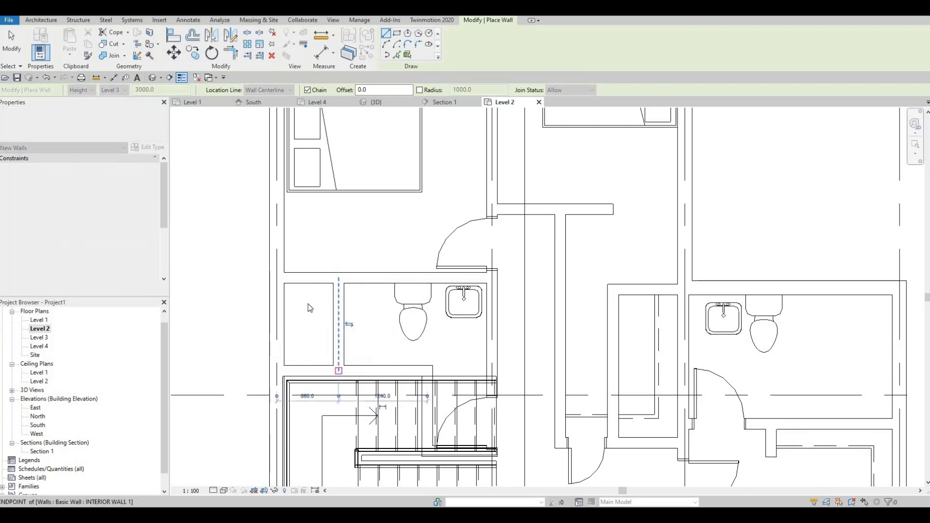
scroll(492, 339, down, 1)
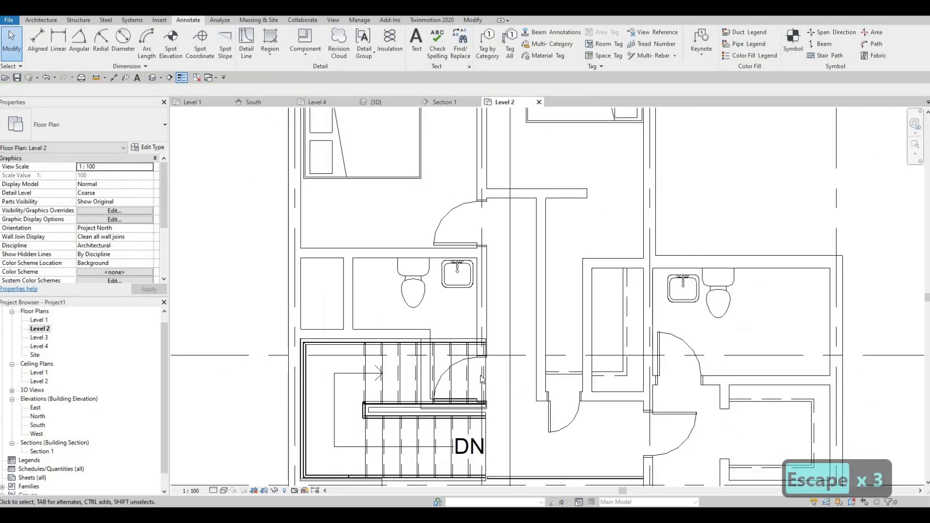
Place a 500 x 2000mm single door in the north wall of the small closet west of the new bathroom, swinging into the bedroom and hinged west.
key(Escape)
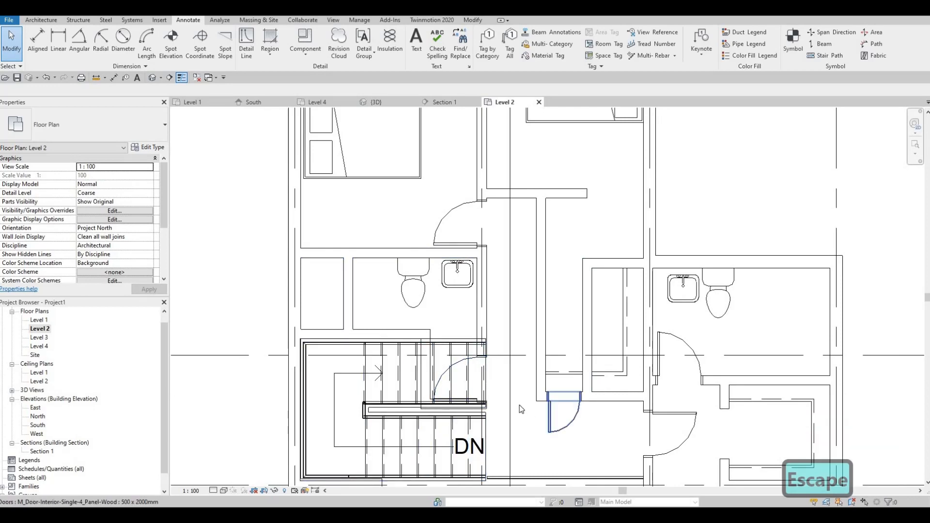
click(538, 407)
key(c)
key(s)
scroll(320, 246, up, 1)
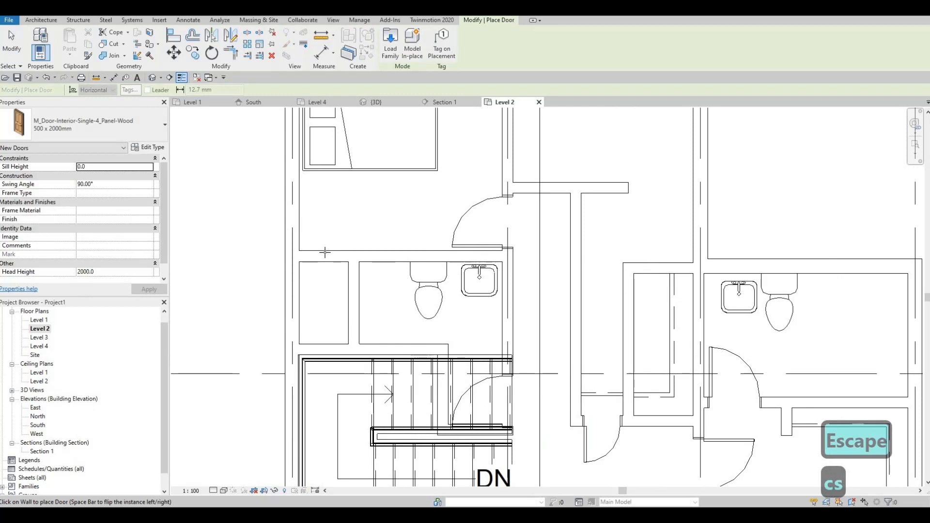
click(323, 251)
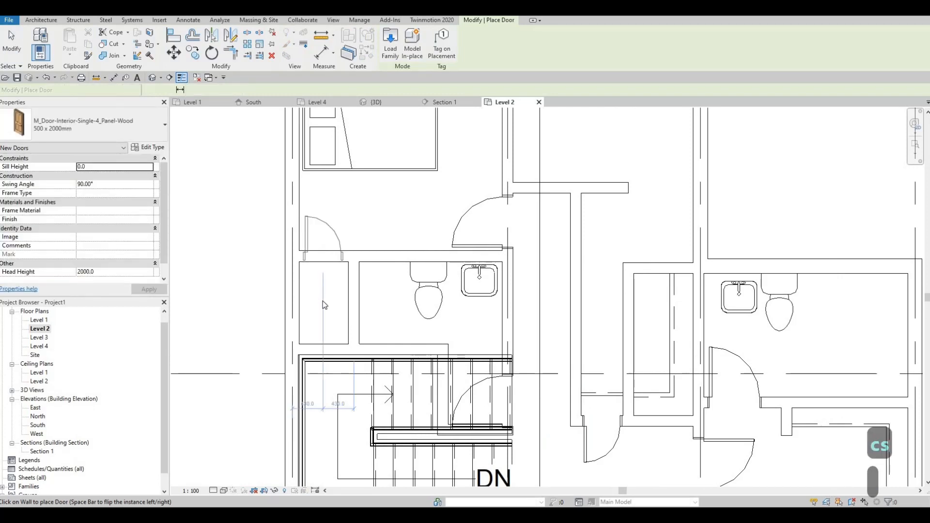
key(Escape)
key(Escape)
key(Escape)
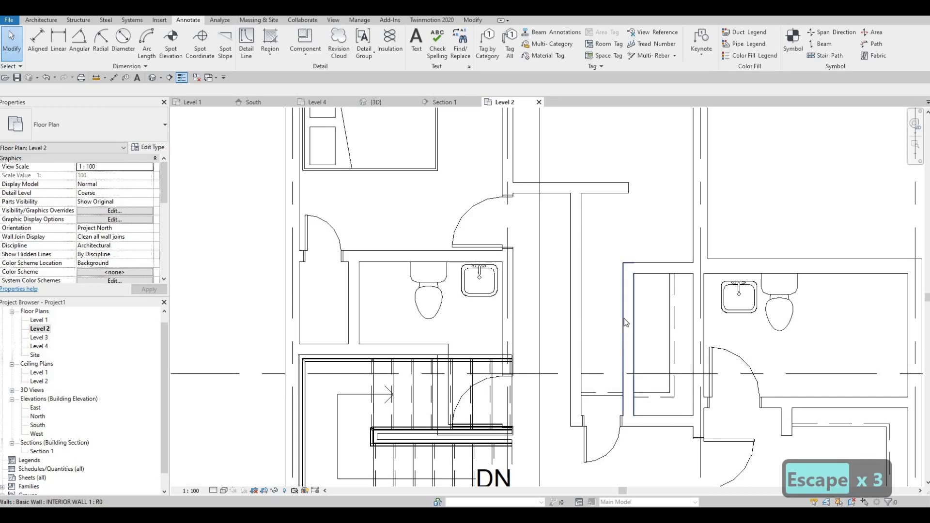
Trim/extend the east-west wall stub south of the northeast bedroom and the west wall of the closet below it to meet at a corner.
middle_drag(589, 326, 557, 337)
middle_drag(581, 201, 574, 214)
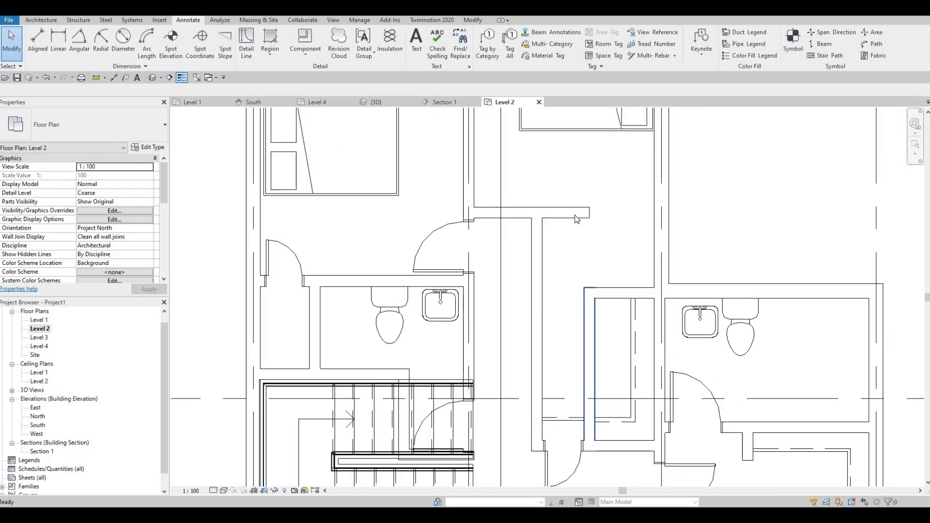
click(596, 246)
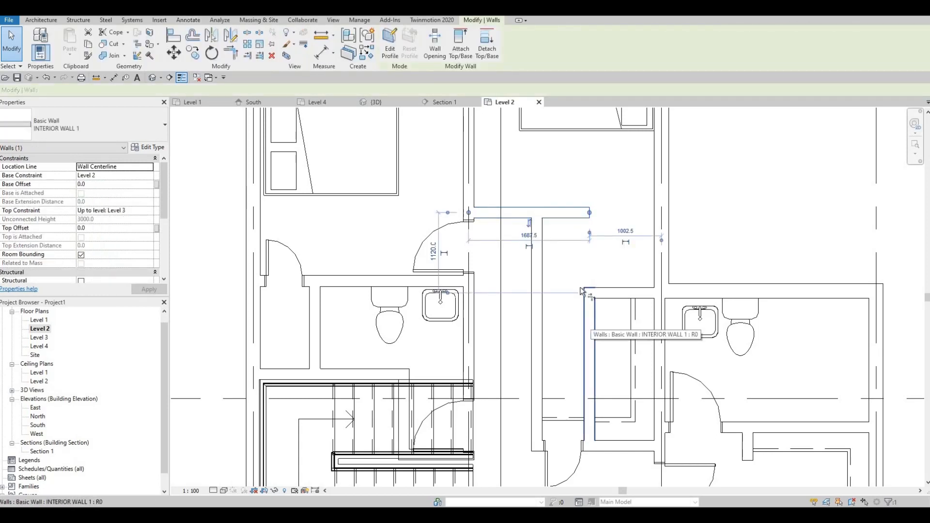
key(t)
key(r)
click(574, 213)
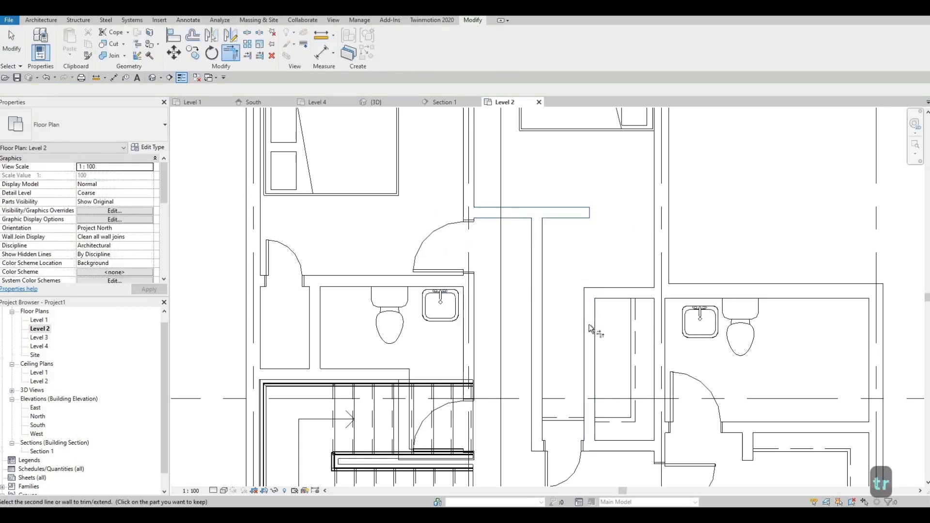
click(586, 251)
key(Escape)
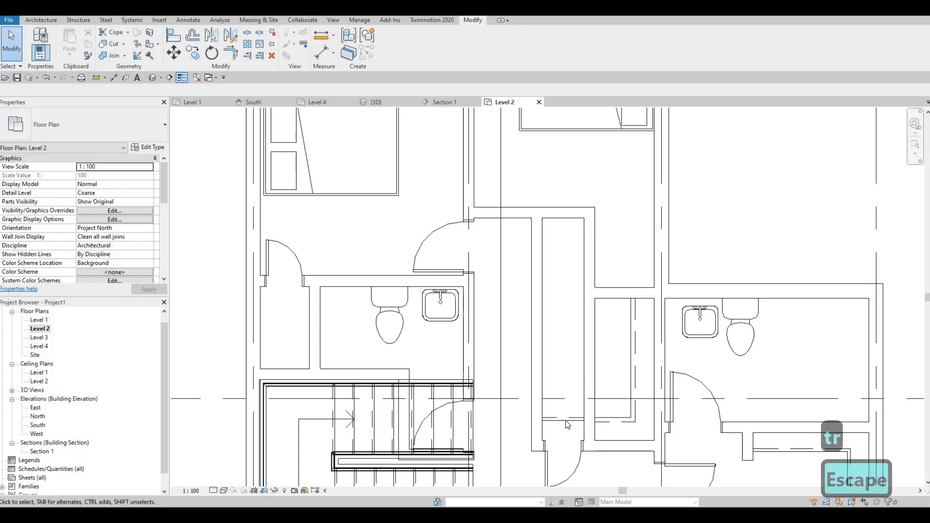
Delete the 500 x 2000mm door at the south end of the narrow closet east of the hallway.
middle_drag(563, 471, 560, 432)
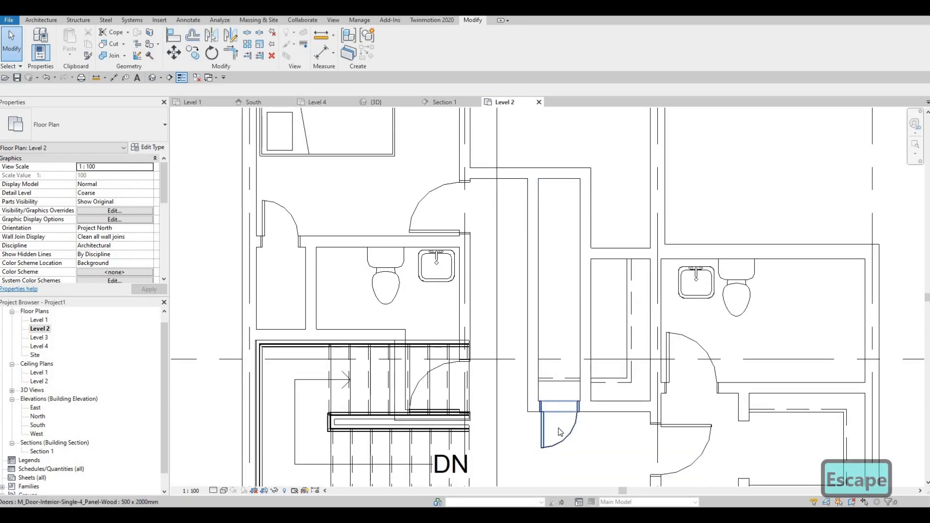
click(558, 429)
key(Delete)
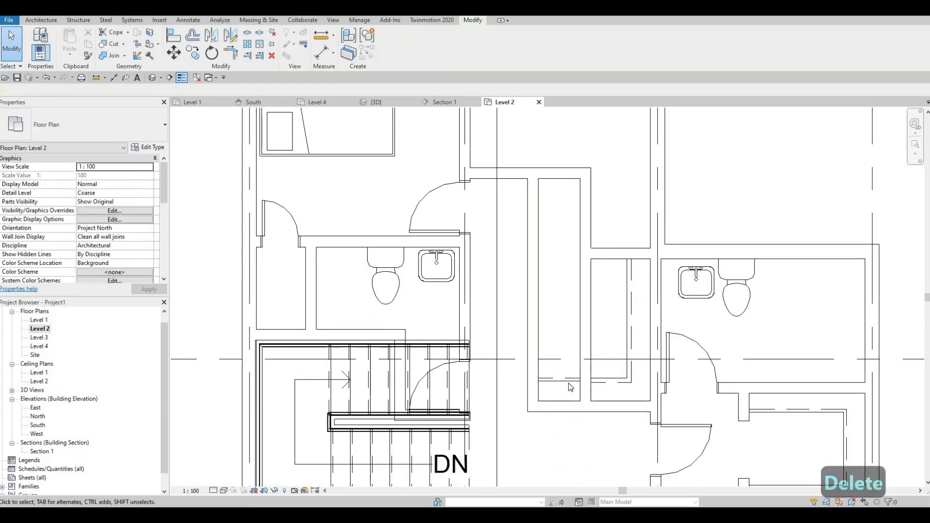
Draw a 685 mm Thin Lines detail line from wall to wall across the northwest bedroom's closet and shift it slightly north.
click(569, 382)
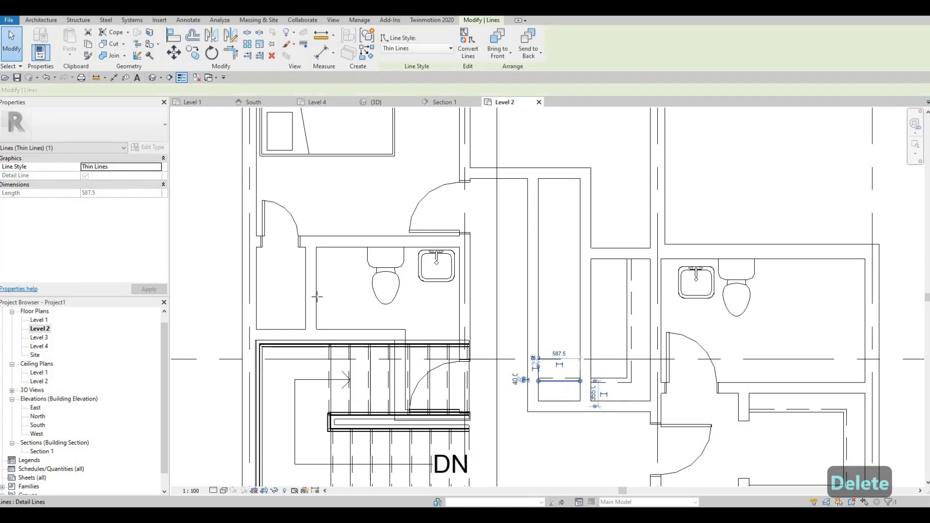
key(c)
key(s)
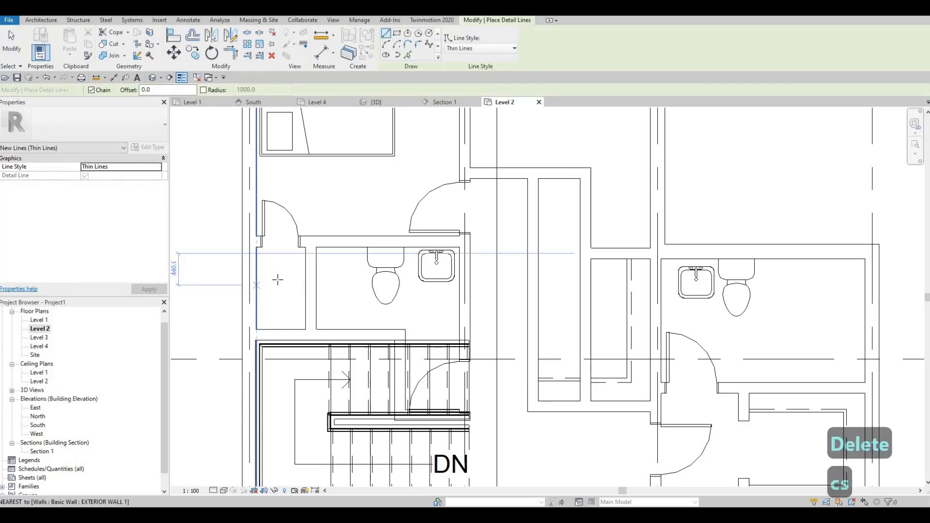
click(257, 279)
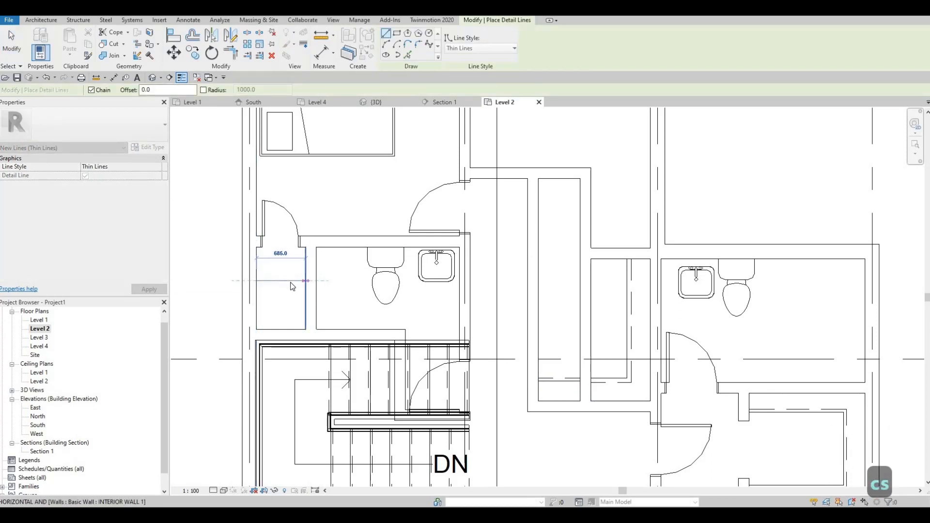
click(304, 280)
key(Escape)
key(Escape)
drag(292, 273, 293, 270)
key(Escape)
key(Escape)
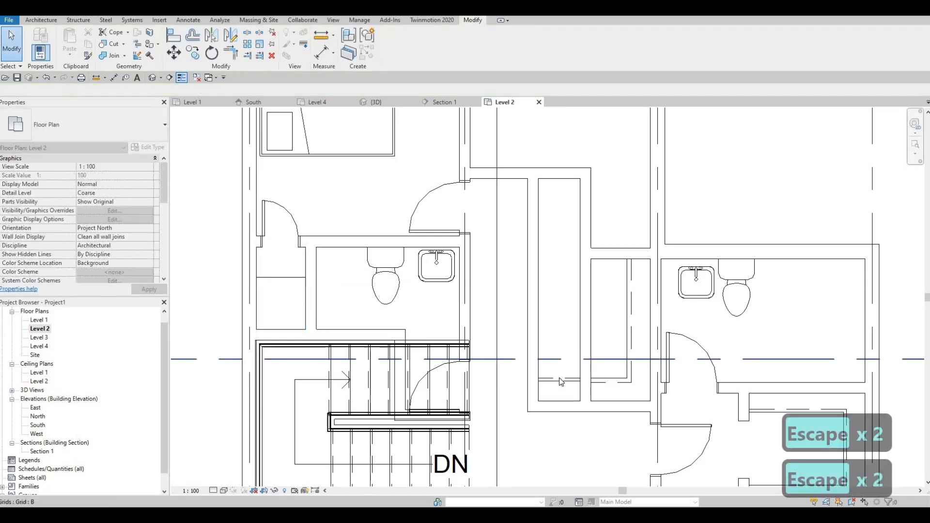
Draw a 685 mm <Demolished> dashed detail line across the northwest bedroom's closet, just south of its thin shelf line.
click(558, 378)
key(c)
key(s)
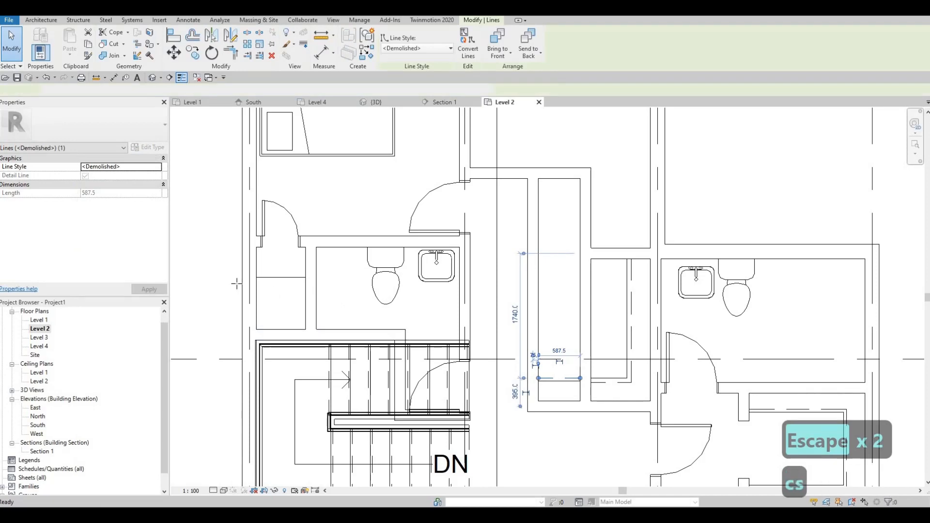
scroll(252, 286, up, 2)
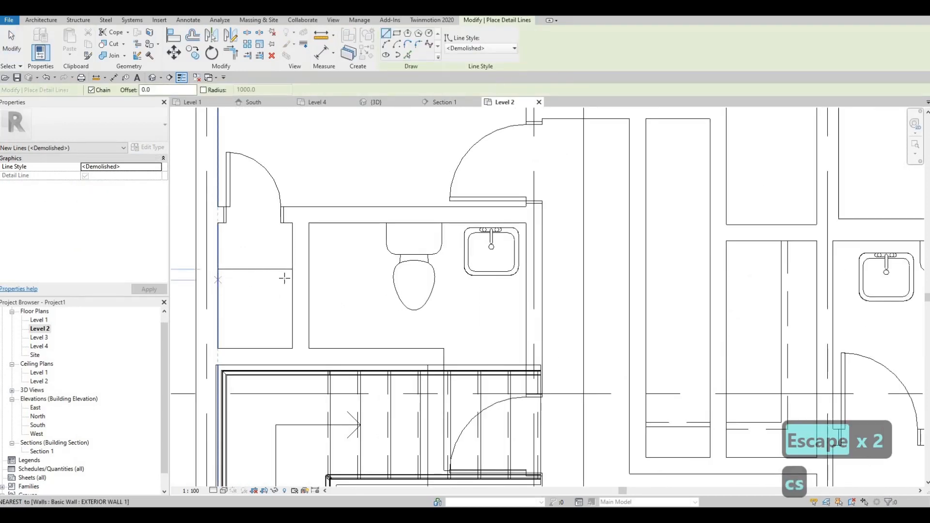
click(217, 280)
click(291, 280)
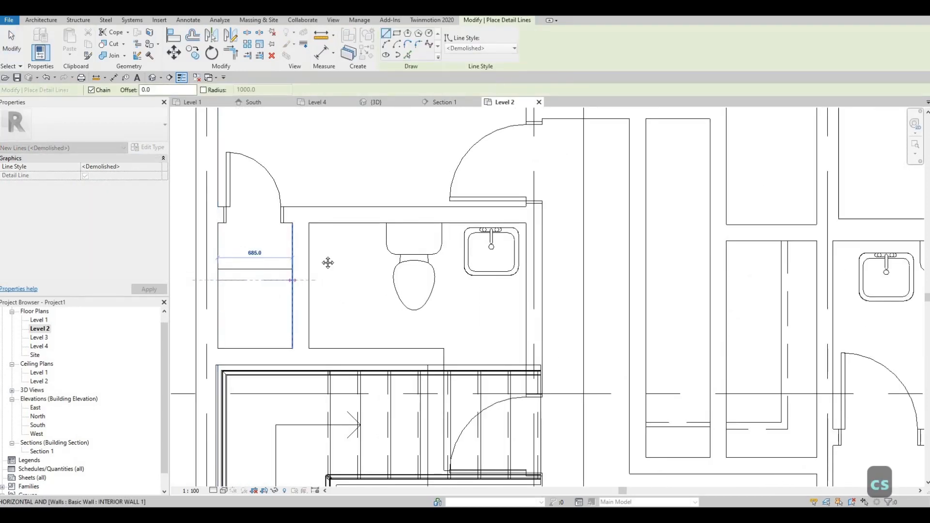
key(Escape)
key(Escape)
scroll(529, 339, down, 2)
key(Escape)
scroll(529, 339, down, 2)
key(Escape)
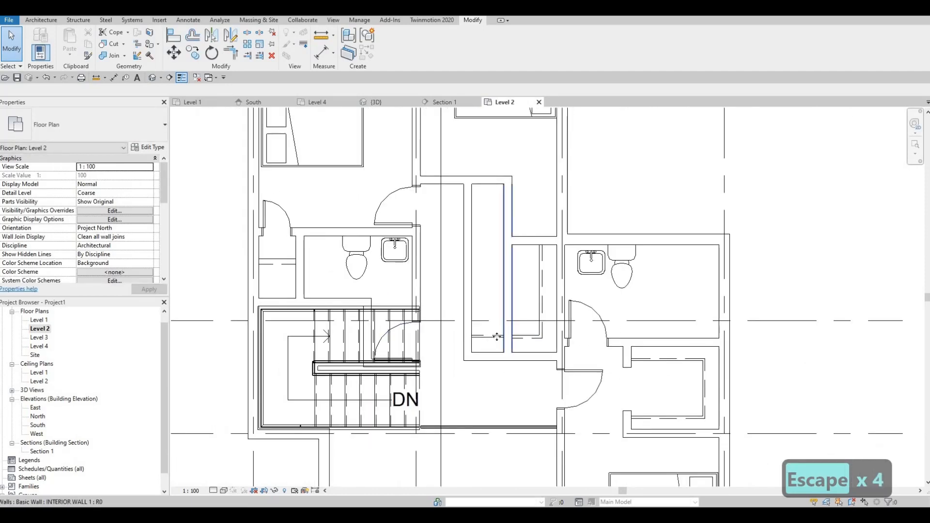
Delete the thin and dashed detail lines at the south end of the narrow enclosed space east of the hallway.
click(490, 335)
key(Delete)
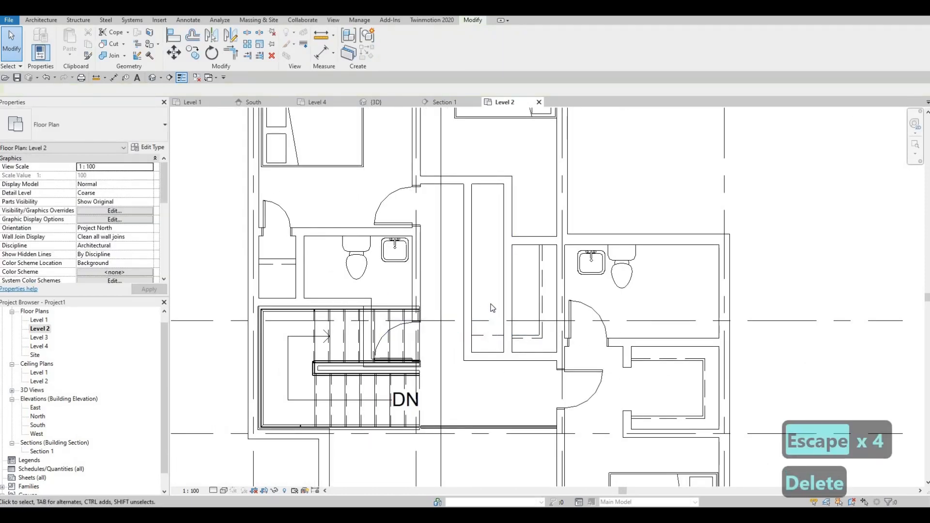
key(Delete)
key(Escape)
key(Escape)
Place a 500 x 2000mm single door in the north wall of the northeast bedroom's closet, swinging into the closet and hinged on its west side.
middle_drag(503, 274, 503, 287)
middle_drag(280, 228, 288, 255)
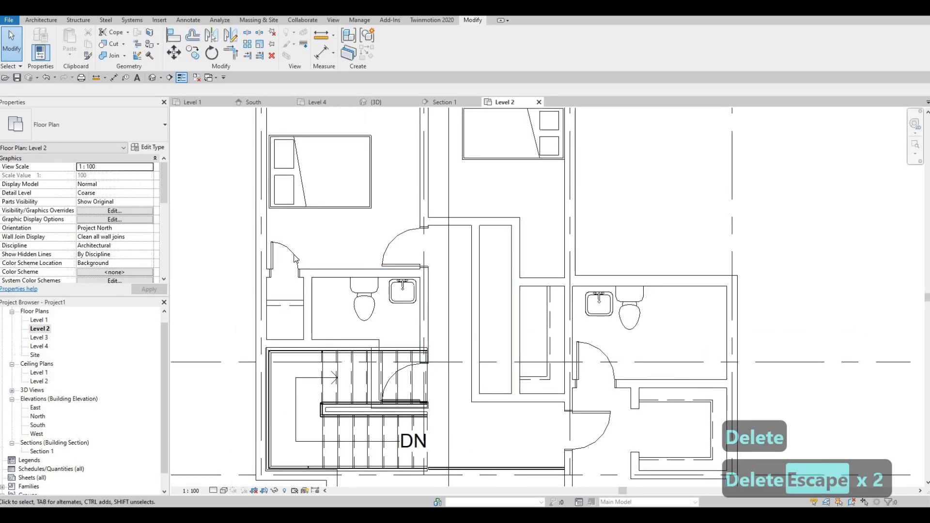
click(296, 258)
key(c)
key(s)
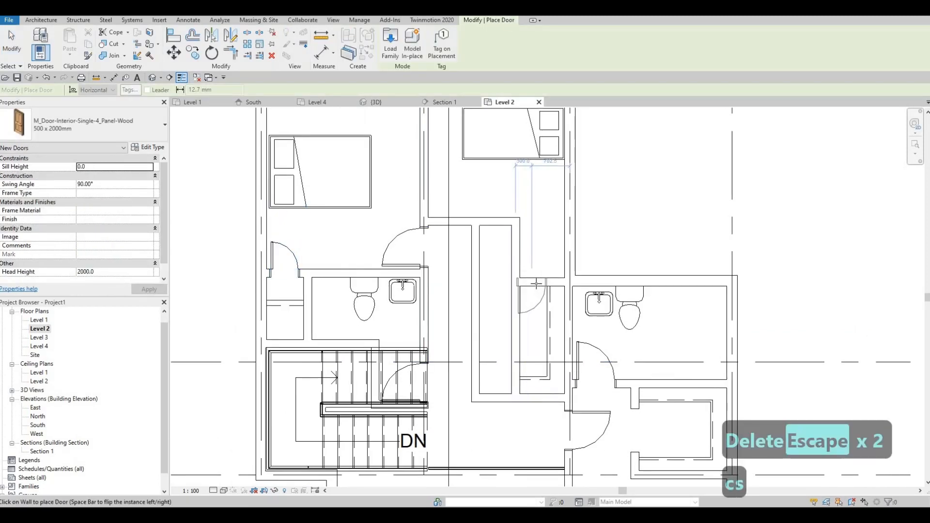
click(536, 283)
key(Escape)
key(Escape)
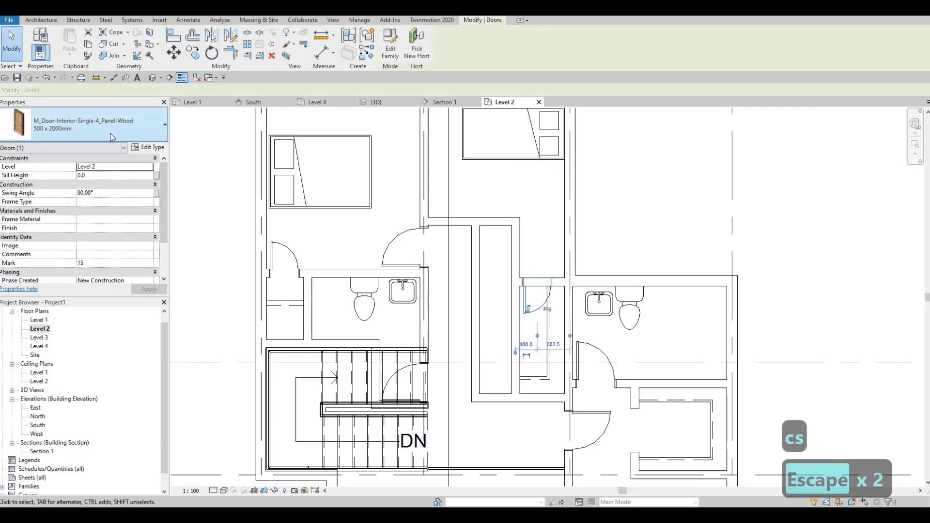
Change the northeast bedroom's closet door type to 400 x 2000mm.
click(117, 133)
scroll(47, 174, up, 1)
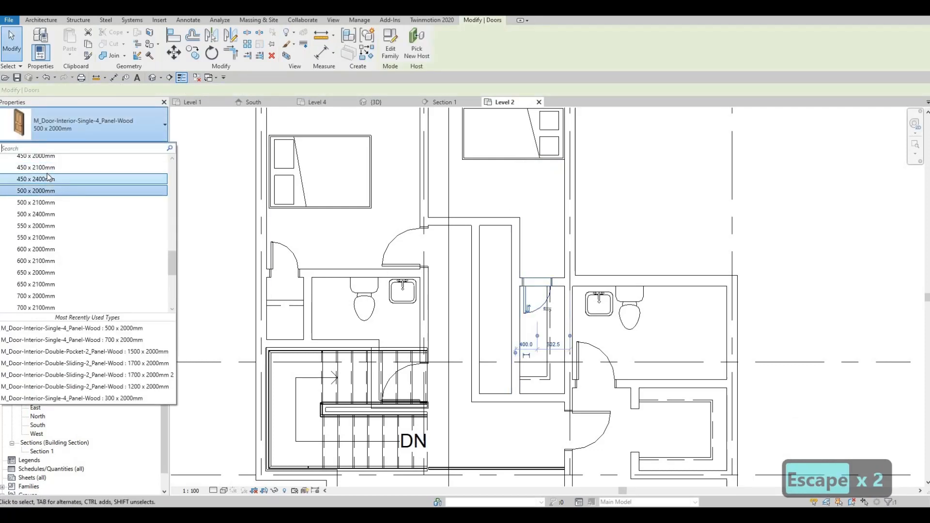
scroll(47, 177, up, 2)
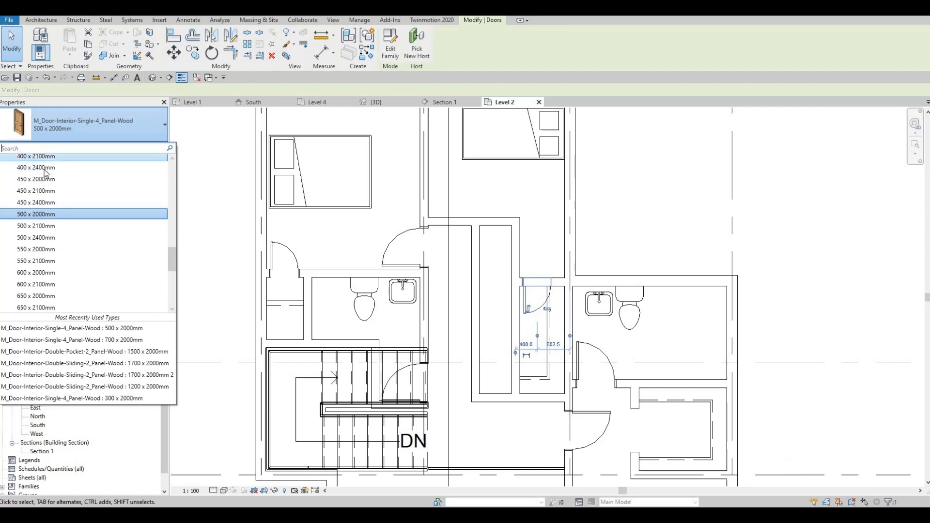
scroll(45, 172, down, 1)
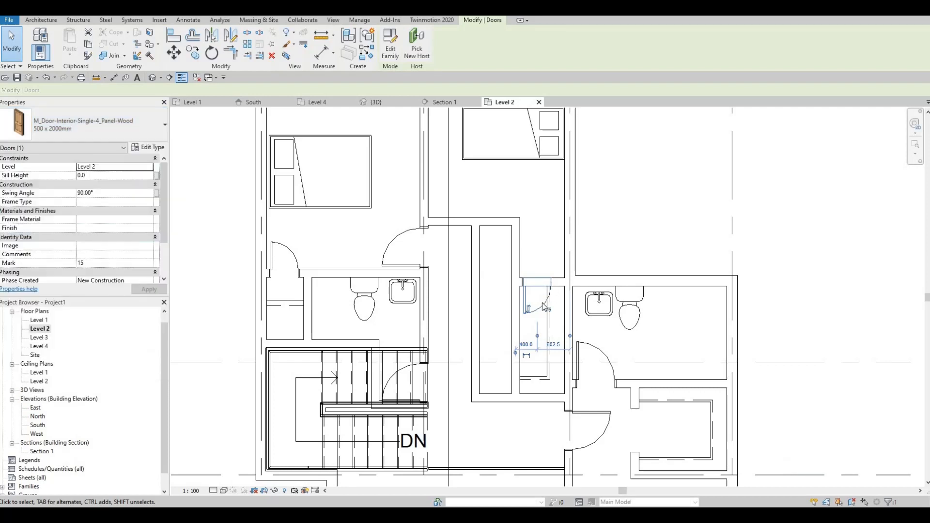
scroll(546, 307, up, 2)
key(Escape)
key(Escape)
Nudge the northeast bedroom's closet door west until its center is 340 mm from the closet's west wall centerline.
click(549, 317)
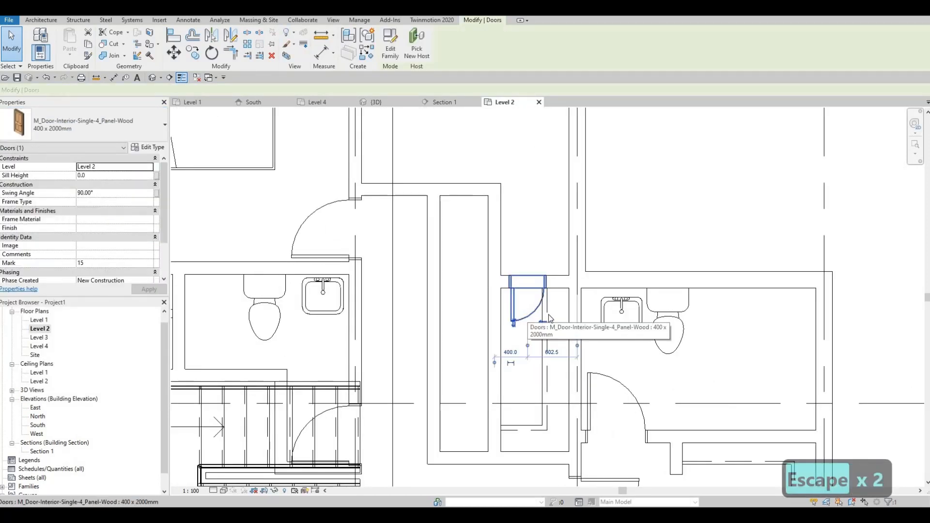
key(Left)
key(Left)
key(Left)
key(Left)
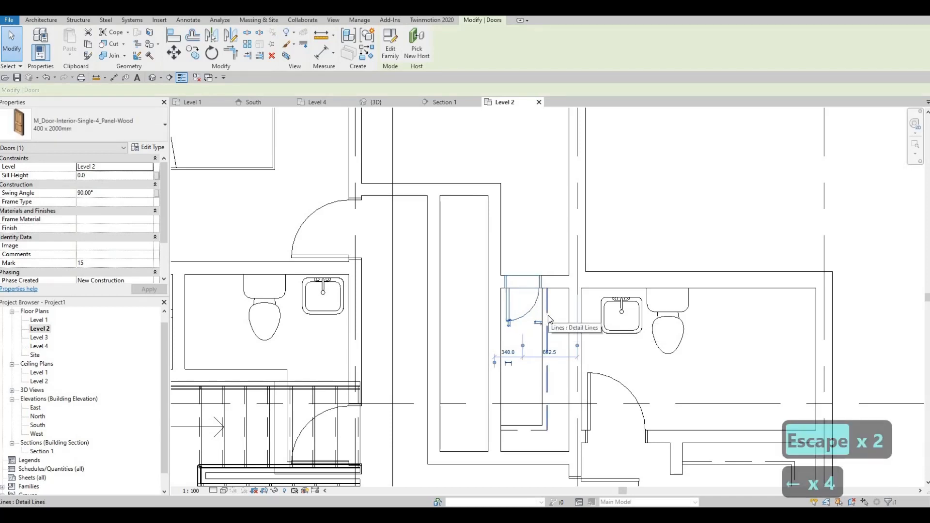
key(Escape)
key(Escape)
scroll(528, 307, down, 4)
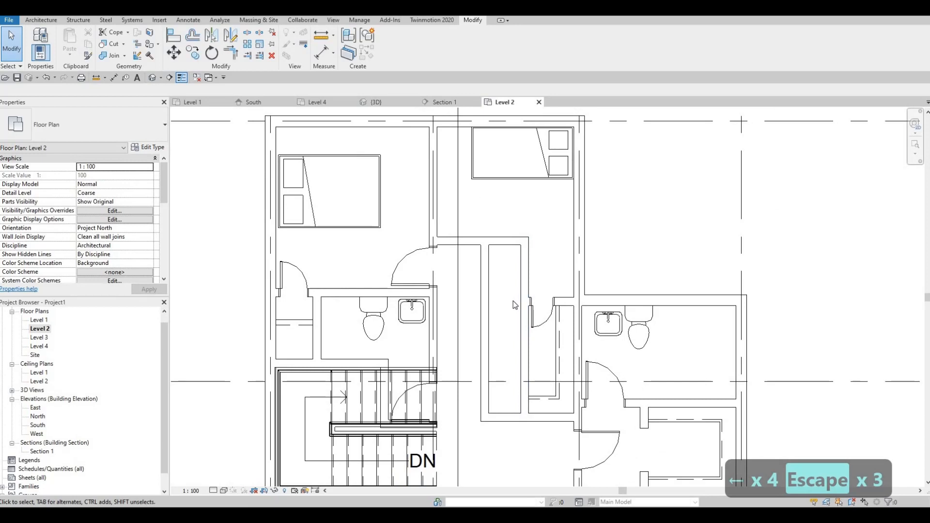
middle_drag(518, 310, 523, 275)
key(Escape)
key(Escape)
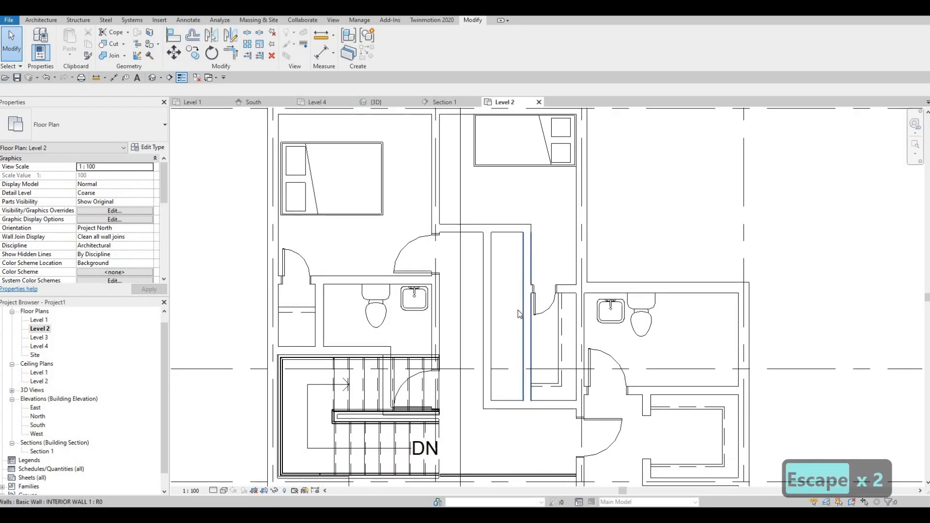
key(F1)
key(F1)
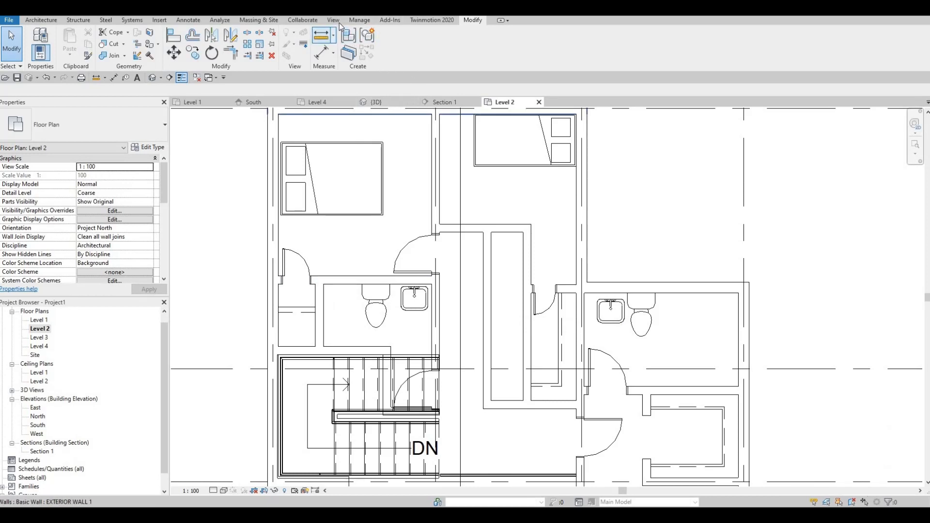
Load the M_Shower Stall-2D family from the Plumbing, Architectural, Fixtures, Showers folder of the Metric Library.
click(159, 20)
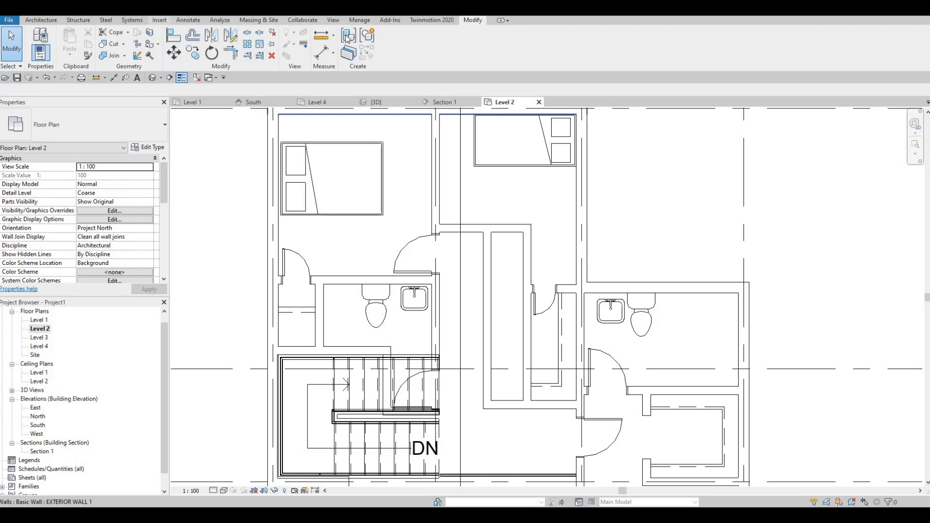
click(398, 50)
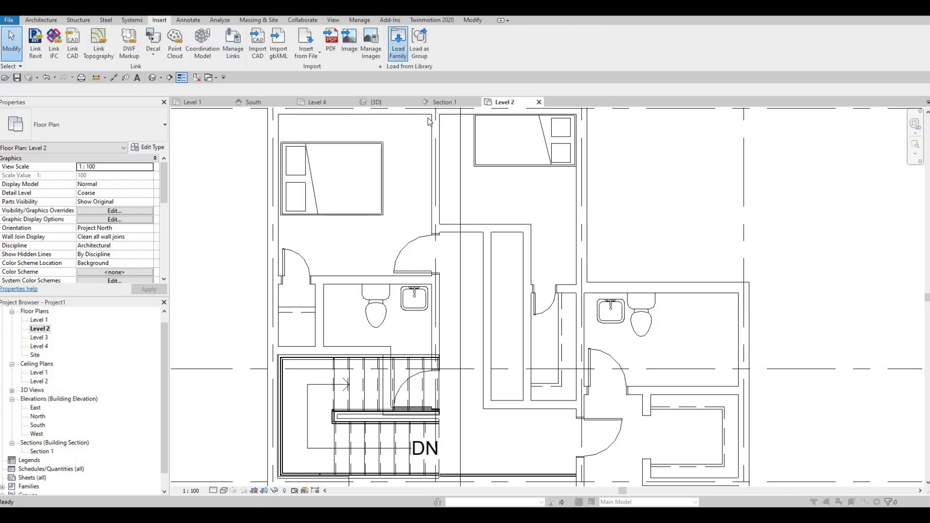
click(413, 110)
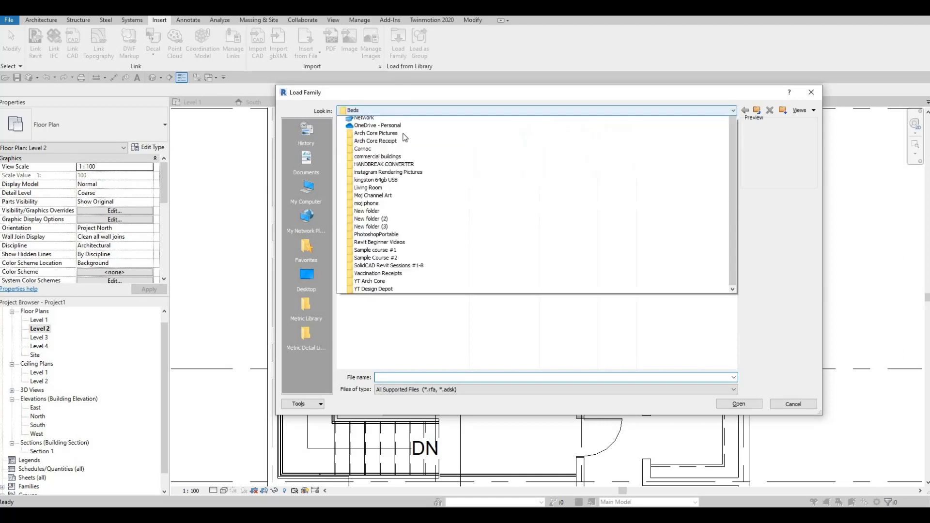
click(410, 128)
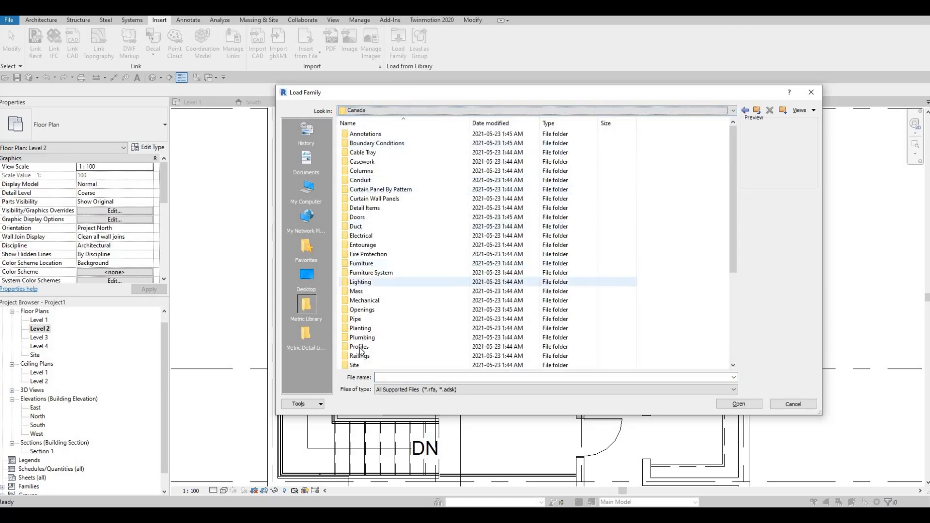
double_click(363, 337)
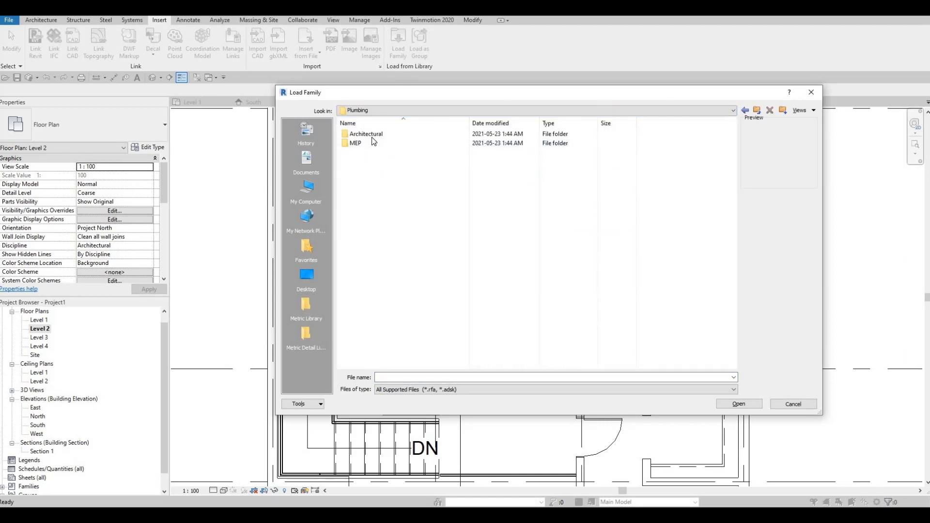
double_click(368, 135)
click(366, 144)
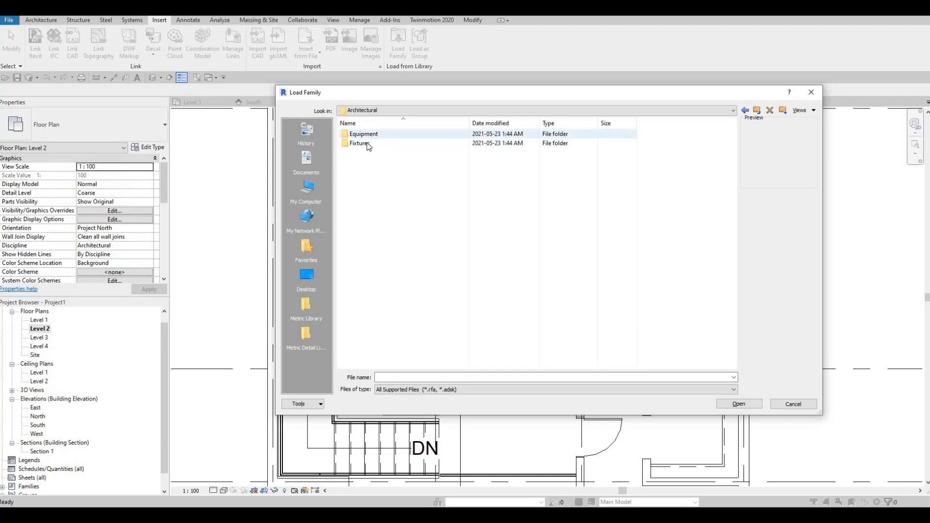
key(Return)
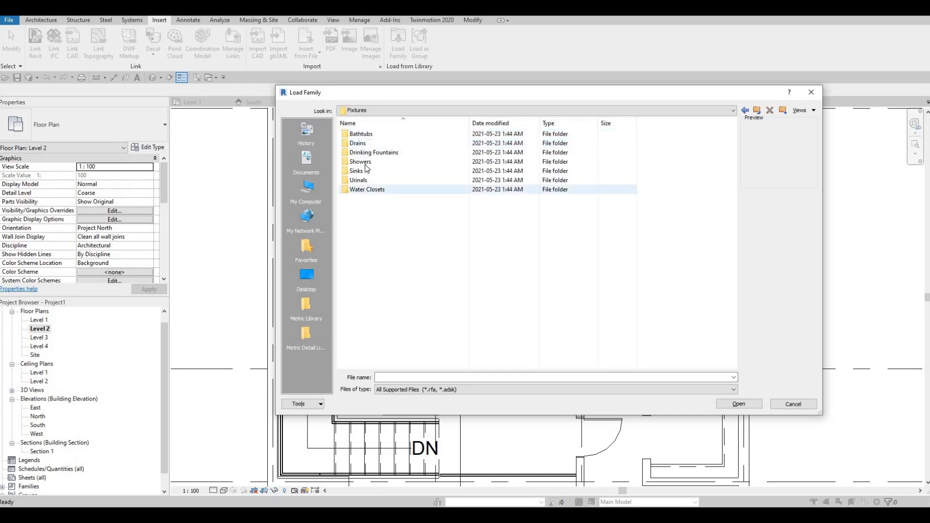
click(367, 163)
key(Return)
key(Down)
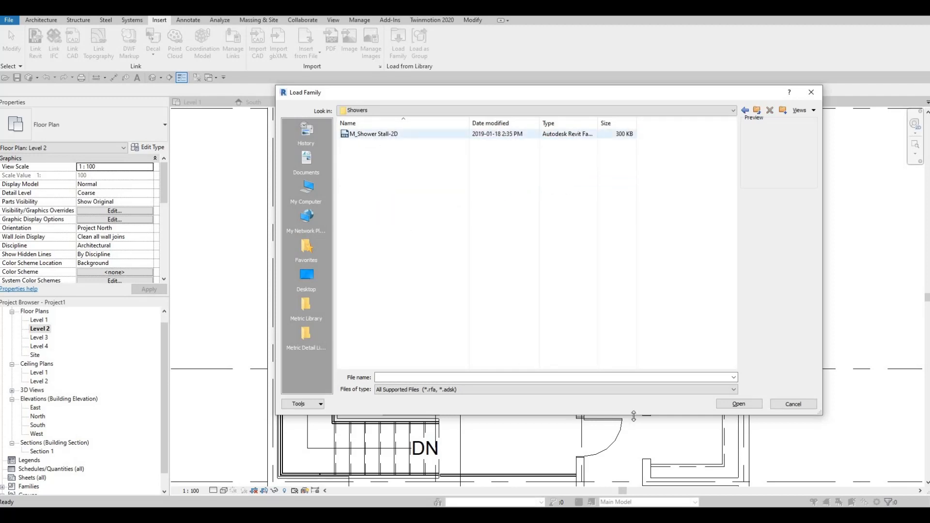
key(Return)
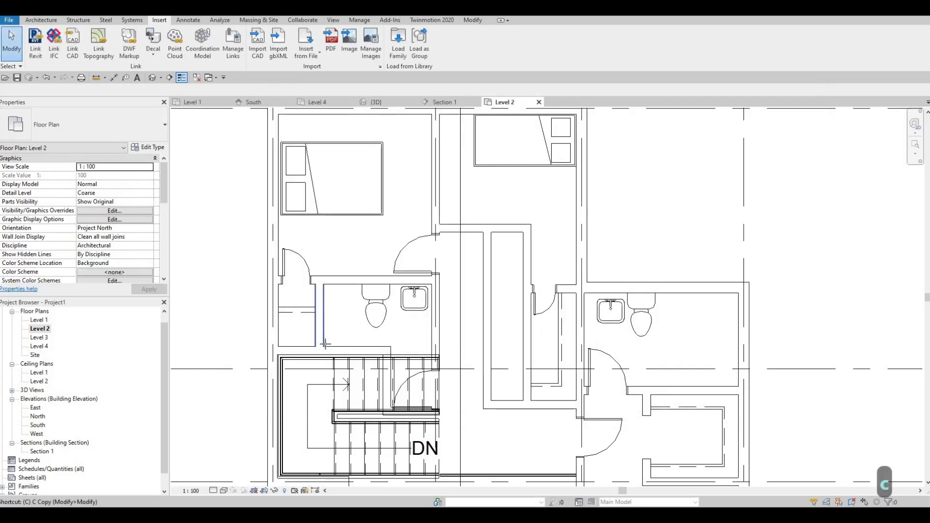
Place one M_Shower Stall-2D in the southwest corner of the bathroom beside the stair.
key(c)
key(m)
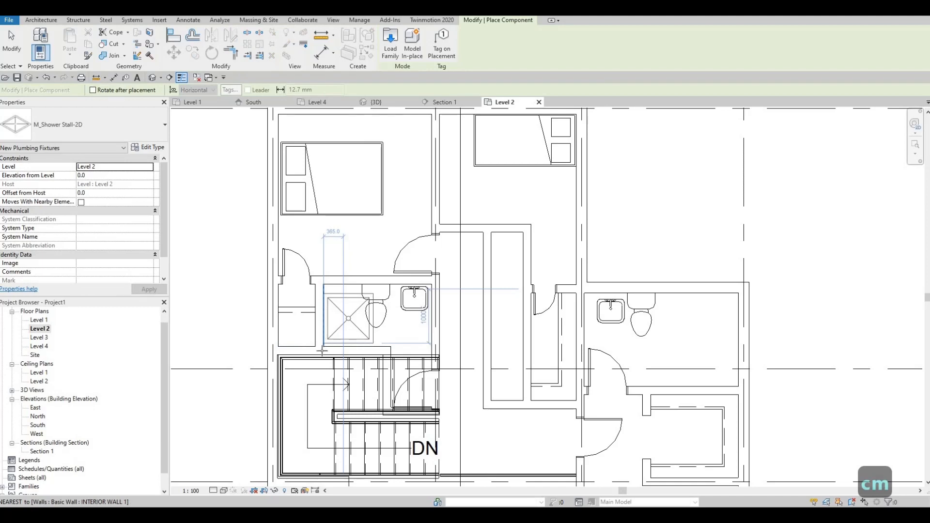
click(322, 349)
key(Escape)
key(Escape)
key(Escape)
Move the bathroom's toilet east along the north wall, away from the shower stall and closer to the sink.
scroll(336, 321, up, 2)
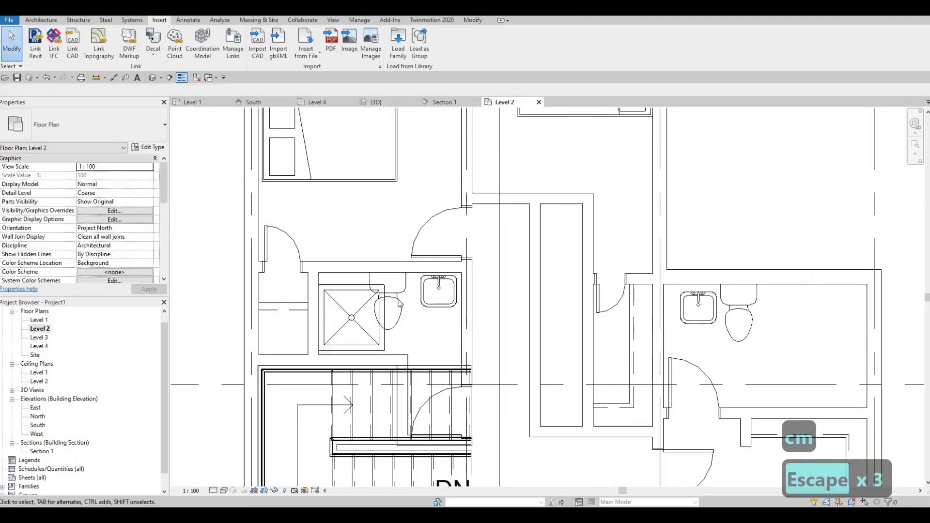
click(398, 303)
mouse_move(398, 303)
mouse_down()
mouse_move(412, 297)
mouse_move(394, 304)
mouse_up()
key(Escape)
key(Escape)
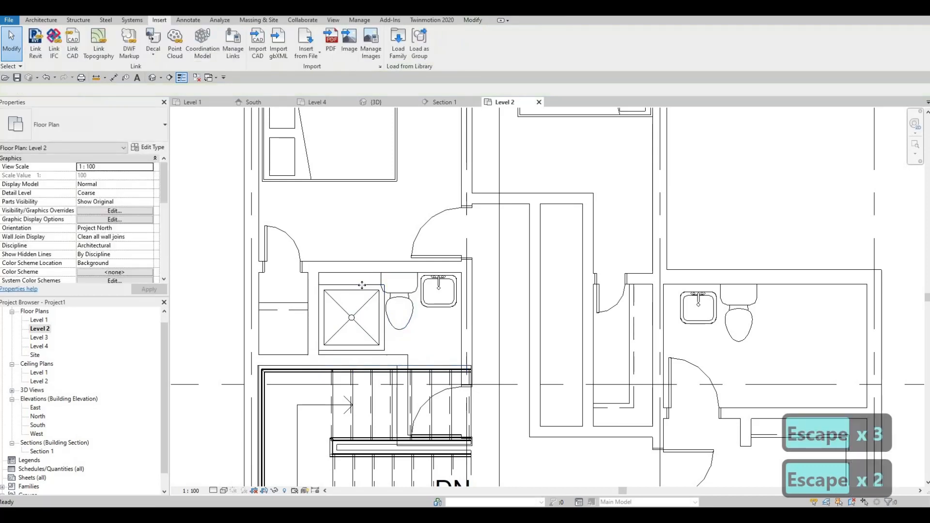
Duplicate the shower stall's type as M_Shower Stall-2D 2 and set its depth to 800 mm and width to 1300 mm.
click(351, 318)
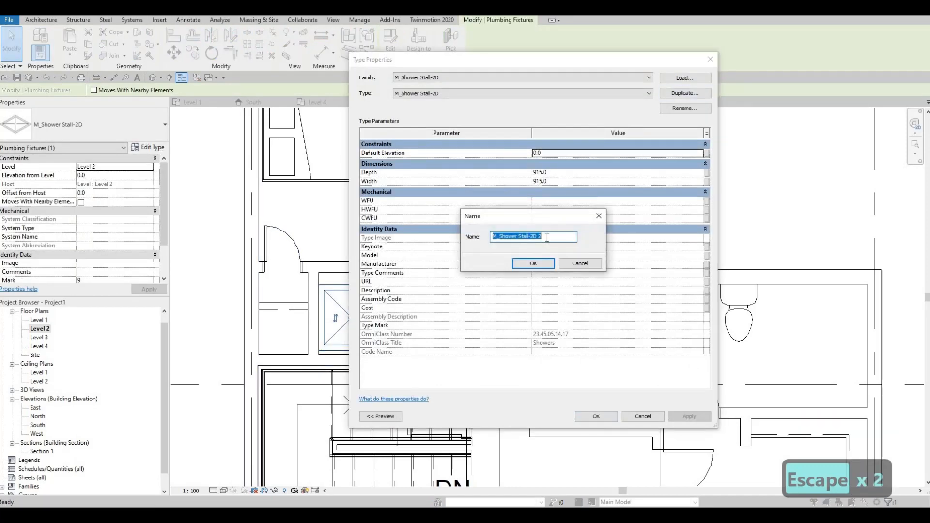
click(533, 263)
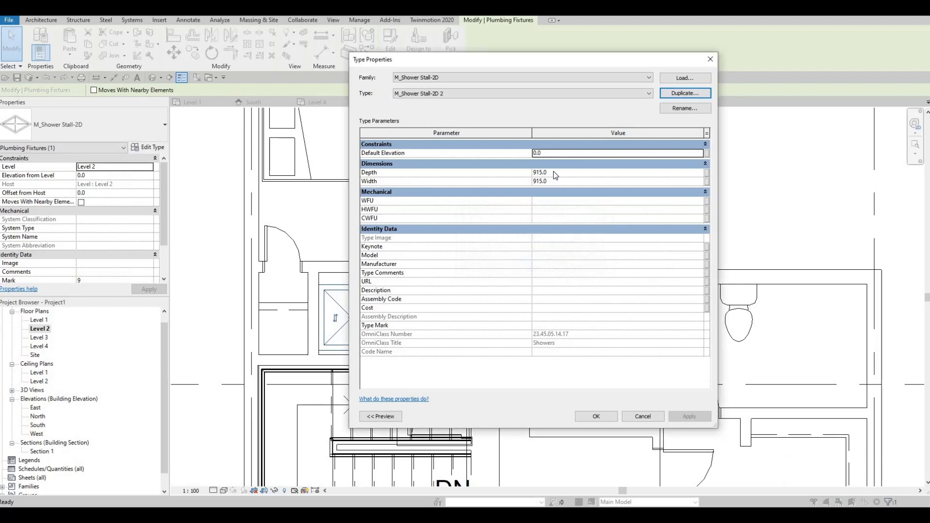
click(554, 173)
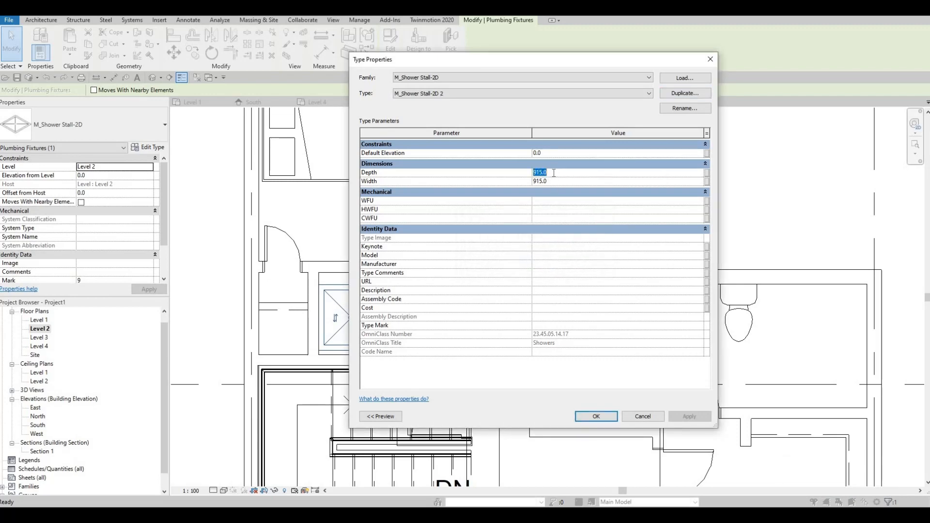
text(8)
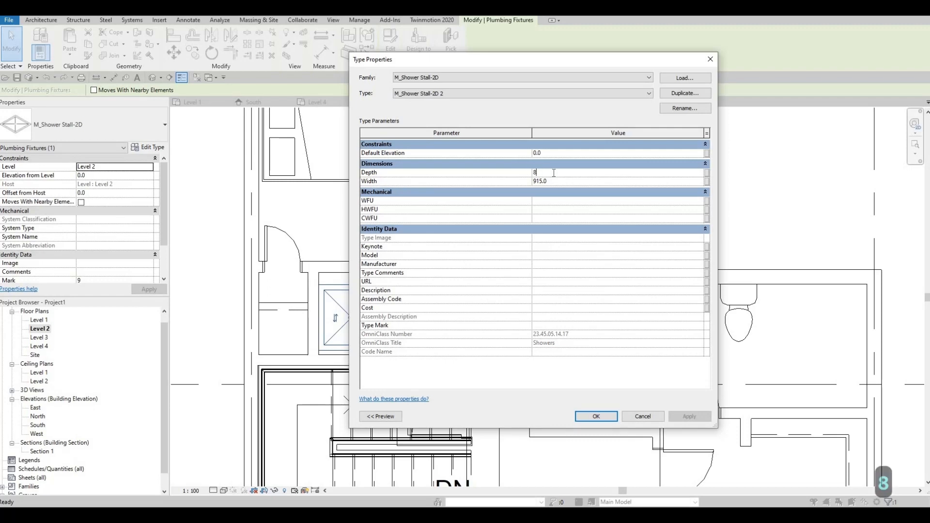
text(00.)
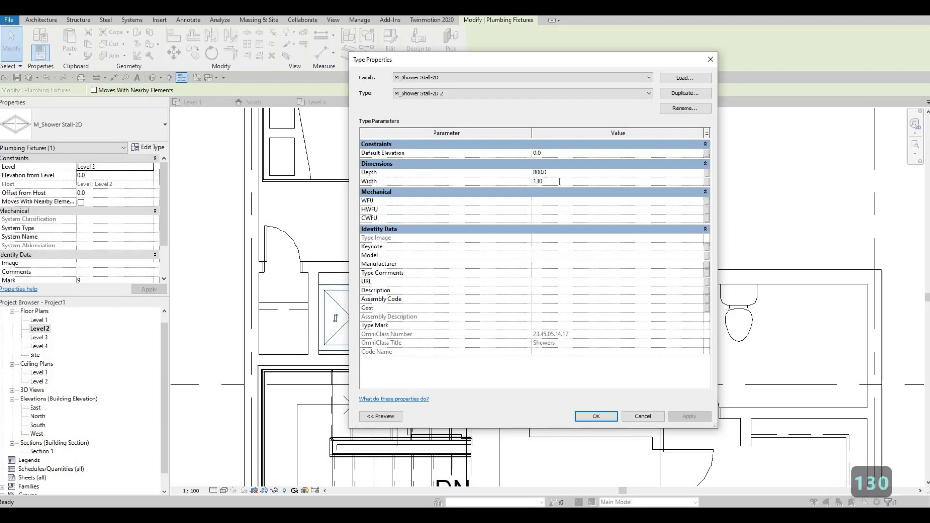
text(0)
click(596, 416)
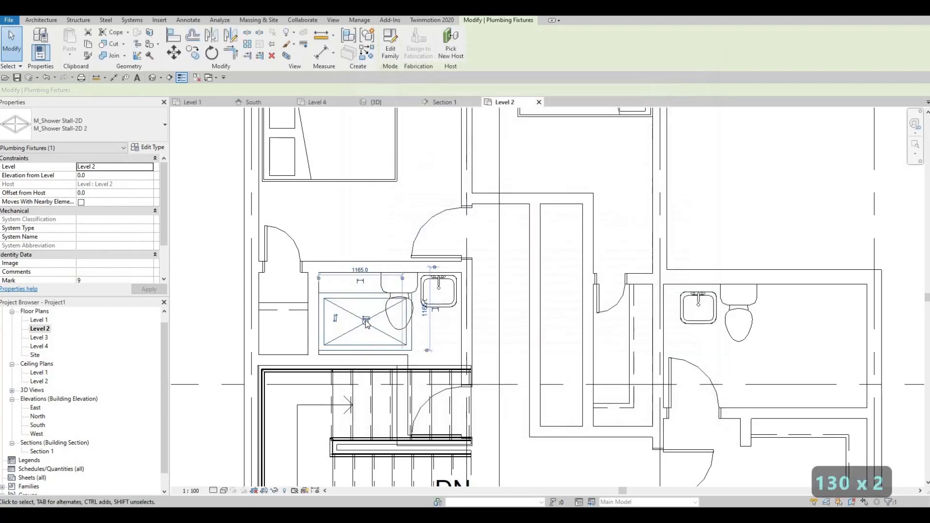
key(Escape)
key(Escape)
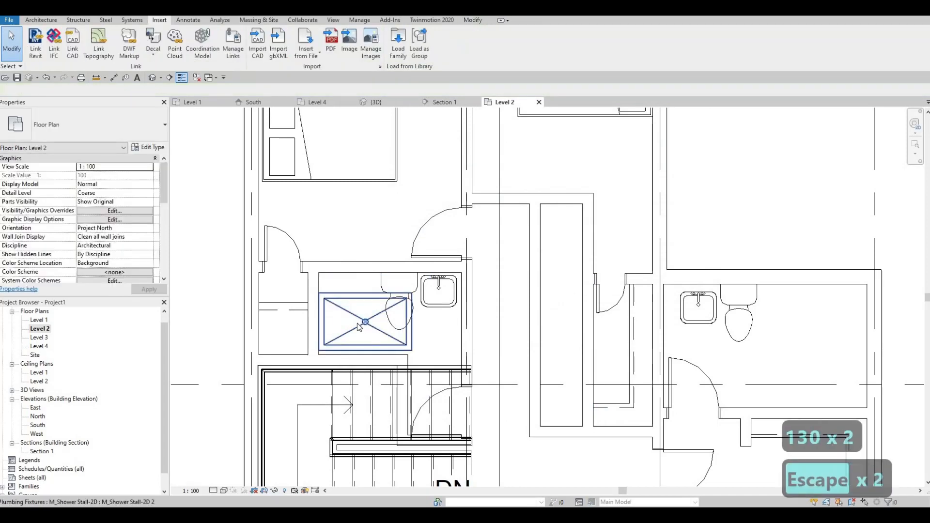
Rotate the shower stall 90° so its long side runs north-south and move it against the bathroom's west and south walls.
click(357, 325)
key(r)
key(o)
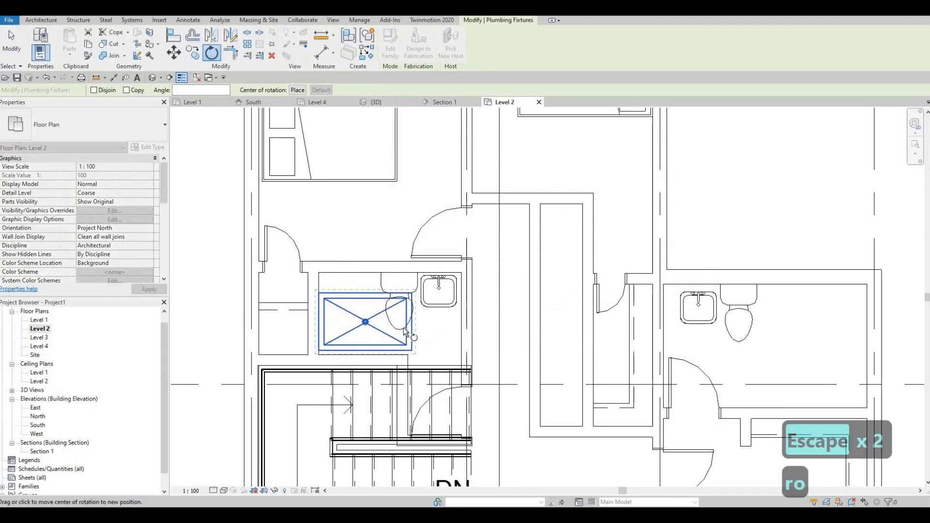
click(367, 242)
click(370, 266)
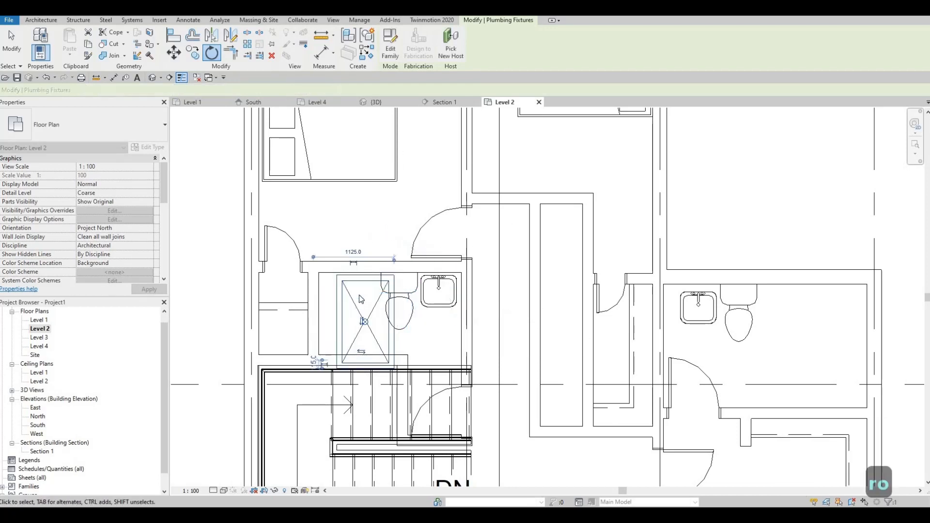
key(Escape)
key(Escape)
drag(336, 285, 367, 318)
key(Escape)
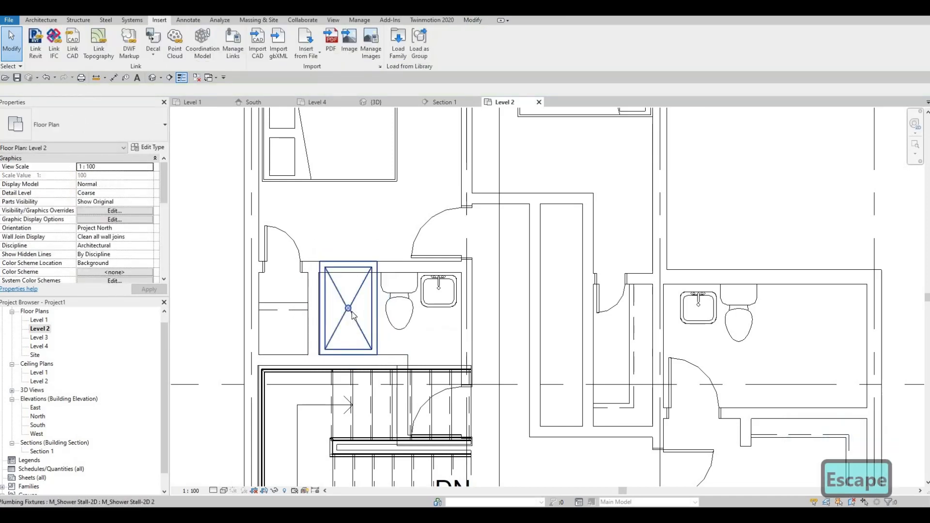
Set the width of the M_Shower Stall-2D 2 type to 1000 mm.
click(341, 281)
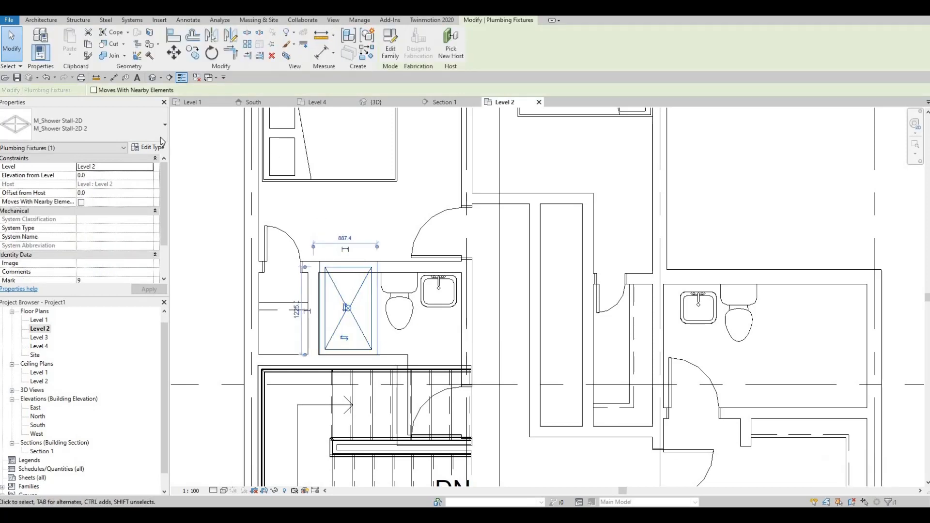
click(149, 146)
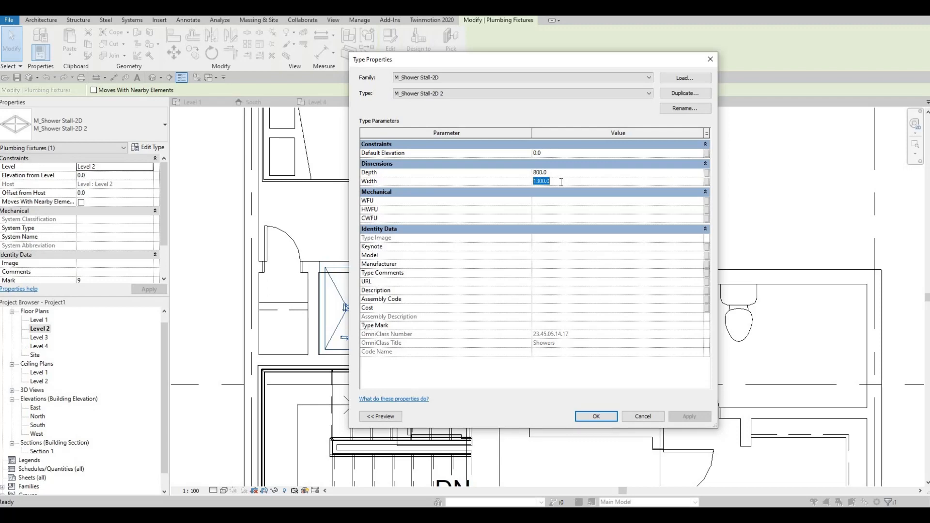
text(100)
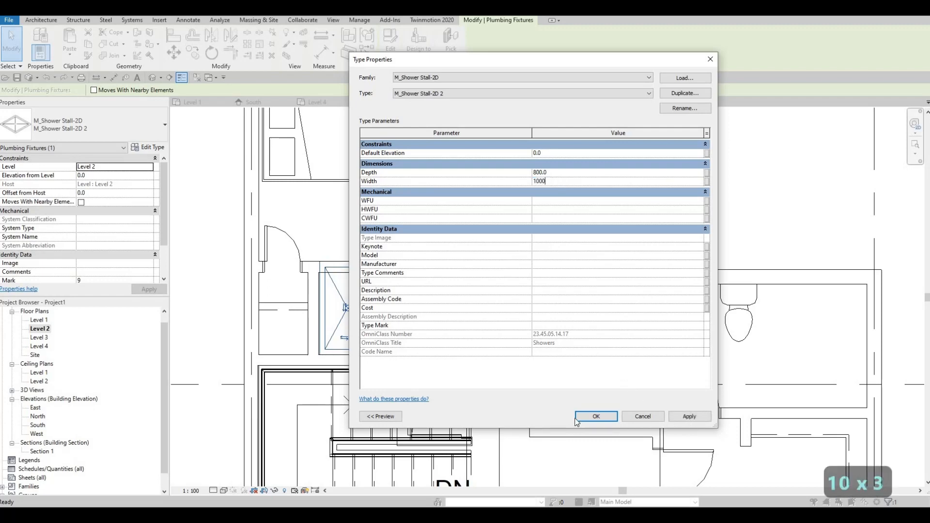
text(0)
click(578, 419)
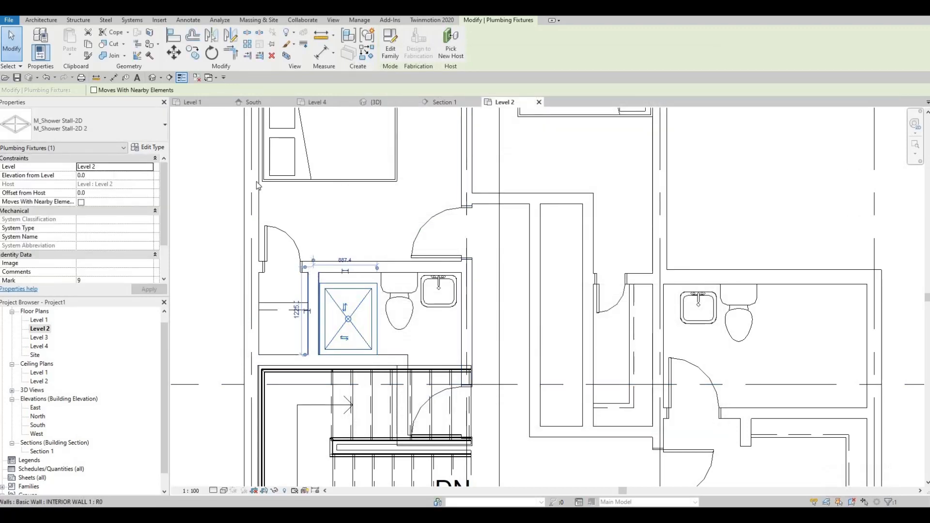
key(Escape)
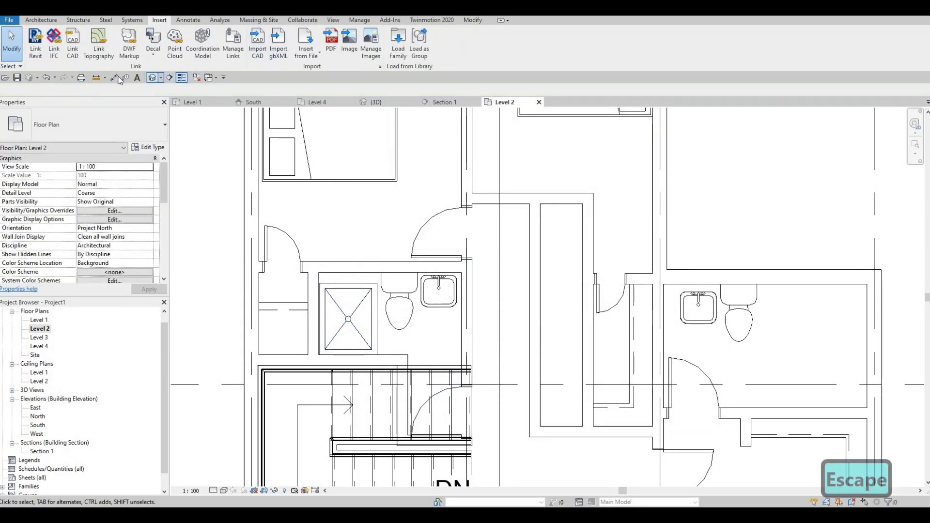
Measure southward from the inner face of the bathroom's north wall across the shower stall with an aligned dimension, without keeping it.
key(d)
key(i)
scroll(324, 281, up, 1)
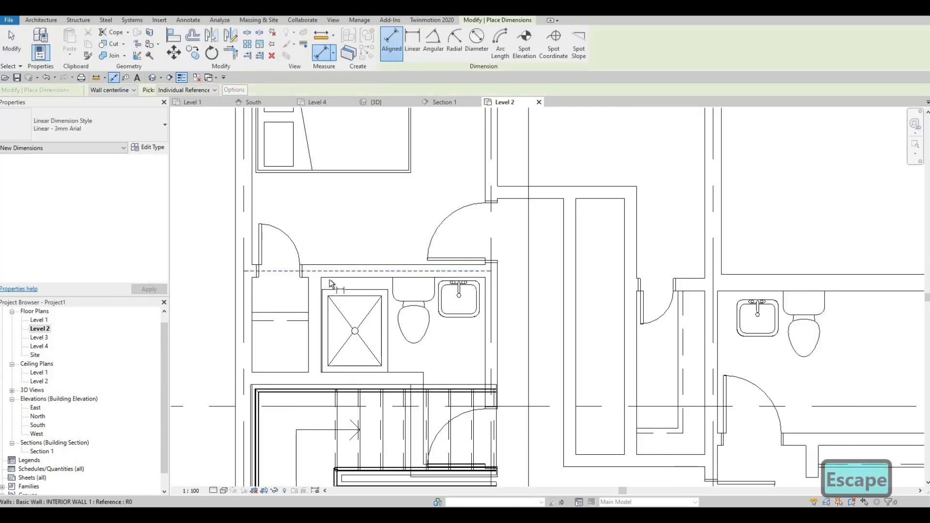
key(Caps_Lock)
key(Tab)
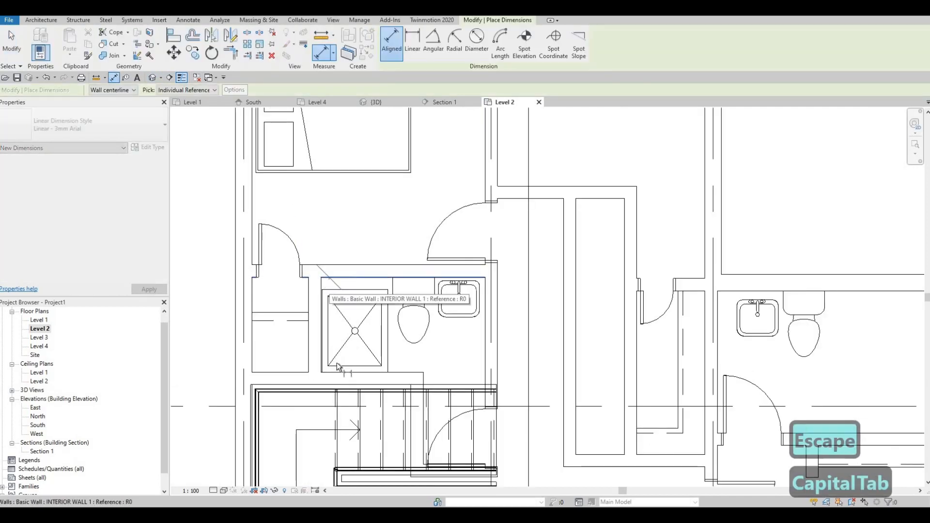
click(293, 366)
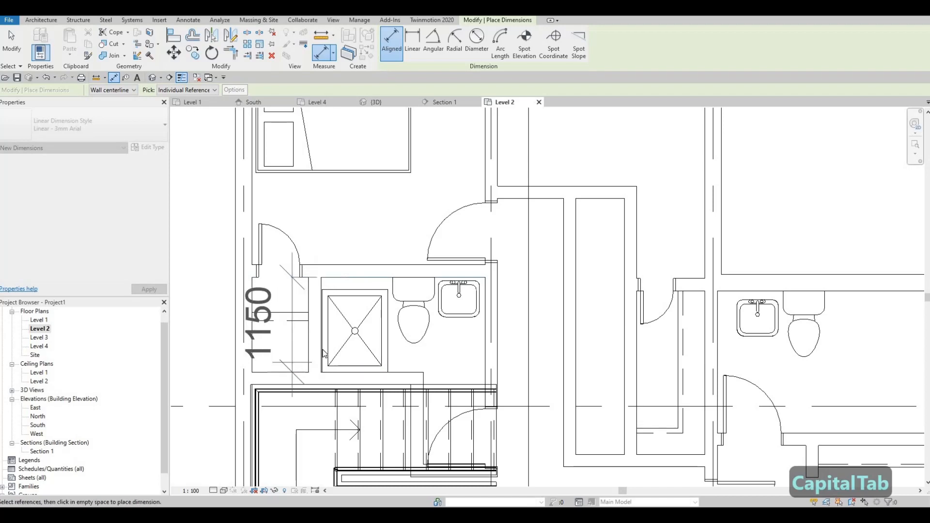
key(Escape)
key(Escape)
Set the M_Shower Stall-2D 2 type's width to 1150 mm and its depth to 750 mm.
click(345, 348)
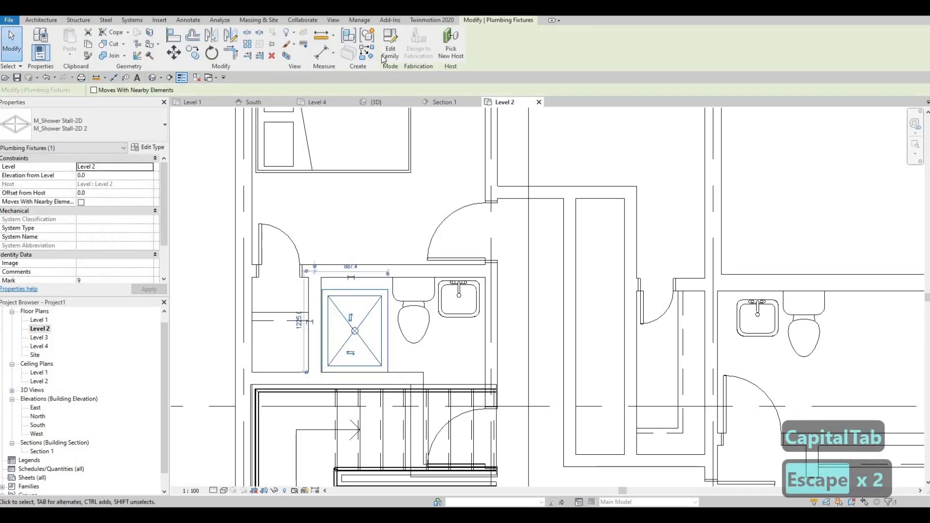
click(148, 147)
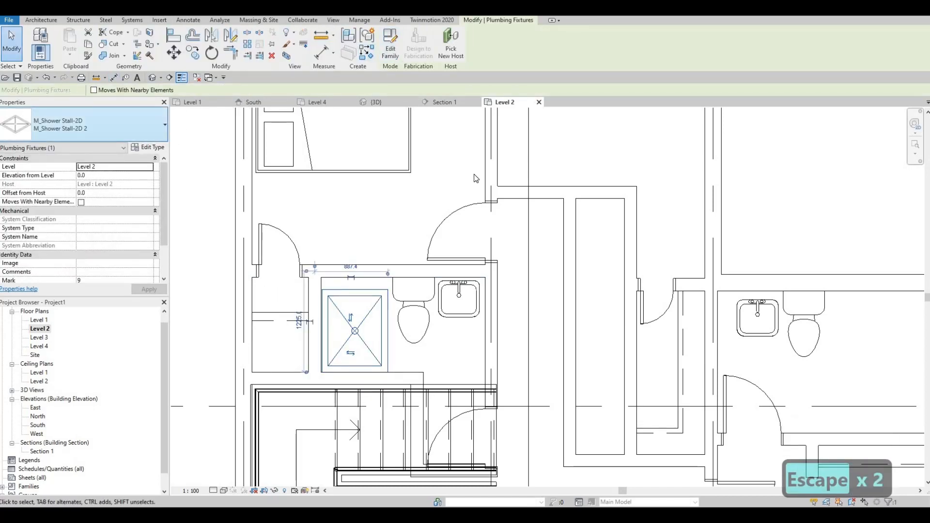
click(560, 181)
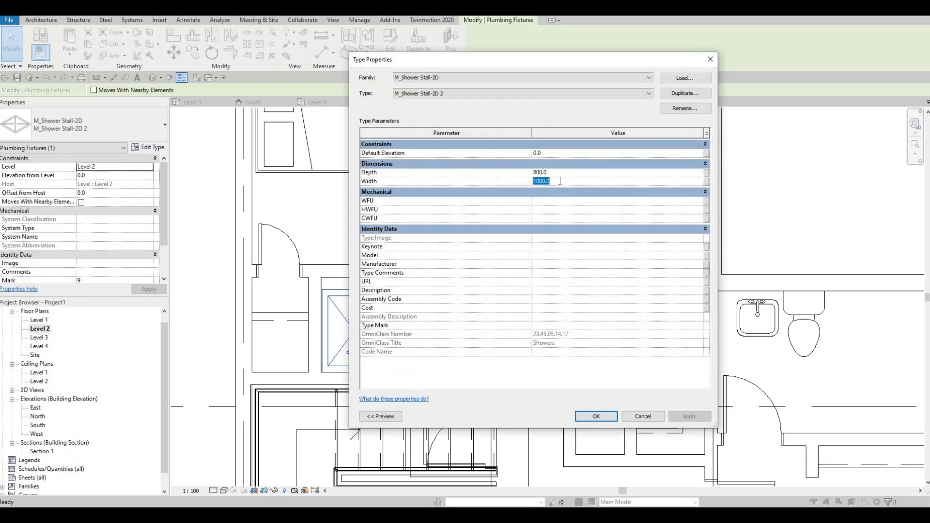
text(115)
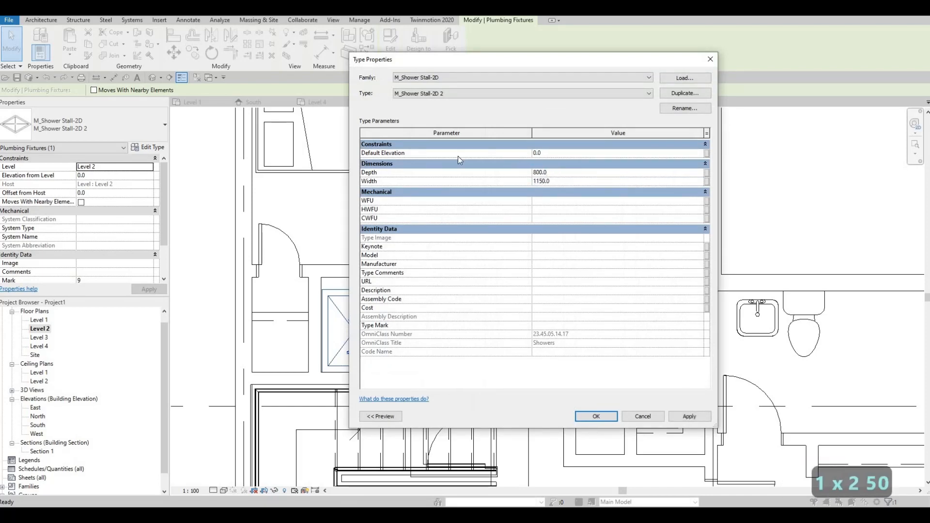
text(75)
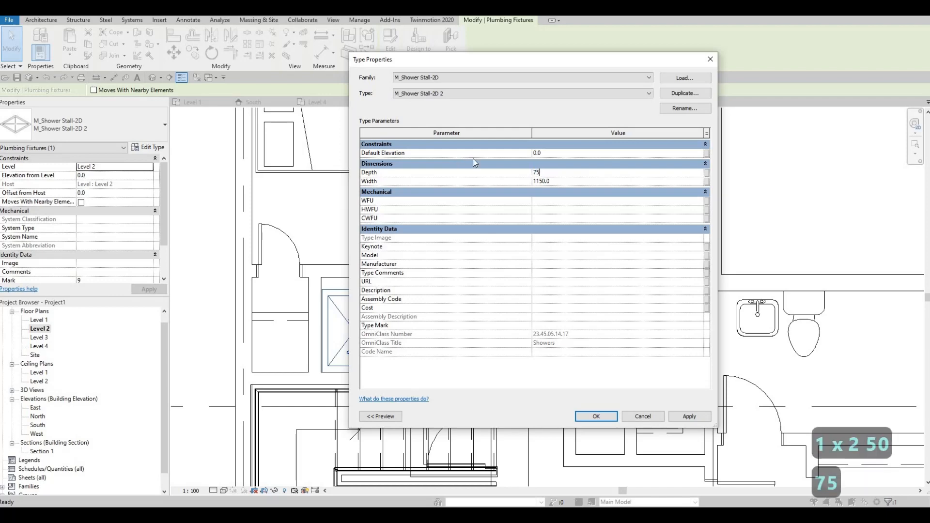
text(0)
click(702, 418)
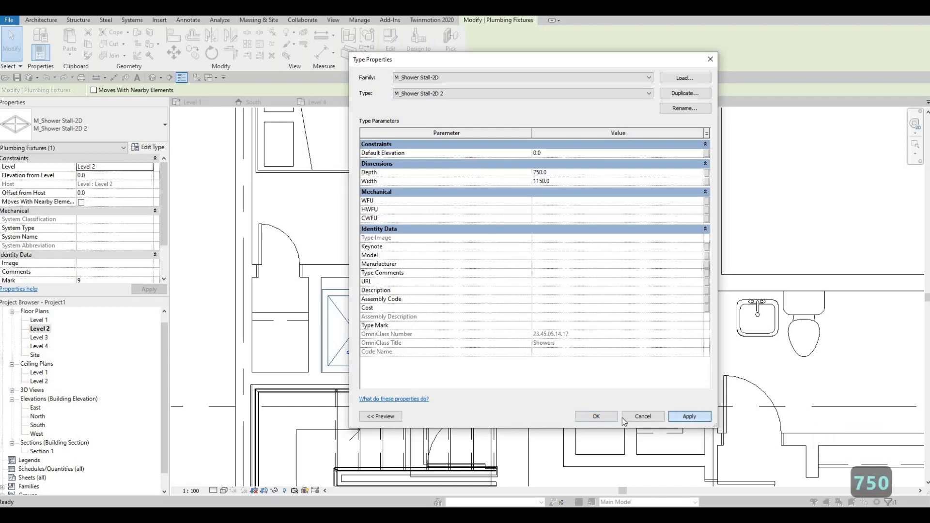
click(596, 416)
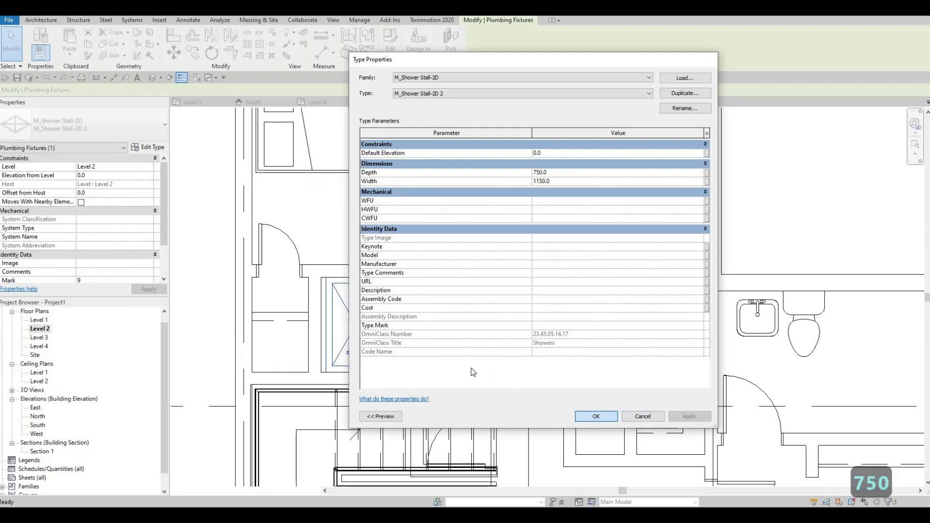
key(Escape)
key(Escape)
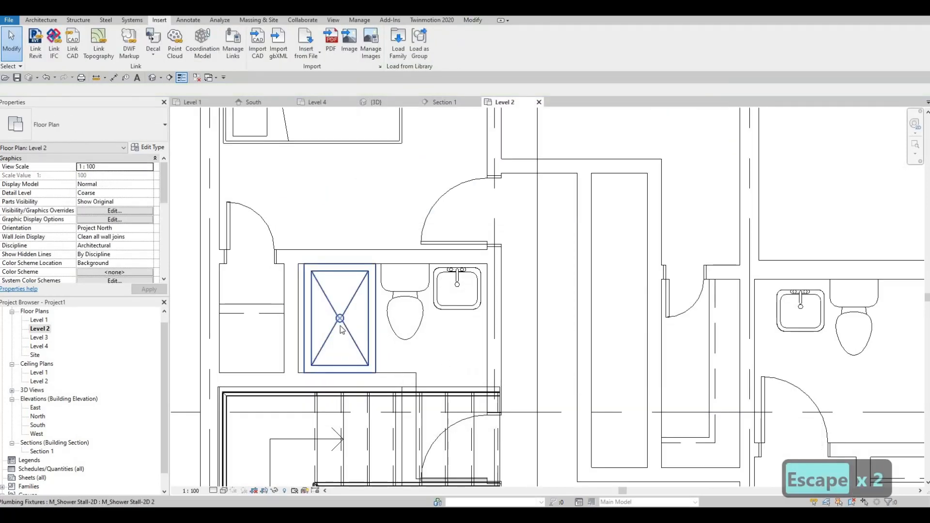
Nudge the shower stall west until it sits flush against the bathroom's west wall.
click(341, 330)
key(Left)
key(Left)
key(Left)
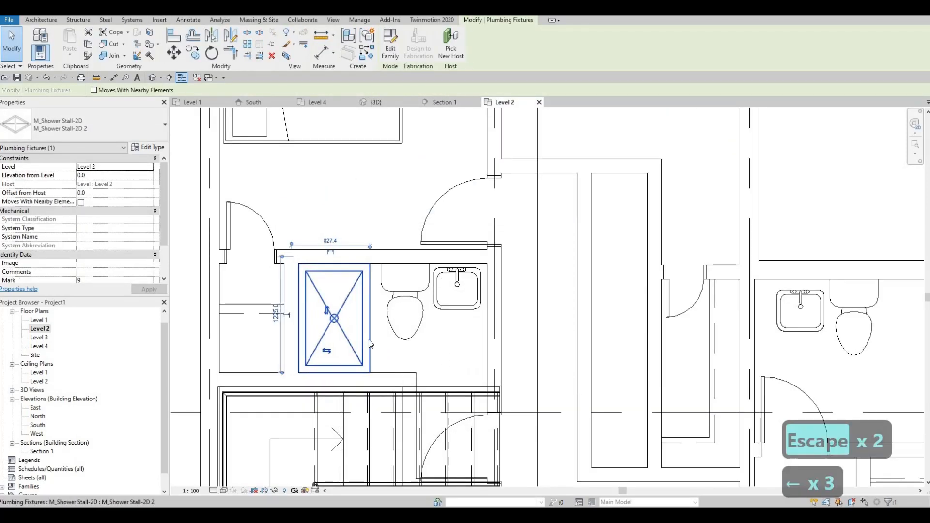
scroll(371, 343, down, 4)
key(Escape)
key(Escape)
Examine the Level 2 layout around the bathroom, the two north bedrooms and the closets beside the corridor.
mouse_move(382, 363)
middle_down()
mouse_move(368, 339)
mouse_move(367, 353)
middle_up()
scroll(360, 334, down, 1)
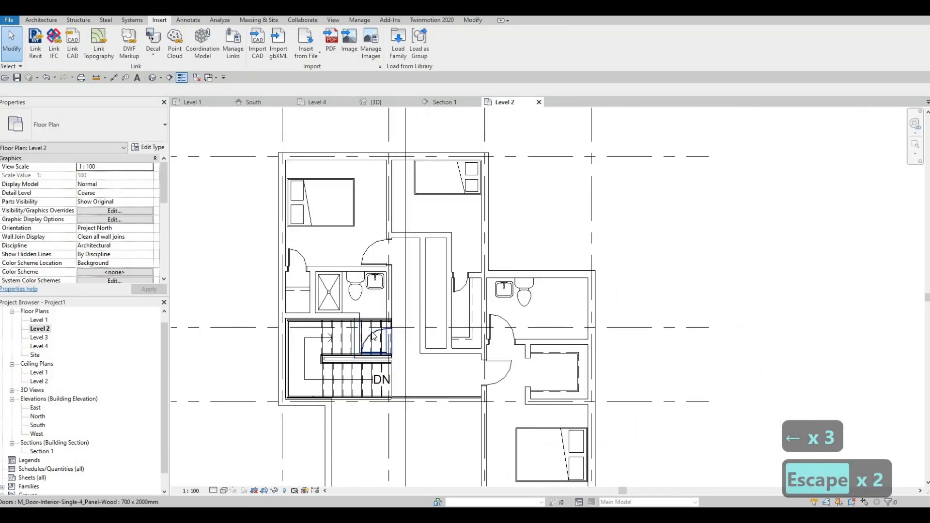
key(Escape)
scroll(334, 318, down, 2)
middle_drag(338, 290, 340, 321)
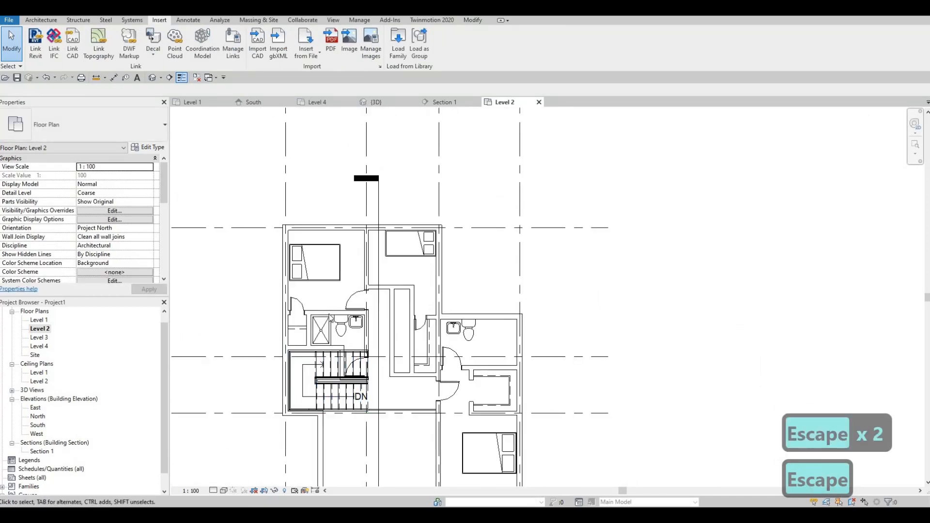
scroll(340, 311, up, 3)
scroll(342, 361, down, 2)
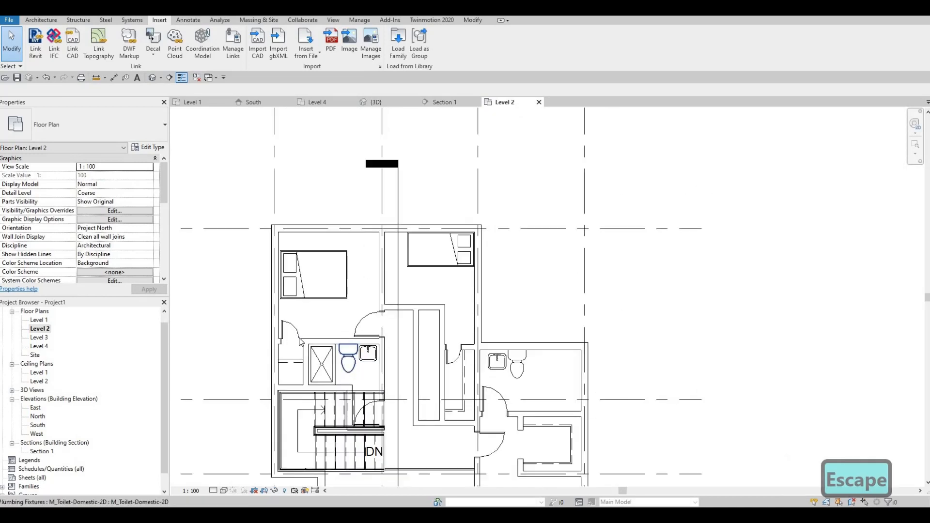
middle_drag(320, 368, 320, 374)
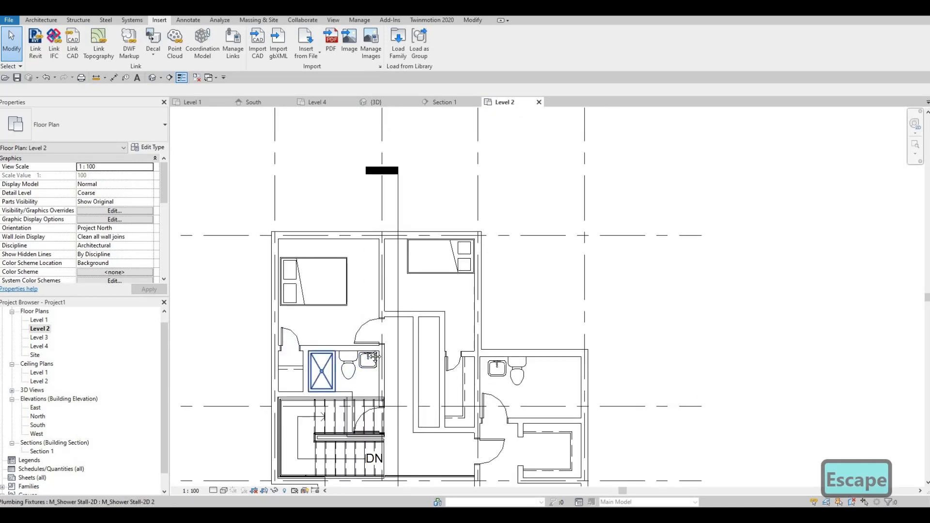
middle_drag(375, 357, 421, 368)
scroll(422, 312, up, 1)
middle_drag(422, 309, 394, 295)
scroll(432, 346, up, 1)
middle_drag(432, 346, 407, 358)
scroll(399, 319, up, 1)
scroll(398, 323, down, 1)
scroll(408, 319, up, 1)
scroll(402, 312, down, 1)
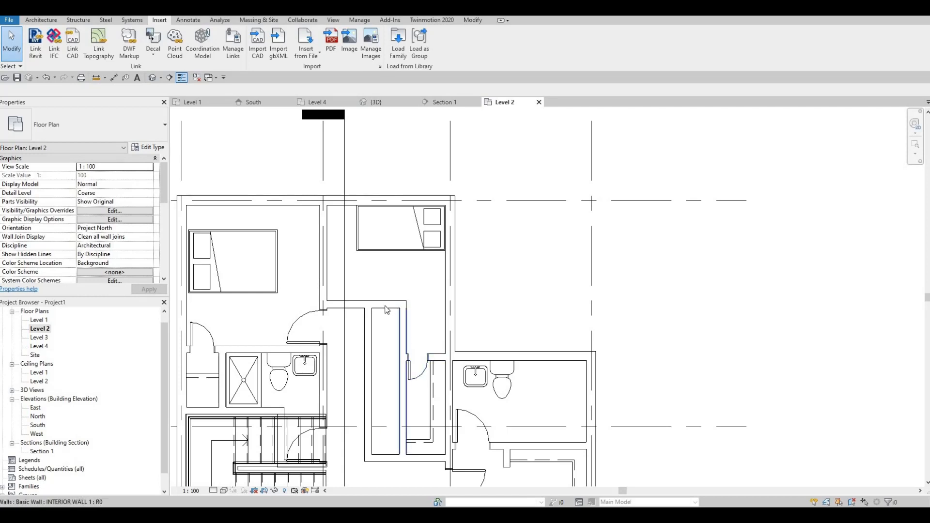
Shorten the northeast bedroom's south wall from its east end back to the long closet wall along the corridor.
click(403, 309)
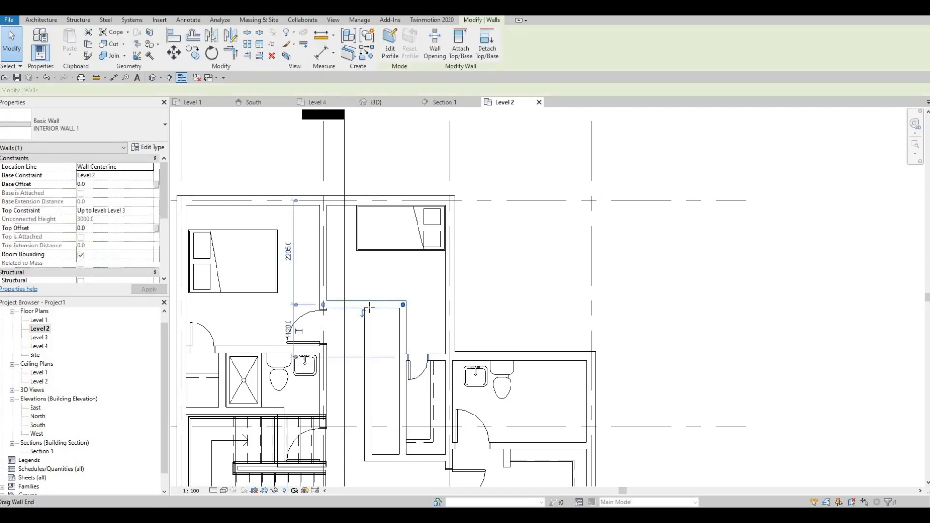
drag(403, 305, 368, 305)
key(Escape)
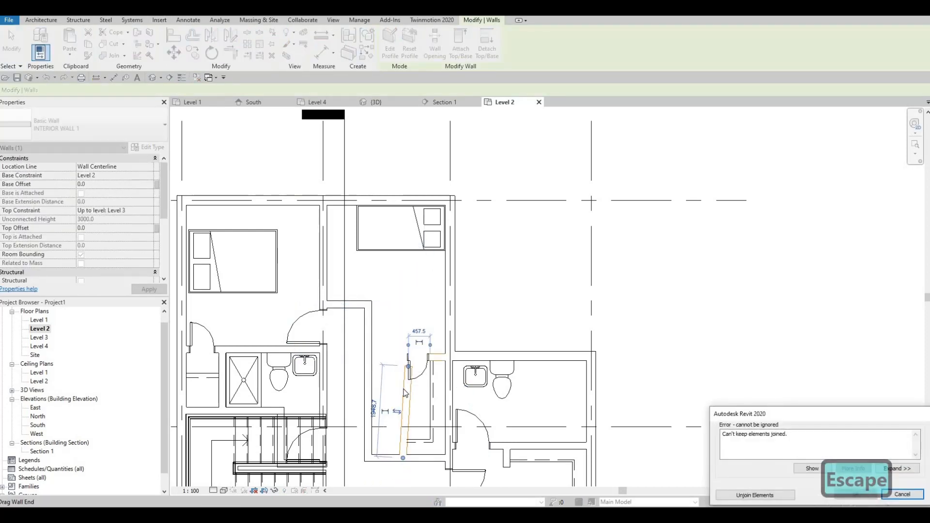
key(Escape)
click(406, 358)
key(Escape)
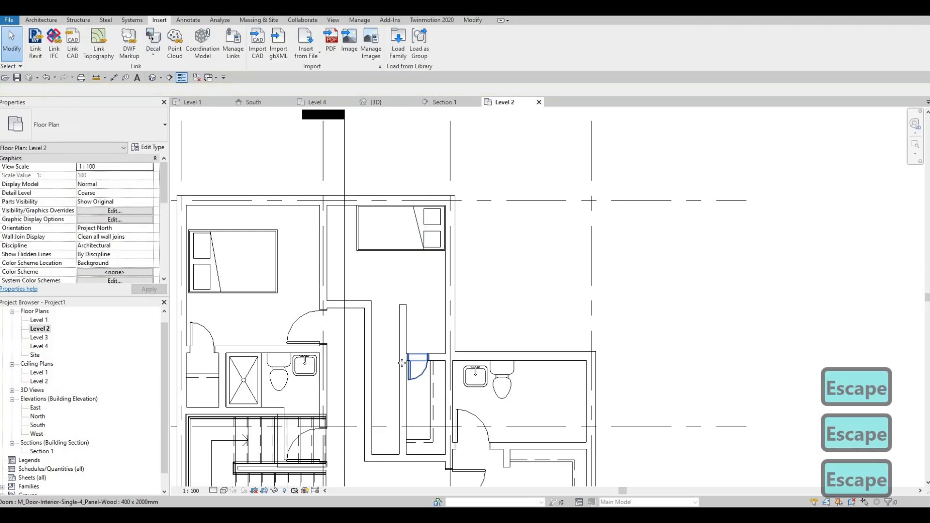
click(410, 369)
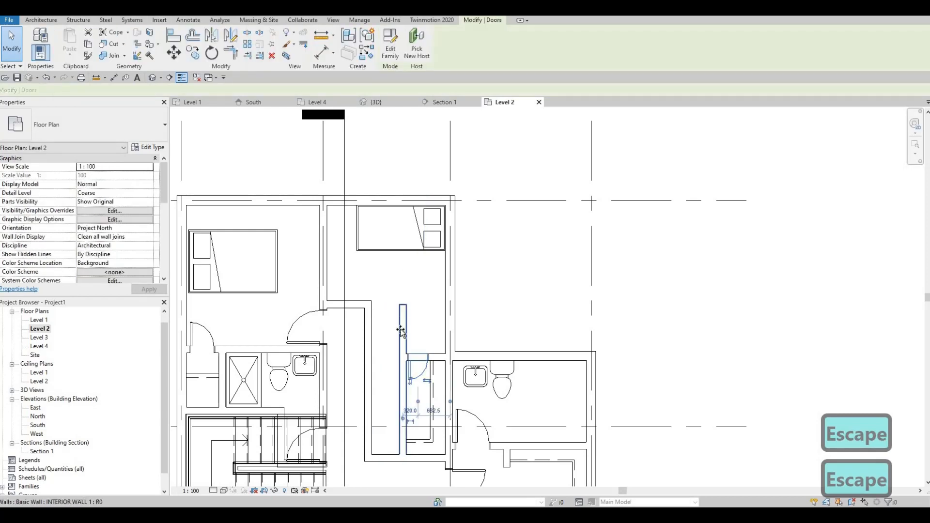
click(401, 357)
key(Escape)
Shorten the partition between the two closet spaces so its north end meets the wall holding the 400 mm closet door.
scroll(407, 214, up, 4)
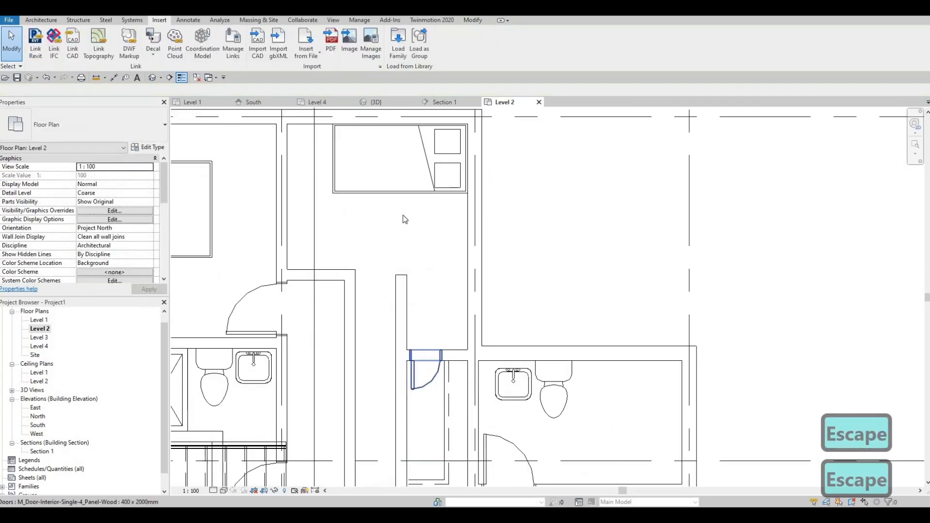
click(403, 183)
drag(403, 170, 406, 245)
key(Escape)
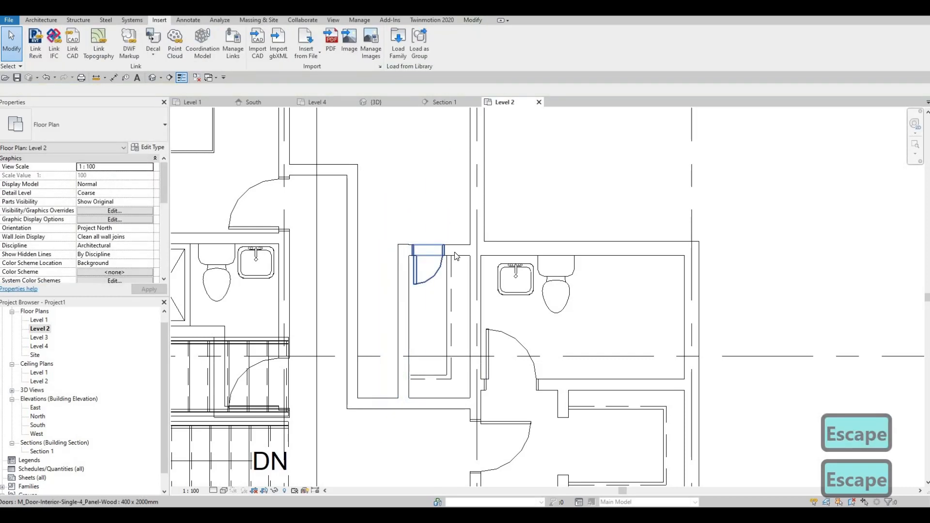
Extend the closet door's wall west to the wall along the corridor, closing off both closet spaces.
click(409, 252)
drag(404, 250, 357, 250)
key(Escape)
Pull the closet partition's north end back to the south face of the closets' north wall.
scroll(407, 262, up, 2)
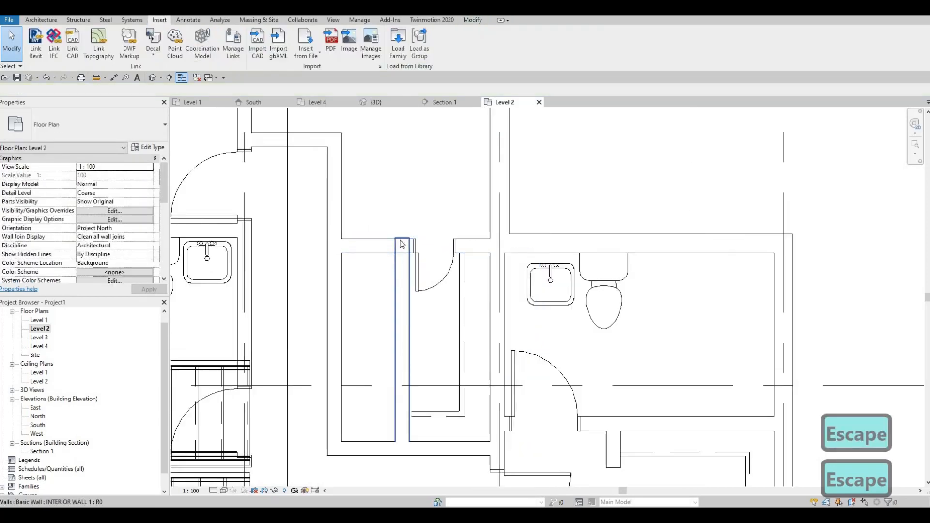
click(403, 252)
drag(403, 239, 403, 253)
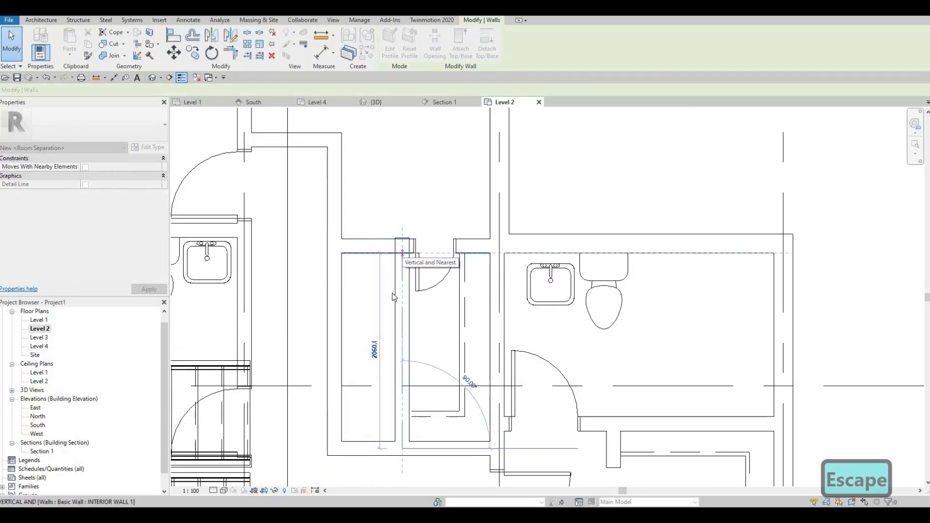
key(Escape)
Move the closets' north wall south to about 1875 mm from their south wall and delete its 400 x 2000 mm door.
middle_drag(390, 279, 373, 219)
scroll(392, 270, down, 1)
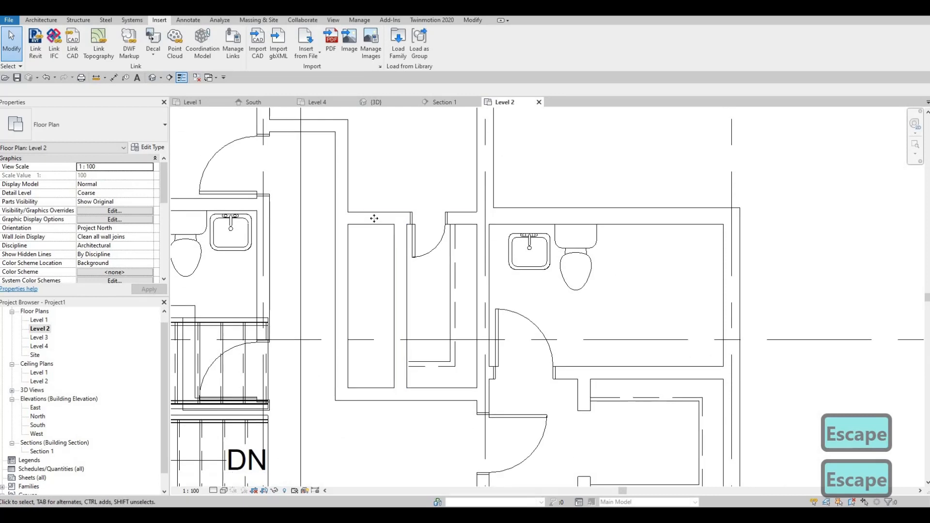
drag(373, 219, 377, 240)
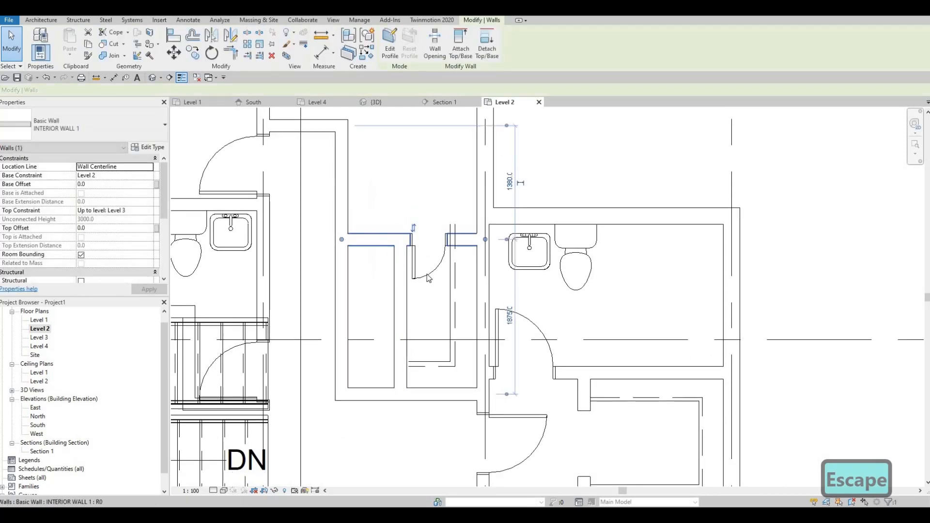
scroll(421, 238, down, 2)
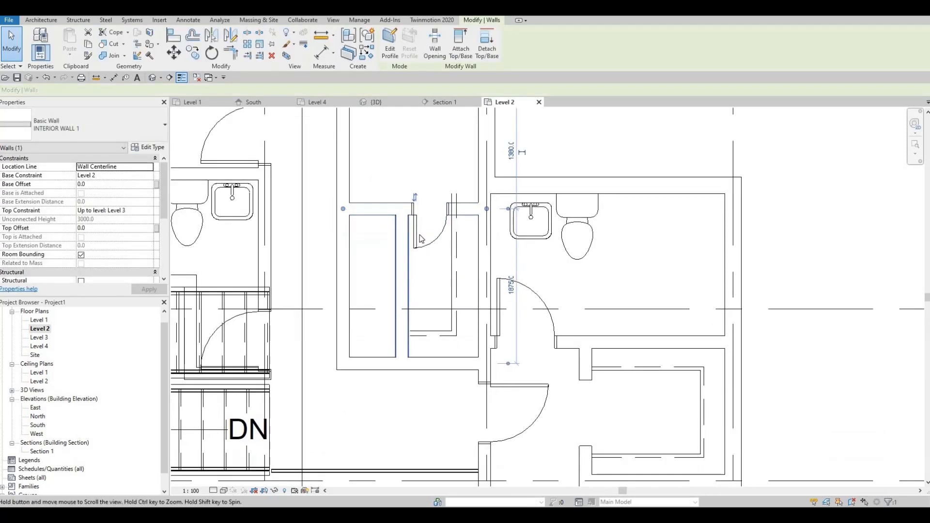
key(Delete)
Select the north-south partition wall between the two closet spaces.
scroll(400, 283, up, 2)
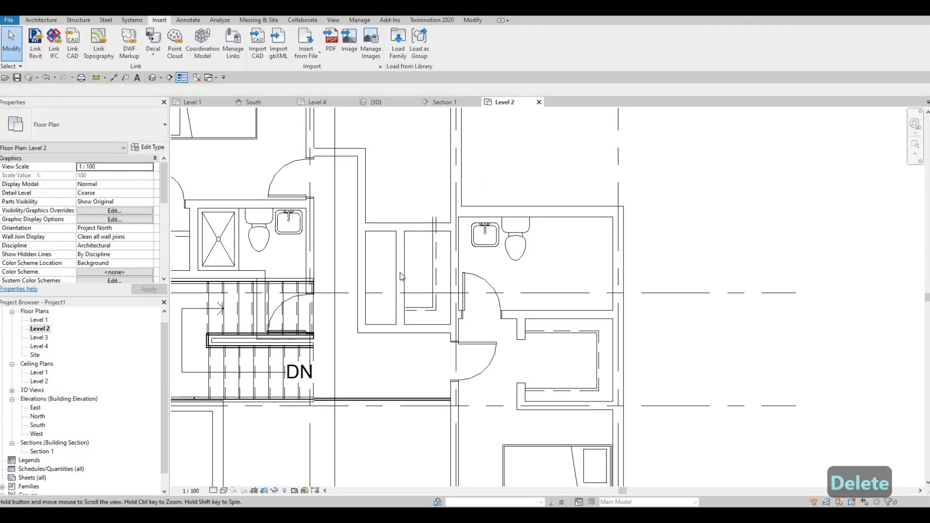
scroll(401, 288, up, 1)
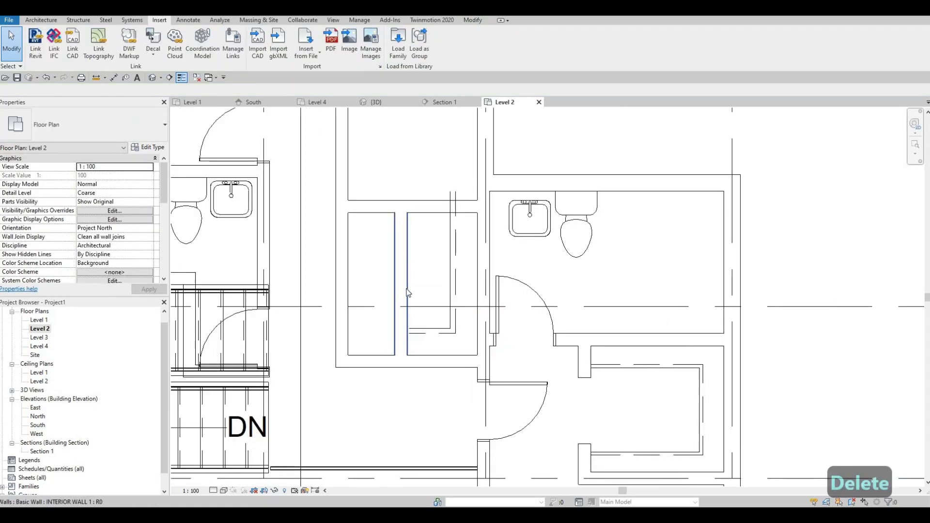
middle_drag(407, 289, 407, 301)
click(404, 287)
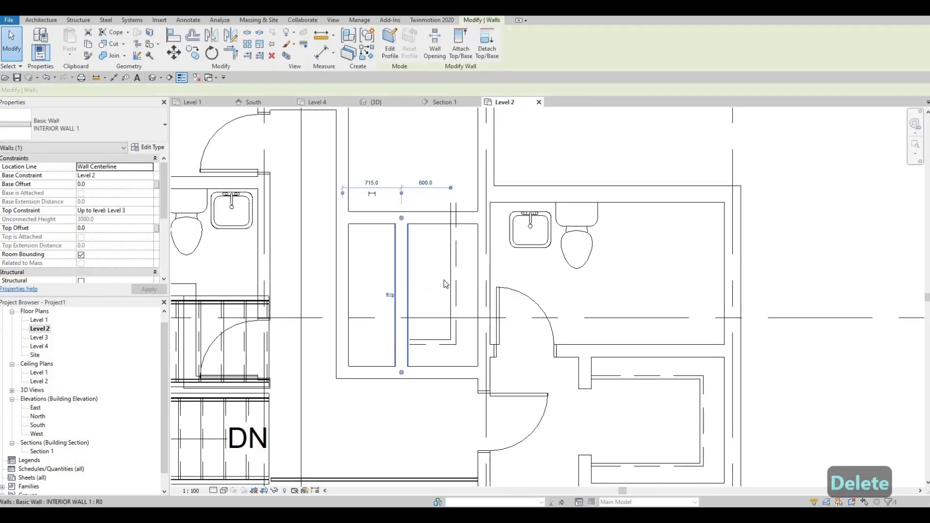
Delete the vertical interior wall dividing the closet and the L-shaped pairs of detail lines beside it.
key(Delete)
click(455, 274)
key(Delete)
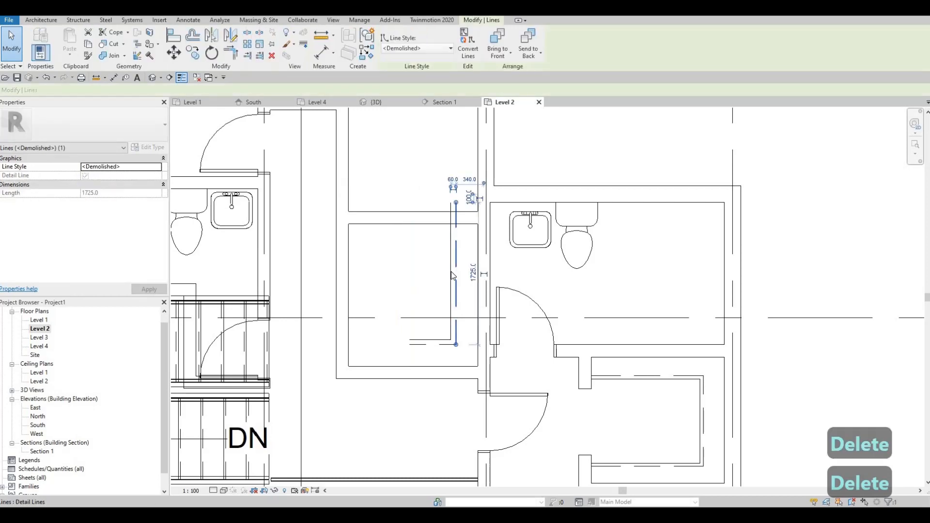
key(Delete)
click(437, 343)
key(Delete)
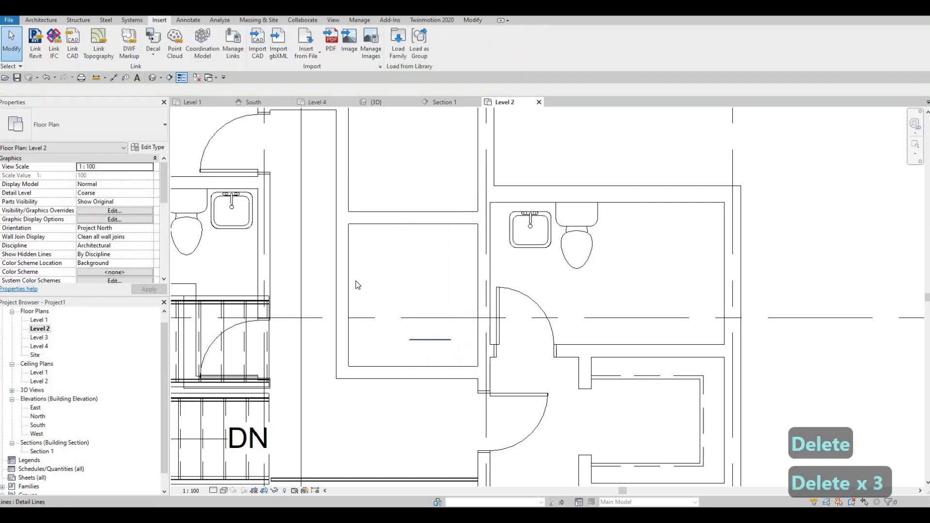
key(Delete)
Draw a horizontal INTERIOR WALL 1 across the middle of the closet space, matching the existing wall above it.
click(398, 224)
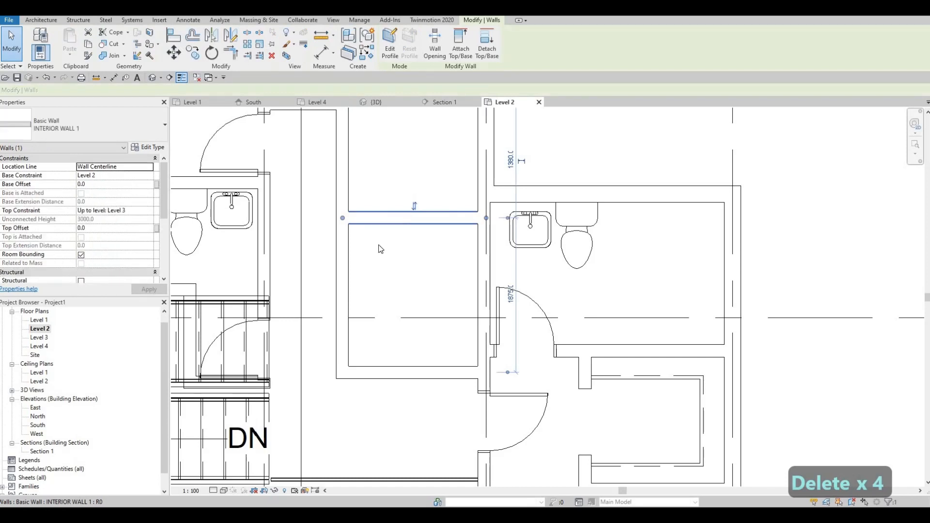
key(c)
key(s)
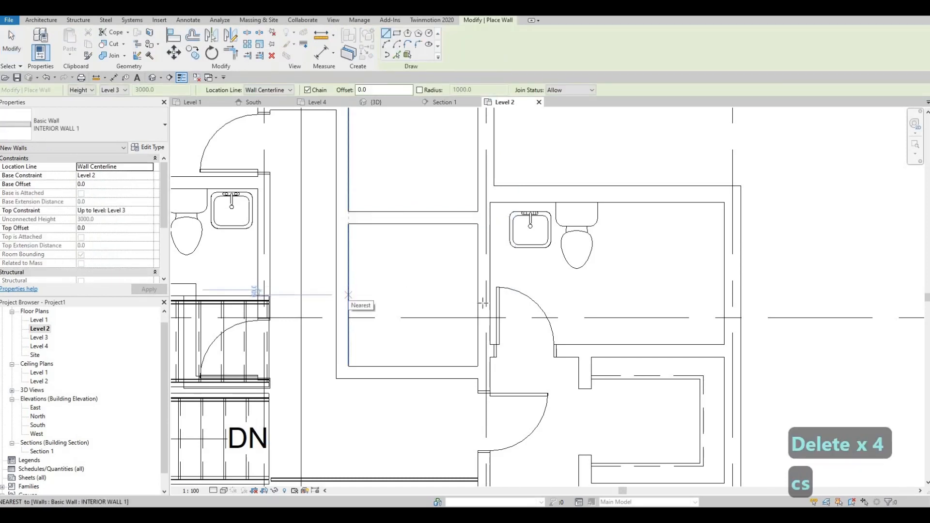
click(347, 294)
click(478, 294)
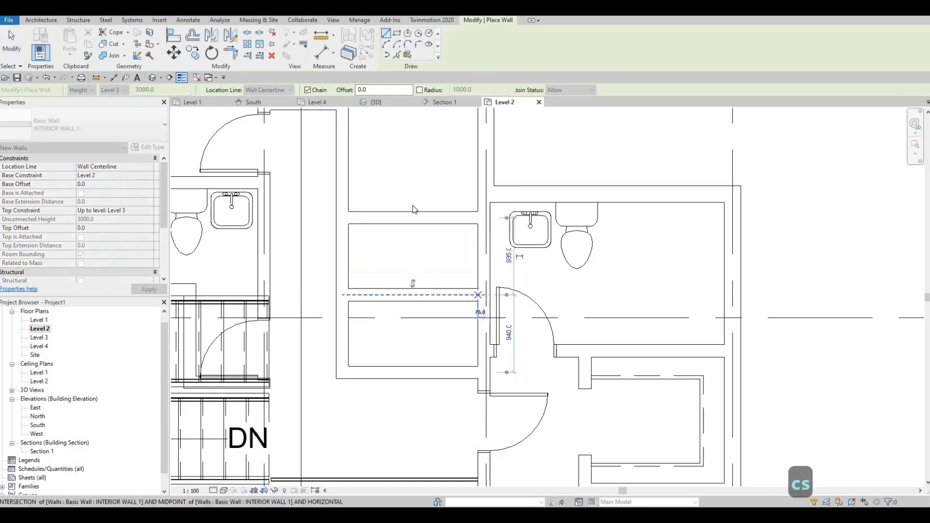
key(Escape)
key(Escape)
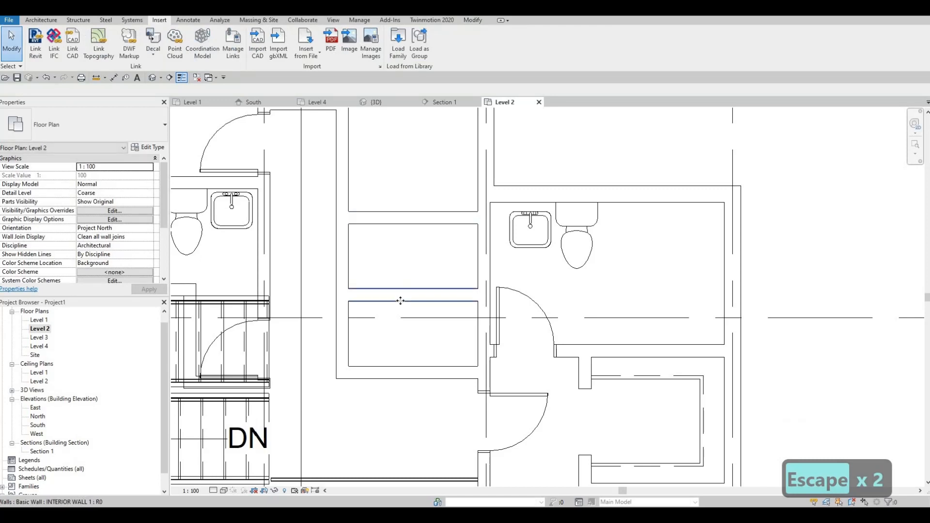
Move the new dividing wall down and set its distance from the closet's lower wall to 700 mm.
drag(400, 301, 401, 323)
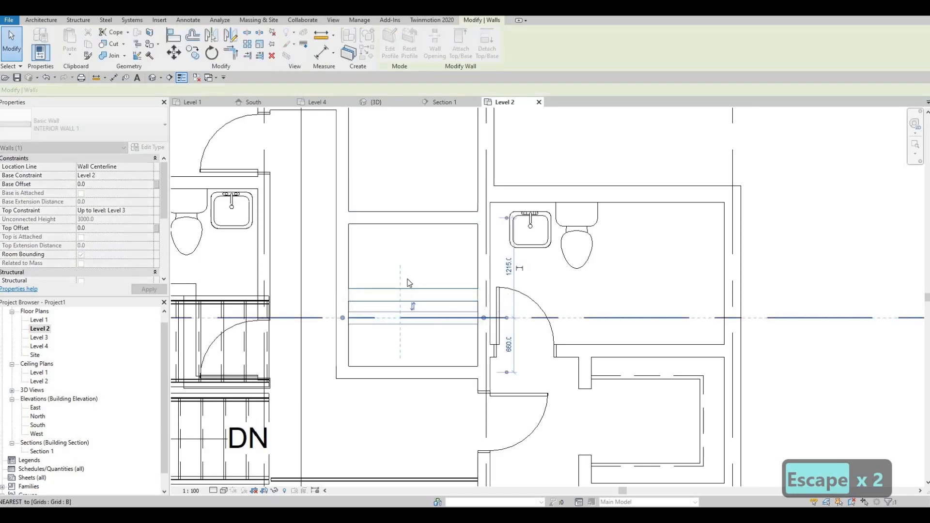
key(Escape)
click(414, 312)
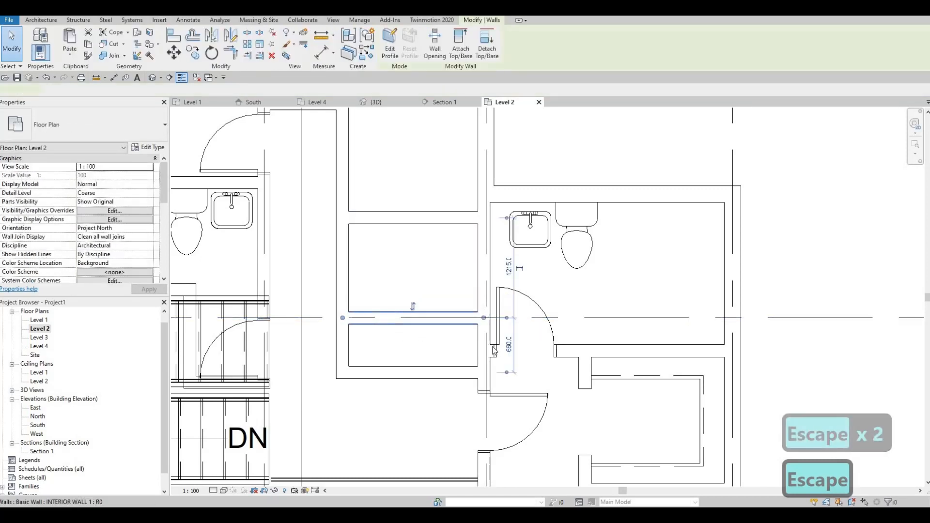
click(515, 357)
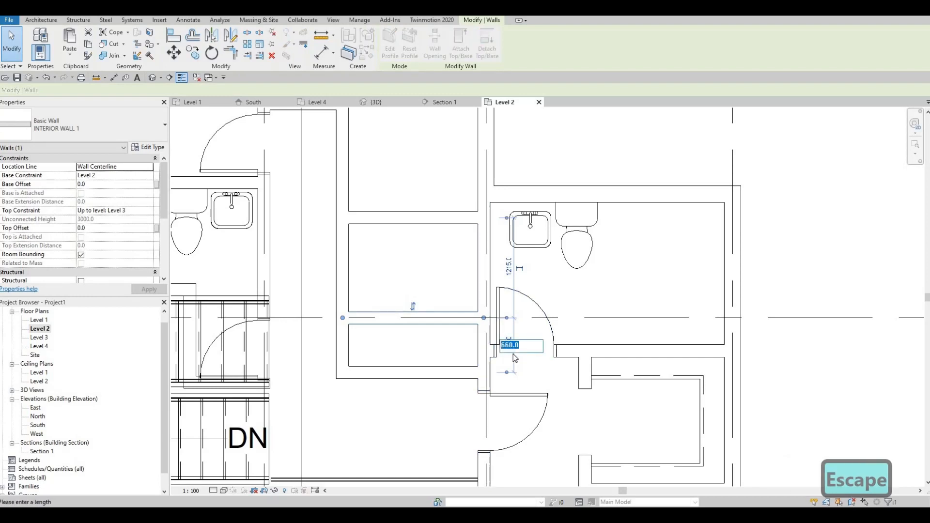
text(700)
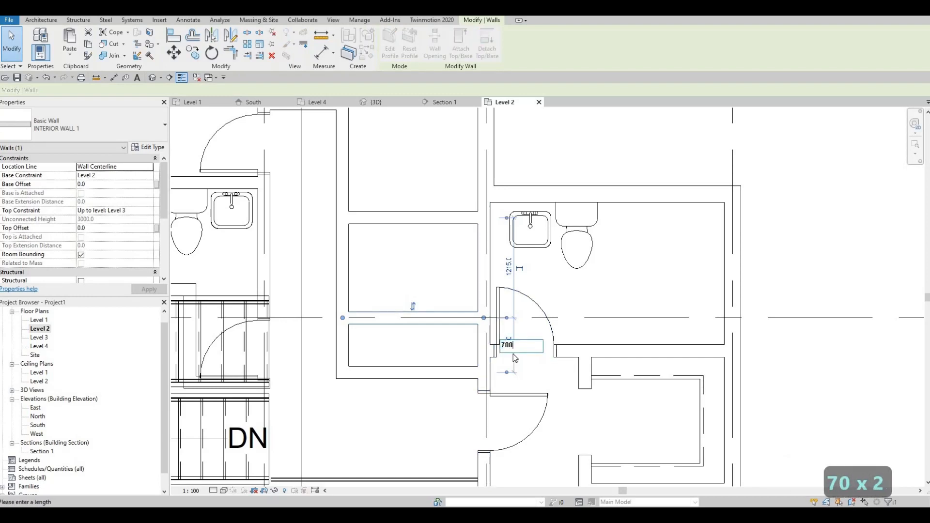
key(Return)
key(Escape)
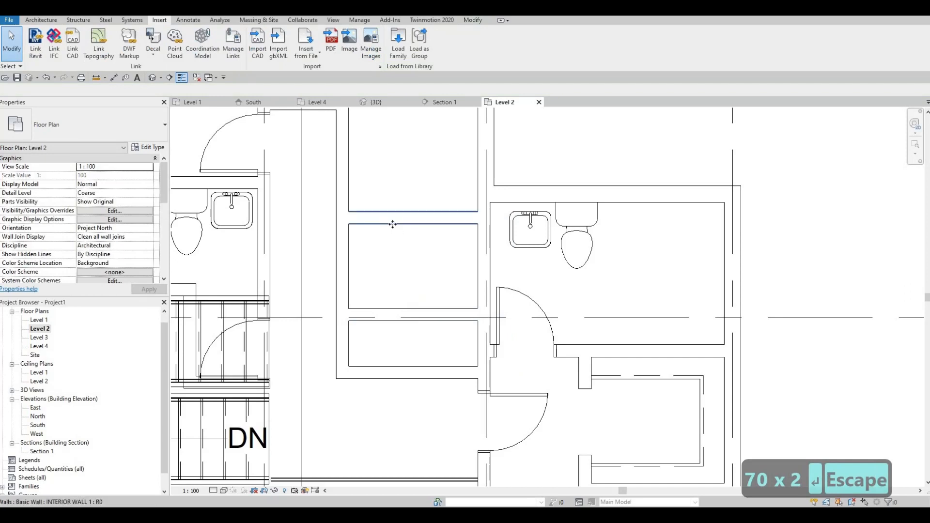
Move the closet's upper wall down and set its distance from the dividing wall to 700 mm.
click(392, 224)
drag(402, 269, 402, 307)
click(510, 284)
text(700)
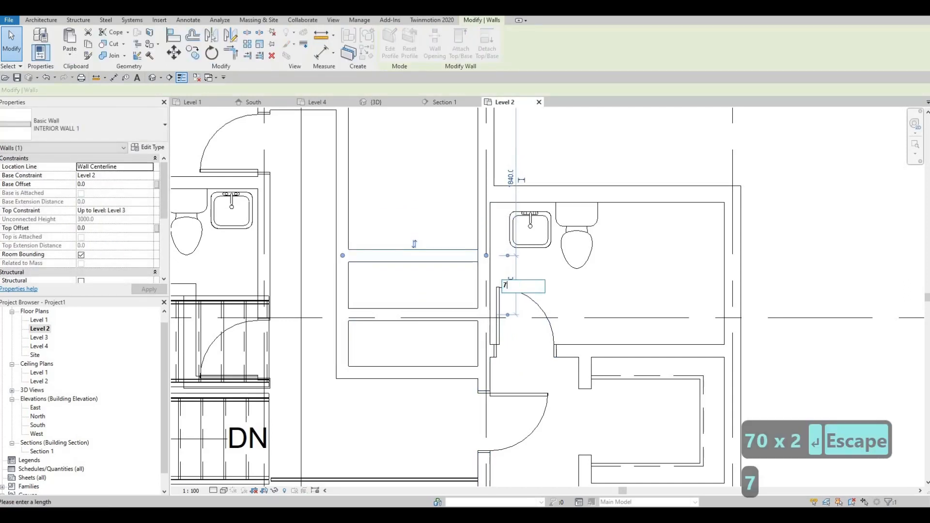
key(Return)
key(Escape)
key(Escape)
Place 1200 x 2000mm M_Door-Interior-Double-Sliding-2_Panel-Wood doors centred in the upper closet's top wall and the lower closet's bottom wall.
scroll(436, 318, down, 1)
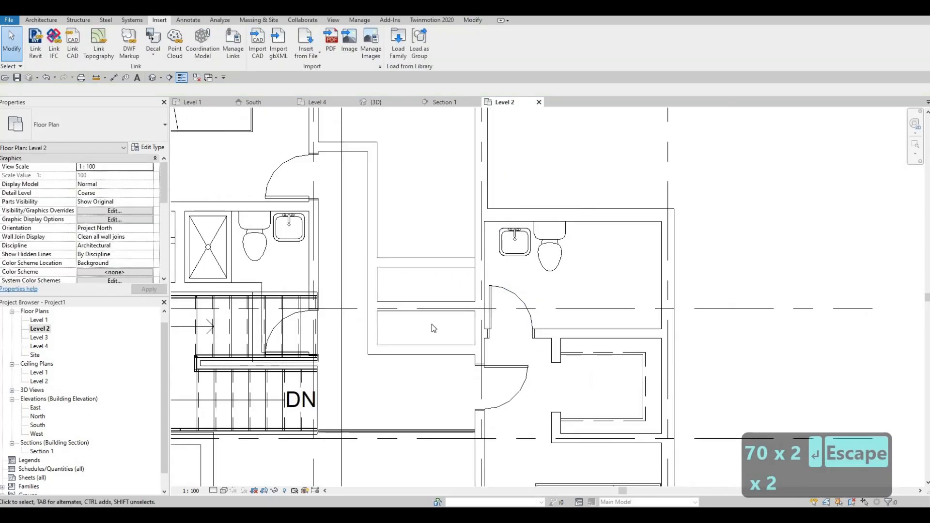
scroll(475, 313, down, 1)
middle_drag(477, 316, 496, 308)
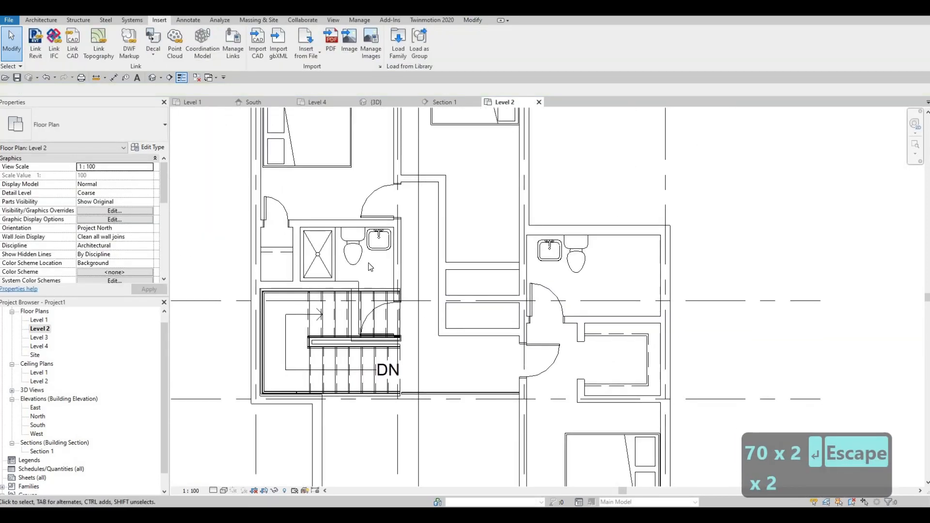
middle_drag(370, 266, 333, 265)
click(41, 20)
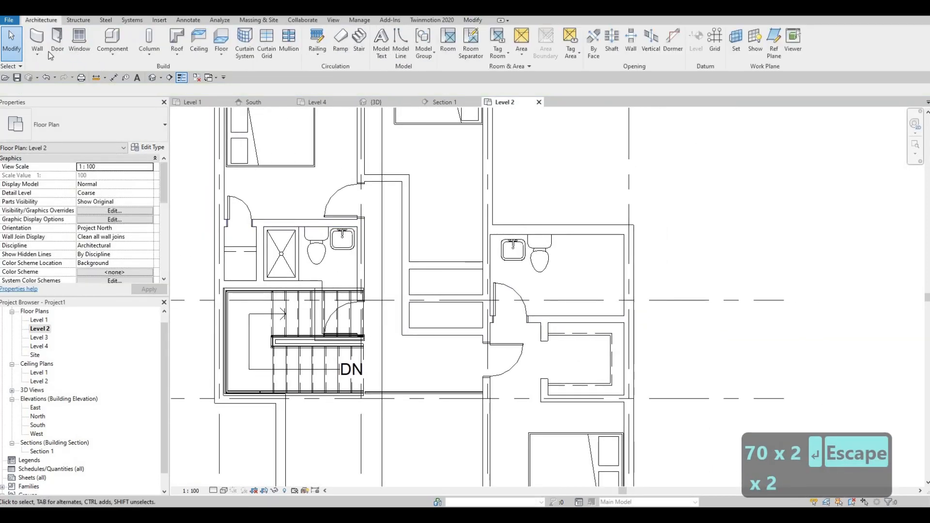
click(57, 48)
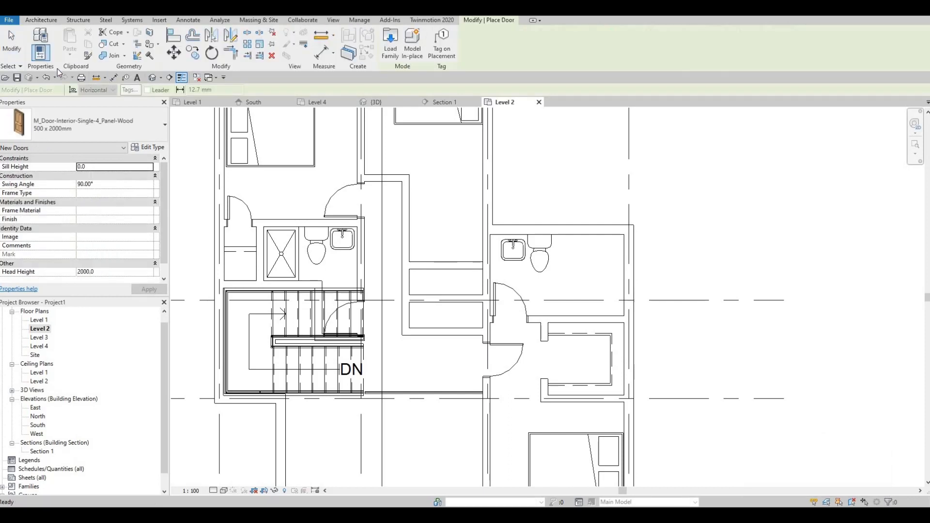
key(F1)
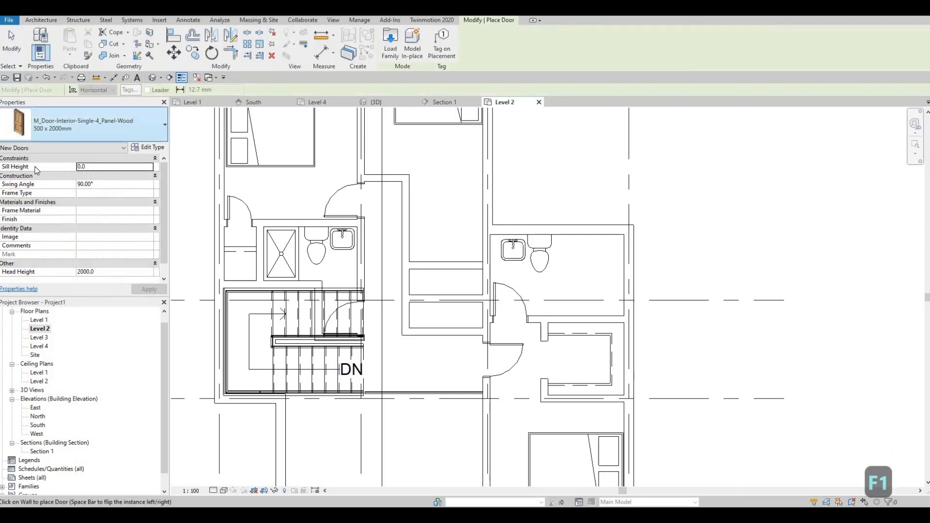
click(37, 129)
scroll(67, 270, up, 8)
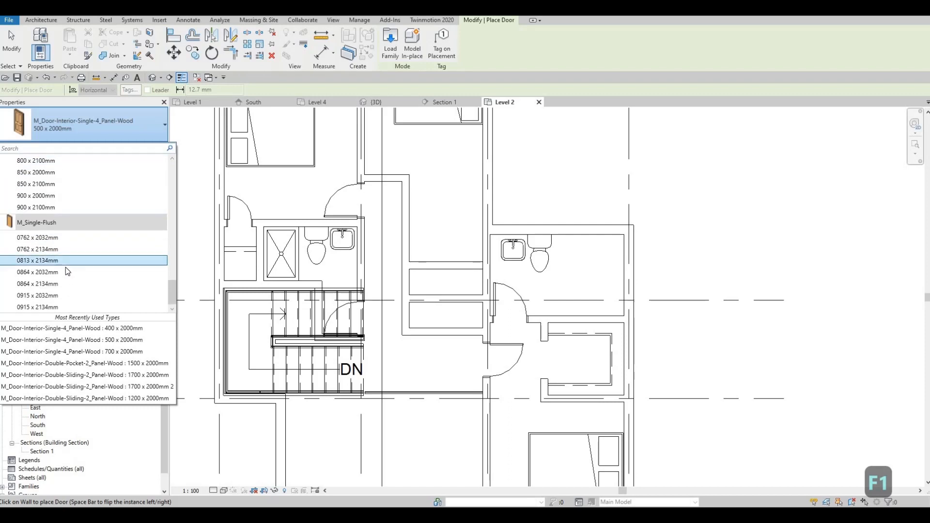
scroll(67, 271, up, 2)
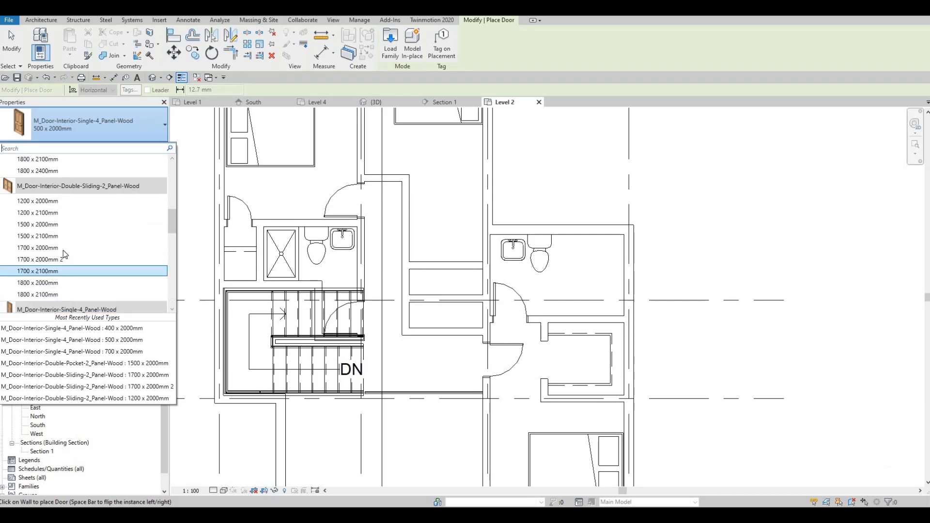
click(37, 201)
scroll(445, 262, up, 1)
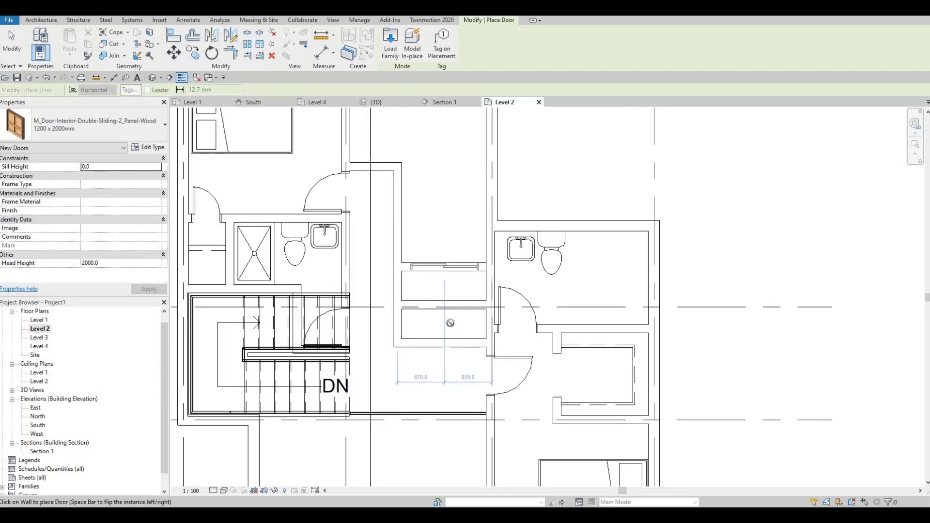
click(443, 341)
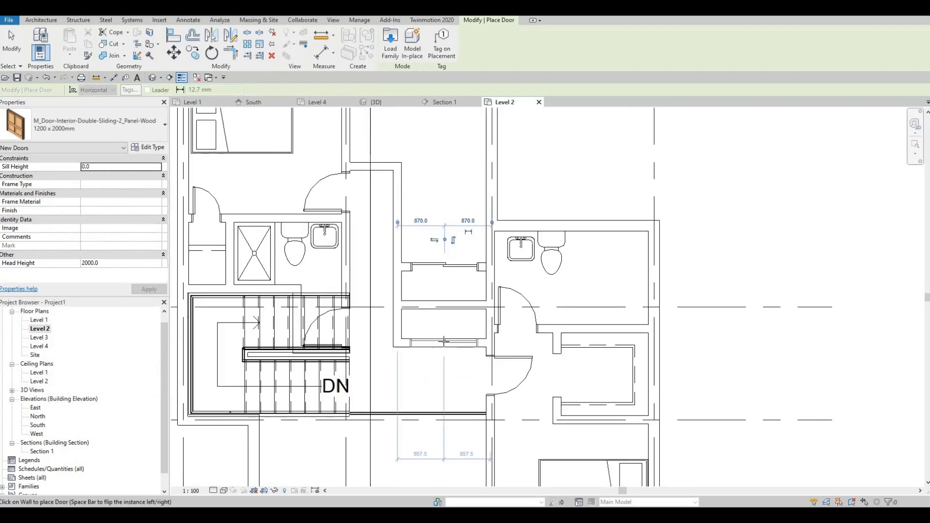
click(444, 342)
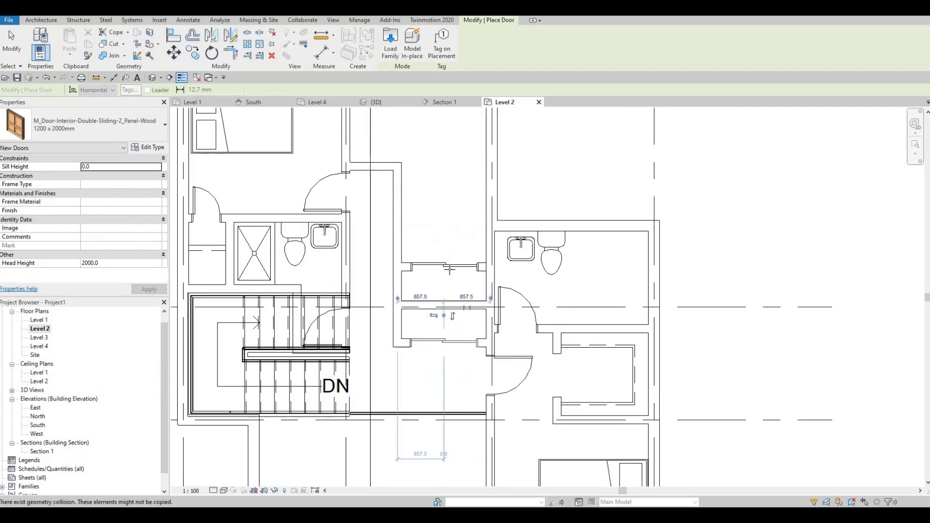
scroll(463, 294, up, 3)
key(Escape)
key(Escape)
Draw two parallel horizontal detail lines in the <Demolished> style across the full width of the upper closet.
scroll(675, 310, down, 3)
middle_drag(663, 355, 707, 298)
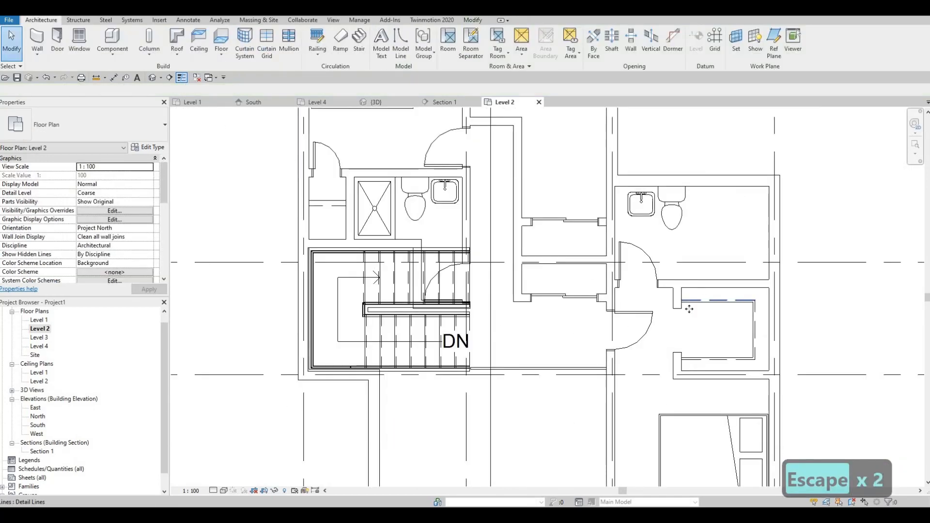
click(707, 299)
key(c)
key(s)
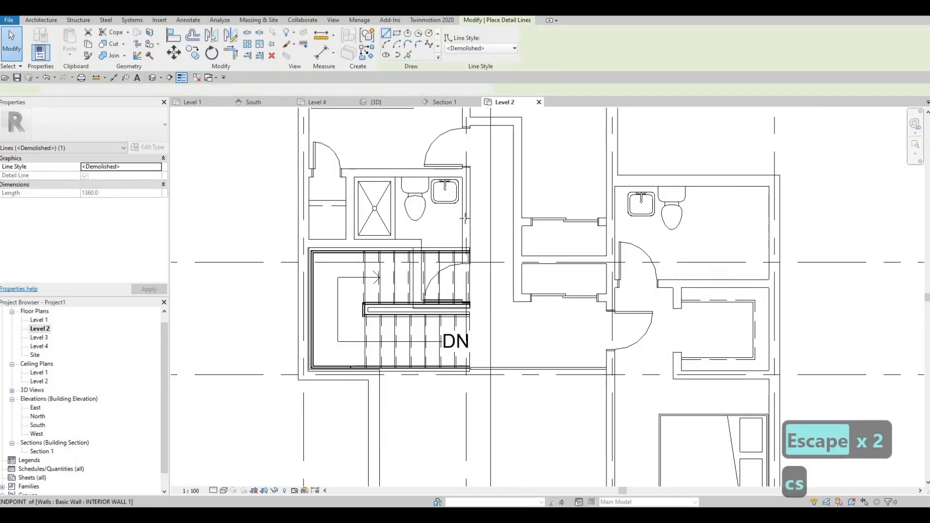
scroll(552, 236, up, 3)
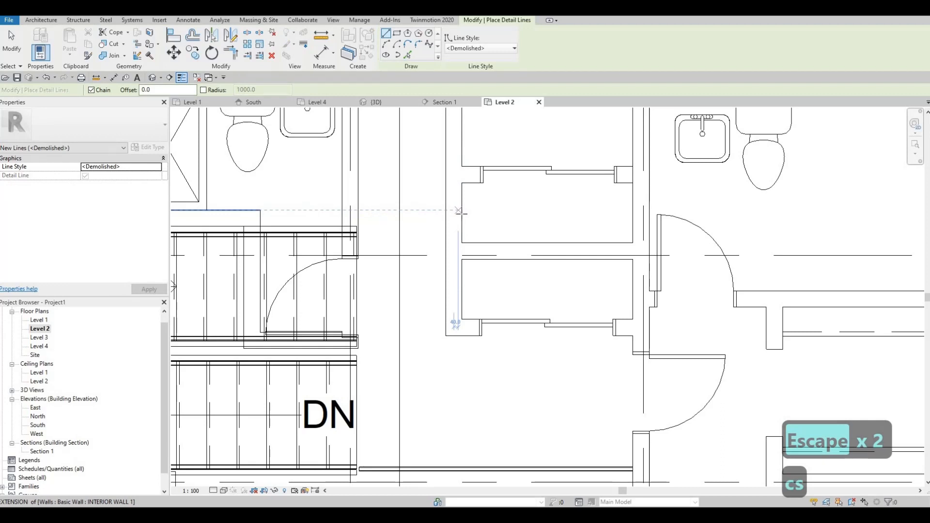
click(632, 213)
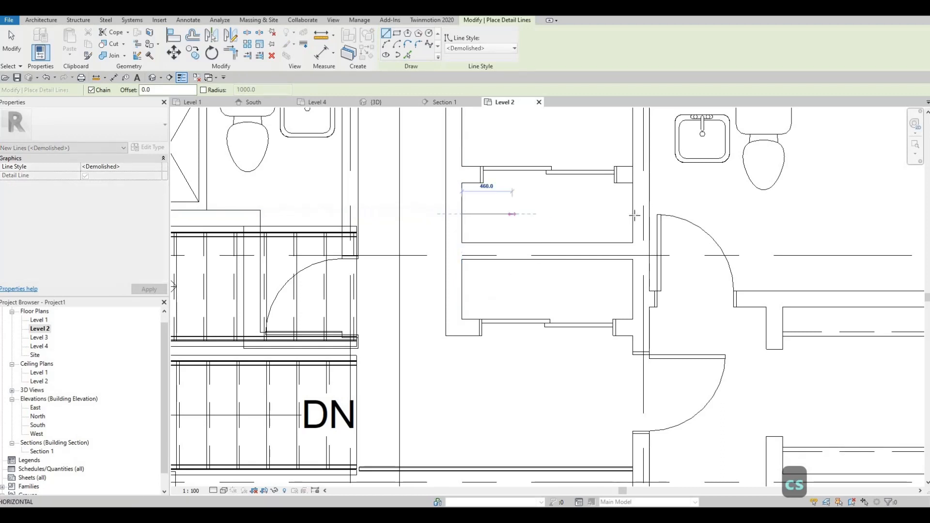
key(Escape)
click(462, 220)
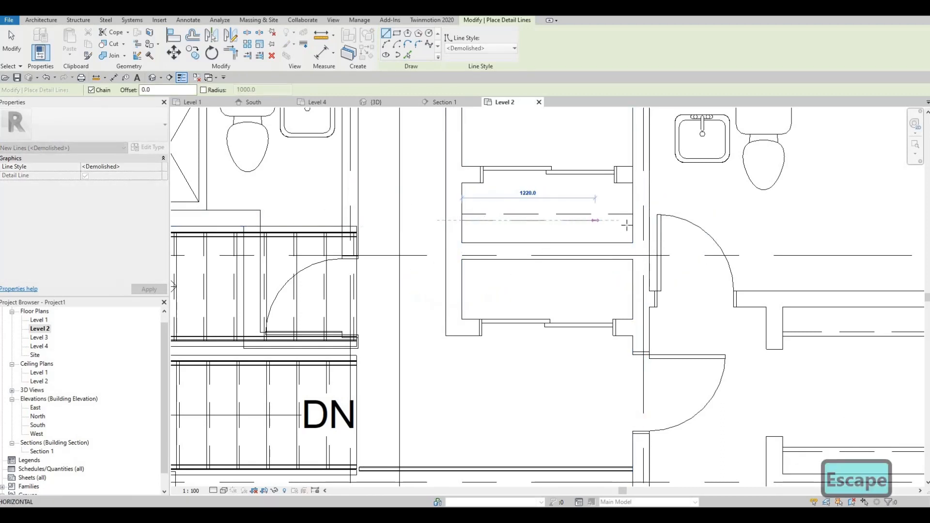
key(Escape)
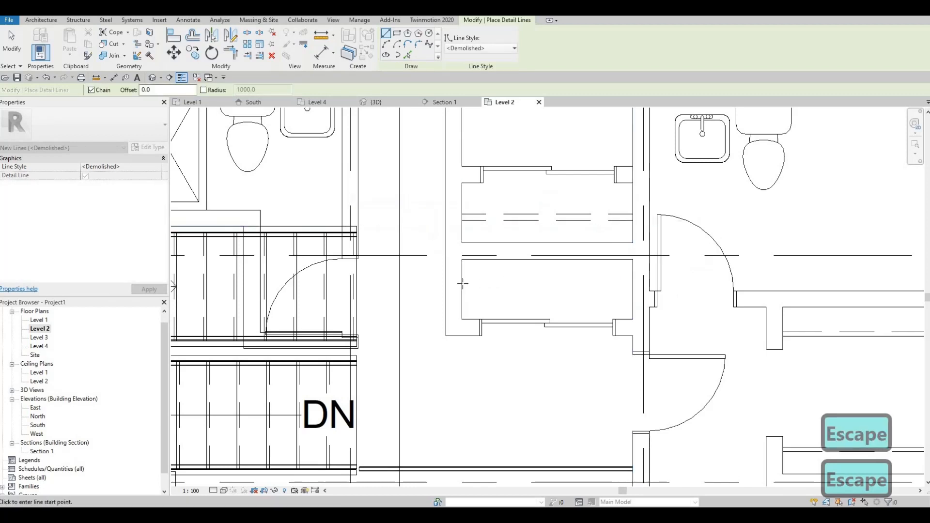
Draw two parallel horizontal <Demolished> detail lines across the full width of the lower closet.
click(462, 283)
click(632, 282)
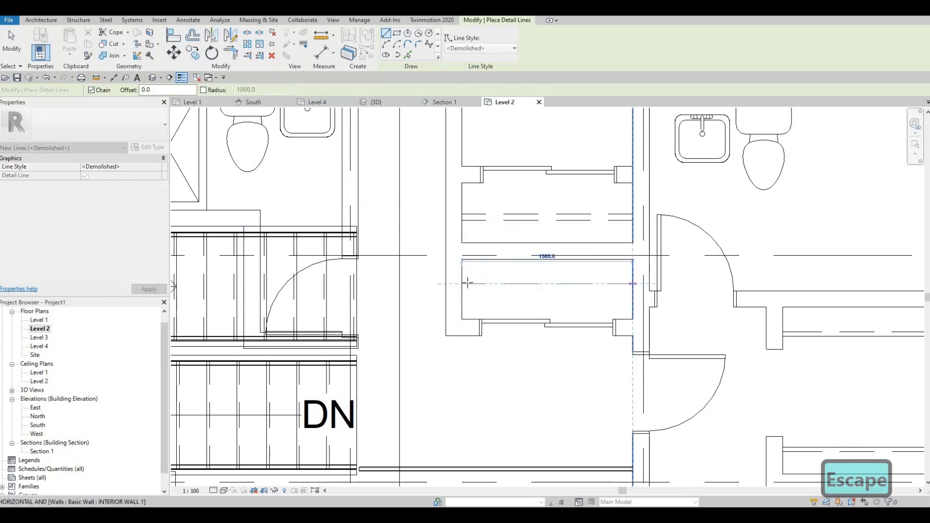
key(Escape)
click(461, 290)
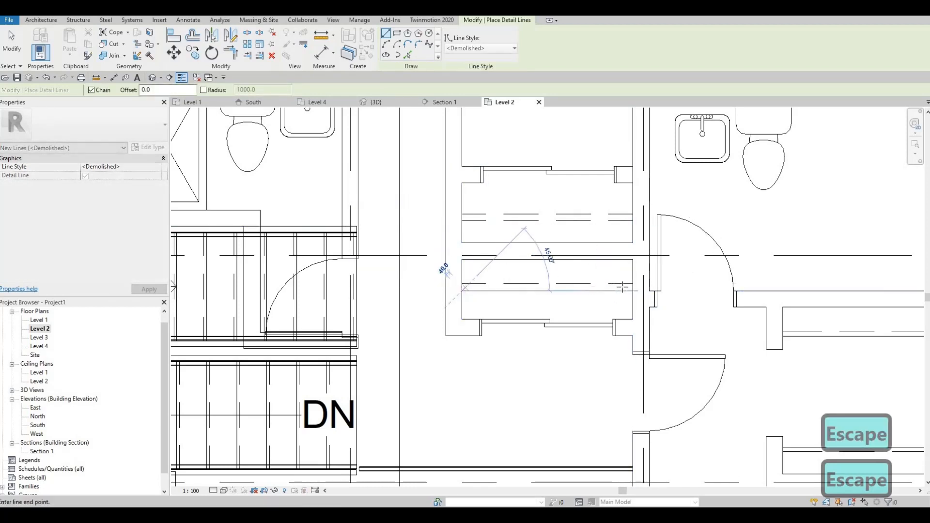
click(632, 289)
key(Escape)
key(Escape)
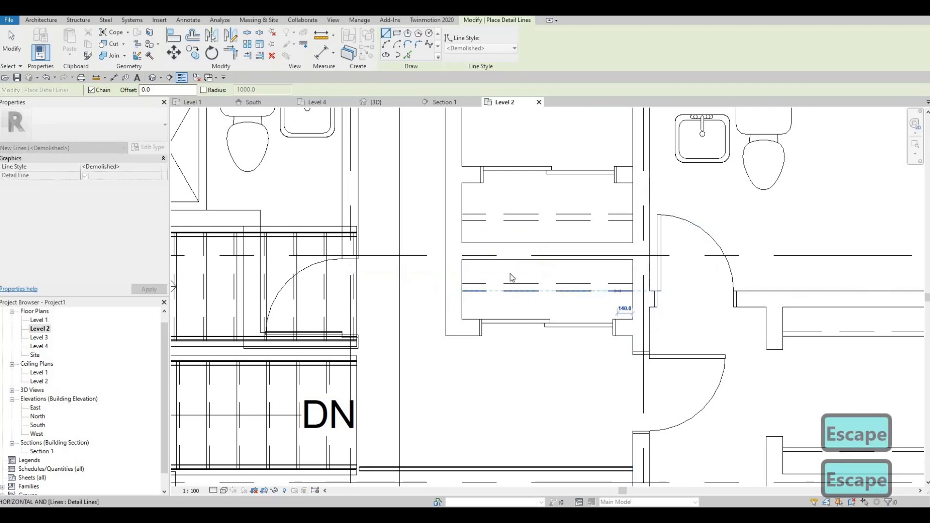
Examine the two closets, the upper sliding door and the adjoining bedroom on the Level 2 plan.
scroll(490, 349, down, 3)
scroll(482, 351, down, 1)
middle_drag(492, 304, 485, 337)
scroll(489, 308, up, 2)
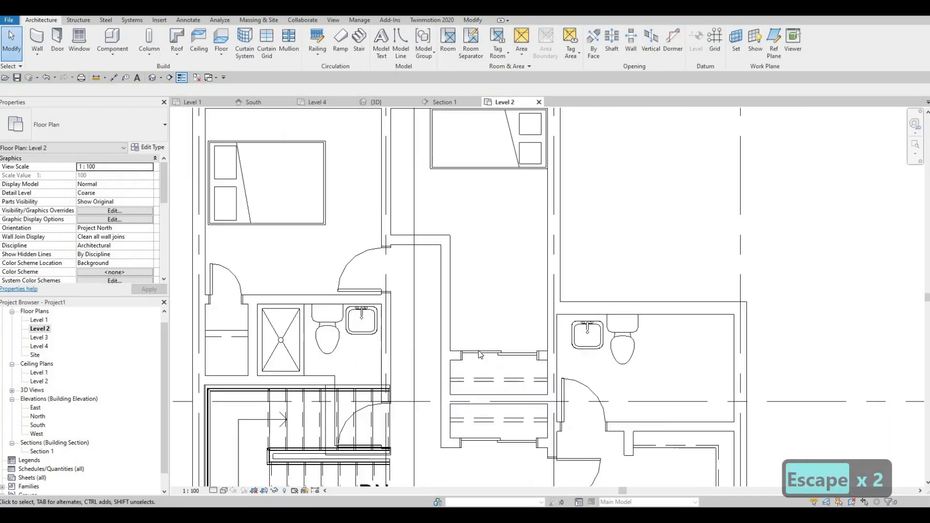
middle_drag(516, 233, 512, 243)
key(Escape)
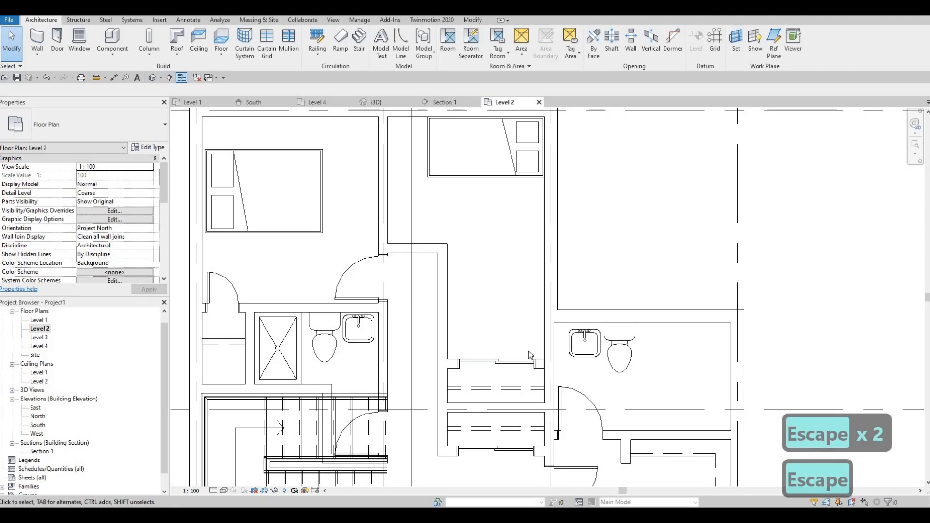
click(524, 365)
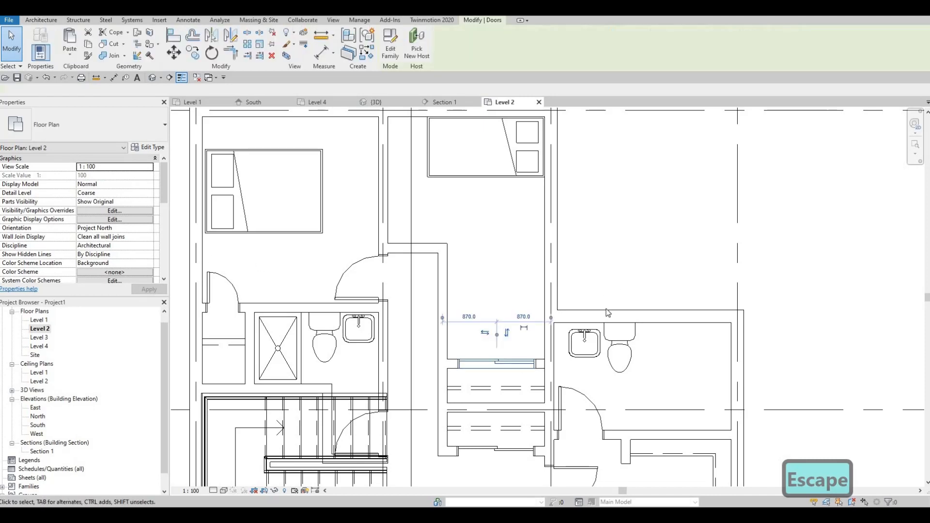
middle_drag(562, 293, 555, 325)
key(Escape)
scroll(547, 317, up, 1)
scroll(541, 318, down, 1)
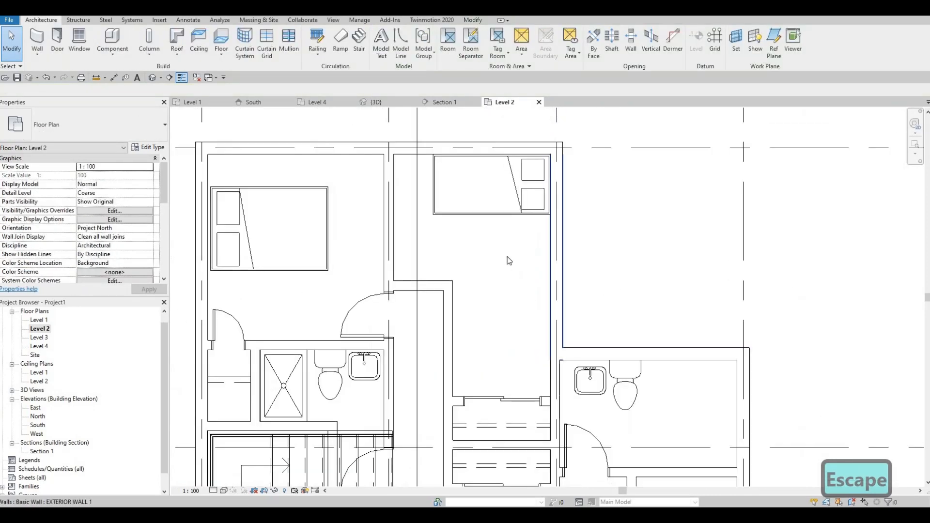
Examine the bedrooms, closets and bathrooms across the upper part of the Level 2 plan.
middle_drag(501, 228, 596, 252)
scroll(596, 253, down, 1)
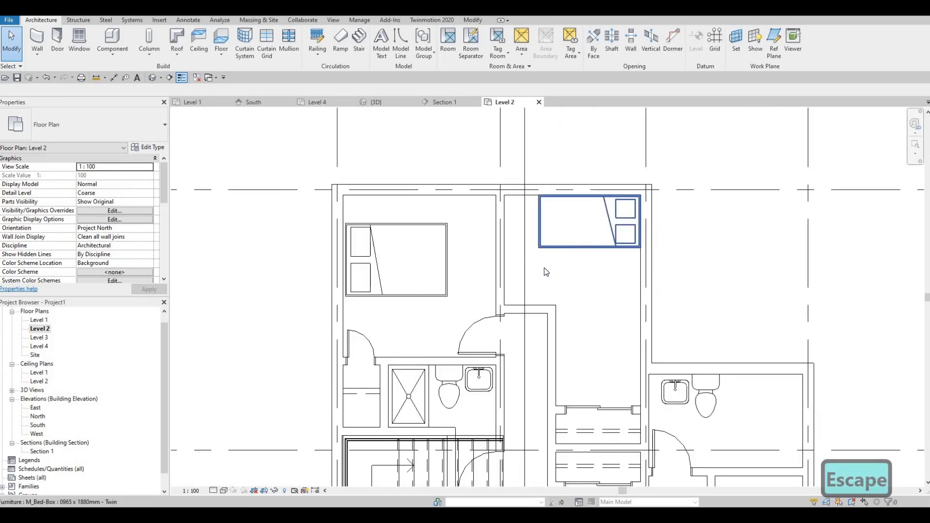
scroll(532, 242, down, 2)
mouse_move(544, 234)
middle_down()
mouse_move(528, 218)
mouse_move(541, 251)
middle_up()
scroll(537, 244, up, 1)
middle_drag(505, 208, 503, 209)
scroll(517, 256, down, 1)
middle_drag(516, 257, 497, 242)
key(Escape)
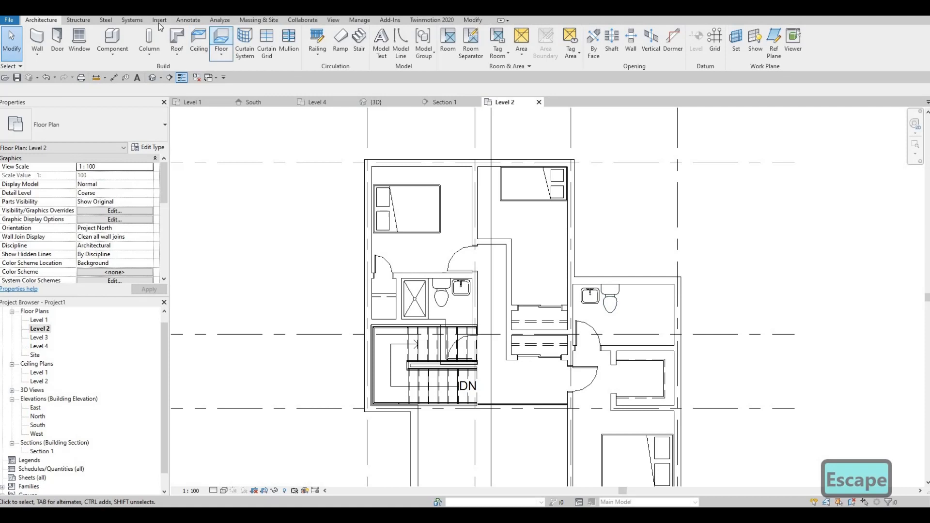
Start loading a family and go to the Bathtubs folder inside the Fixtures library folder.
click(399, 54)
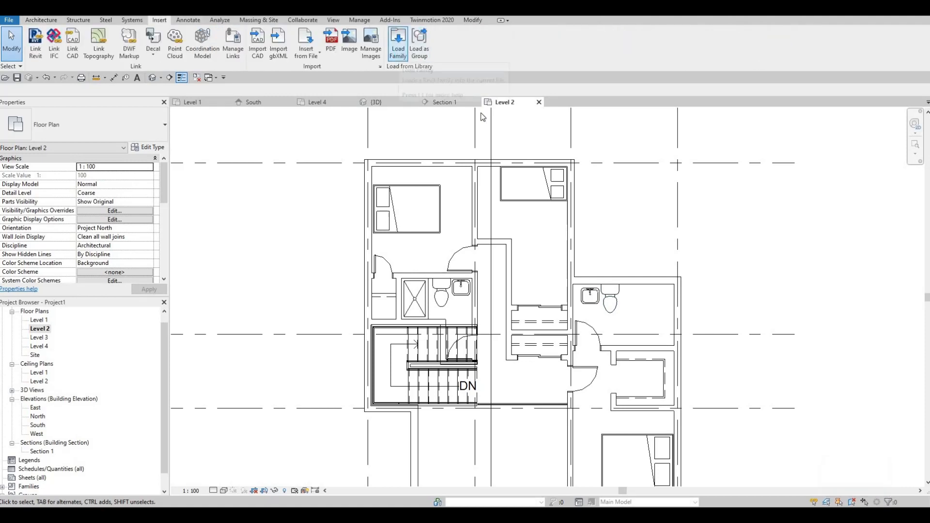
click(438, 111)
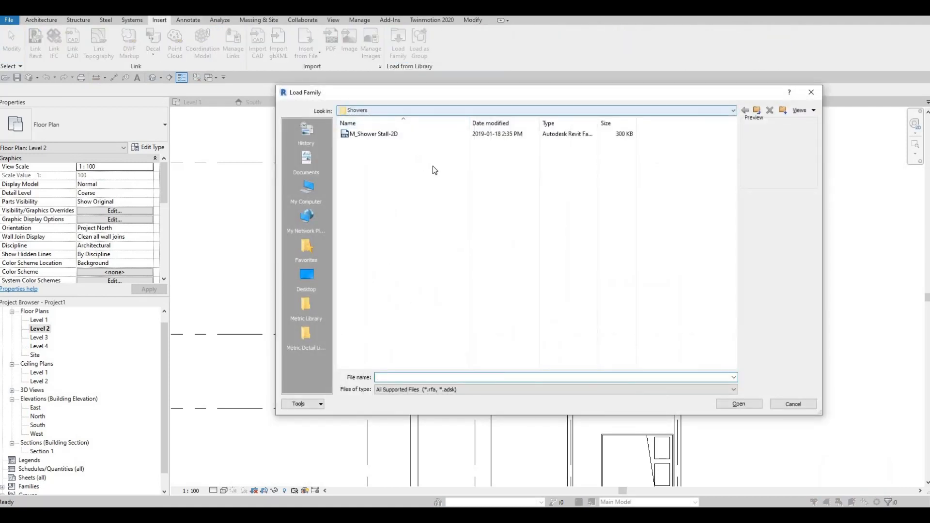
click(393, 188)
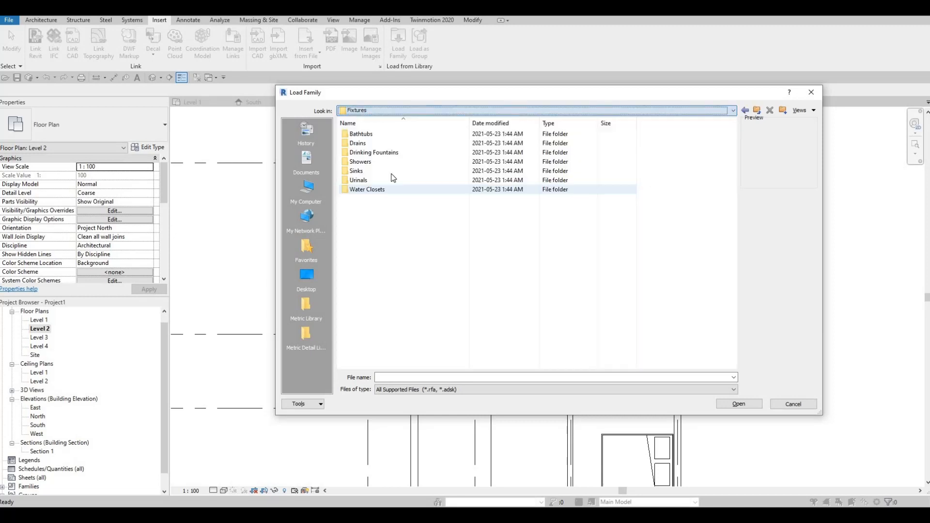
double_click(371, 136)
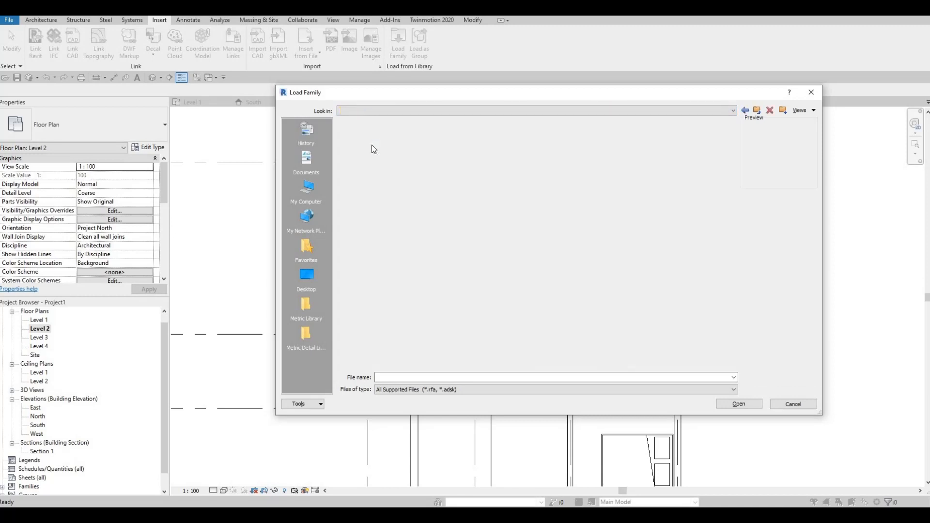
Compare the previews of the bathtub families and load M_Tub-Rectangular-2D into the project.
click(369, 146)
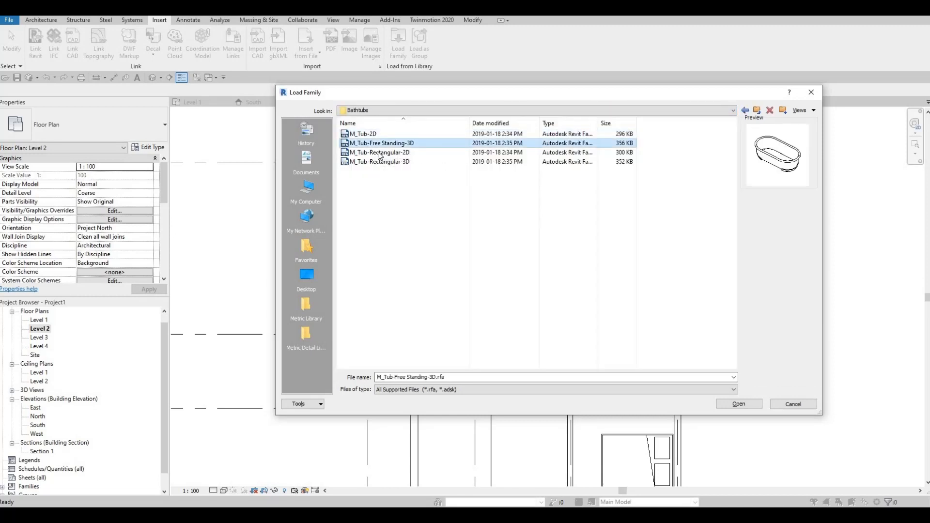
click(380, 154)
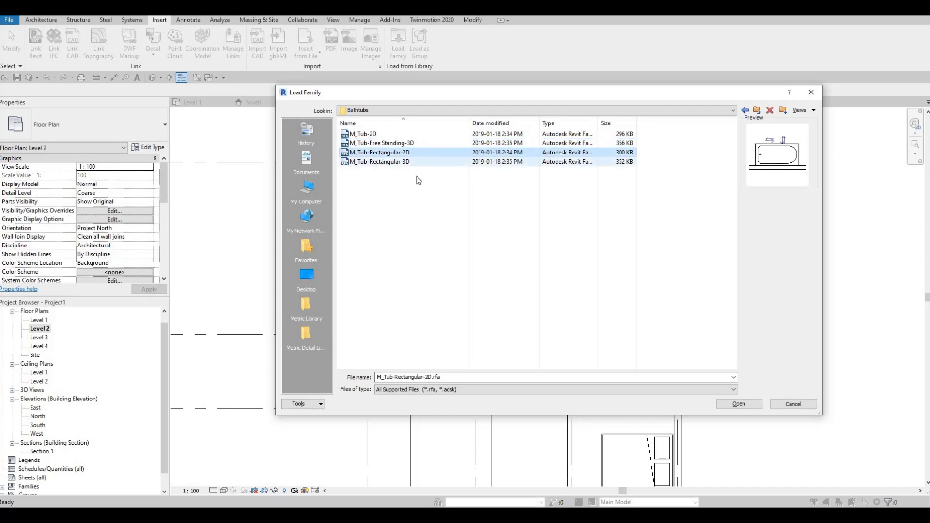
click(402, 164)
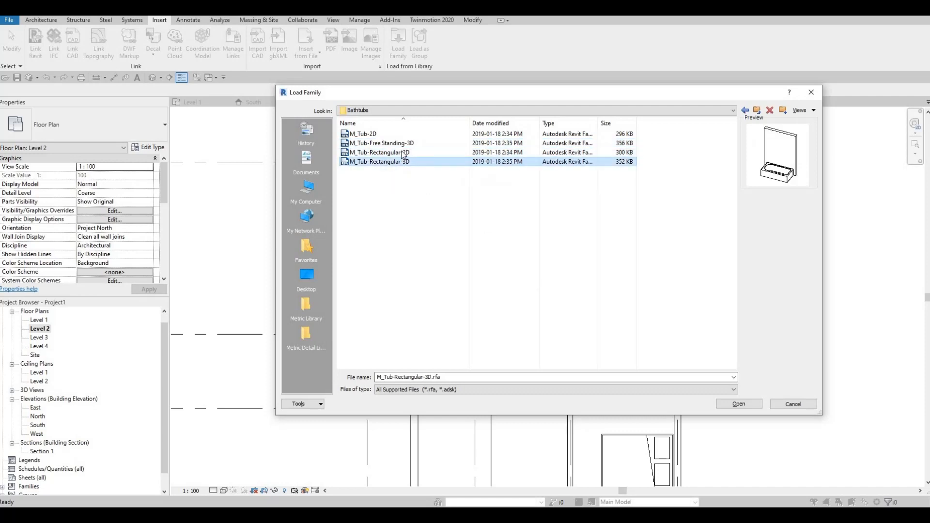
click(400, 145)
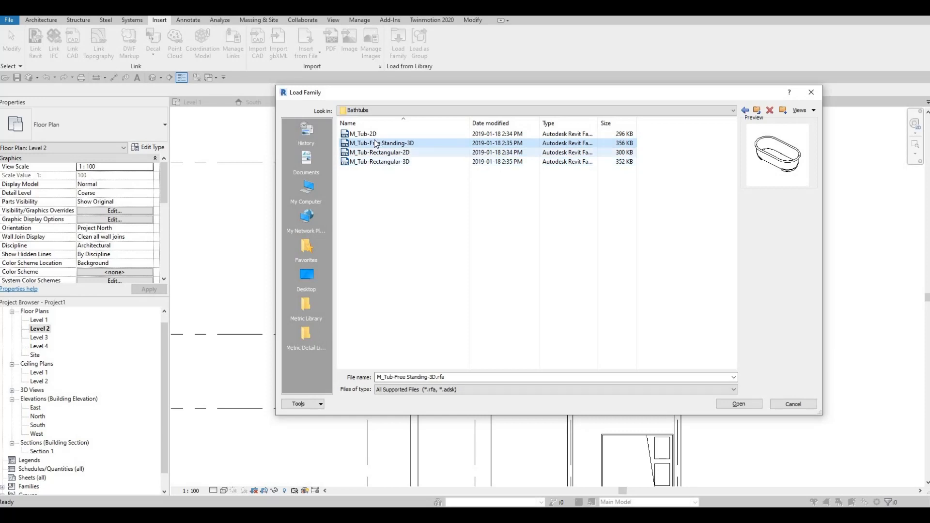
click(380, 153)
click(371, 135)
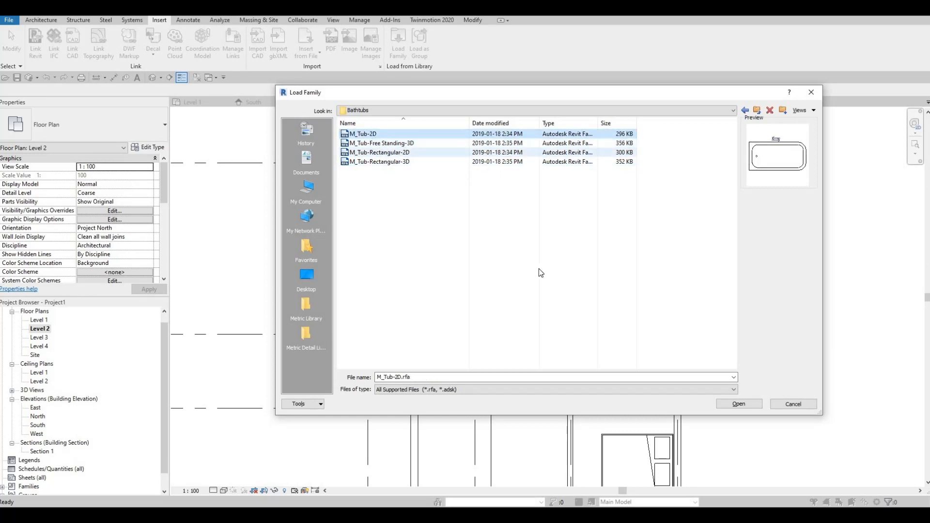
click(382, 153)
key(Return)
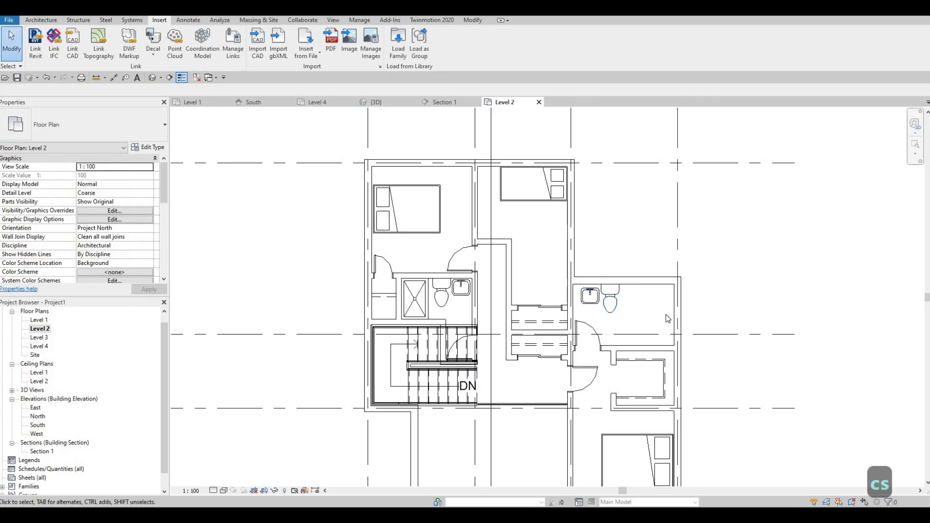
Place the M_Tub-Rectangular-2D bathtub against the right wall of the double-sliding closets' neighbouring bathroom, parallel to that wall.
key(c)
key(m)
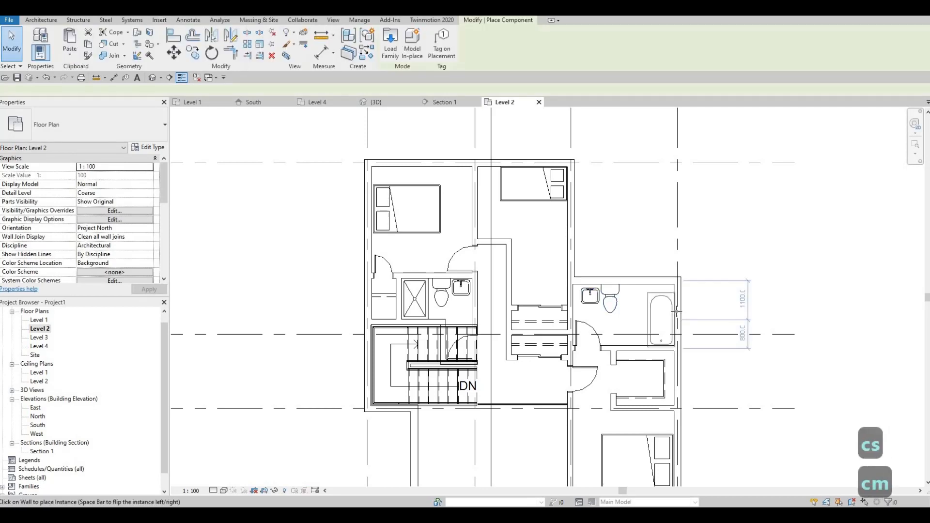
click(670, 315)
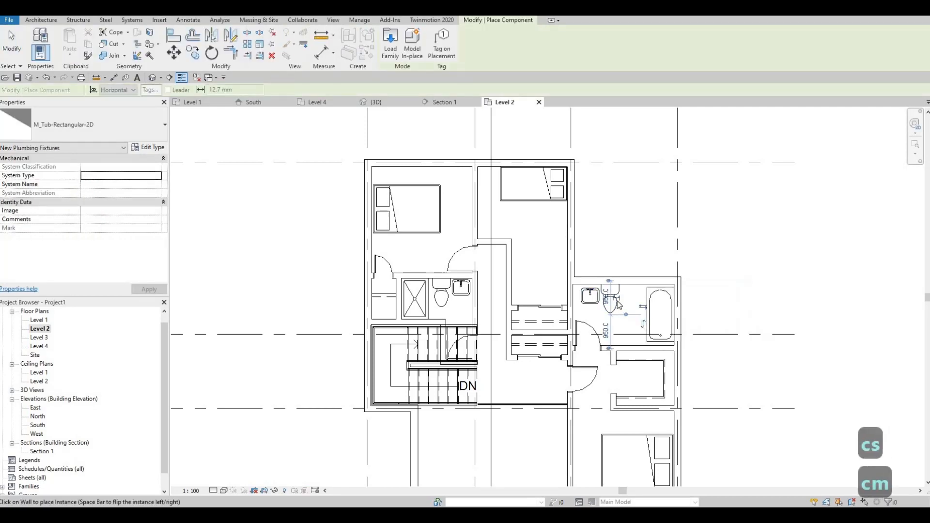
key(Escape)
key(Escape)
Move the toilet in the right bathroom along the top wall so it sits close beside the bathtub.
drag(617, 299, 635, 299)
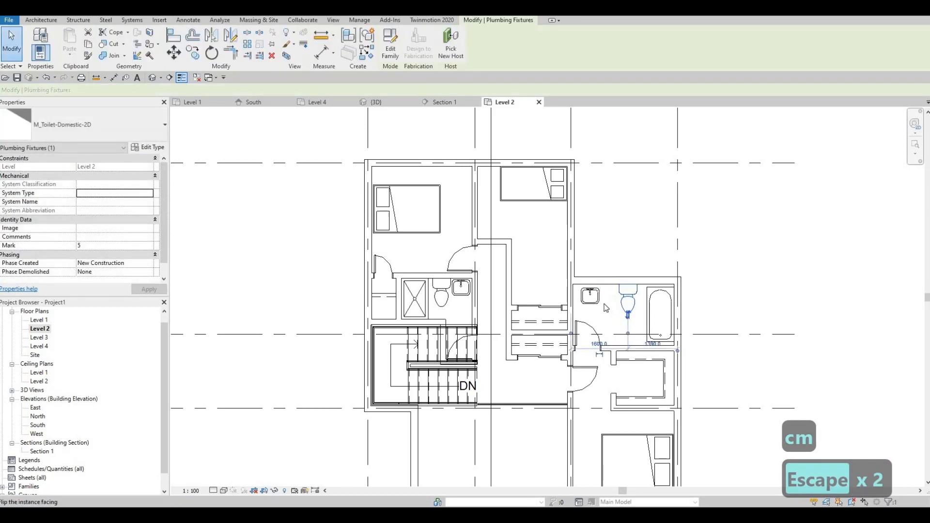
click(639, 300)
scroll(637, 295, up, 2)
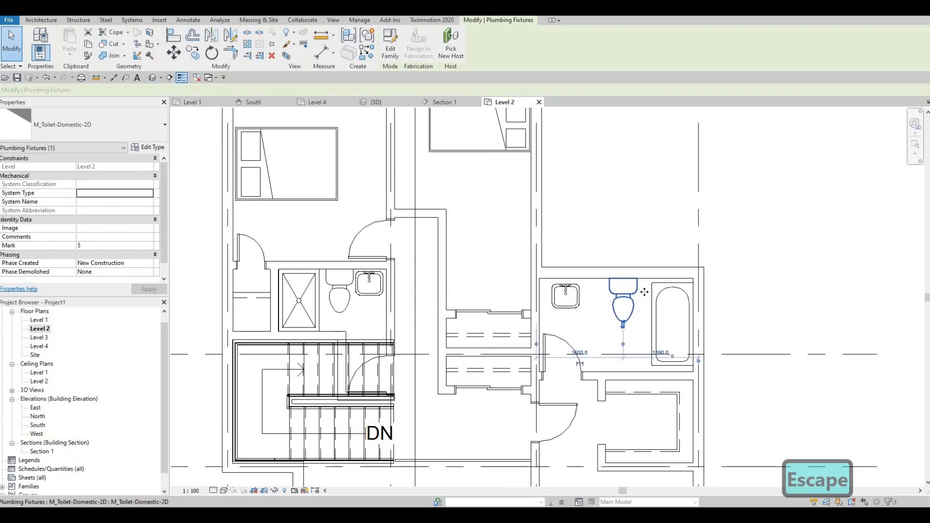
drag(647, 291, 666, 283)
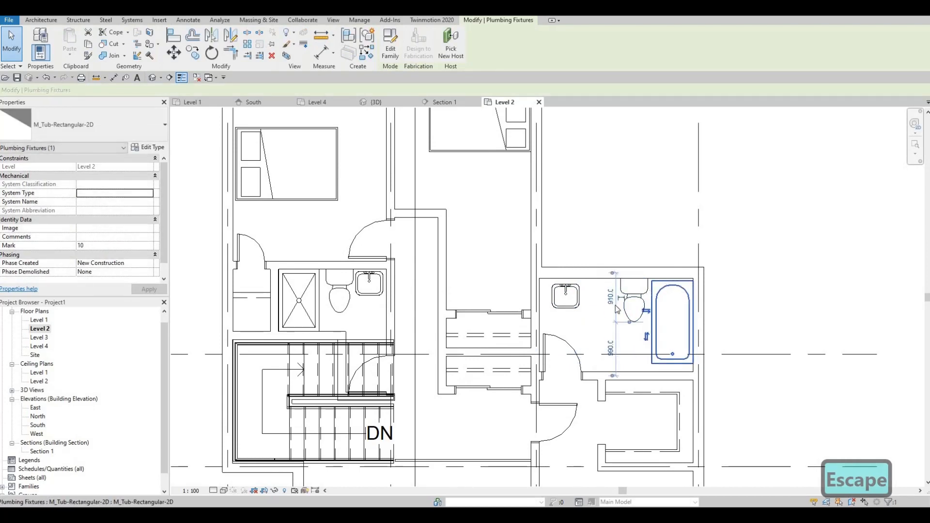
Nudge the bathtub up to the top wall and the sink up and left toward the bathroom corner.
click(579, 294)
key(Up)
key(Up)
key(Up)
key(Up)
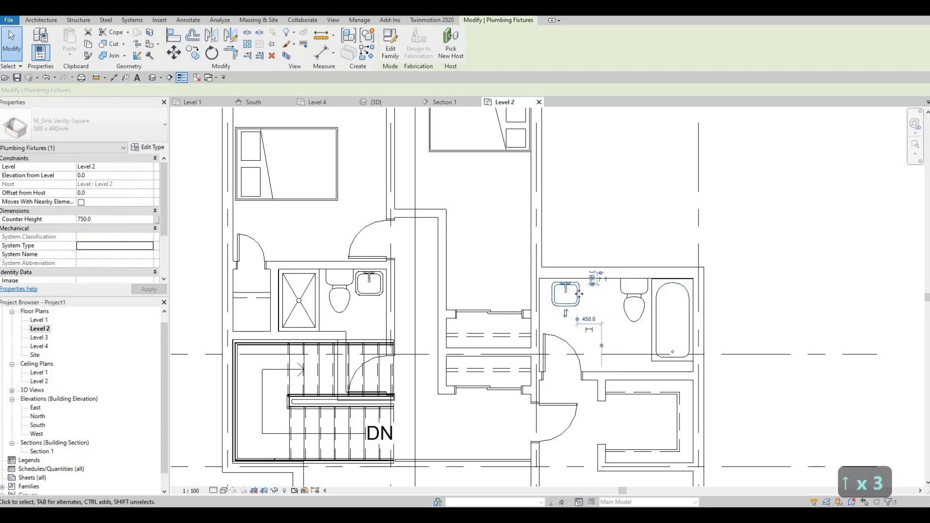
key(Left)
key(Left)
key(Left)
key(Down)
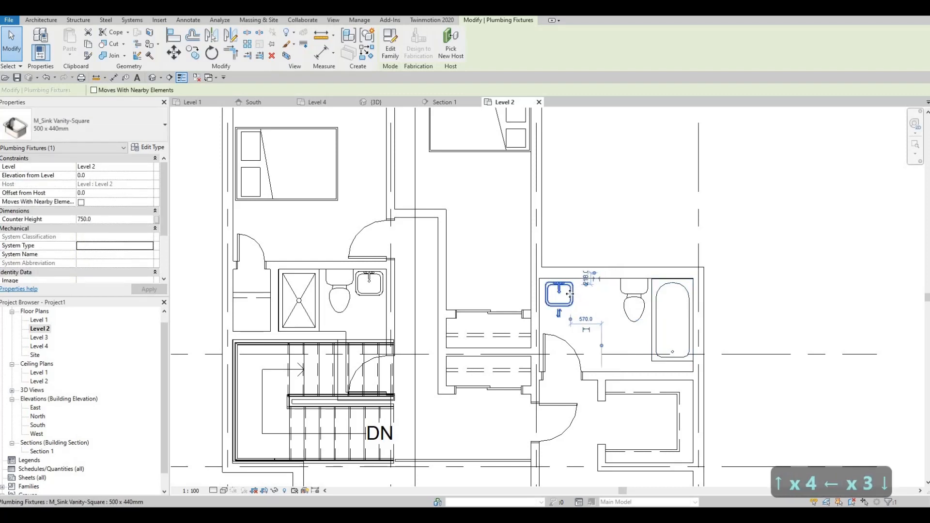
Place a second M_Sink Vanity-Square 500 x 440mm between the existing sink and the toilet, aligned with the first sink.
key(c)
key(s)
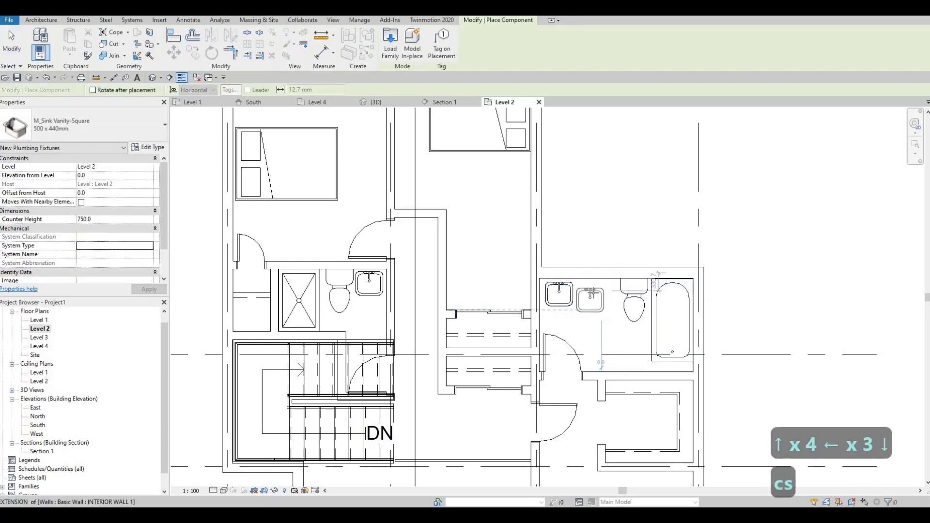
click(594, 292)
key(Escape)
key(Escape)
key(Escape)
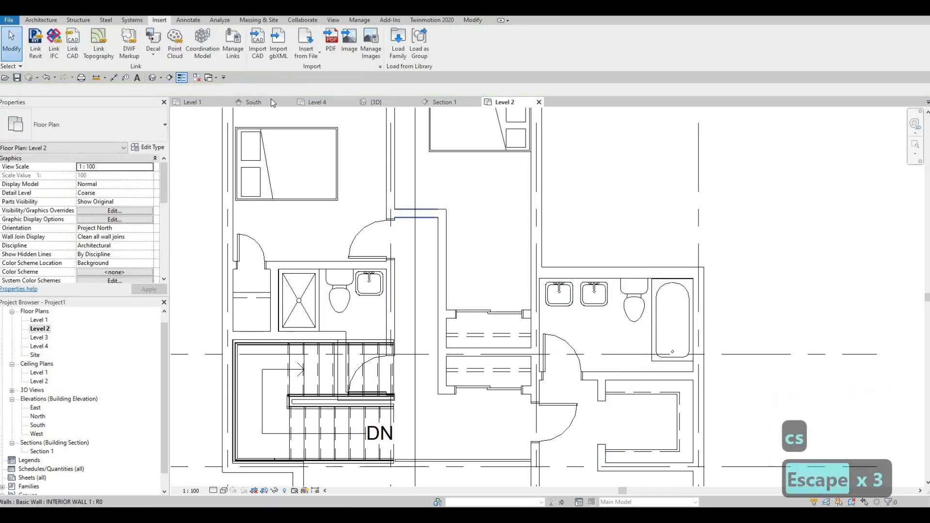
key(Escape)
key(Escape)
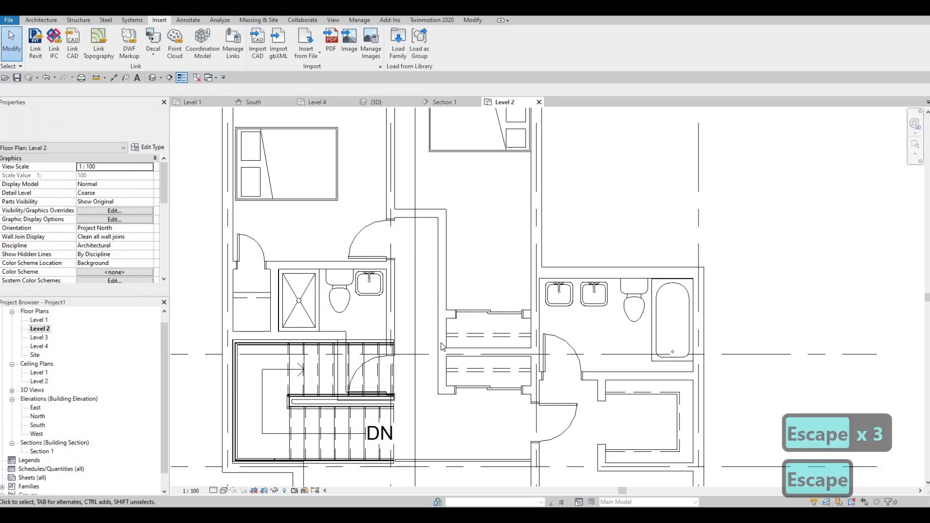
Draw a Thin Lines counter outline from the left wall below the two sinks and up to the top wall beside the toilet.
click(264, 291)
key(c)
key(s)
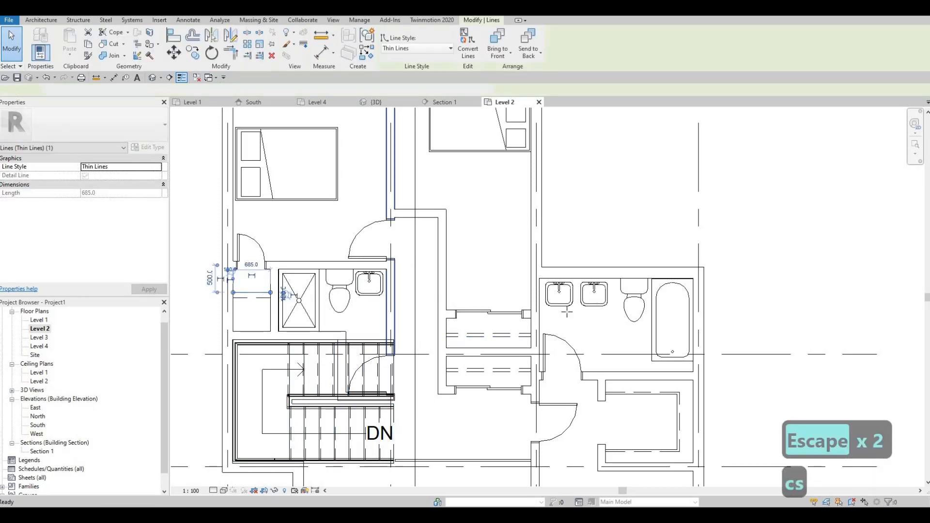
scroll(562, 312, up, 2)
scroll(570, 314, up, 2)
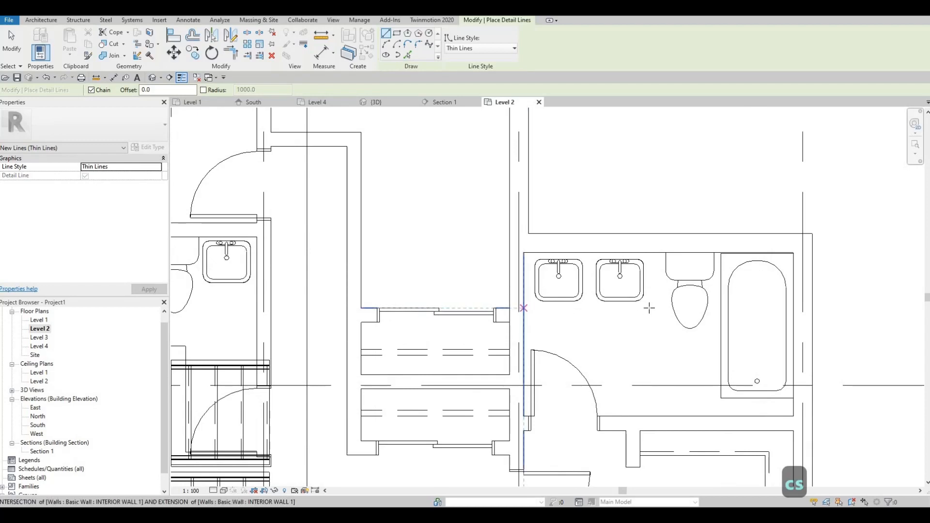
click(649, 251)
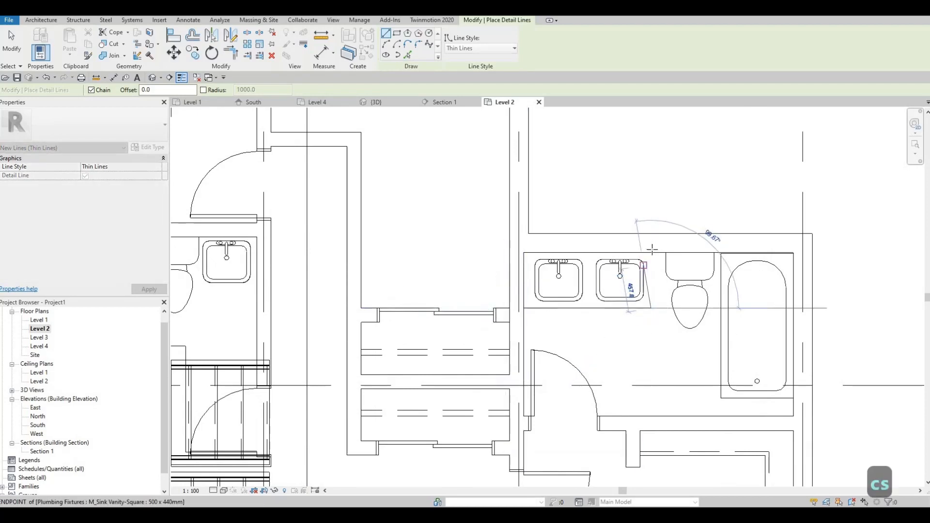
key(Escape)
Draw a Thin Lines counter outline around the left bathroom's sink, from the top wall beside the toilet to the right wall.
middle_drag(193, 264, 506, 266)
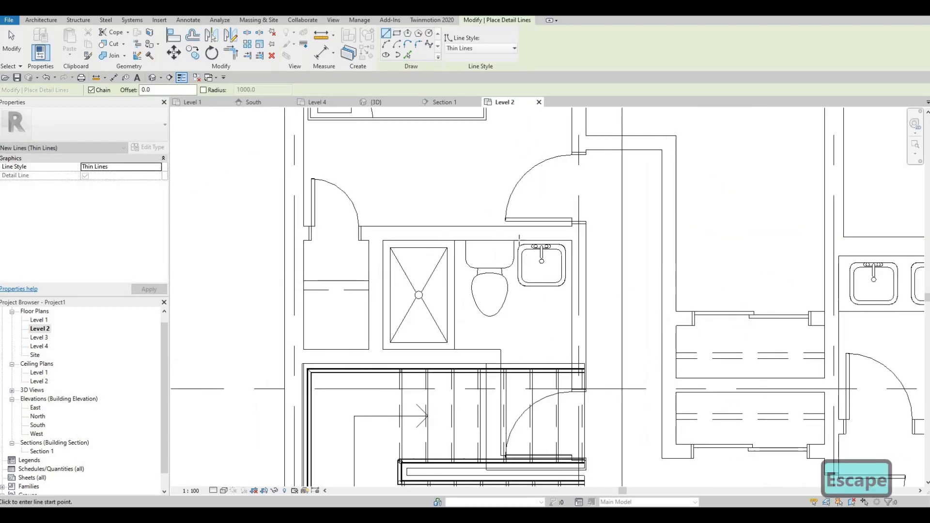
scroll(501, 262, up, 2)
scroll(518, 231, up, 2)
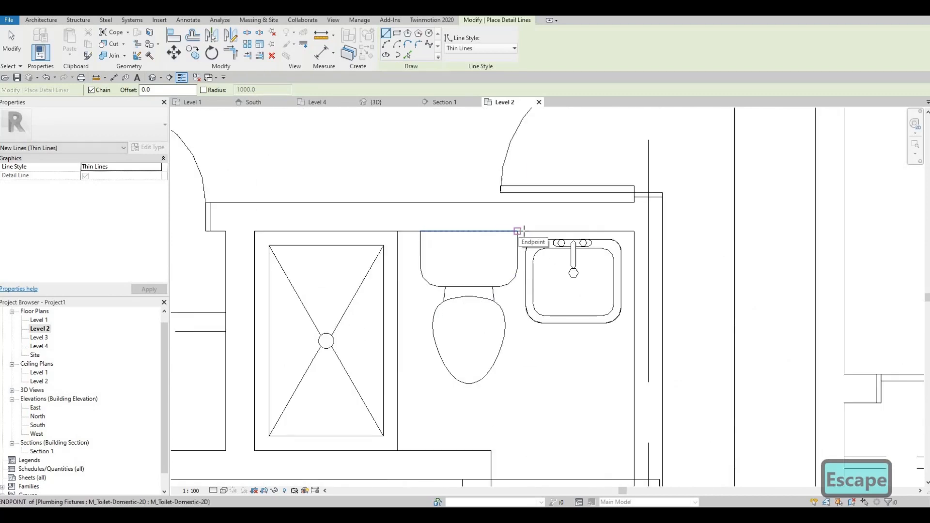
click(522, 231)
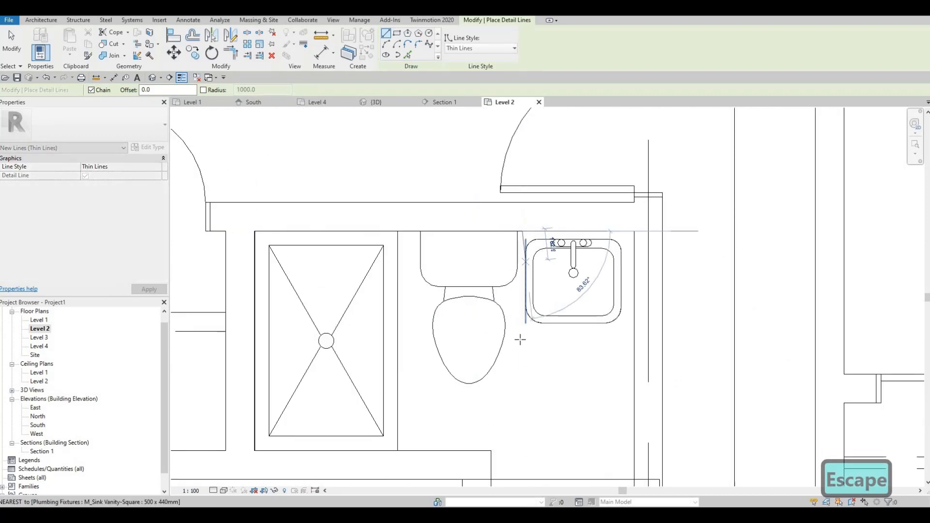
click(624, 328)
click(634, 331)
key(Escape)
key(Escape)
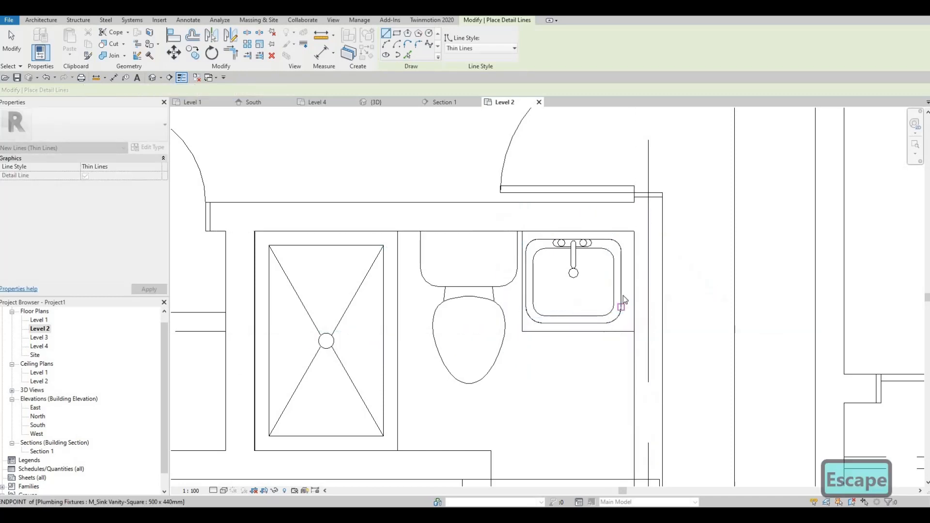
Nudge the left bathroom's sink right to centre it better within its counter outline.
click(623, 295)
key(Right)
key(Right)
key(Right)
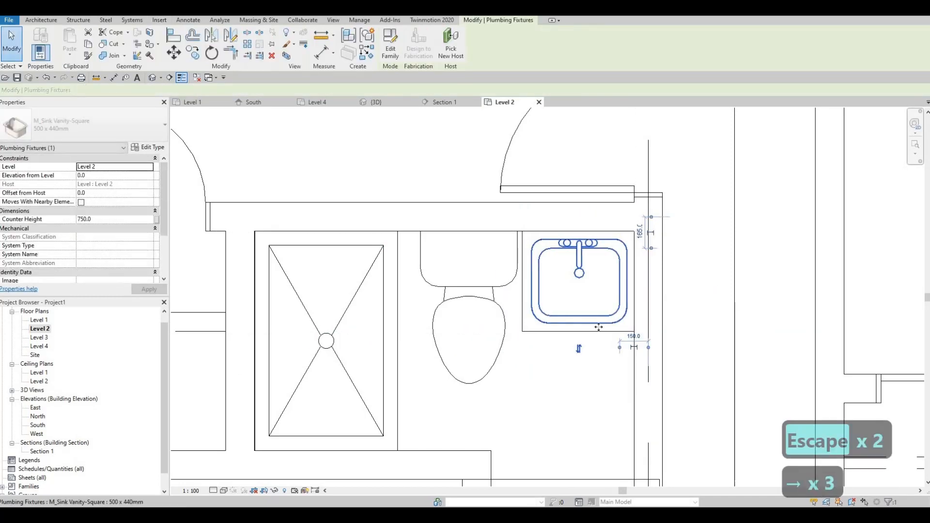
Nudge the left bathroom counter's front line and its sink up toward the top wall.
click(597, 329)
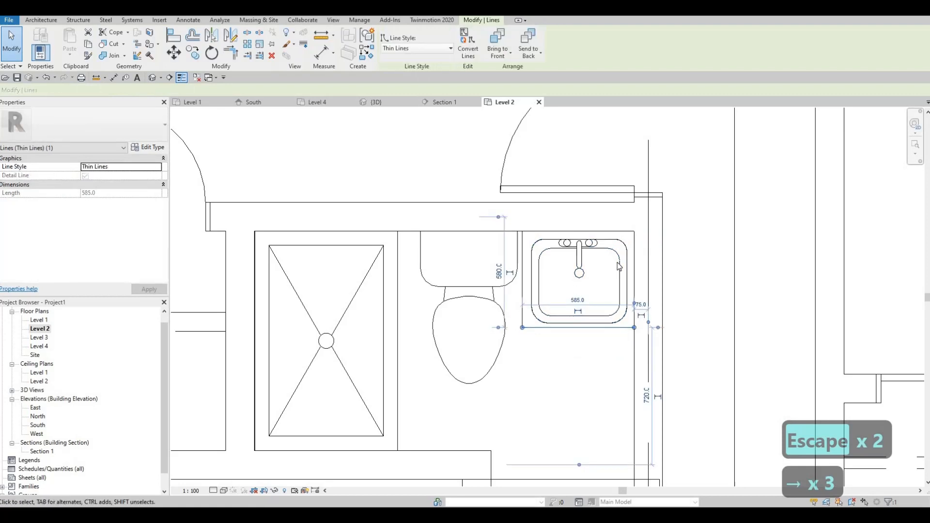
click(616, 262)
key(Up)
key(Up)
key(Up)
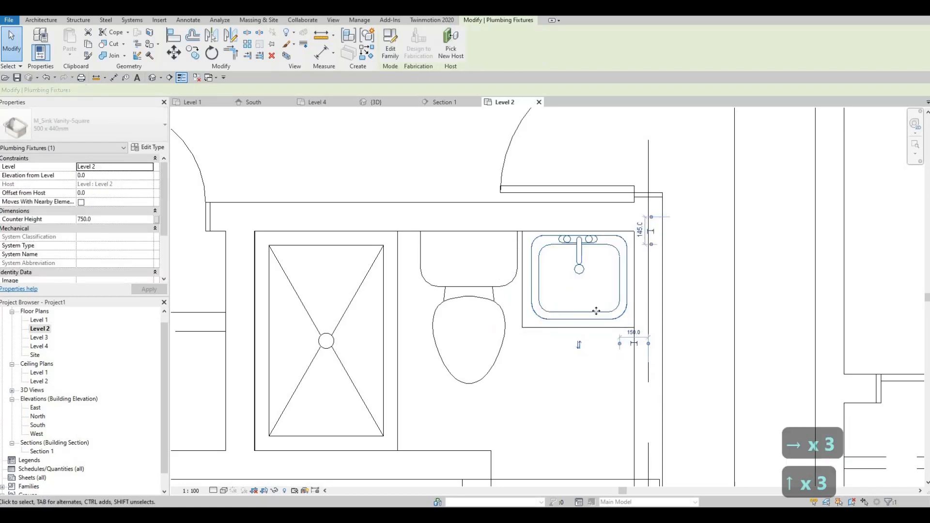
click(592, 328)
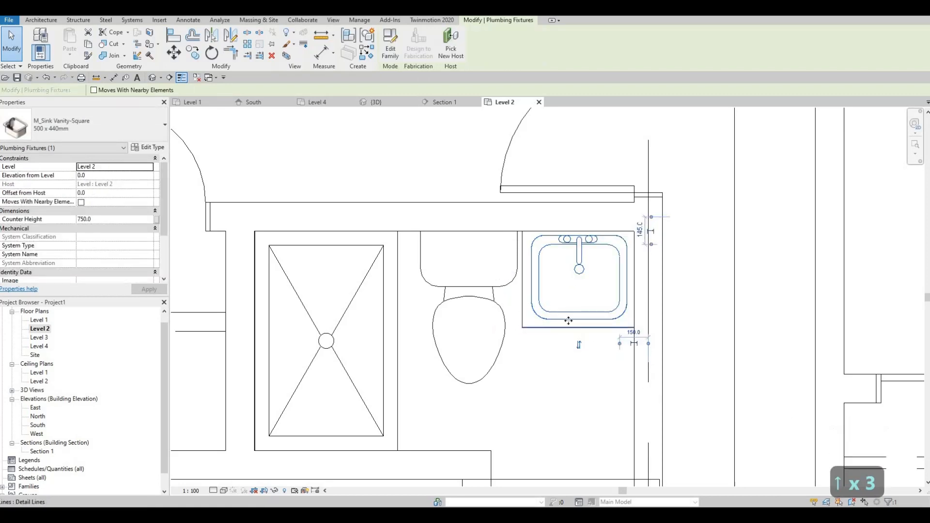
key(Up)
key(Up)
key(Up)
Nudge the left bathroom's toilet toward the shower and shift the counter's side line left toward the toilet.
click(472, 285)
key(Left)
key(Left)
key(Left)
key(Left)
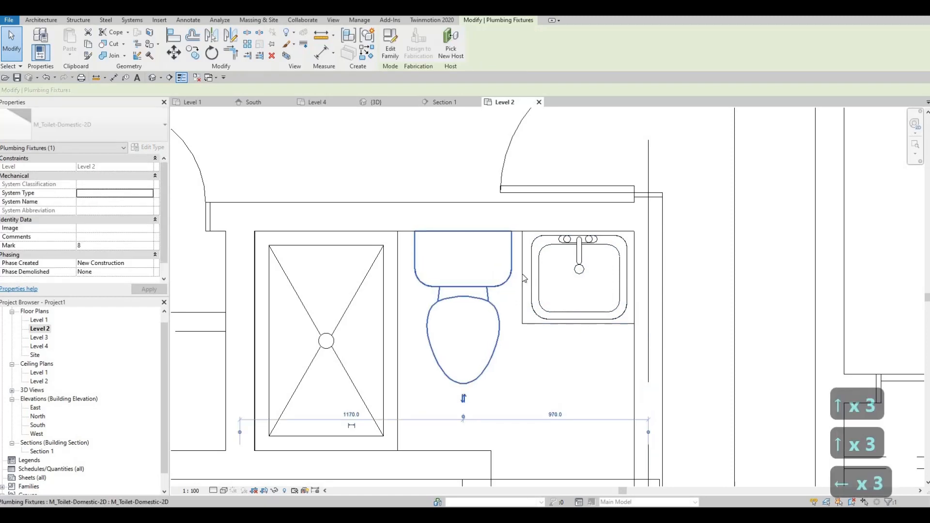
click(523, 277)
key(Left)
key(Left)
key(Left)
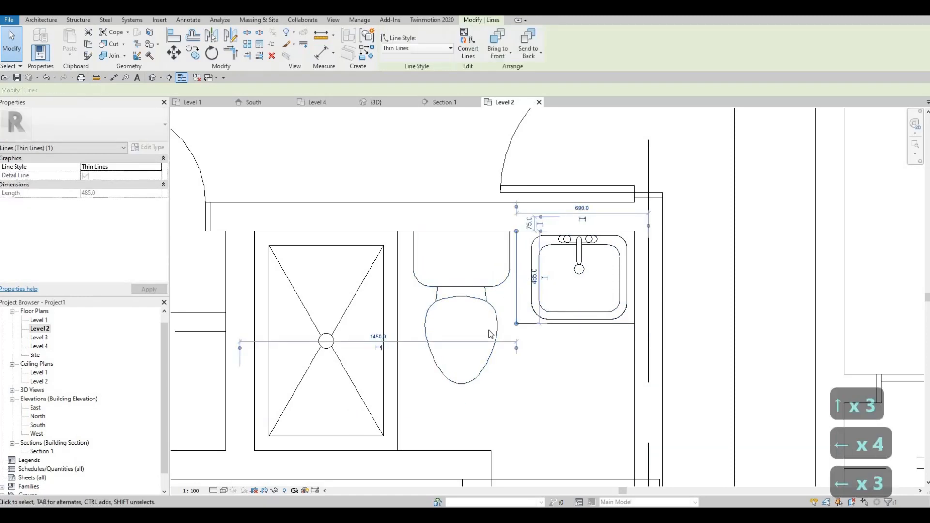
Nudge the left bathroom counter's side line slightly back toward the sink.
key(Right)
key(Escape)
key(Escape)
Load the M_Table-Night Stand family from the Canada library's Furniture > Tables folder.
scroll(532, 315, down, 5)
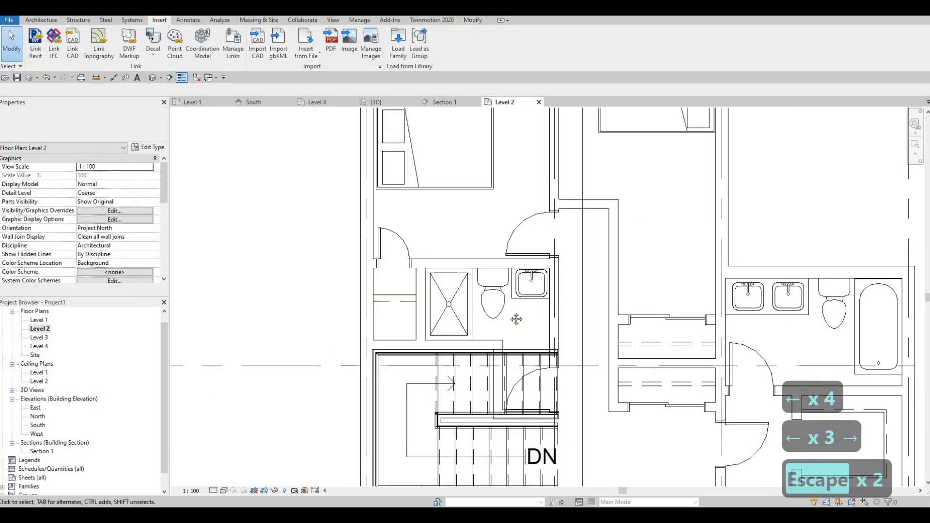
scroll(527, 319, up, 2)
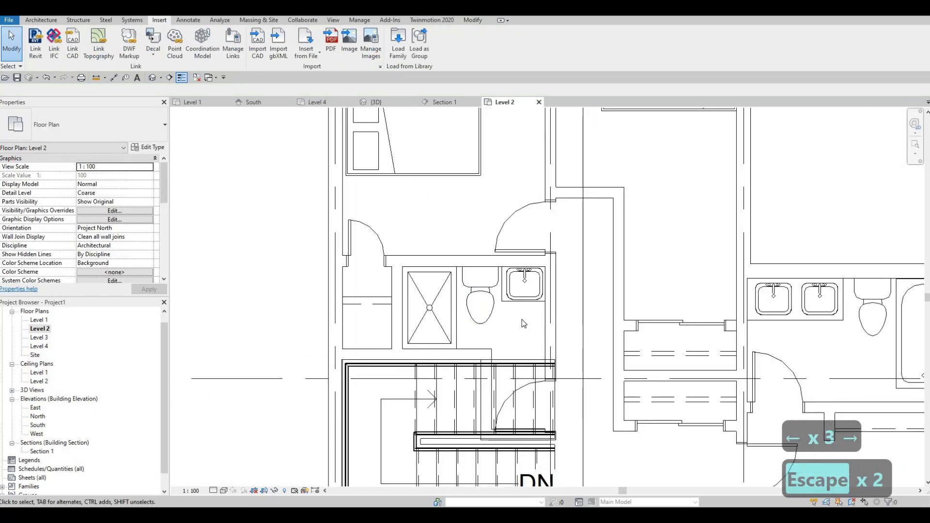
scroll(484, 312, down, 2)
scroll(490, 296, down, 3)
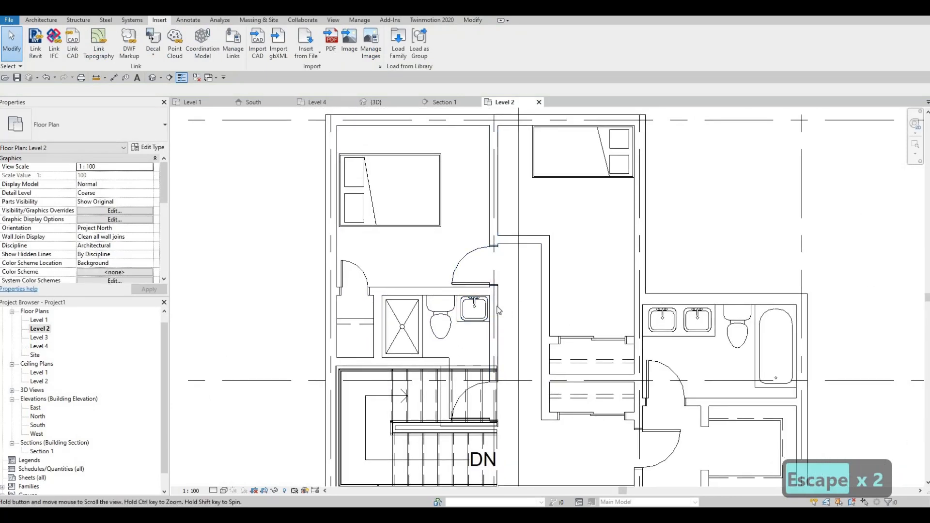
middle_drag(423, 291, 429, 335)
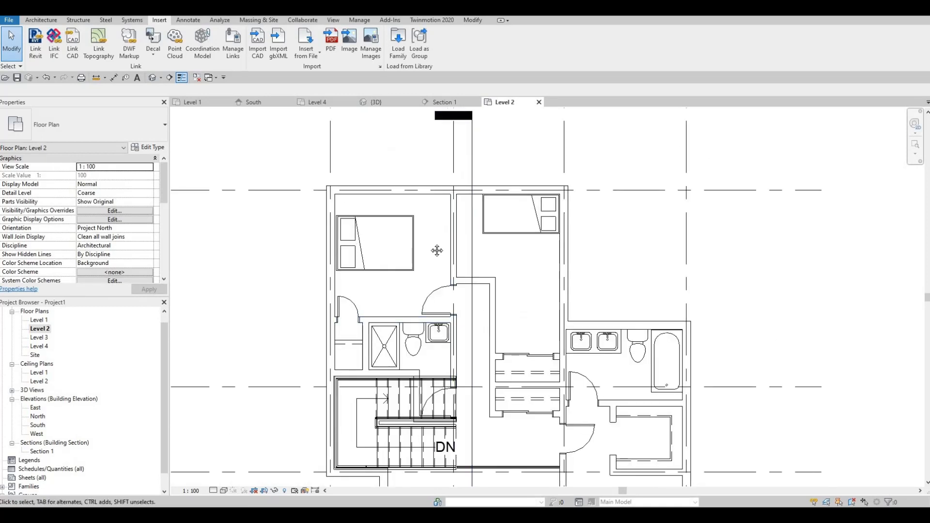
middle_drag(467, 242, 472, 238)
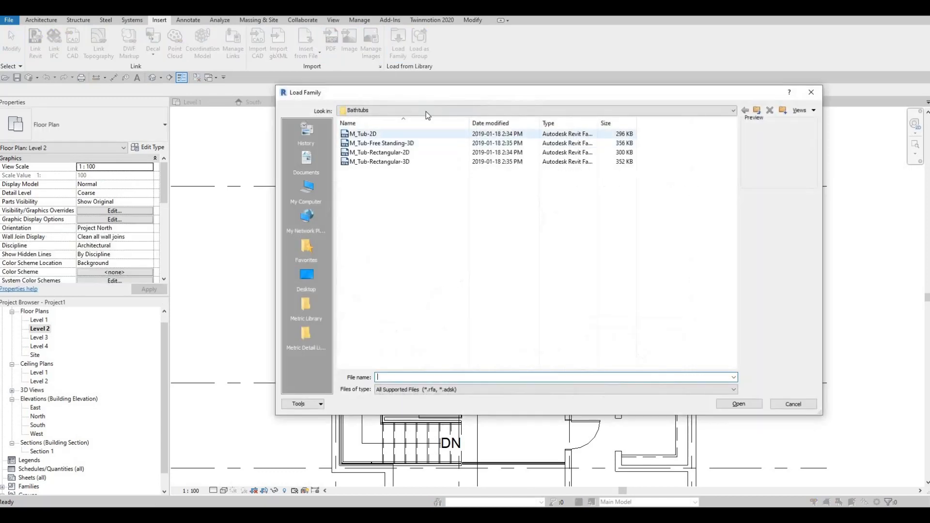
click(427, 111)
scroll(439, 161, up, 2)
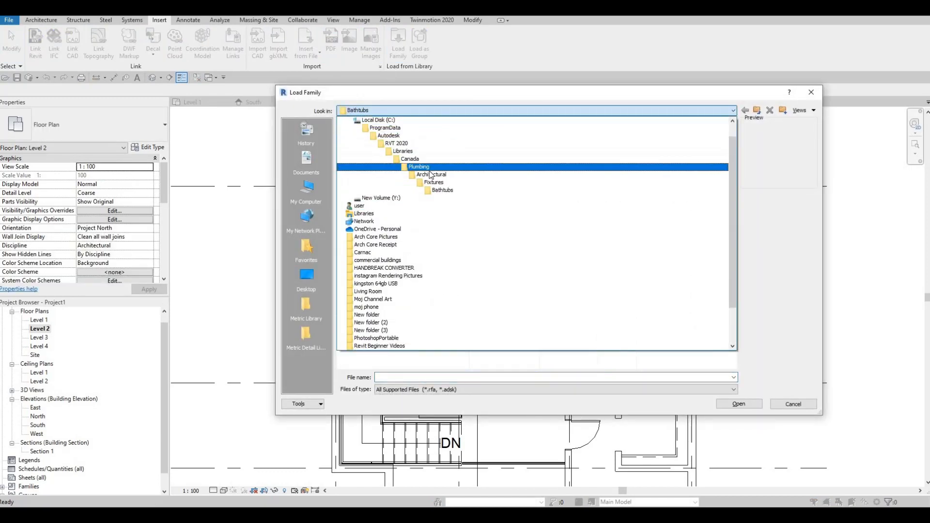
click(414, 159)
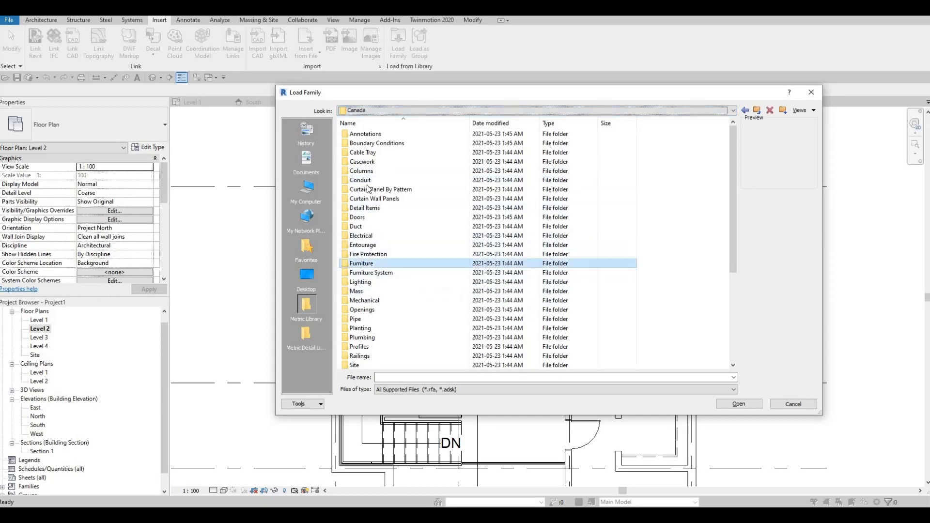
double_click(360, 264)
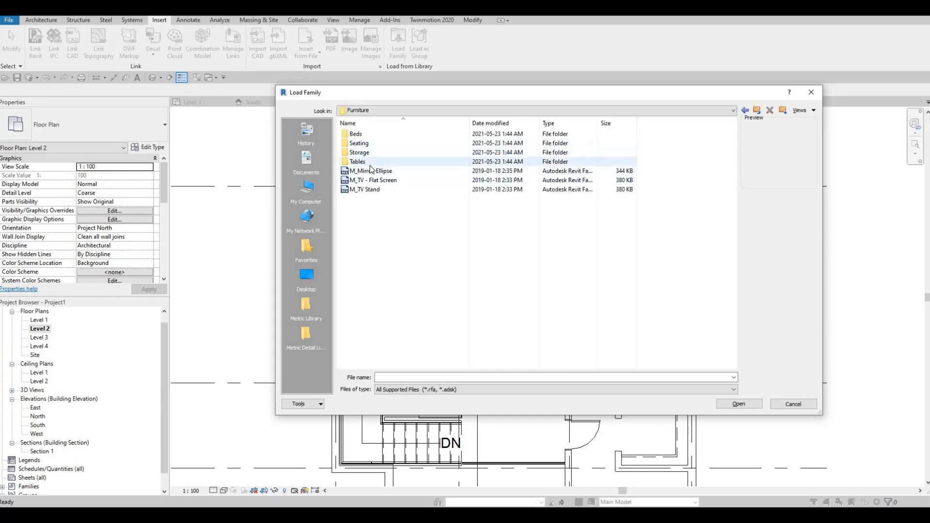
double_click(361, 161)
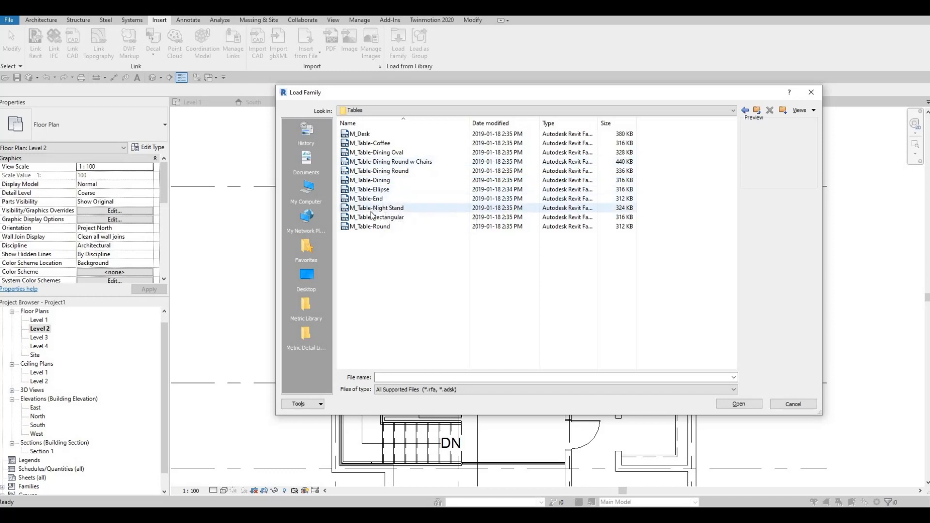
click(416, 207)
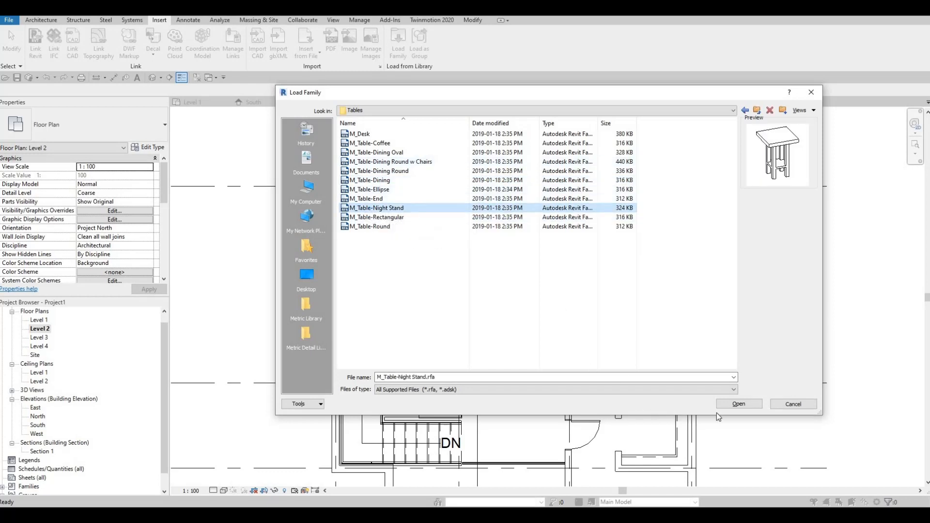
key(Return)
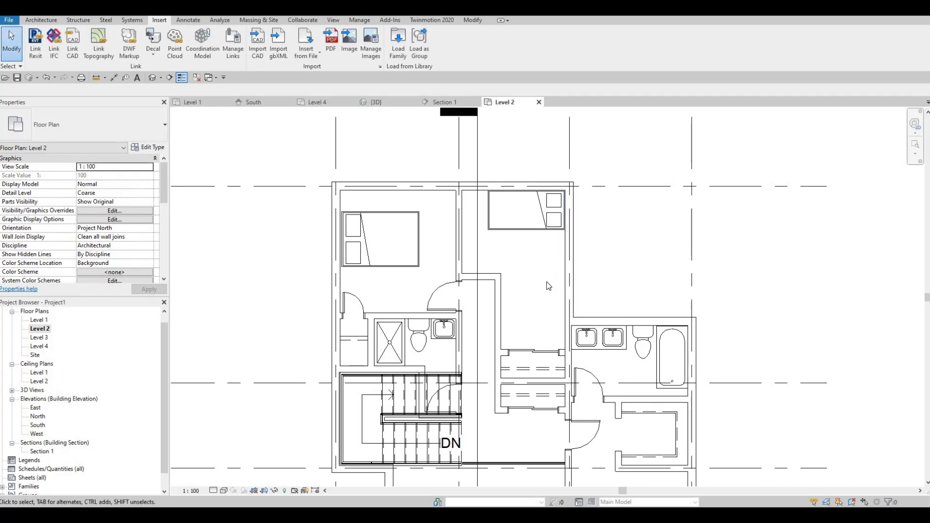
Place a 0610 x 0610 x 0762mm night stand against the wall beside the twin bed and another above the double bed.
key(c)
key(m)
scroll(551, 241, up, 2)
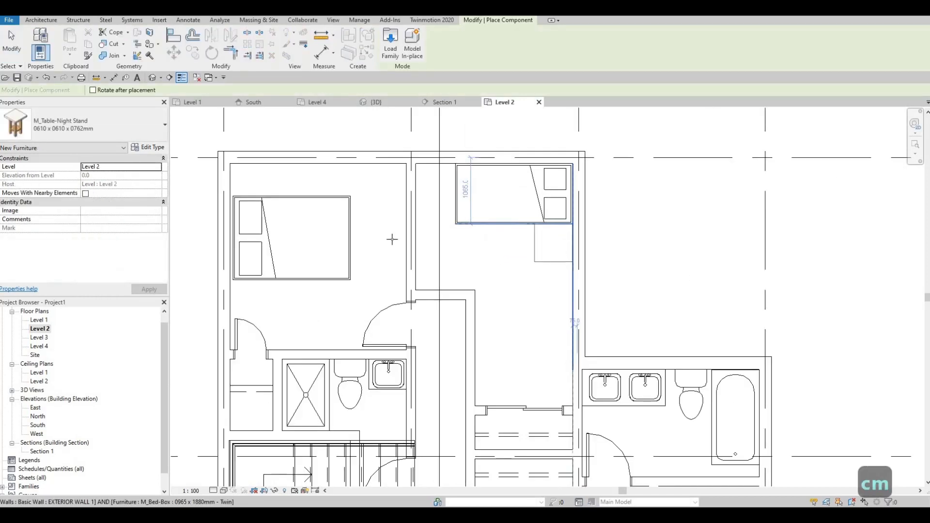
click(520, 222)
middle_drag(251, 179, 382, 236)
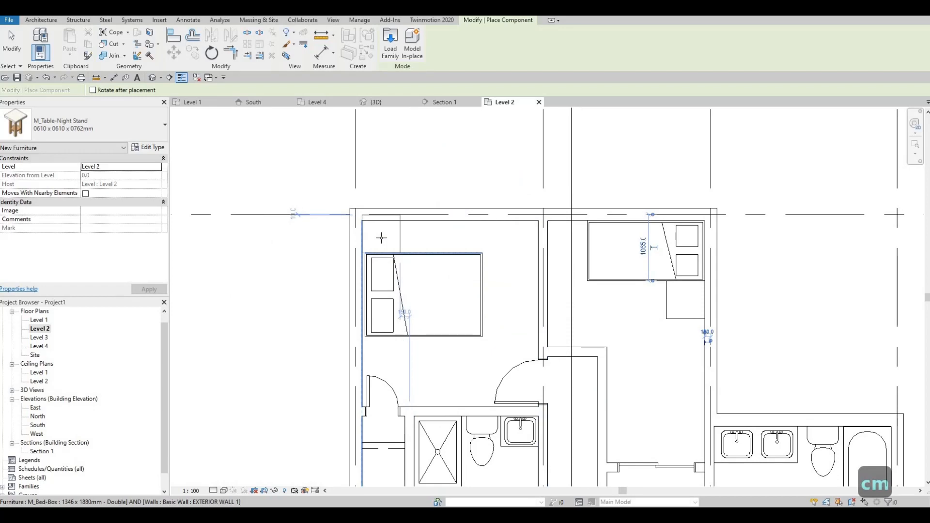
click(381, 238)
Place a night stand on each side of the queen bed in the lower bedroom, against the exterior wall.
middle_drag(654, 396, 583, 377)
scroll(583, 377, down, 1)
middle_drag(726, 363, 522, 110)
scroll(522, 111, down, 1)
scroll(540, 291, up, 3)
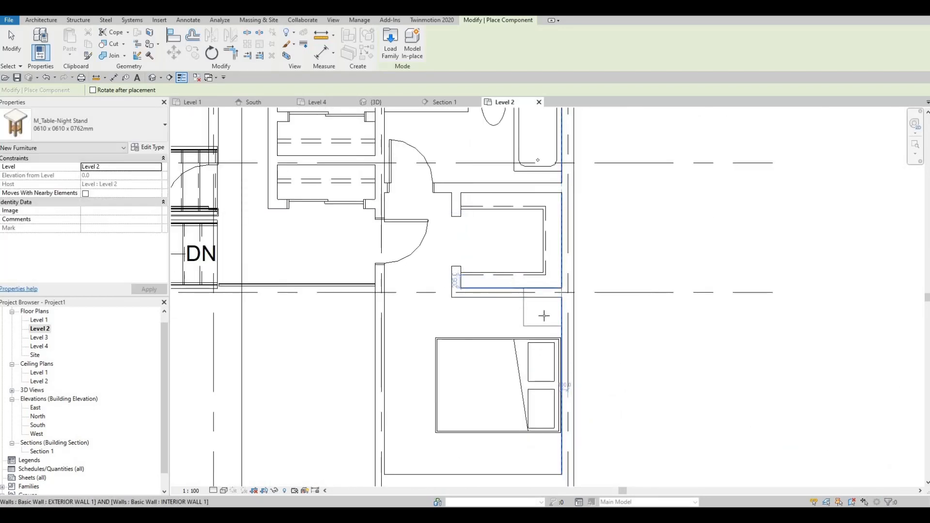
middle_drag(550, 263, 554, 155)
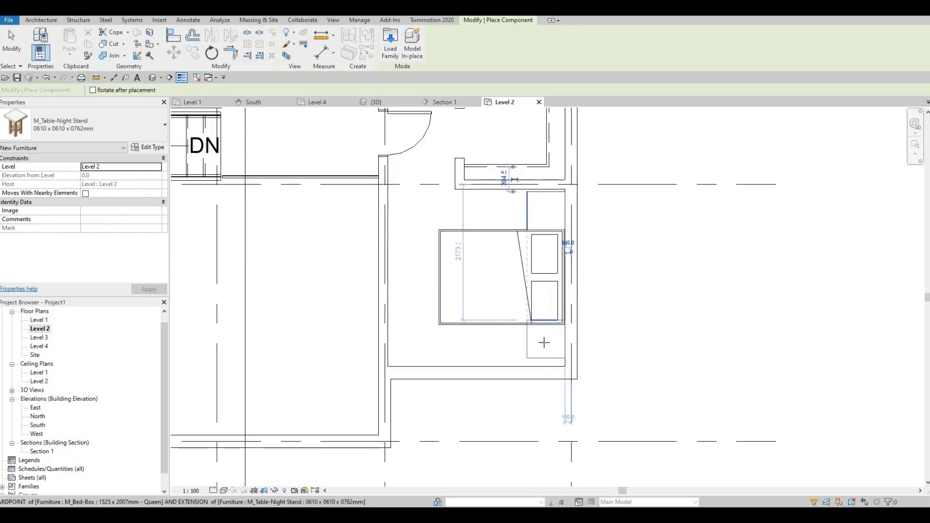
click(530, 333)
key(Escape)
key(Escape)
key(Escape)
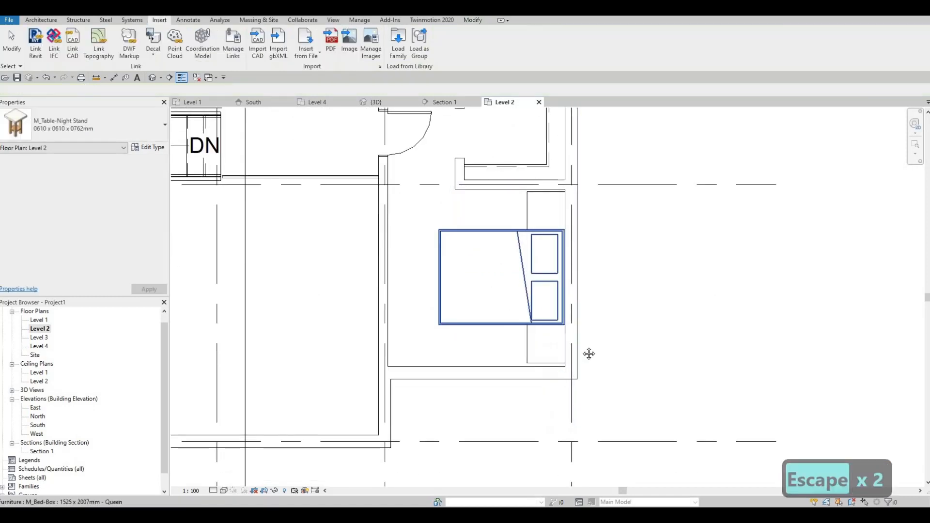
Nudge the double bed down clear of its night stand and left against the exterior wall.
middle_drag(587, 353, 588, 368)
scroll(587, 366, down, 1)
middle_drag(264, 114, 582, 307)
key(Escape)
scroll(530, 196, up, 1)
middle_drag(529, 194, 512, 312)
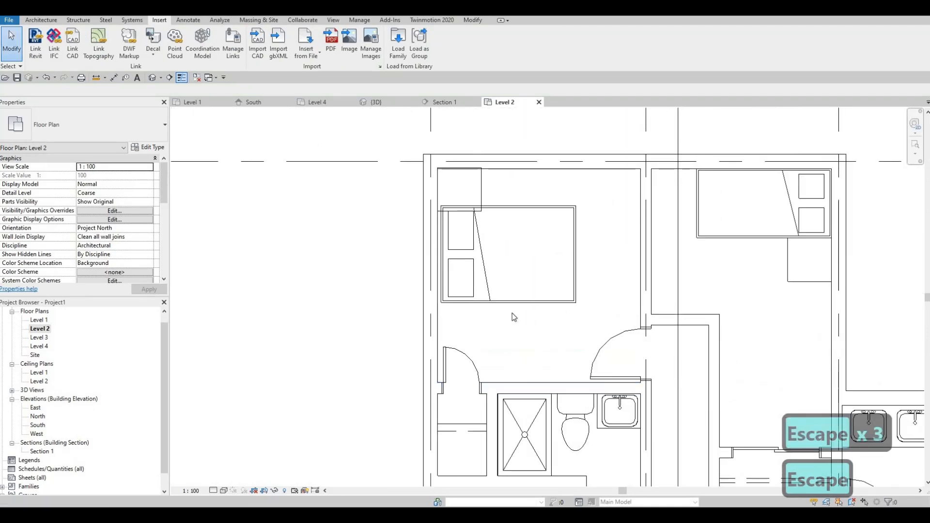
key(Escape)
click(513, 304)
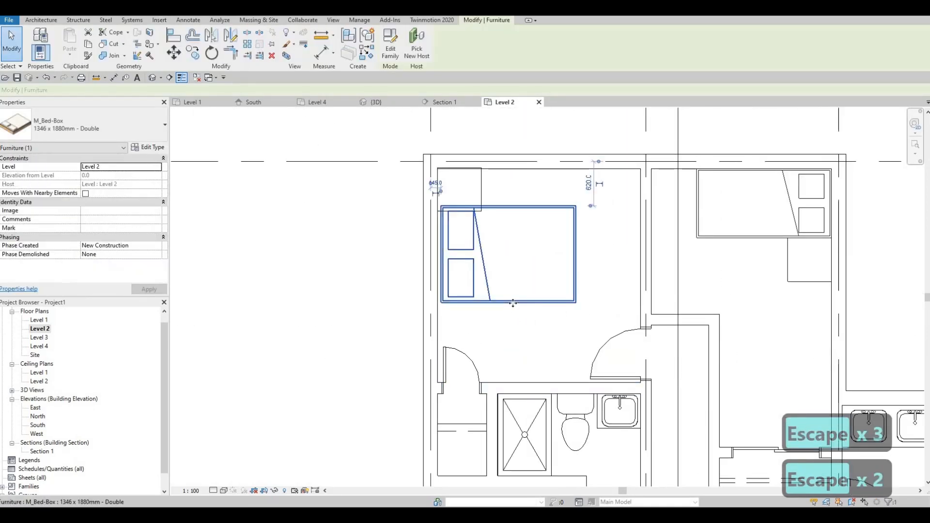
key(Down)
key(Down)
key(Down)
key(Left)
key(Down)
key(Down)
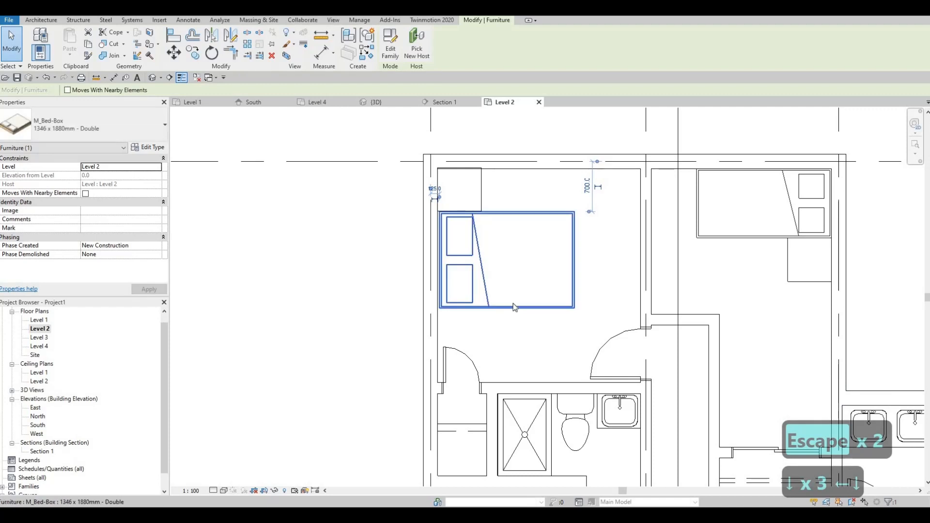
key(Escape)
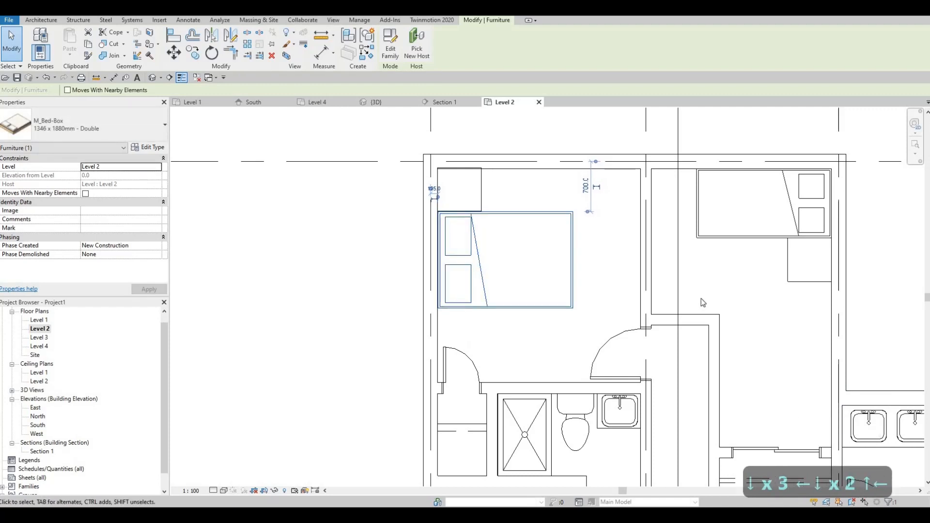
Load the M_Table Lamp - Standard family from the Canada library's Lighting > Architectural > Internal folder.
middle_drag(780, 317, 695, 318)
scroll(687, 291, down, 3)
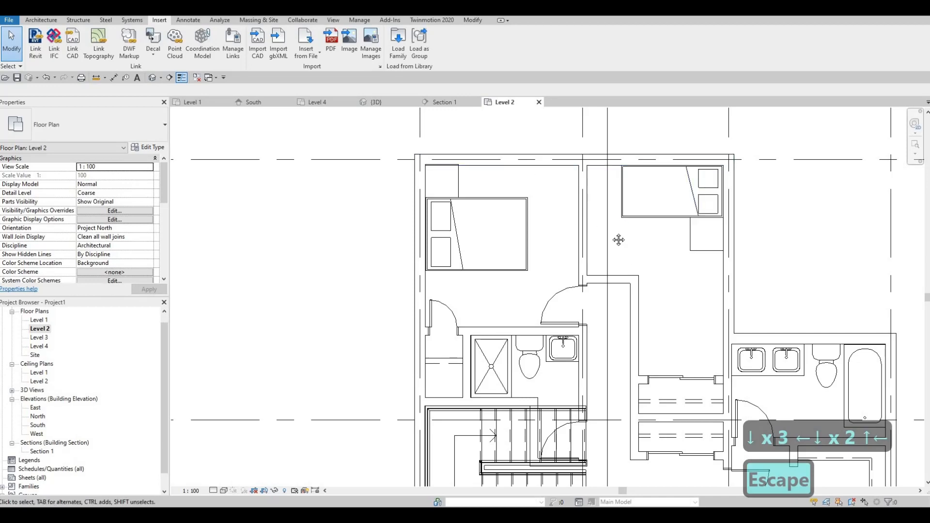
middle_drag(666, 267, 637, 209)
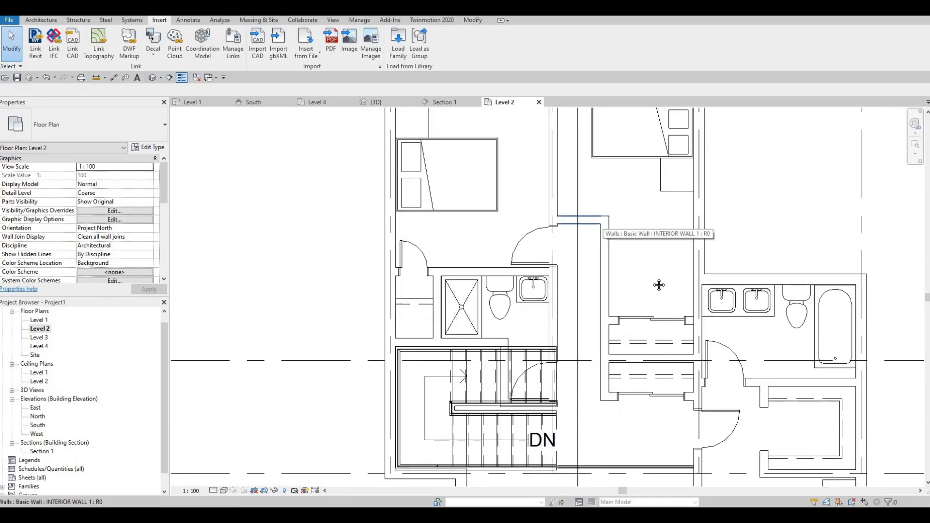
middle_drag(660, 284, 692, 268)
middle_drag(388, 158, 390, 225)
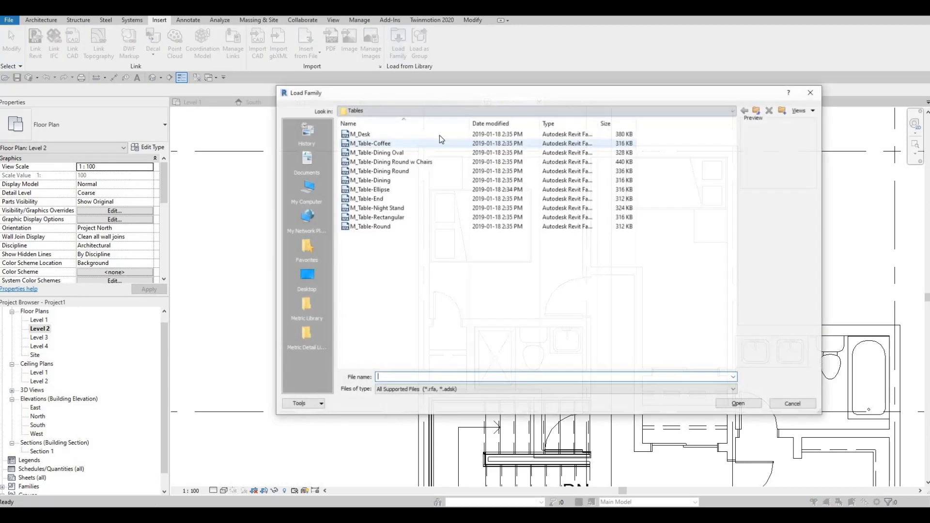
click(405, 110)
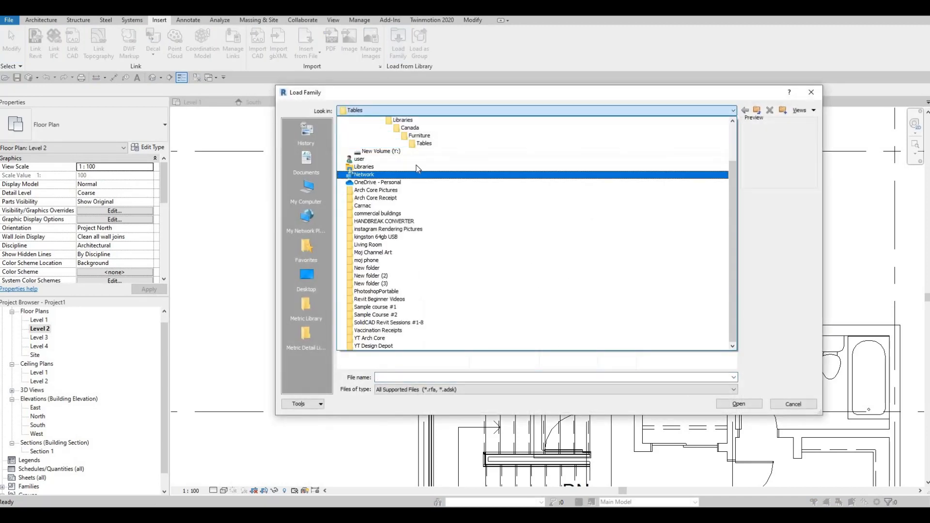
scroll(416, 165, up, 3)
click(415, 236)
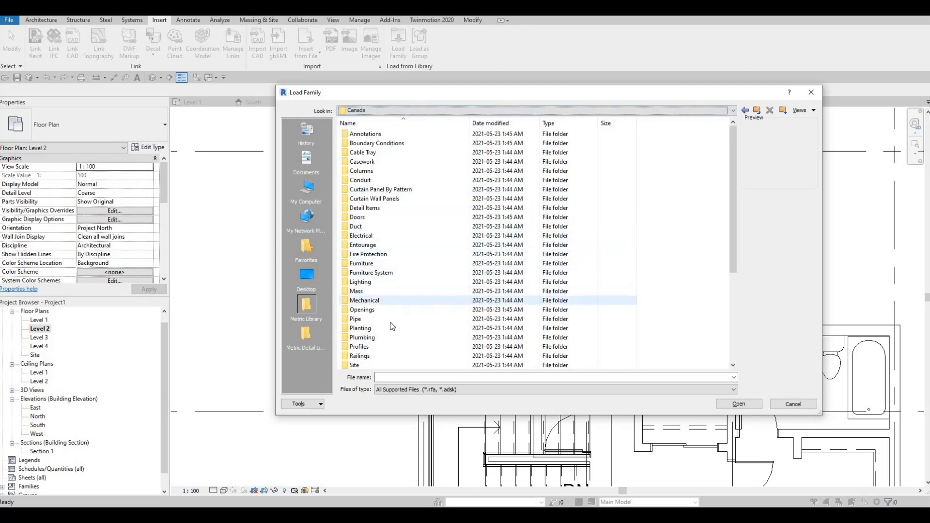
scroll(387, 305, down, 2)
scroll(373, 314, up, 2)
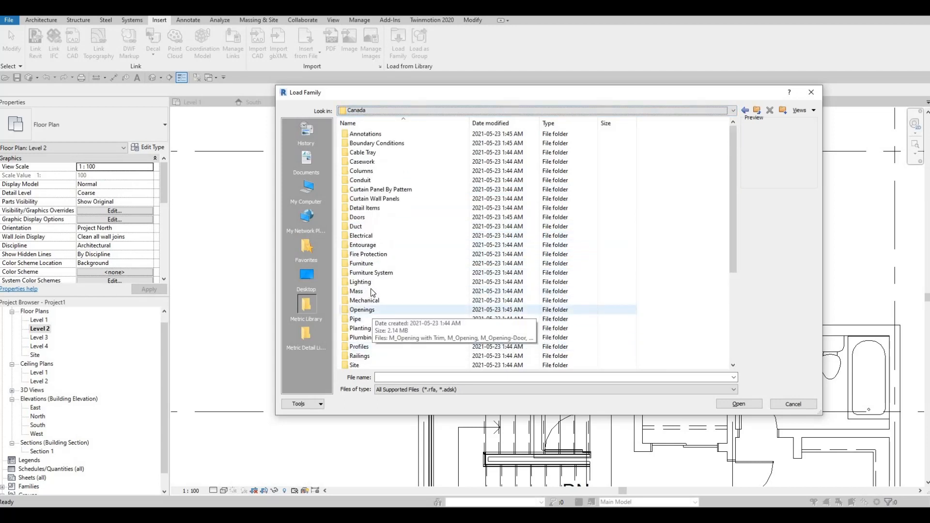
double_click(377, 283)
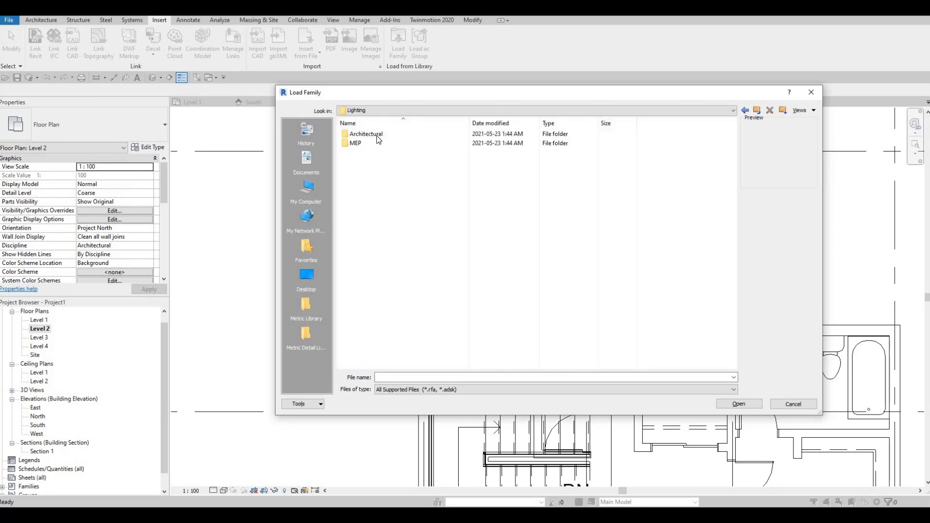
double_click(378, 136)
double_click(369, 142)
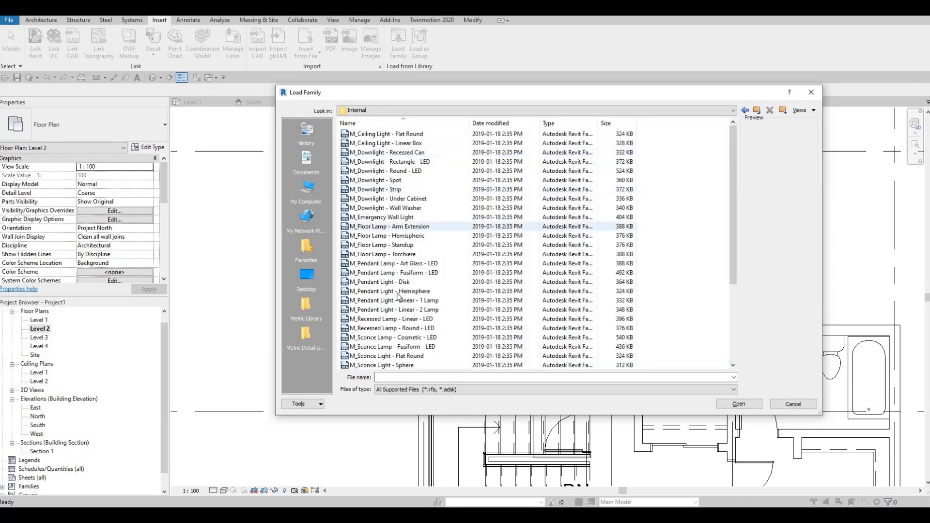
scroll(374, 322, down, 3)
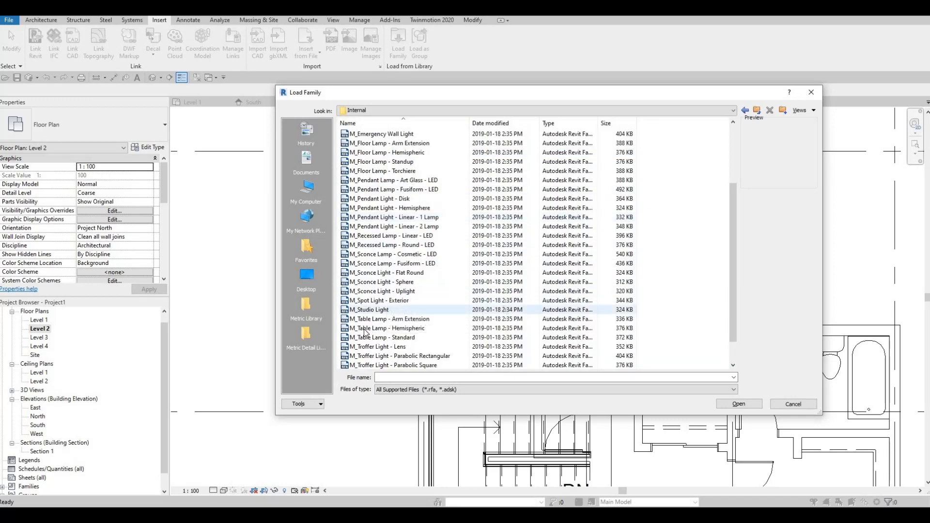
click(364, 336)
scroll(358, 329, down, 1)
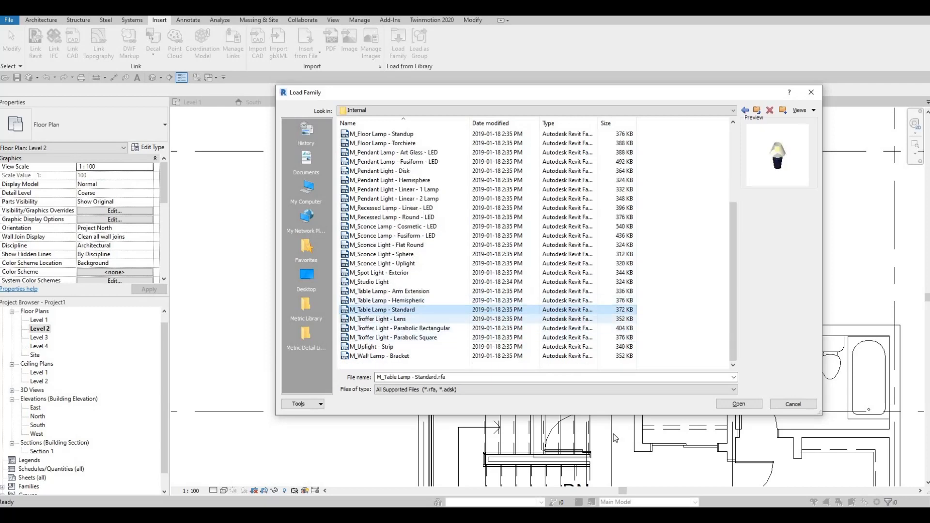
click(751, 405)
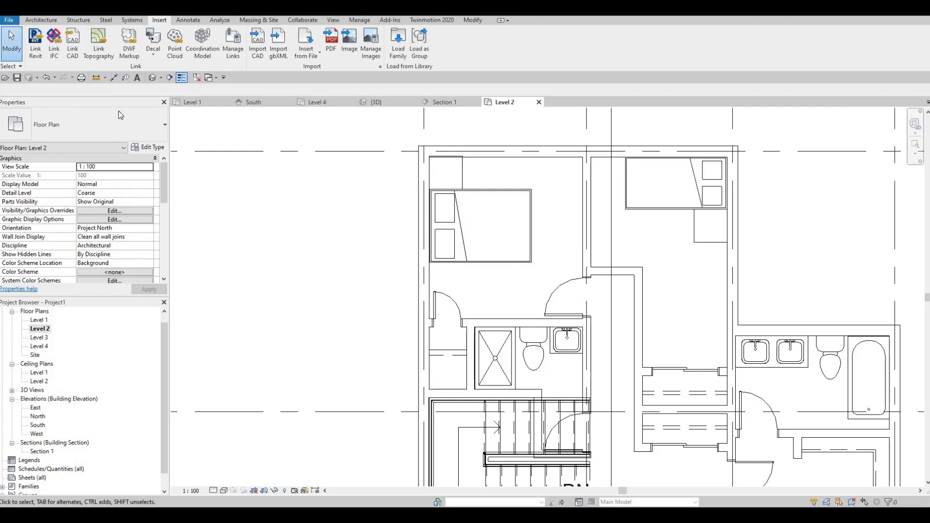
Place 60W - 120V standard table lamps at an elevation of 700 on the double and twin beds' night stands.
key(c)
key(m)
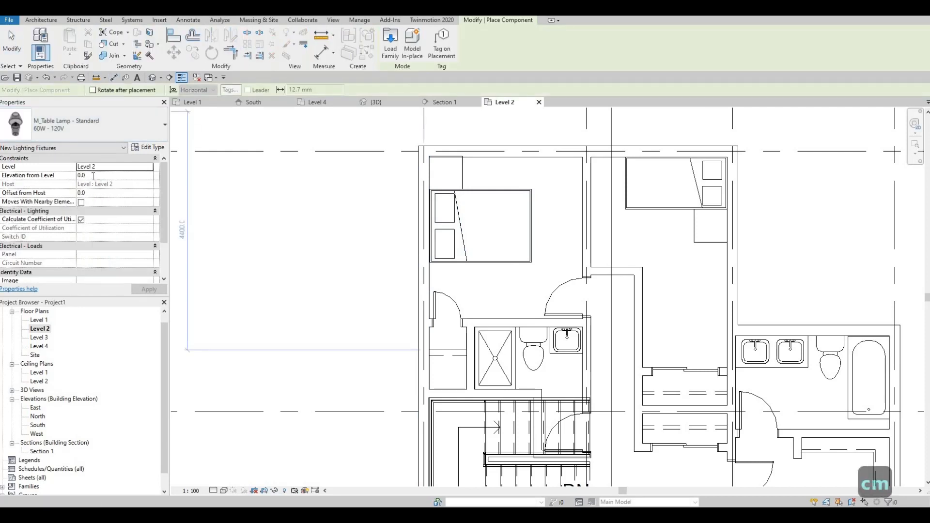
click(93, 176)
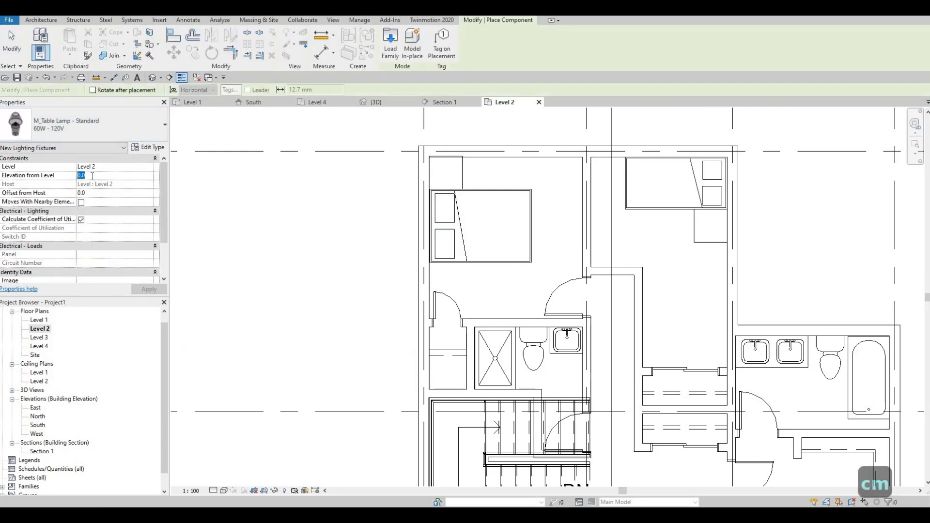
text(700)
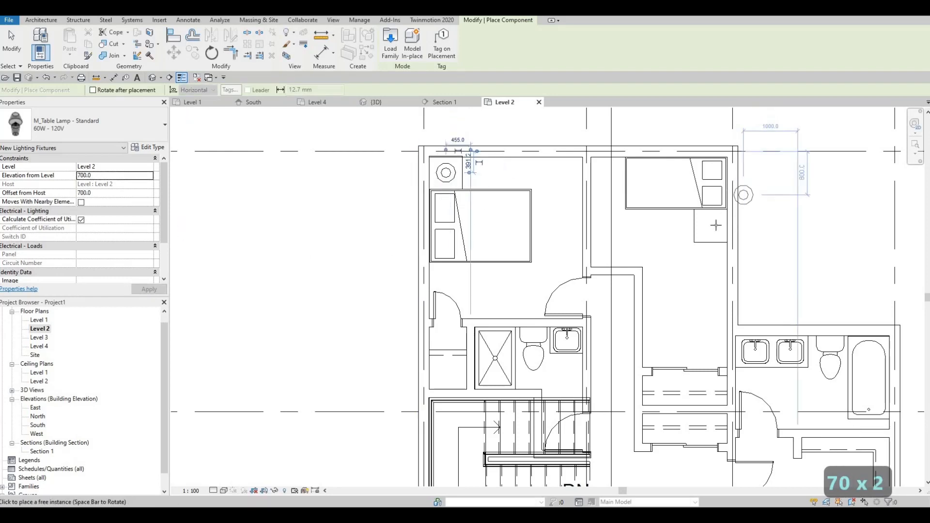
click(710, 226)
scroll(716, 270, down, 3)
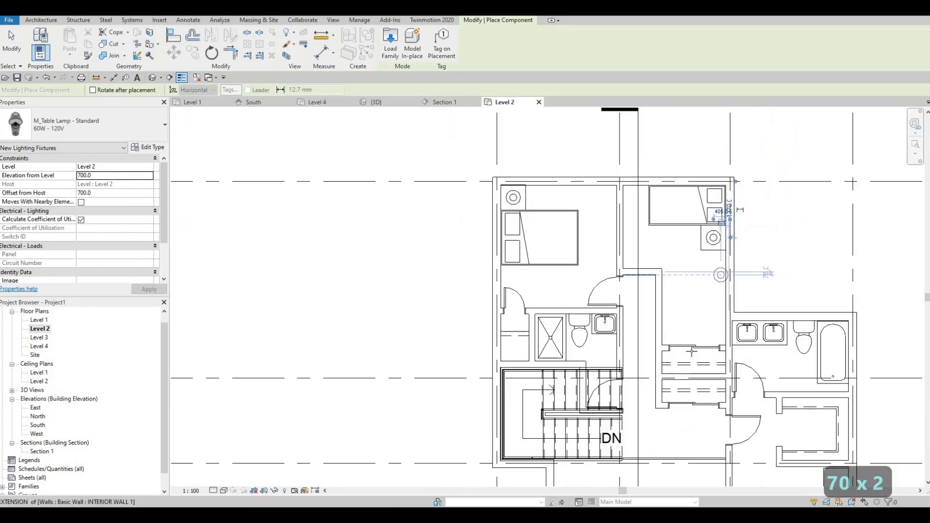
Place a 60W - 120V table lamp on each of the queen bed's night stands and delete the off-centre duplicate on the upper one.
middle_drag(714, 328, 629, 216)
scroll(740, 341, up, 2)
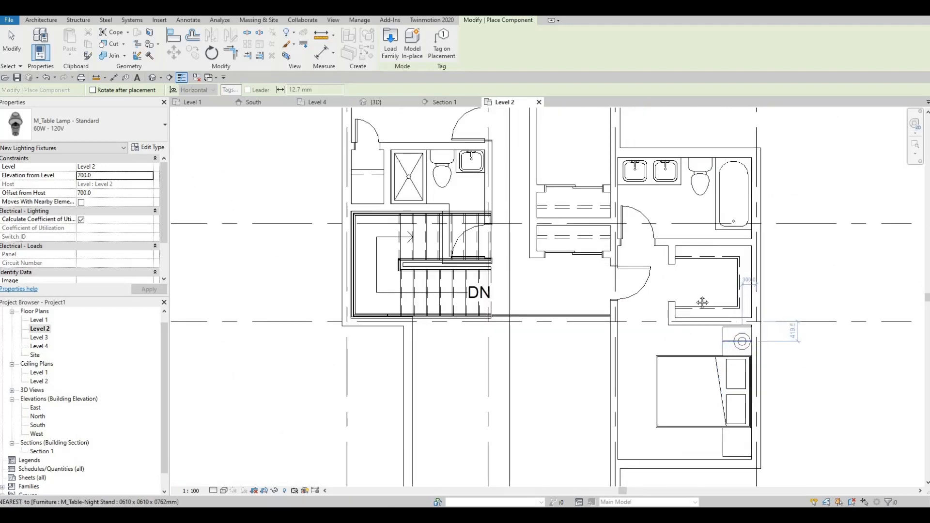
middle_drag(719, 320, 700, 196)
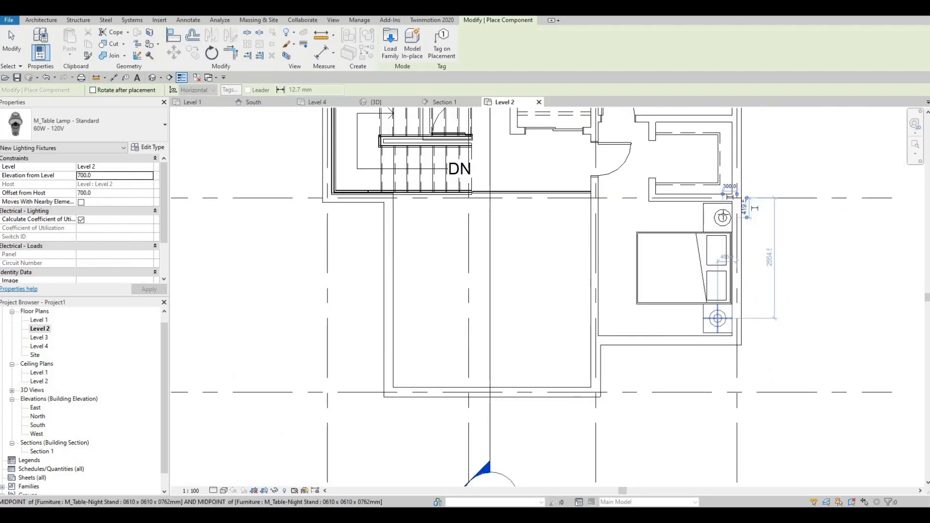
scroll(722, 199, up, 5)
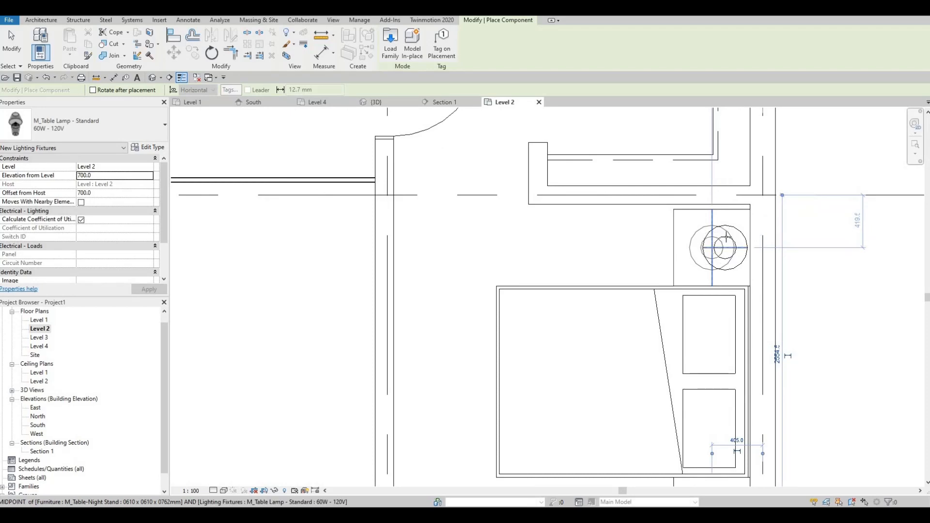
click(725, 238)
key(Escape)
key(Escape)
key(Escape)
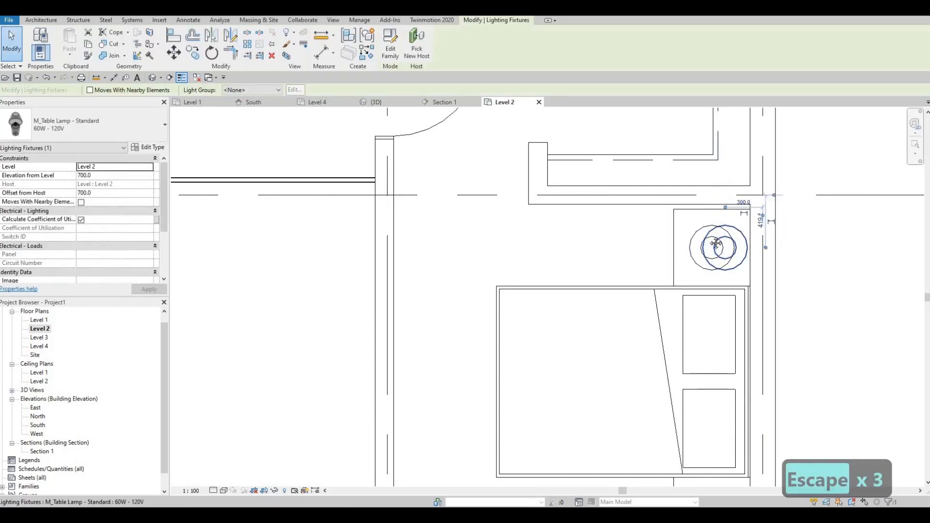
key(Delete)
Review the furniture layout across the Level 2 bedrooms and bathrooms.
scroll(591, 253, down, 6)
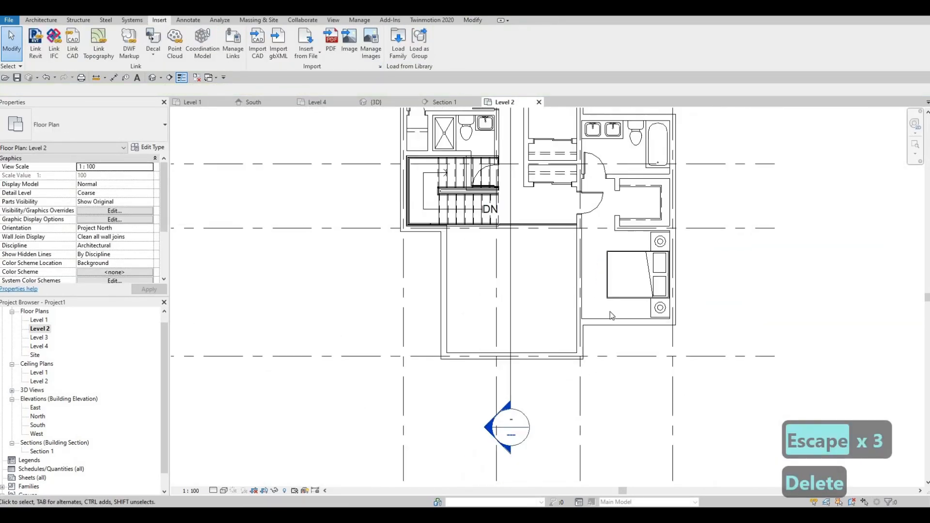
middle_drag(582, 256, 600, 315)
scroll(600, 314, down, 2)
scroll(585, 248, up, 1)
mouse_move(534, 199)
middle_down()
mouse_move(536, 248)
mouse_move(537, 197)
middle_up()
scroll(539, 208, up, 1)
scroll(532, 234, up, 1)
scroll(555, 242, down, 1)
middle_drag(576, 234, 571, 248)
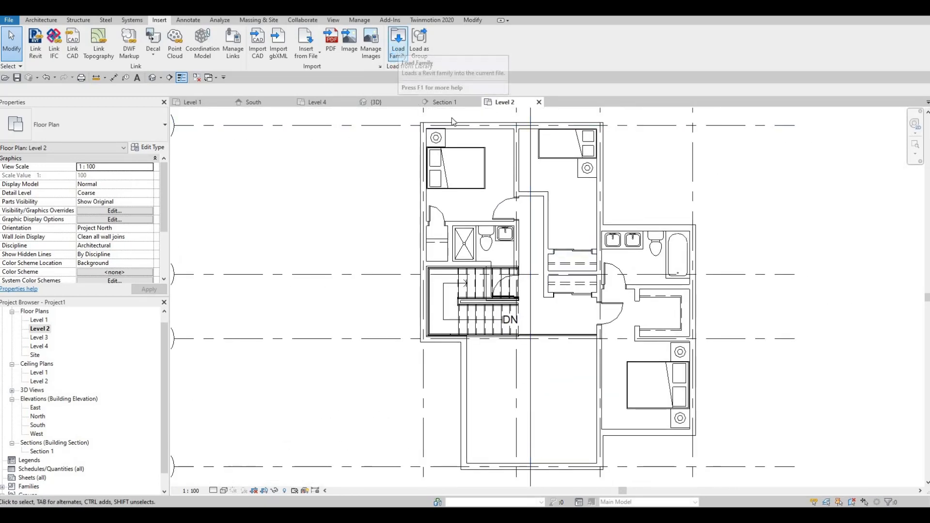
Load the M_Desk family from the Canada library's Furniture > Tables folder, overwriting the existing version and its parameter values.
click(488, 112)
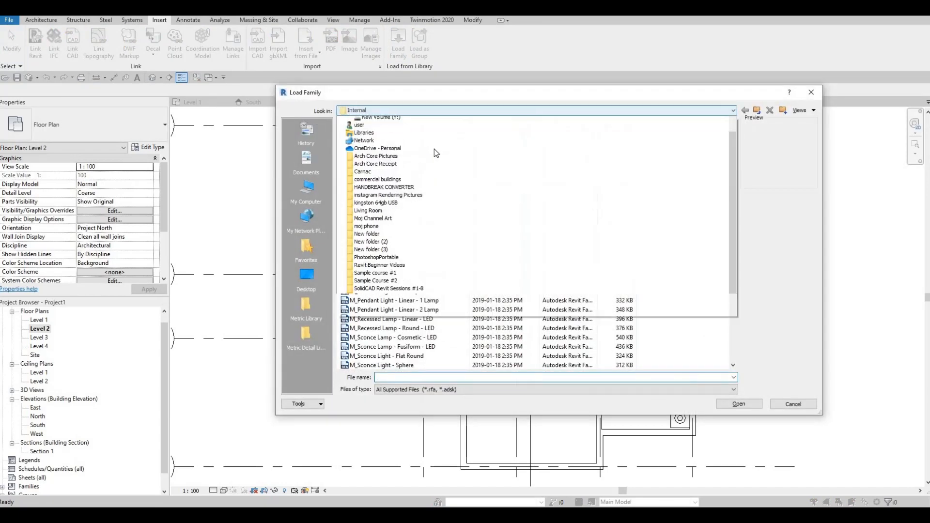
scroll(431, 149, up, 3)
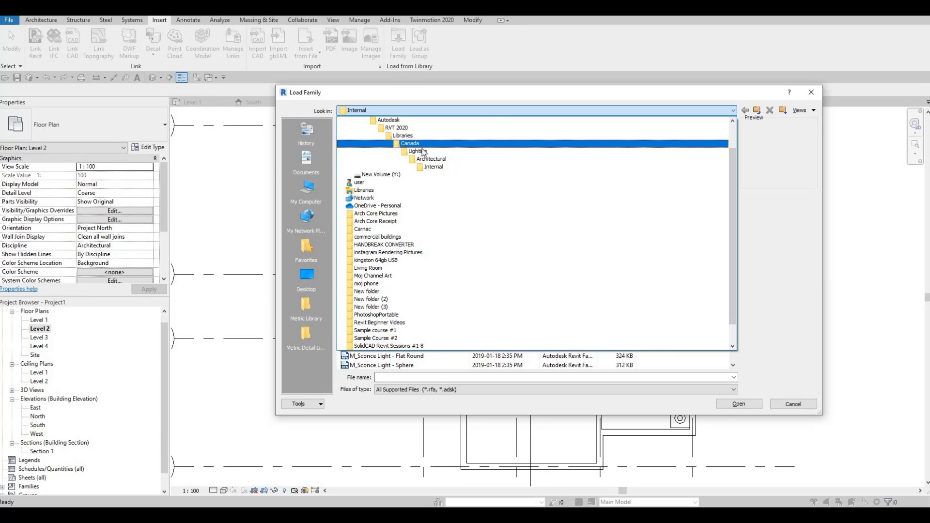
click(411, 144)
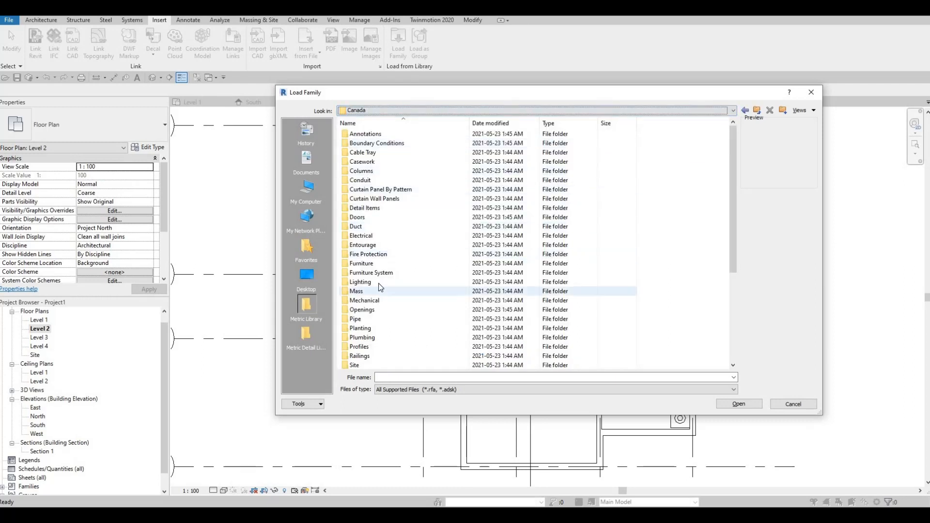
double_click(370, 263)
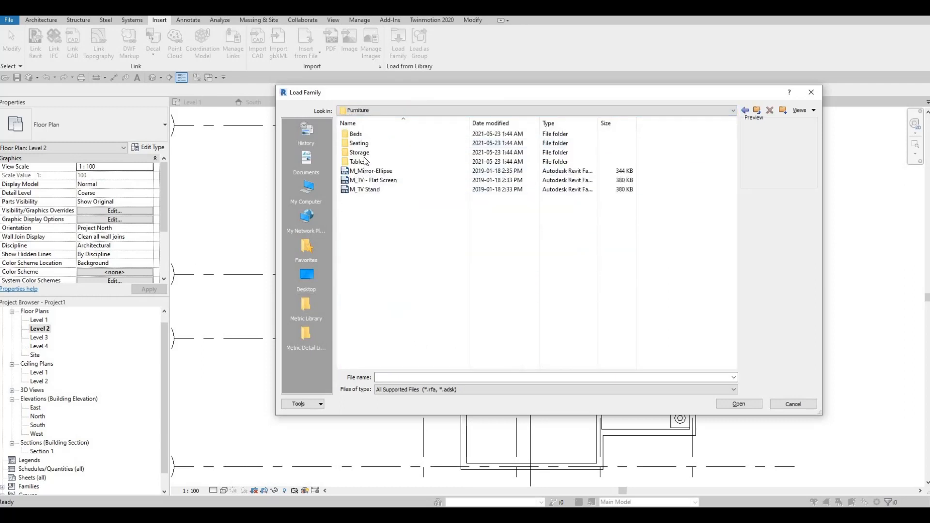
double_click(368, 162)
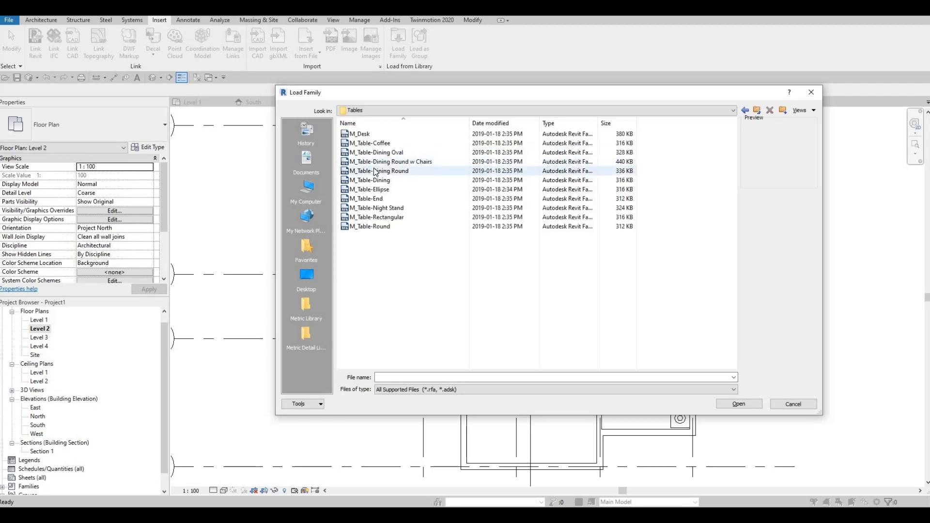
click(361, 133)
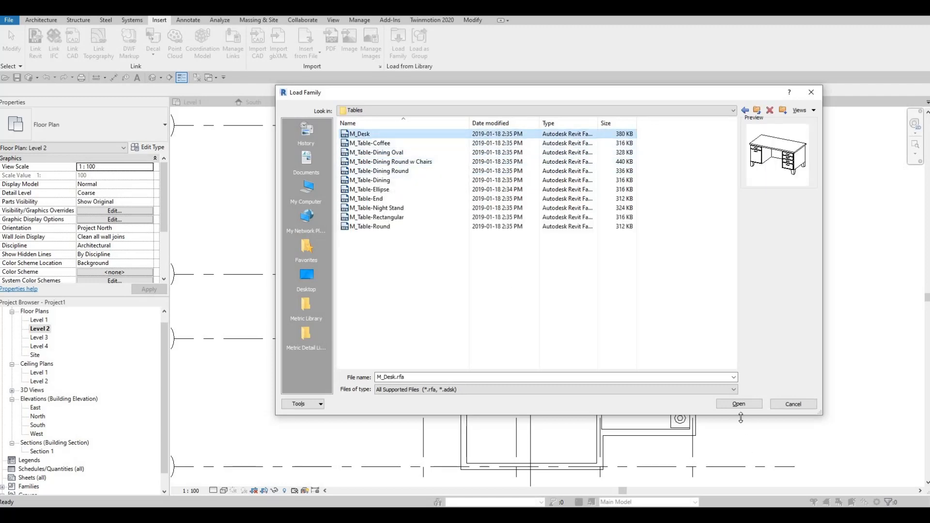
key(Return)
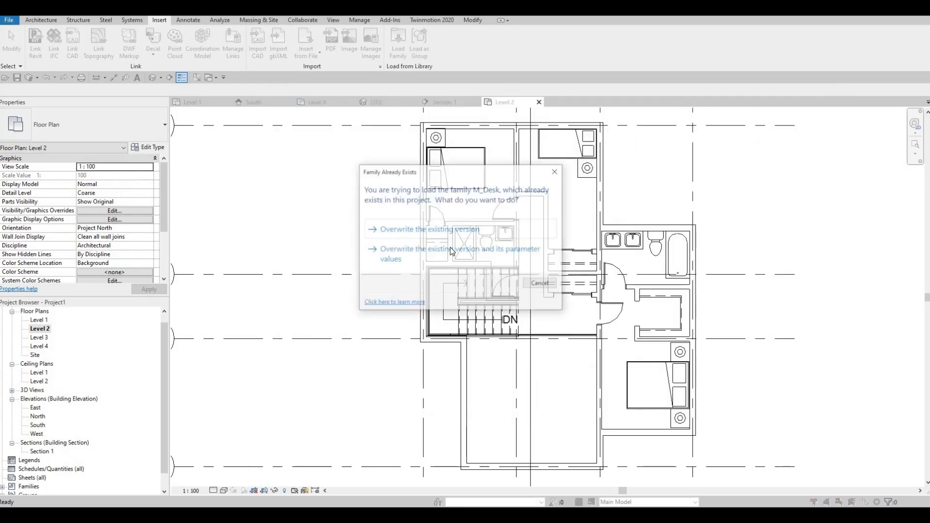
click(527, 245)
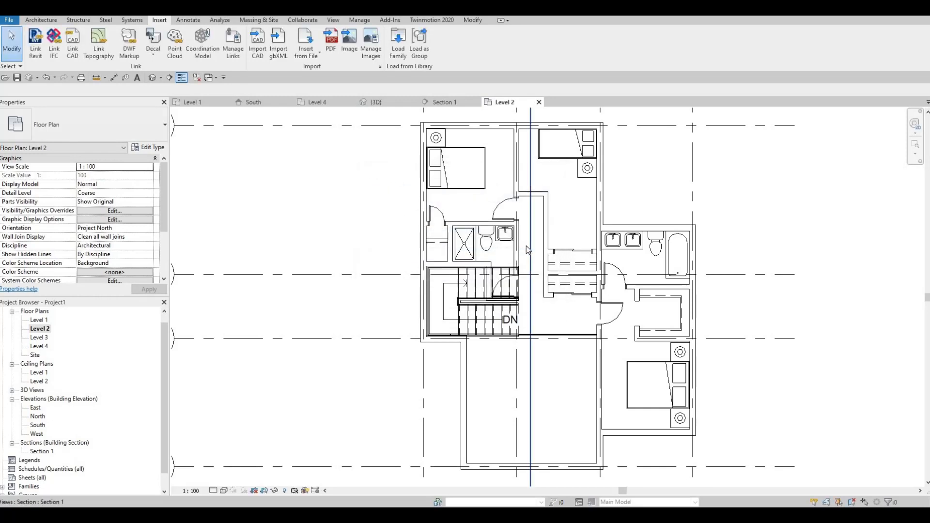
key(c)
key(m)
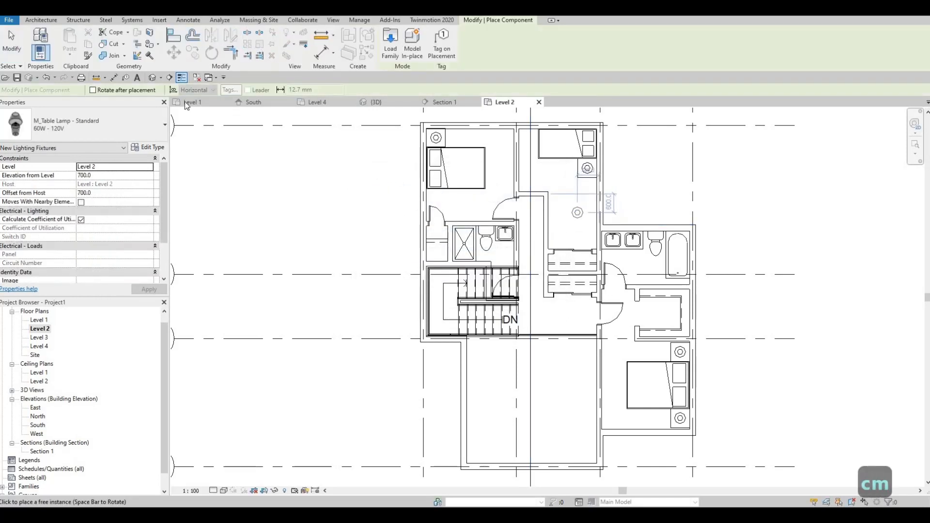
key(Escape)
key(Escape)
Place a 1525 x 762mm M_Desk lengthwise along the exterior wall below the night stand in the twin bedroom.
click(43, 21)
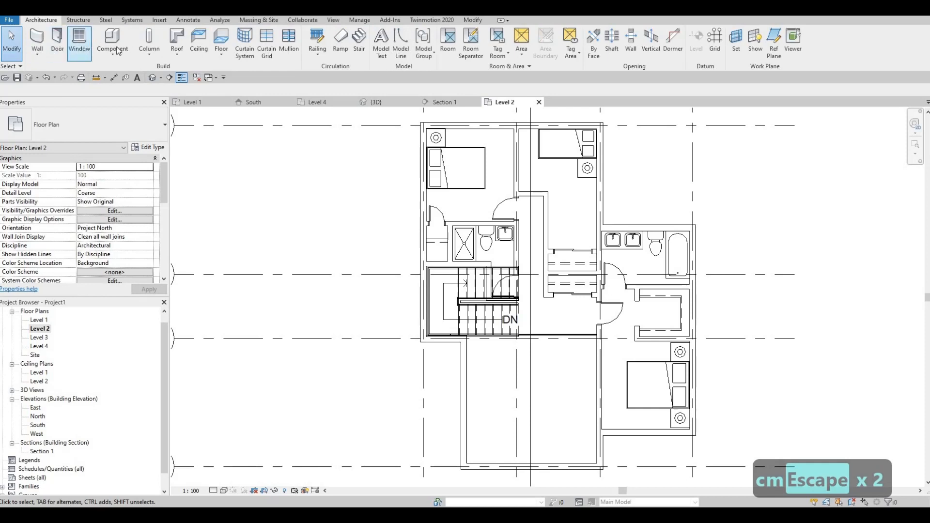
click(112, 41)
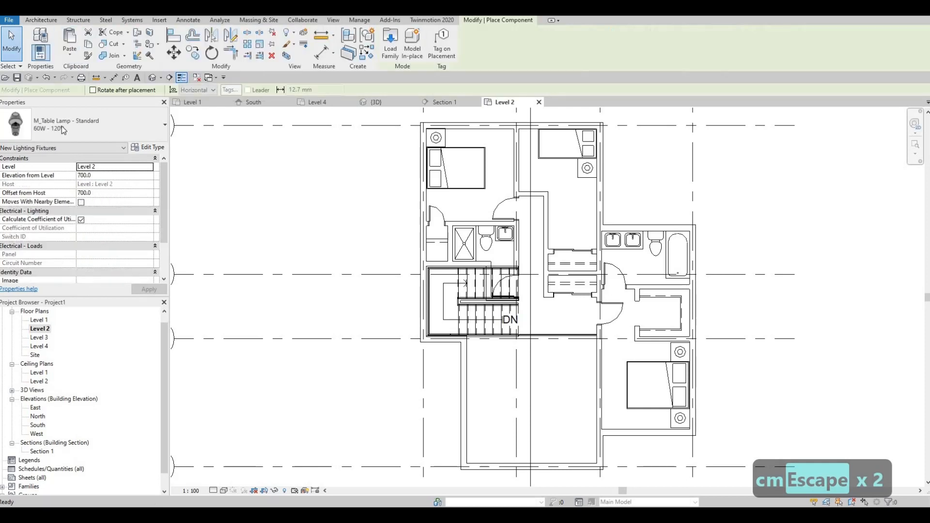
click(64, 127)
scroll(63, 197, up, 12)
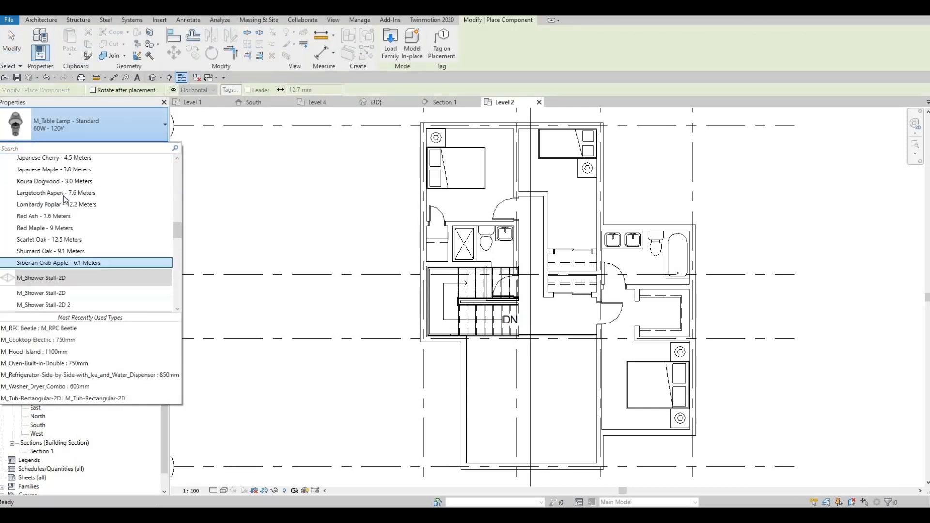
scroll(63, 197, up, 2)
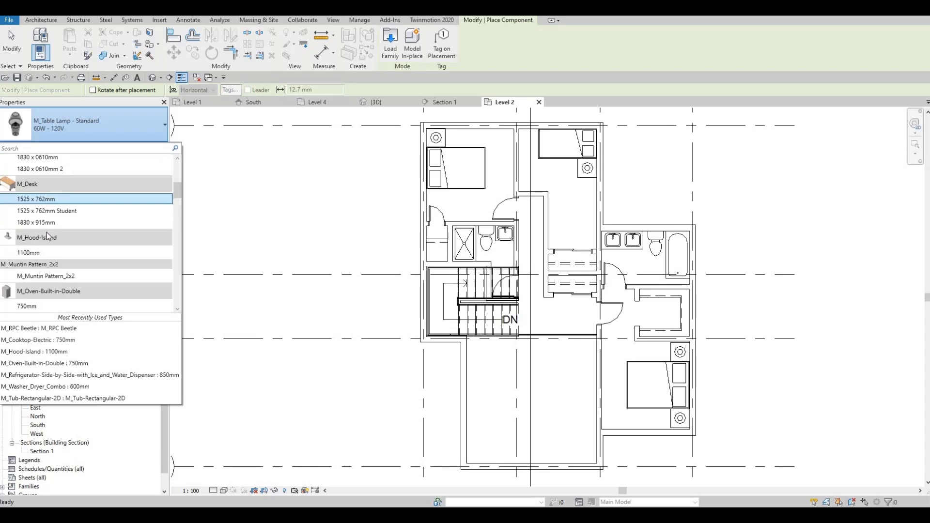
click(53, 199)
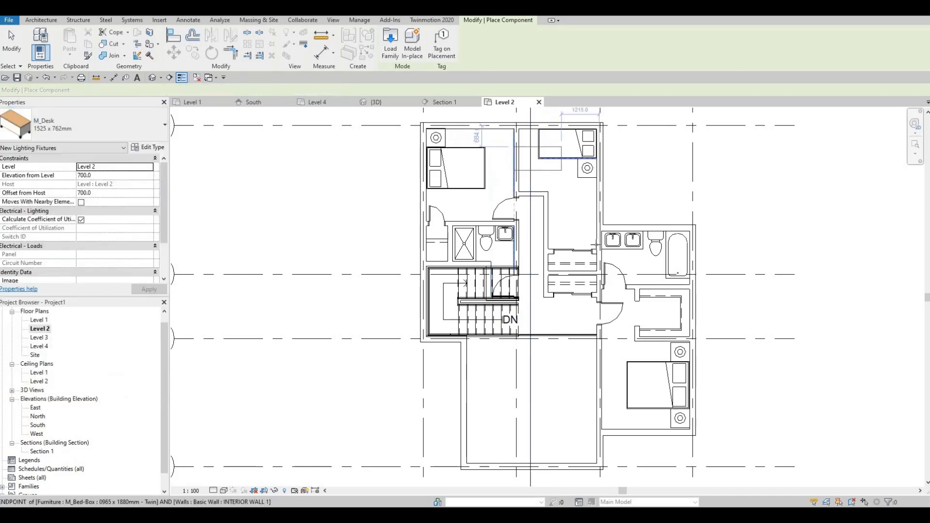
scroll(597, 245, up, 2)
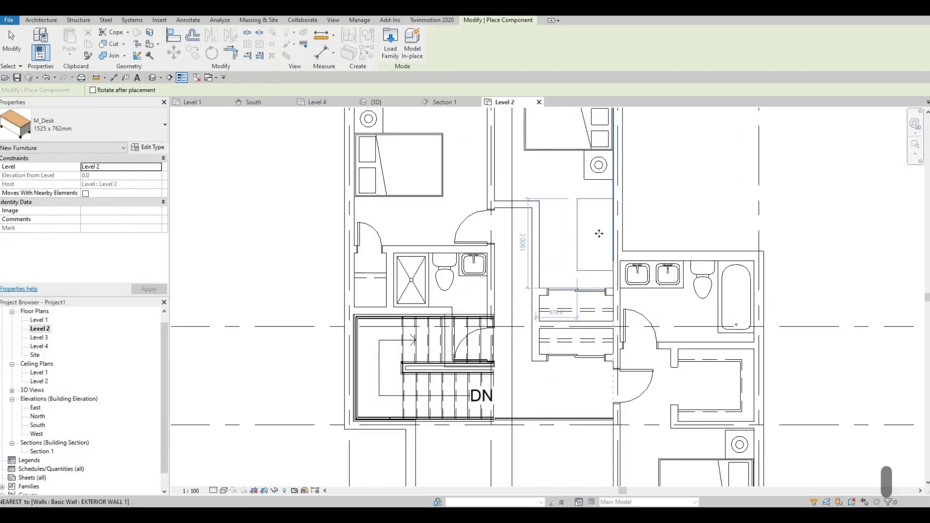
click(602, 231)
key(Escape)
key(Escape)
key(Escape)
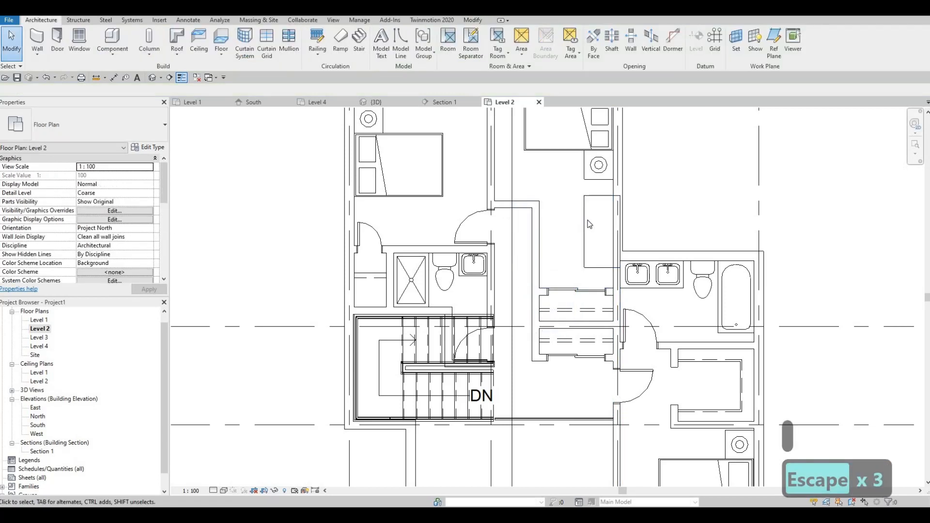
Nudge the desk left, away from the exterior wall.
click(590, 224)
key(Left)
key(Left)
key(Left)
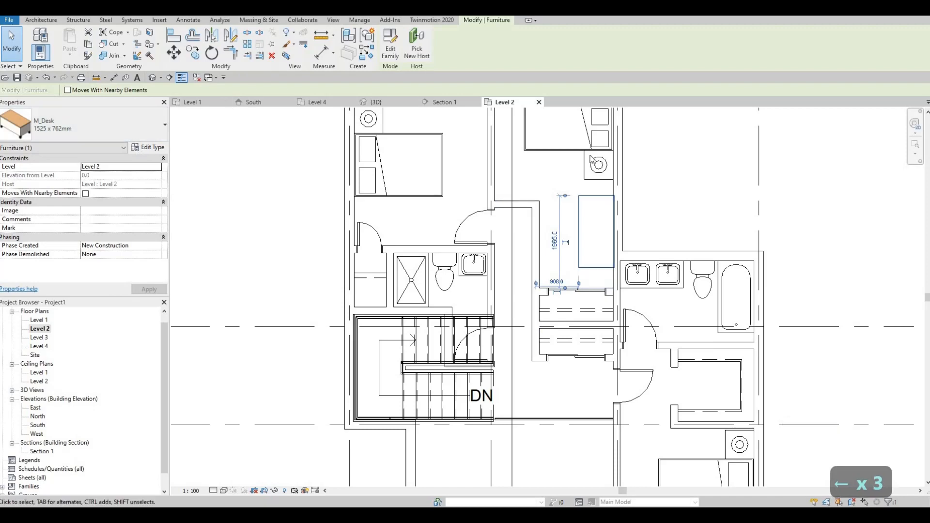
Duplicate the desk's type as 1525 x 762mm 2 and set its depth to 400.
click(147, 147)
click(684, 94)
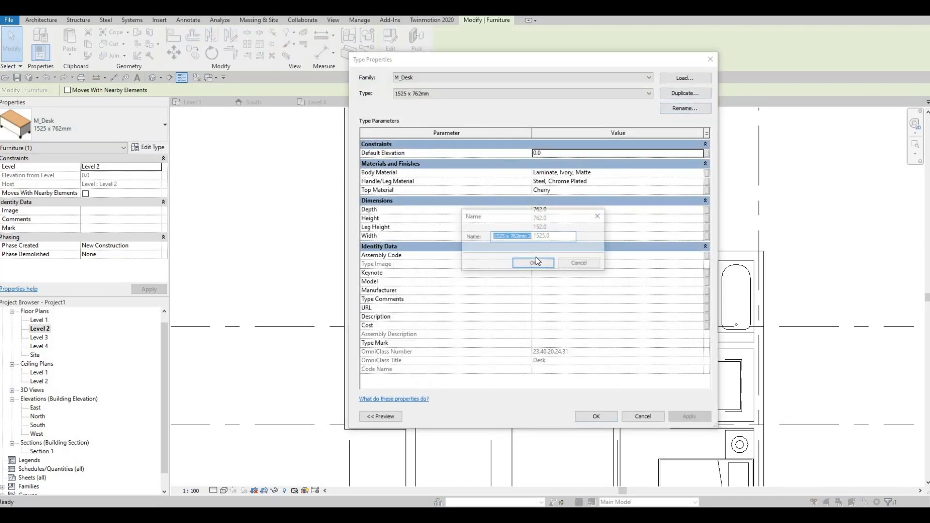
click(535, 265)
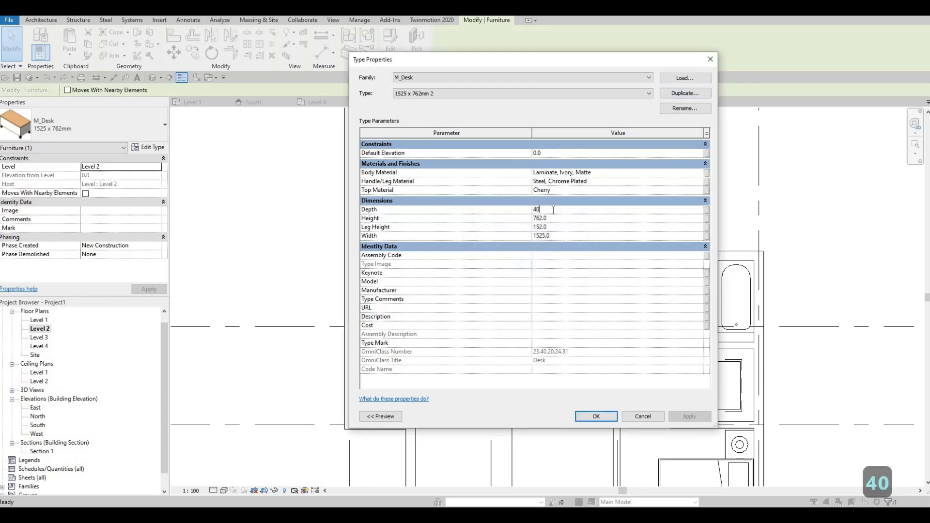
text(0)
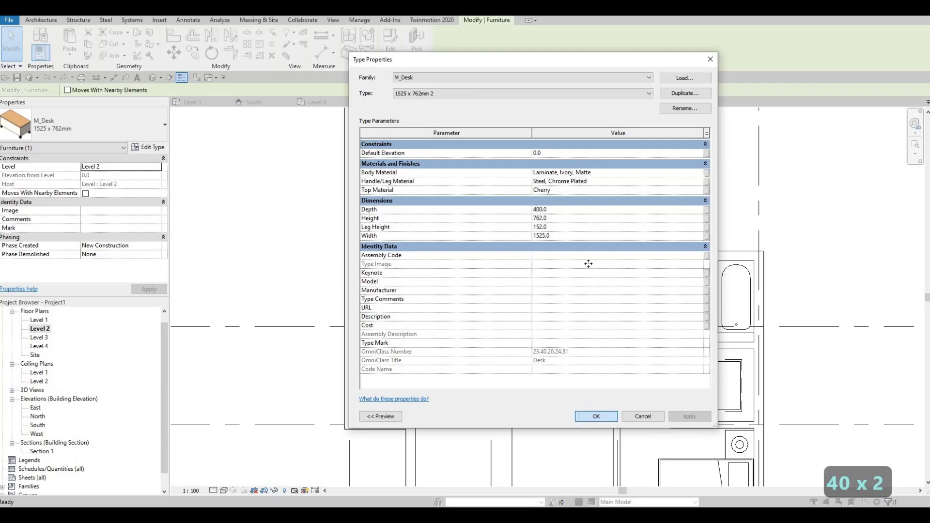
key(Return)
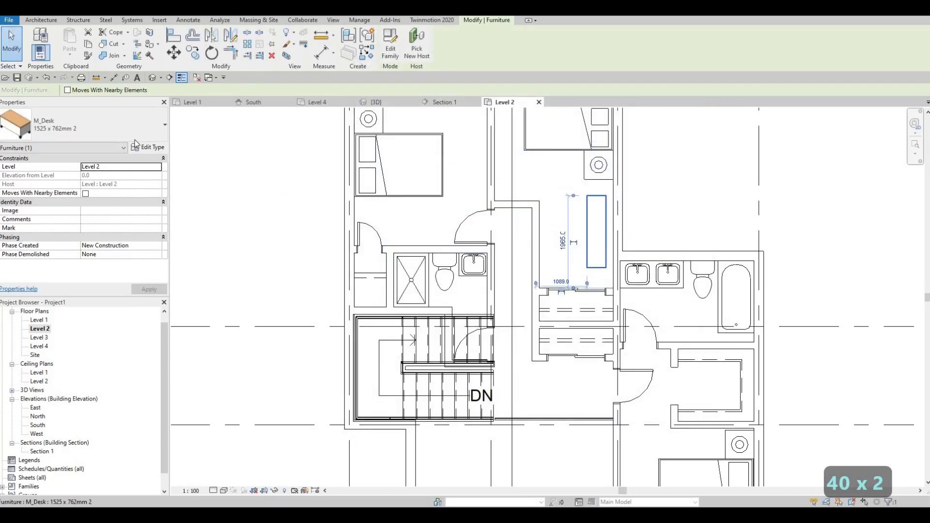
Set the depth of the desk type 1525 x 762mm 2 to 500.
click(145, 147)
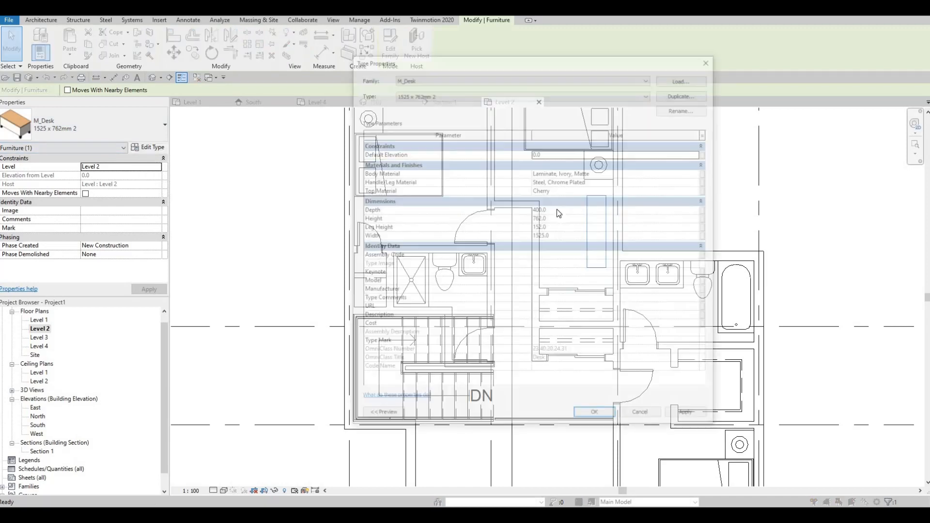
click(557, 210)
text(50)
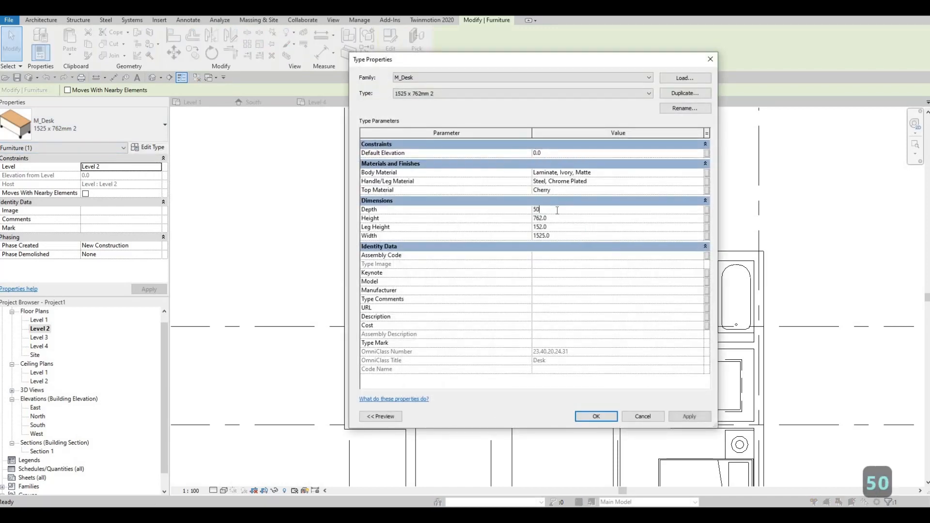
text(0)
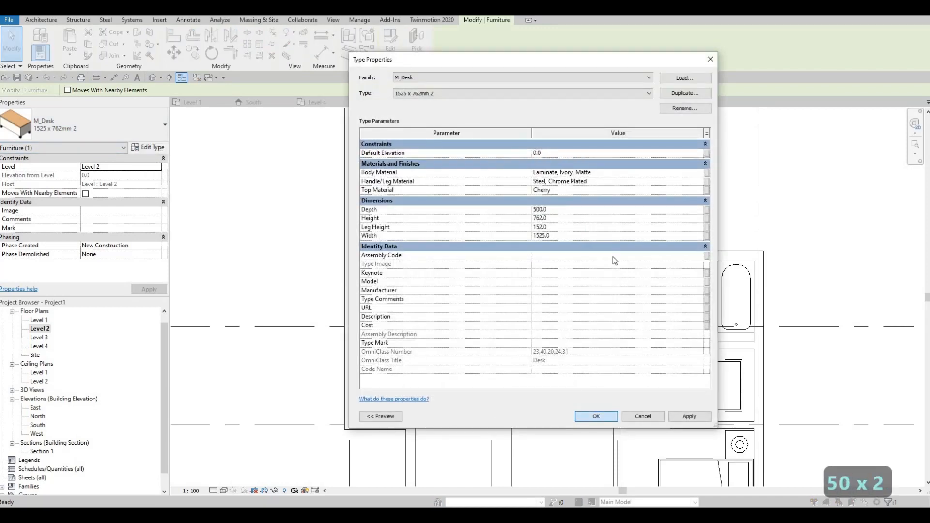
scroll(614, 259, up, 1)
key(Escape)
Nudge the desk right against the exterior wall and up until it meets the twin bed's night stand.
click(605, 242)
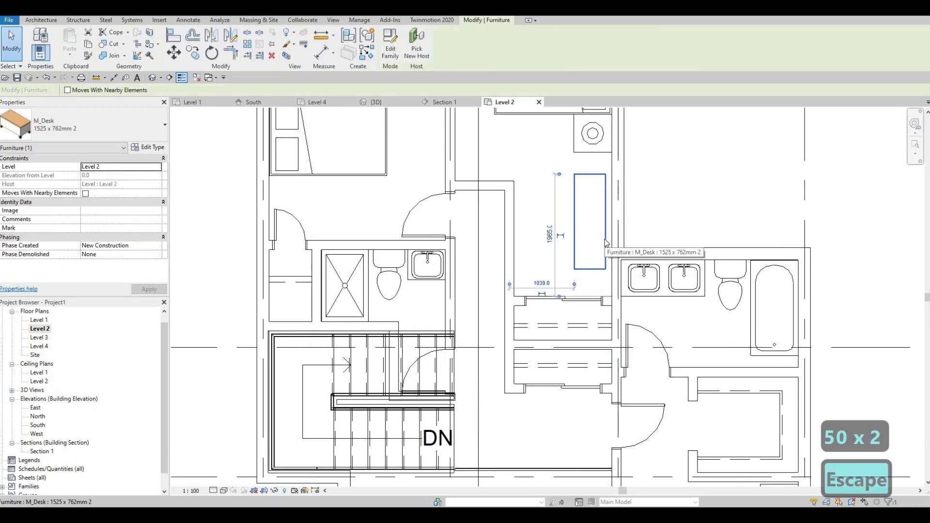
key(Right)
key(Right)
key(Right)
key(Right)
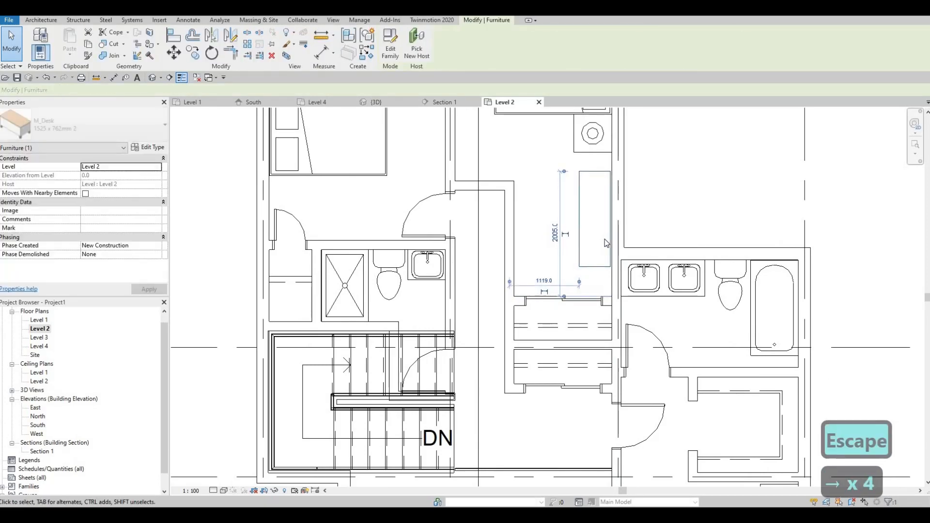
key(Up)
key(Up)
key(Up)
key(Up)
key(Up)
key(Right)
key(Up)
key(Up)
key(Up)
key(Up)
key(Up)
key(Up)
key(Up)
key(Up)
key(Up)
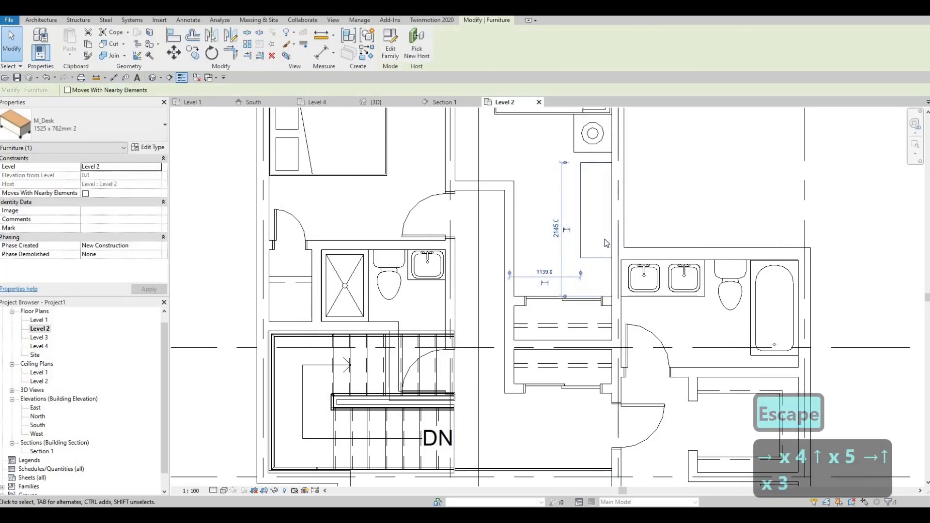
key(Up)
key(Up)
key(Up)
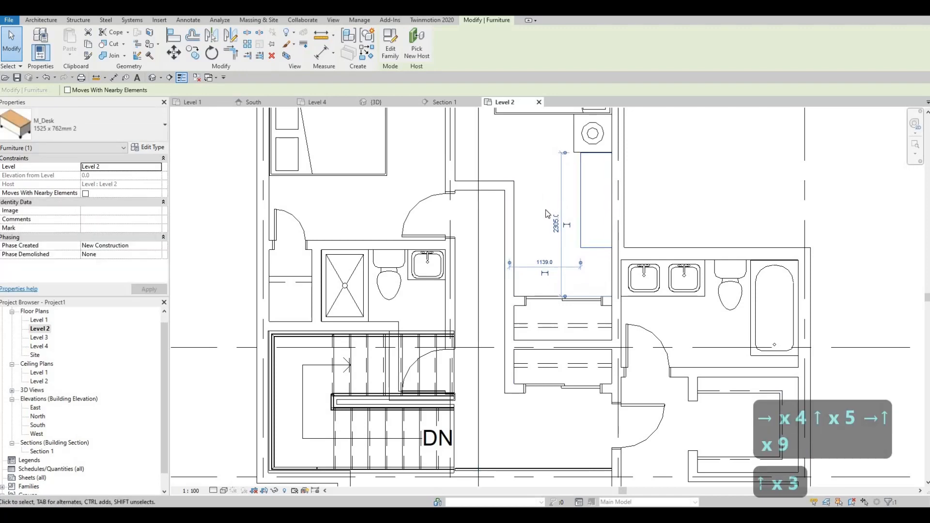
scroll(547, 211, down, 2)
middle_drag(576, 216, 618, 224)
scroll(617, 224, down, 1)
key(Escape)
key(Escape)
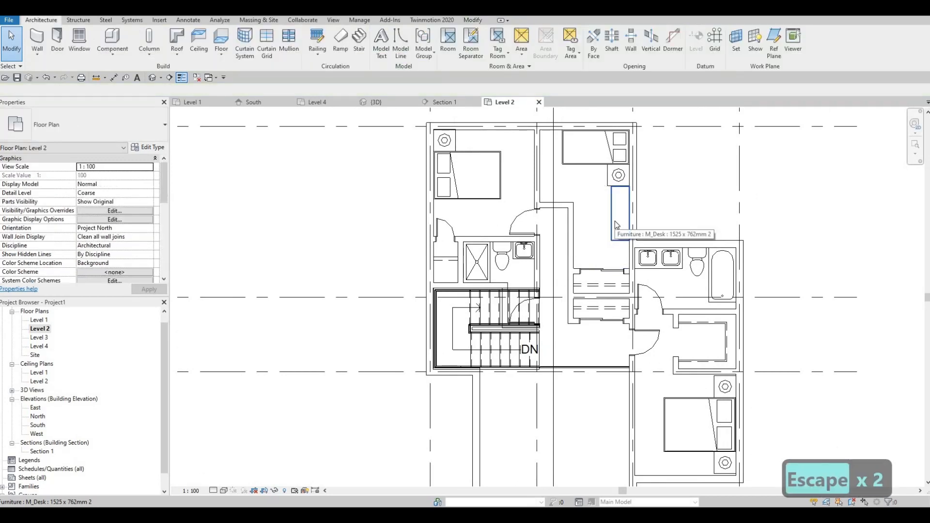
Place another desk of the same type below the double bed in the upper-left bedroom, against the bathroom wall.
click(615, 222)
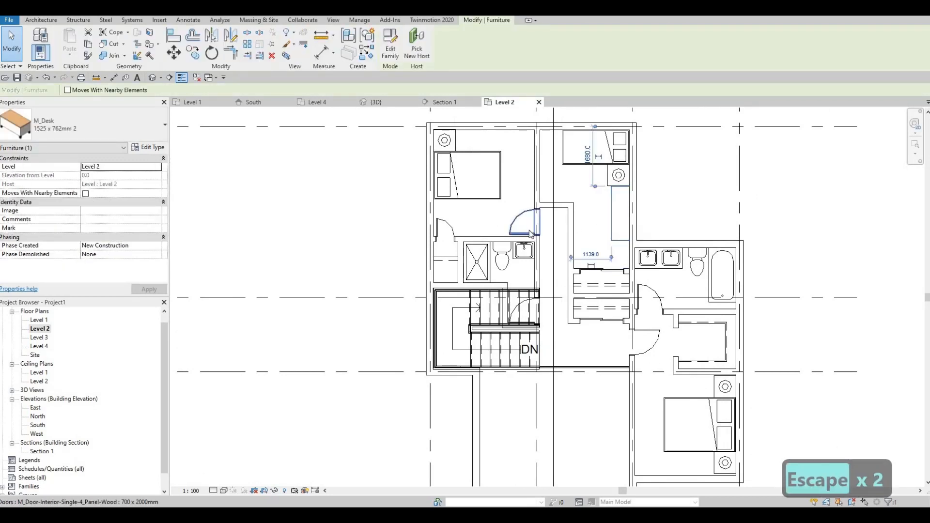
key(c)
key(s)
scroll(482, 226, up, 1)
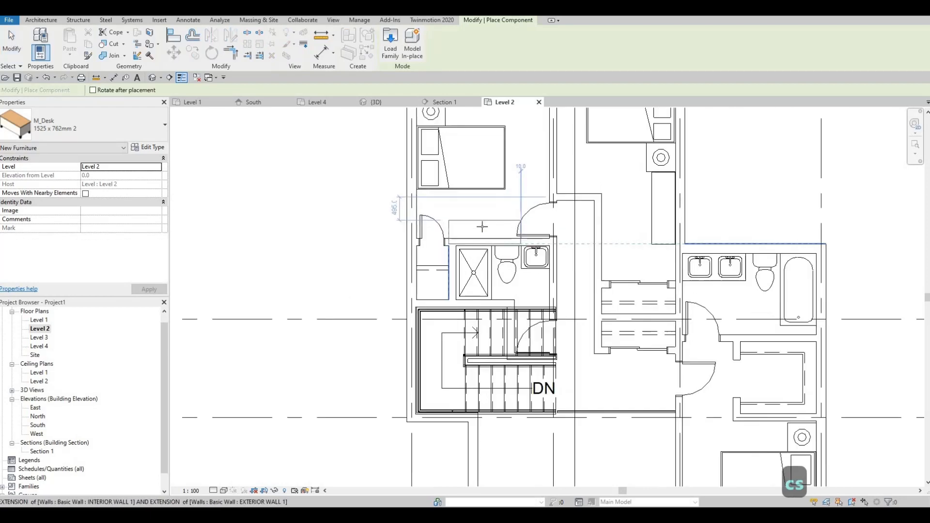
click(491, 225)
key(Escape)
key(Escape)
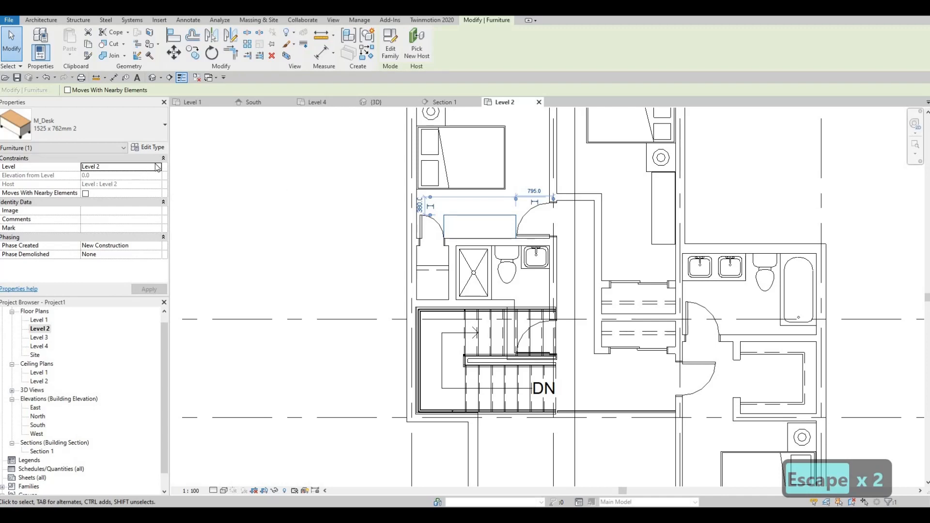
Duplicate the new desk's type as 1525 x 762mm 3 and set its width to 1400.
click(148, 146)
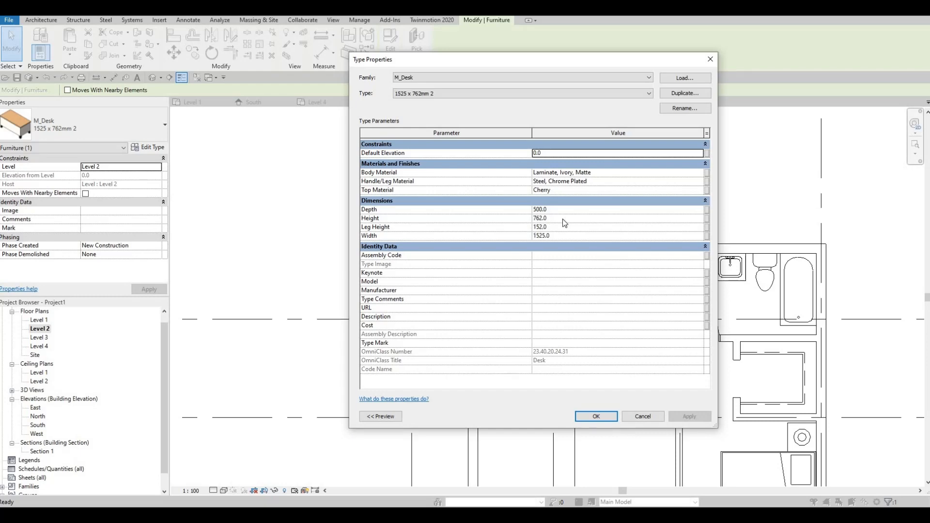
click(684, 92)
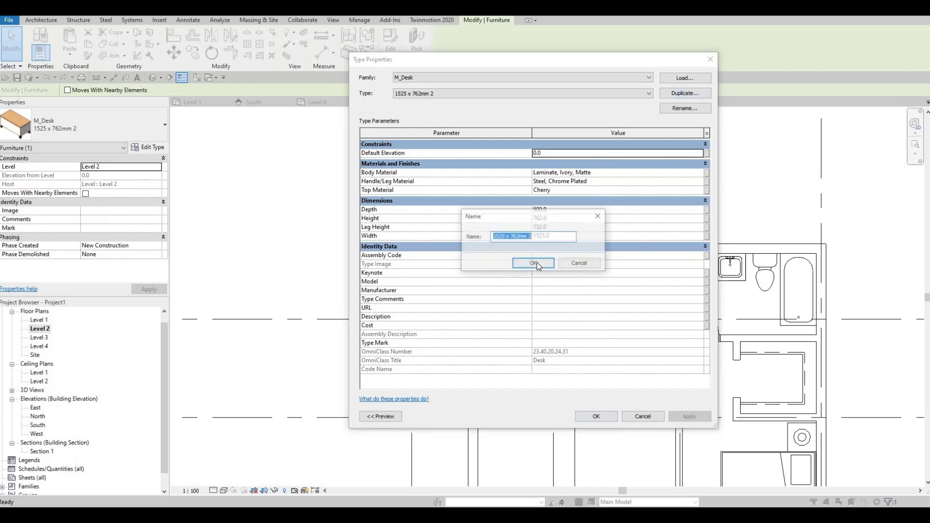
key(Return)
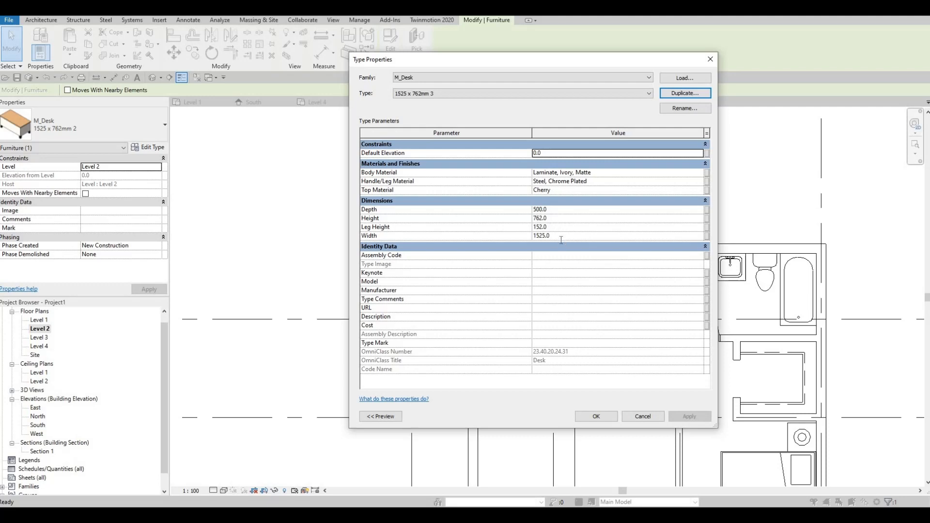
click(560, 240)
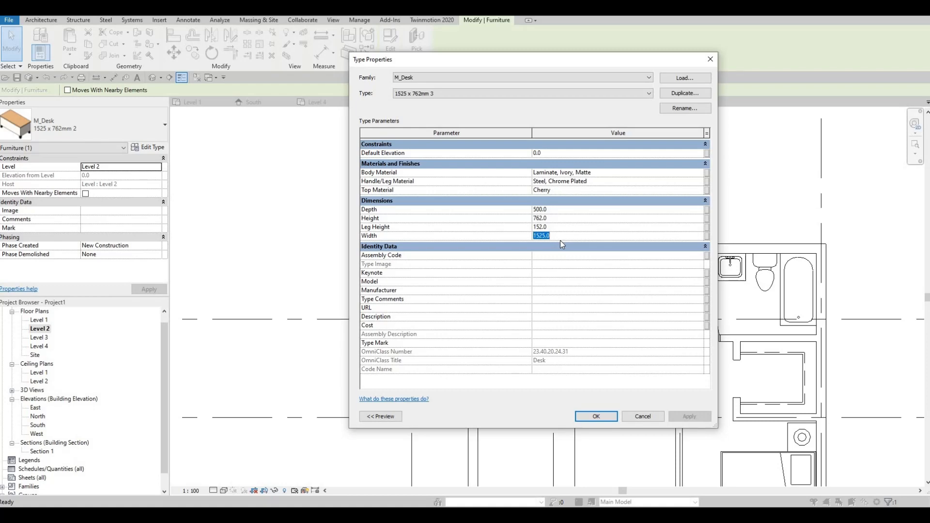
text(1400)
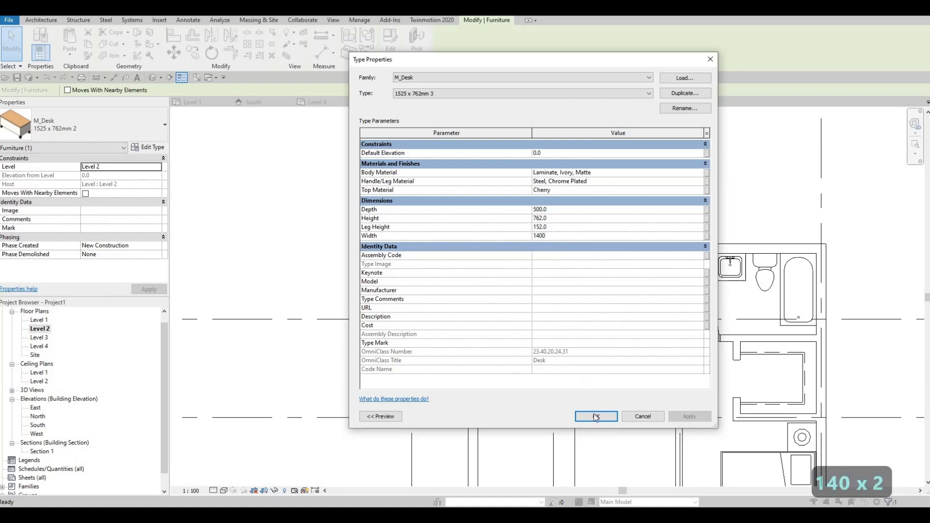
key(Return)
scroll(502, 185, up, 4)
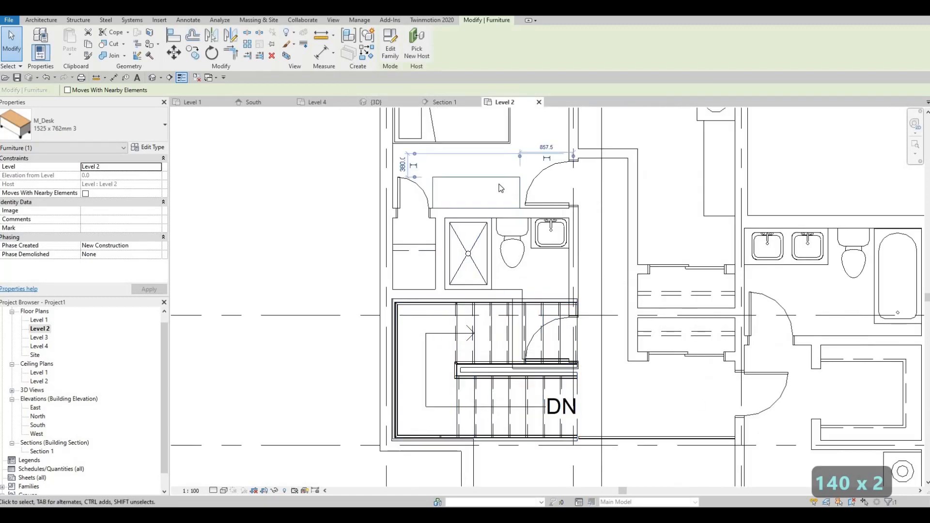
Check the desk placement and furniture layout in the two upper bedrooms.
scroll(484, 213, down, 4)
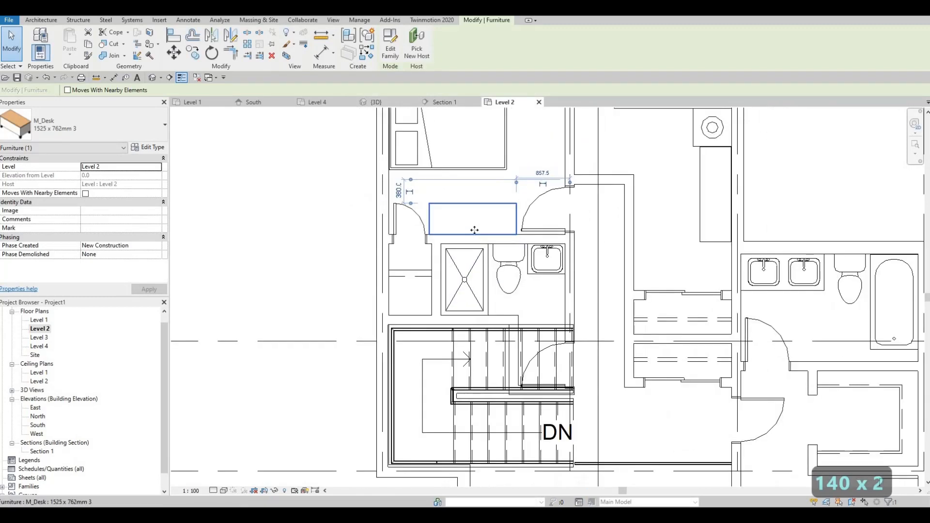
scroll(469, 260, down, 1)
middle_drag(502, 257, 458, 267)
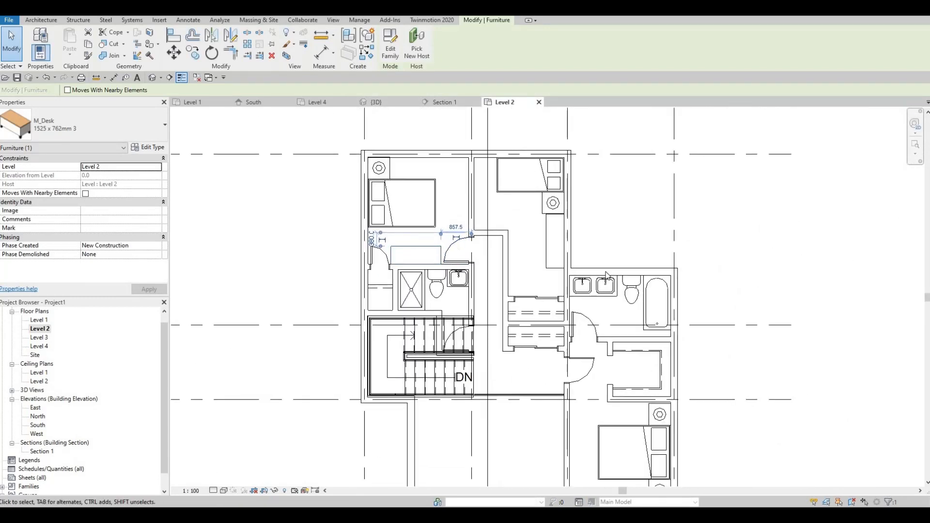
middle_drag(470, 181, 428, 24)
scroll(476, 206, up, 1)
scroll(496, 157, down, 1)
middle_drag(494, 155, 504, 181)
middle_drag(483, 120, 477, 172)
scroll(477, 171, up, 1)
scroll(418, 110, up, 1)
middle_drag(419, 110, 430, 143)
scroll(430, 143, down, 1)
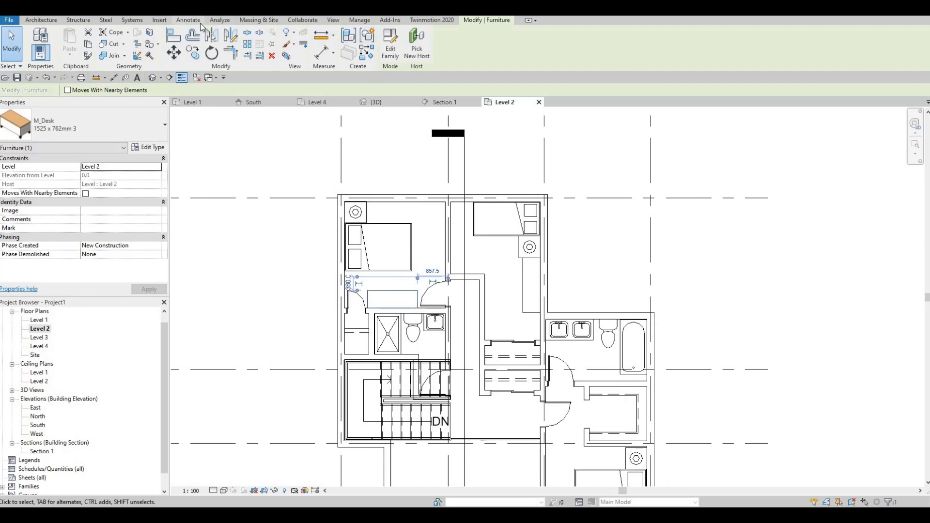
Start loading a family and open the Seating folder of the Furniture library.
click(159, 20)
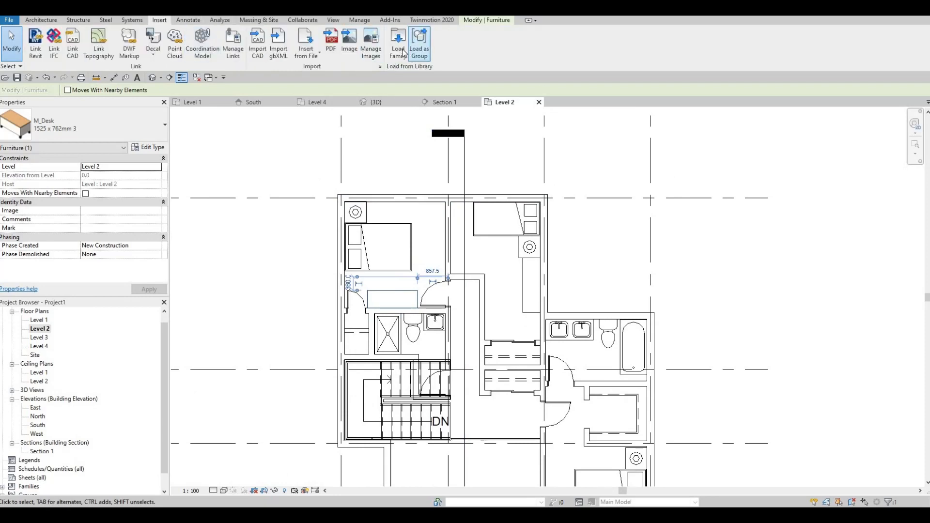
click(404, 52)
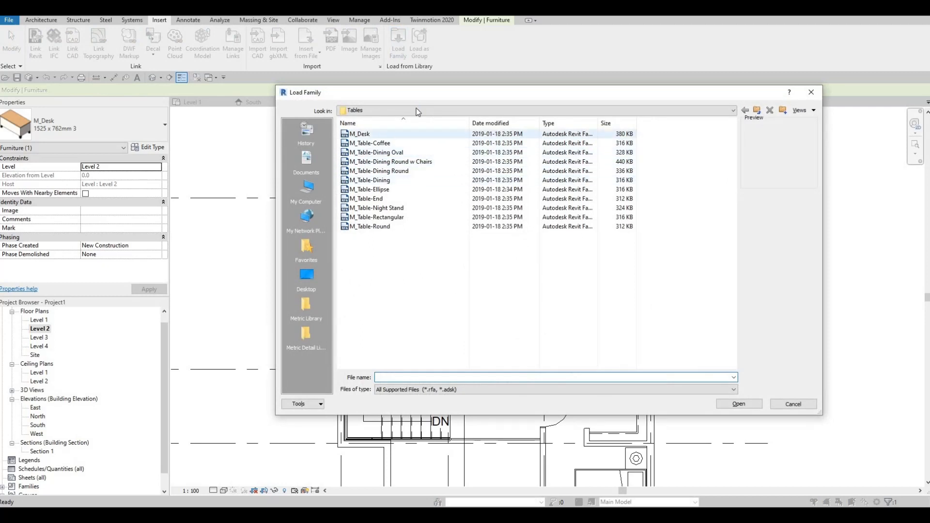
click(417, 111)
scroll(412, 160, up, 1)
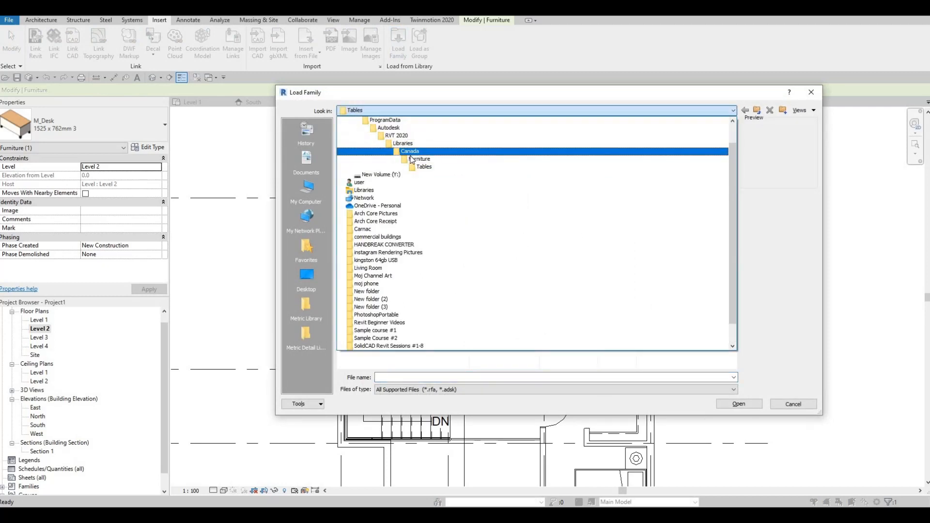
click(415, 159)
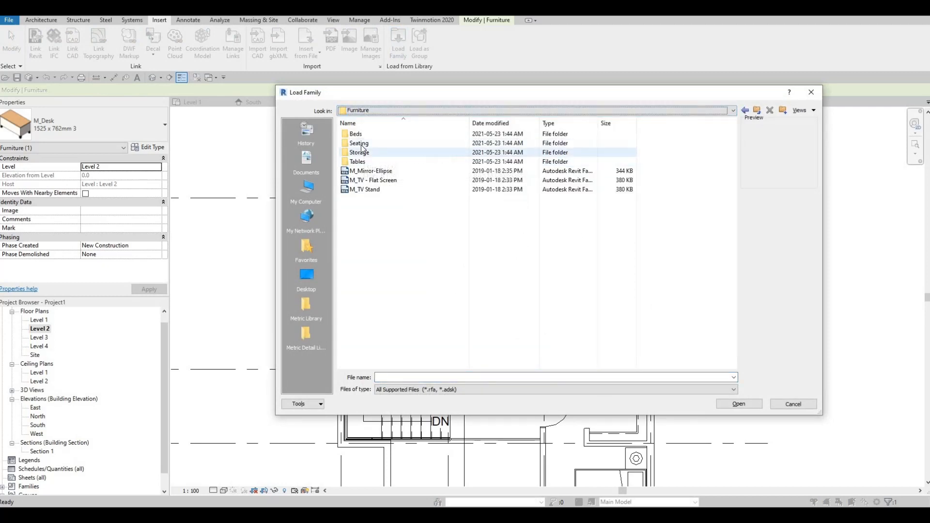
double_click(360, 143)
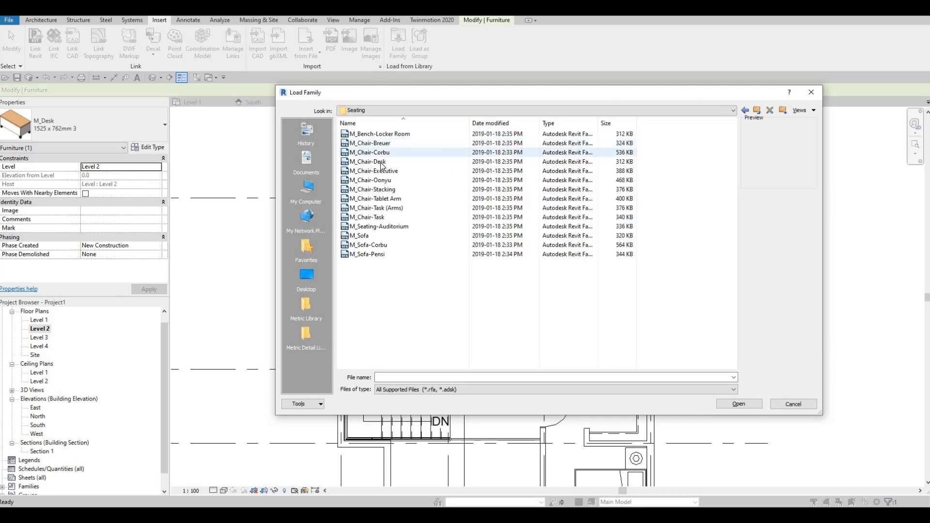
Preview the chair families and load M_Chair-Executive into the project.
click(381, 156)
key(Up)
key(Up)
key(Down)
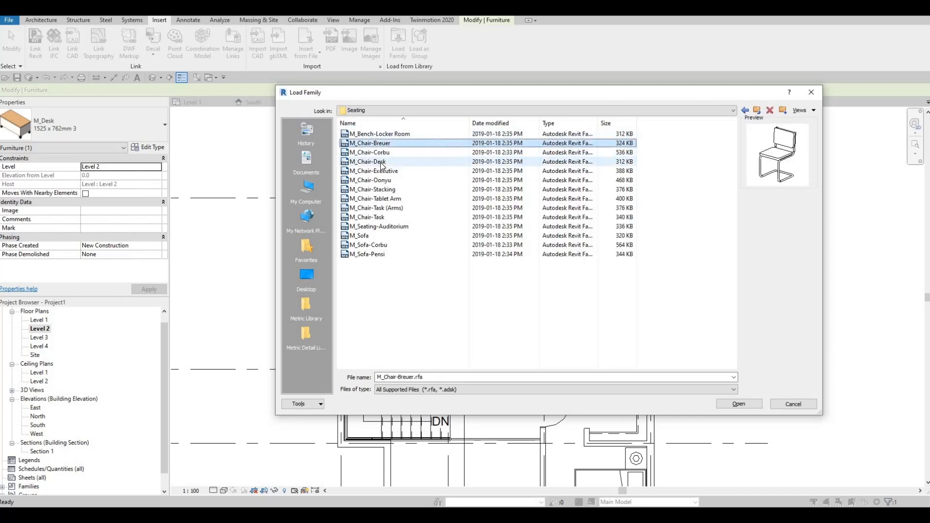
key(Down)
key(Down)
key(Down)
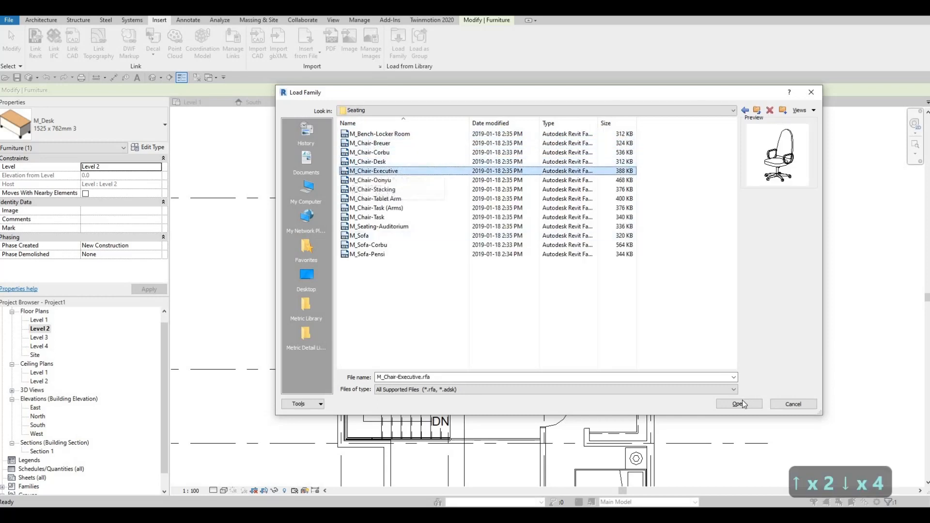
click(738, 404)
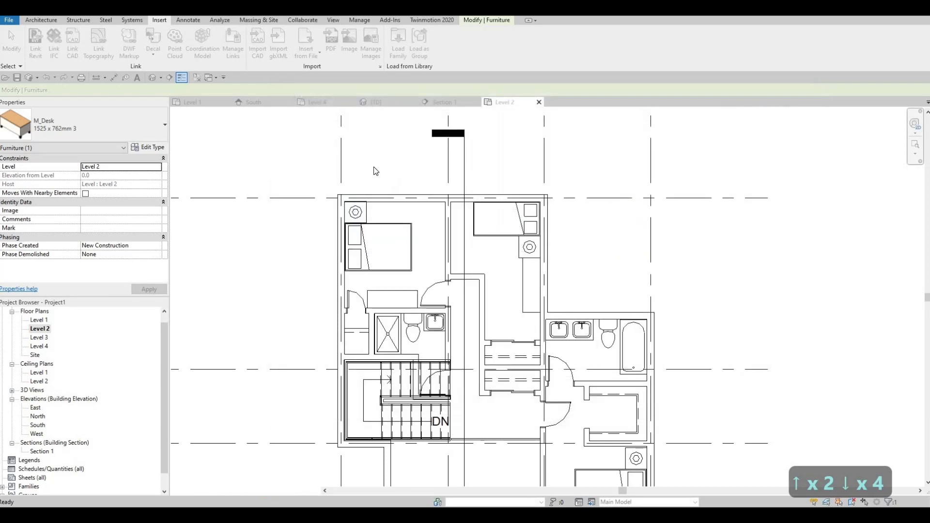
key(Escape)
key(Escape)
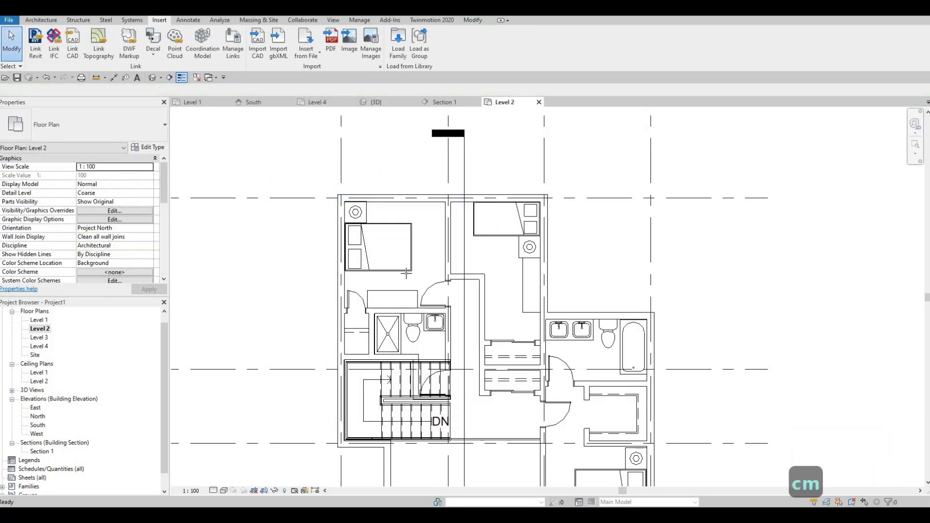
Place an M_Chair-Executive at the desk below the double bed, facing the bathroom wall.
key(c)
key(m)
scroll(407, 272, up, 5)
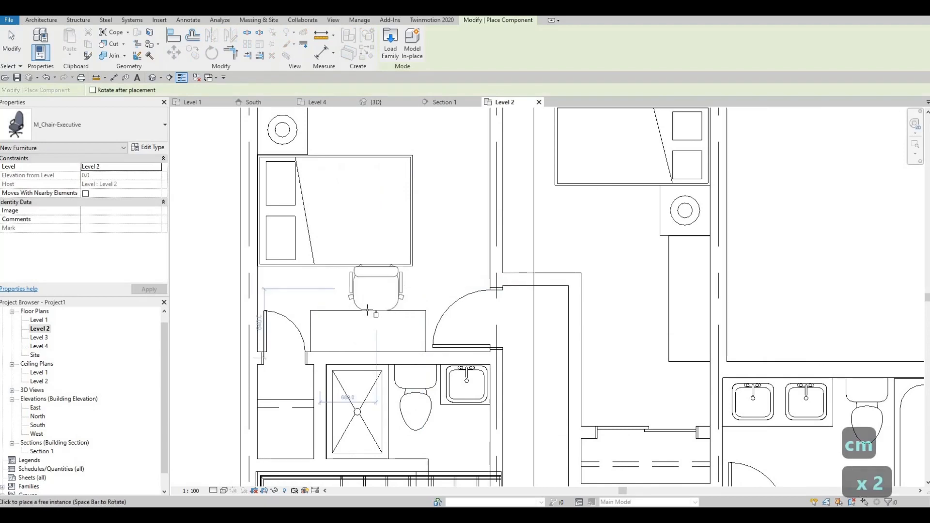
click(367, 330)
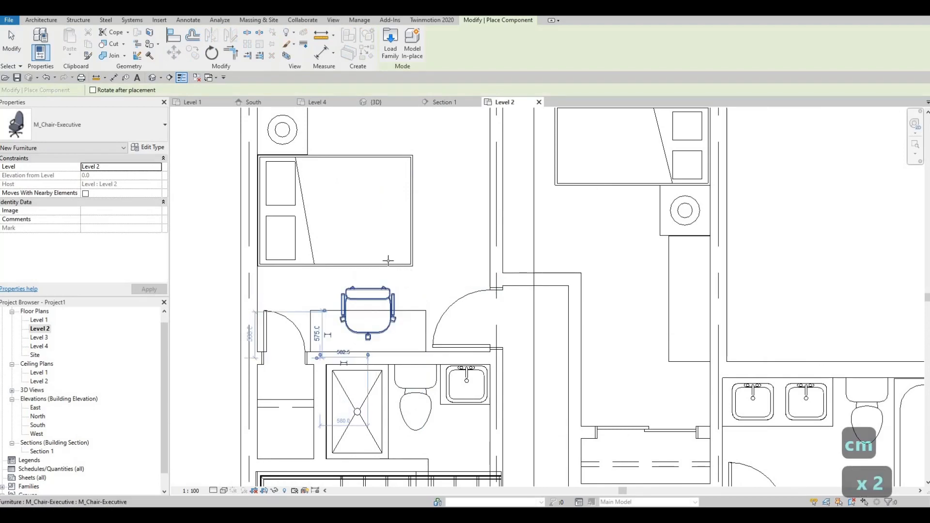
Place a second executive chair at the twin bedroom's desk, rotated to face the exterior wall.
middle_drag(653, 293, 522, 257)
scroll(523, 258, down, 1)
key(space)
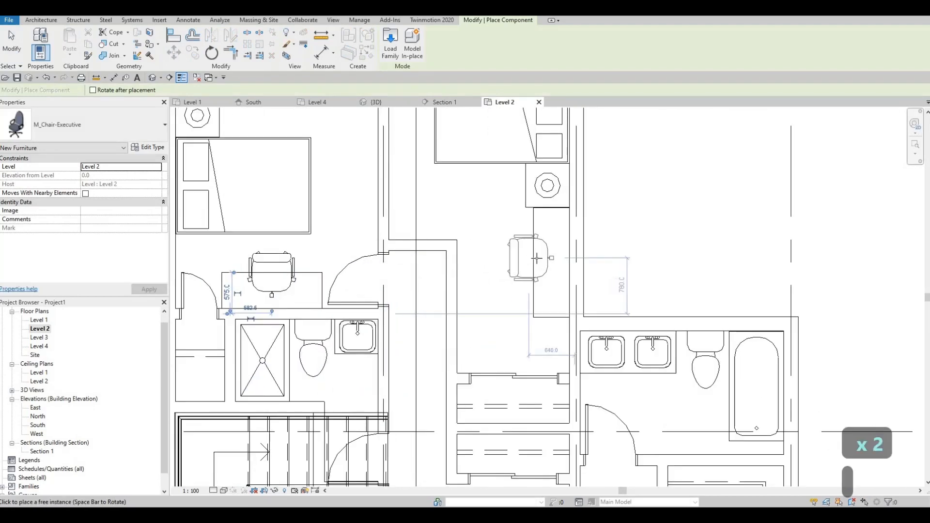
click(538, 260)
scroll(603, 317, up, 1)
middle_drag(602, 318, 528, 244)
scroll(548, 263, down, 2)
key(Escape)
key(Escape)
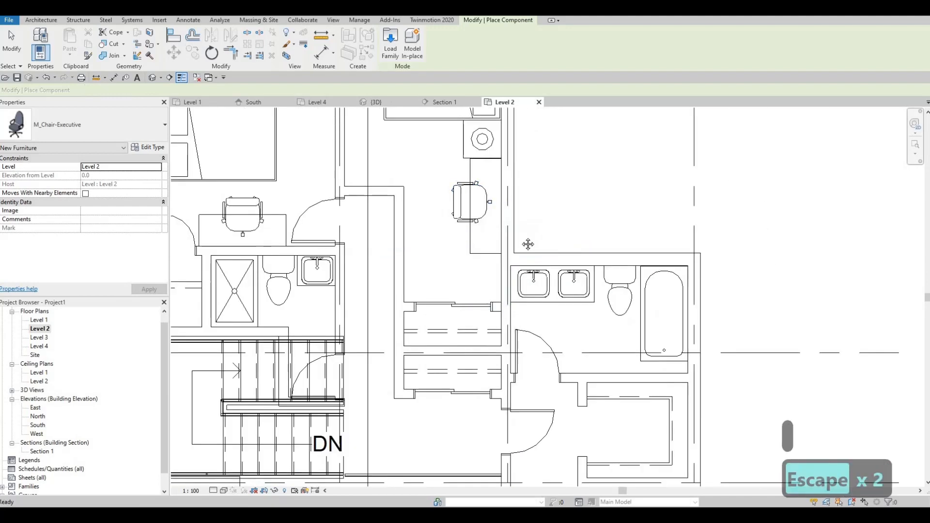
Review the furnished Level 2 plan, including the bedrooms, bathrooms and closets.
scroll(464, 244, down, 5)
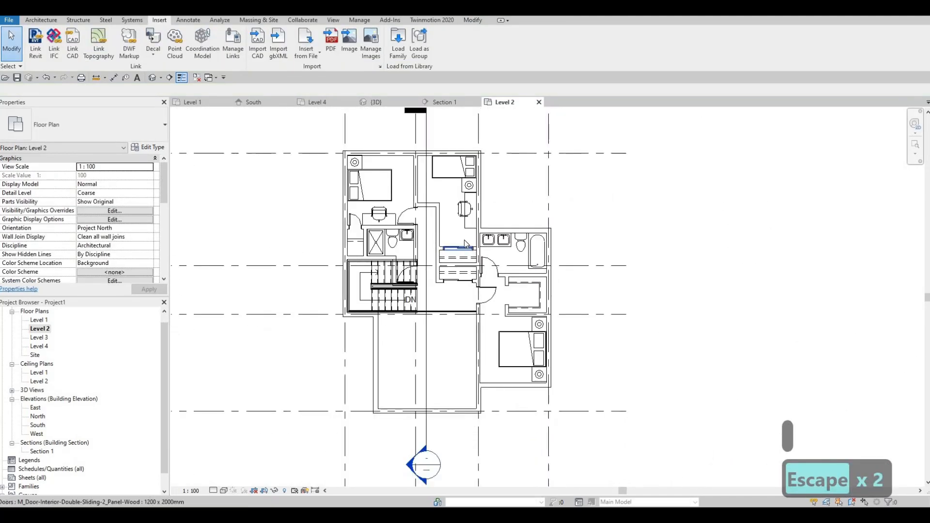
scroll(434, 247, up, 4)
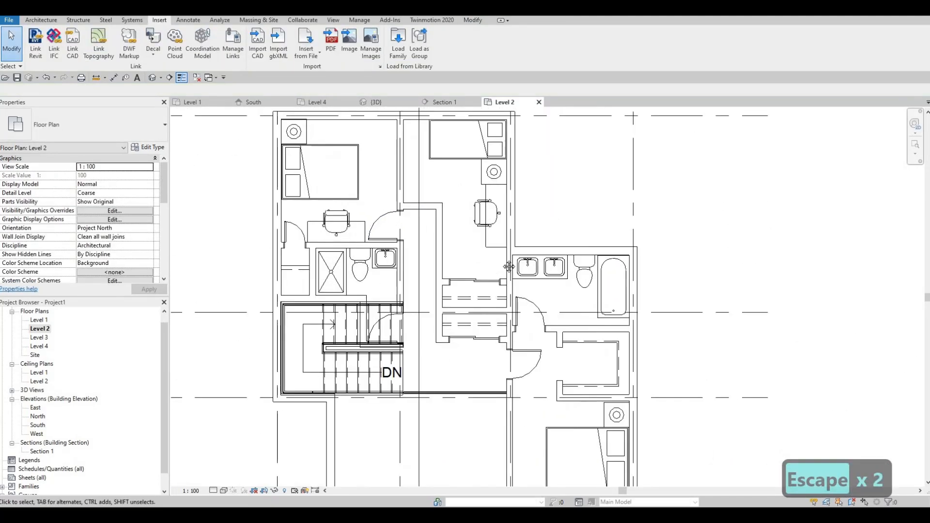
scroll(478, 258, up, 1)
scroll(479, 260, down, 1)
middle_drag(486, 277, 487, 269)
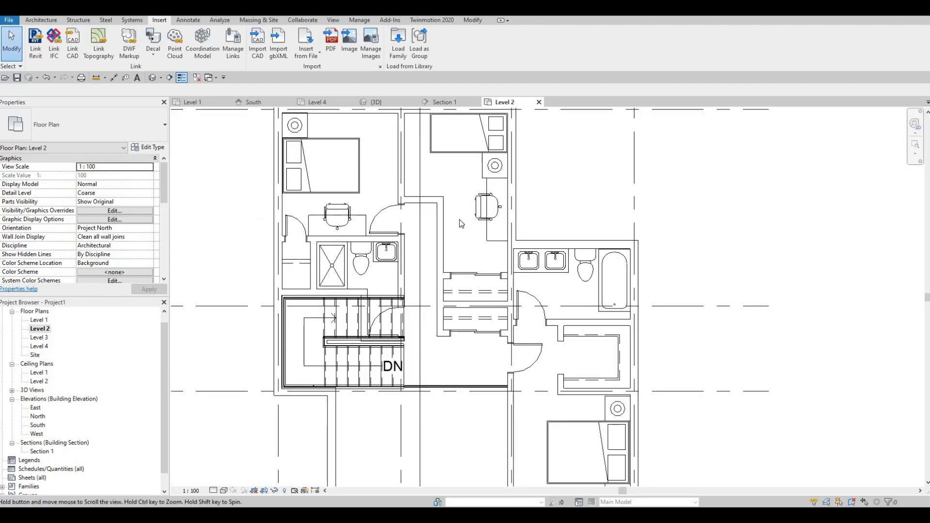
scroll(461, 223, down, 2)
scroll(495, 279, down, 1)
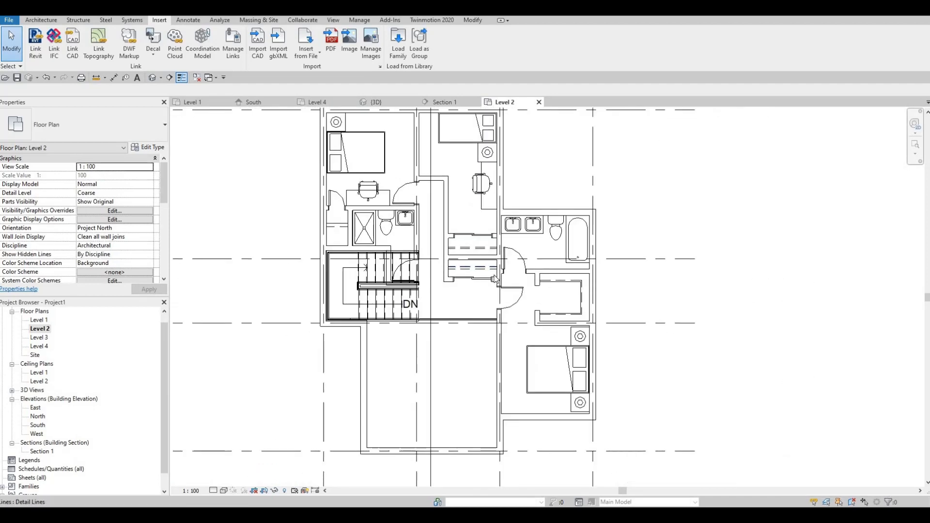
scroll(479, 279, down, 1)
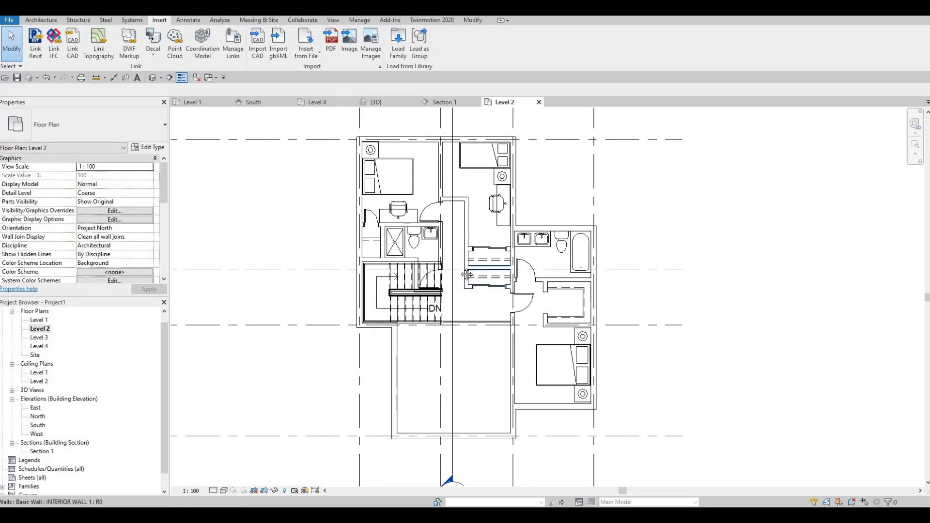
middle_drag(466, 274, 428, 285)
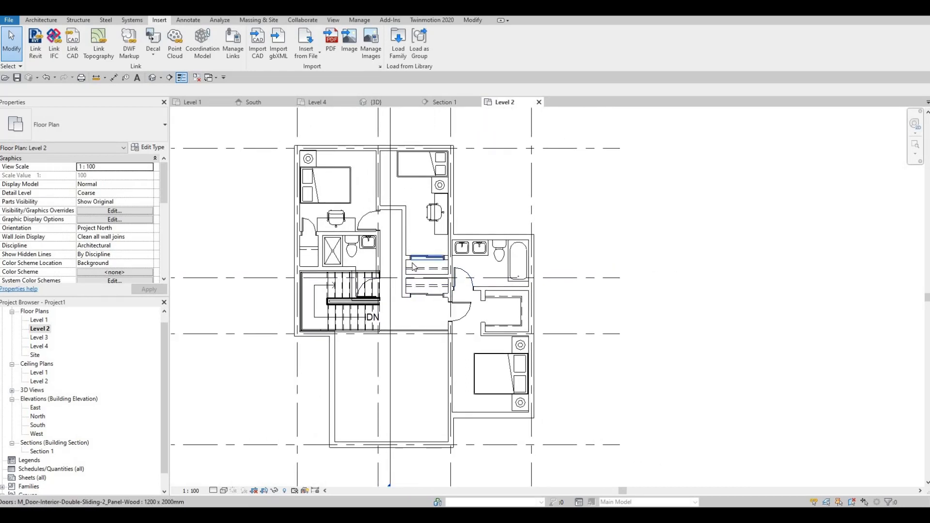
scroll(414, 267, up, 1)
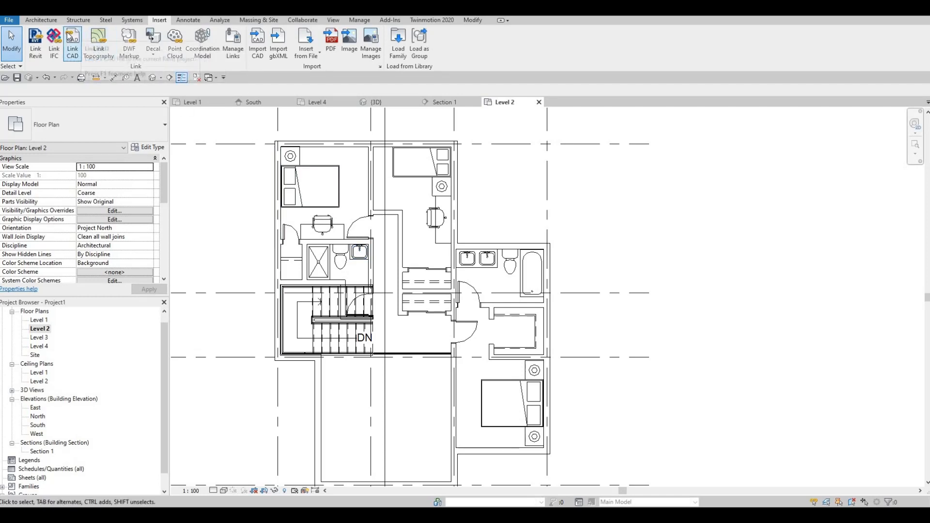
Start a new floor on Level 2 and duplicate the FLOOR 1 type as FLOOR 2.
click(43, 20)
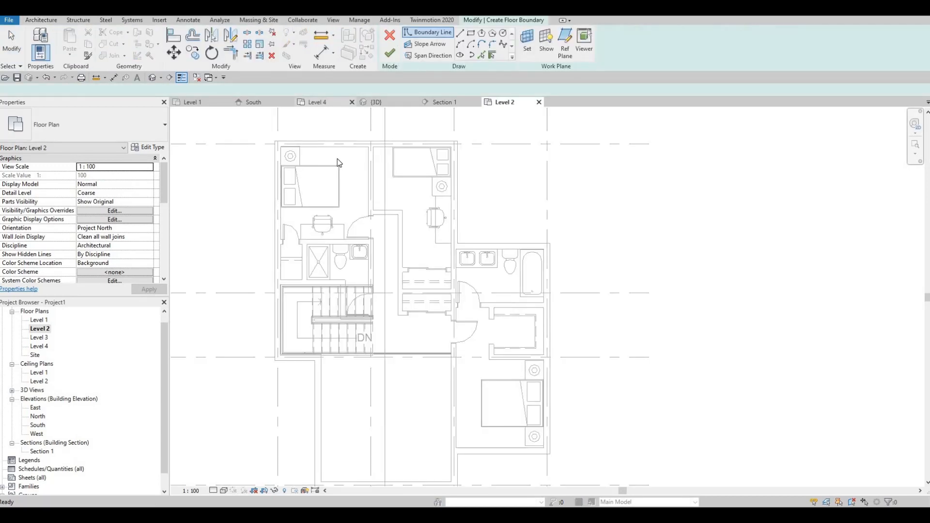
click(146, 147)
click(697, 92)
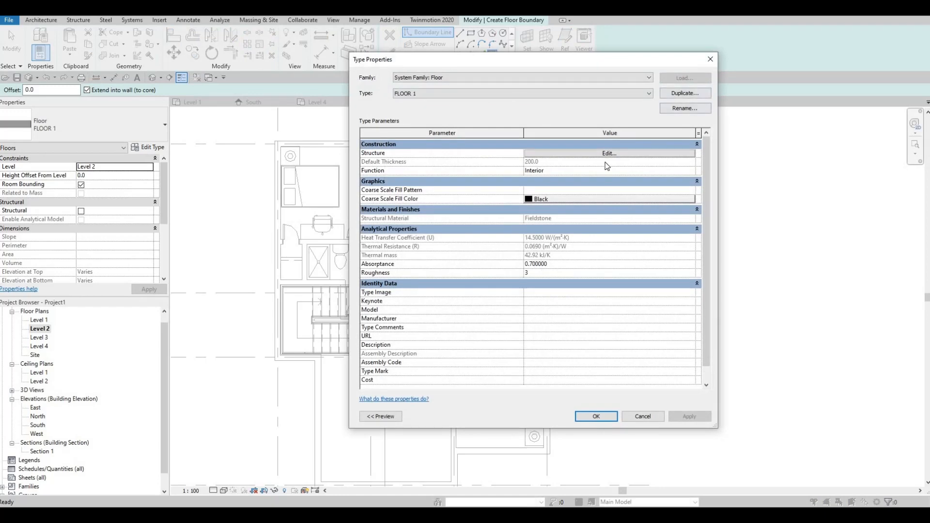
click(548, 261)
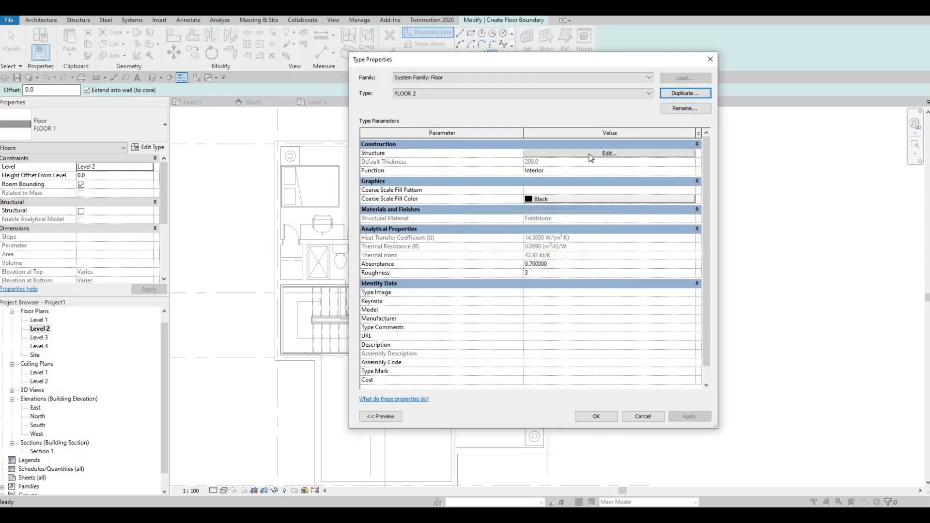
Change the FLOOR 2 structure layer's material to Glue-Laminated Timber from the AEC wood materials and apply the type.
click(540, 153)
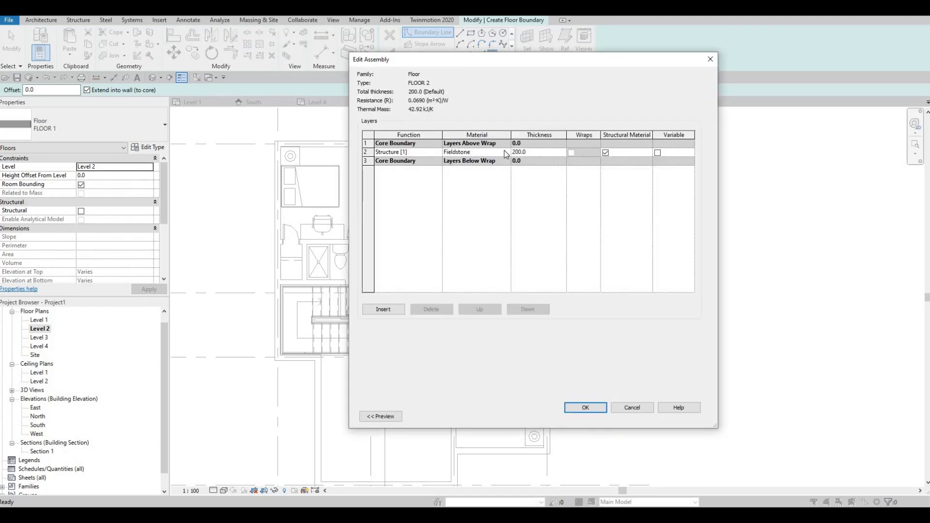
click(506, 153)
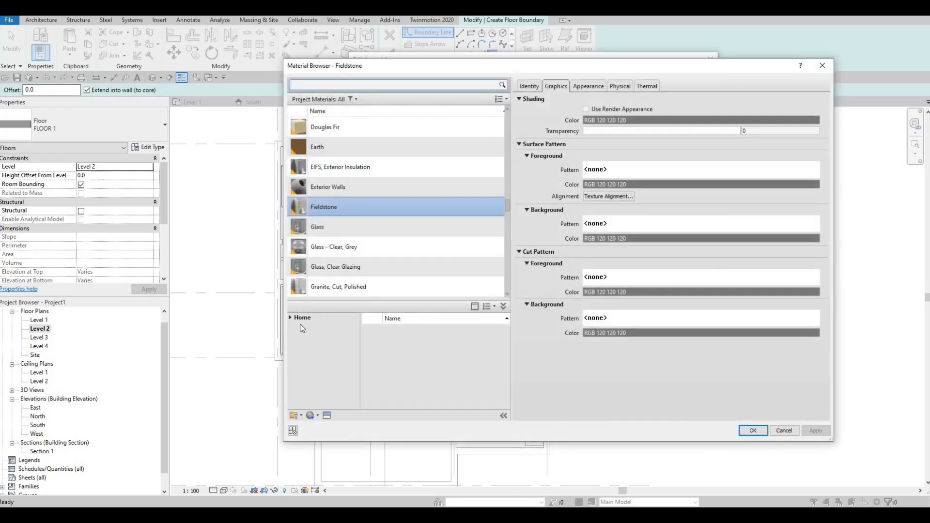
click(291, 318)
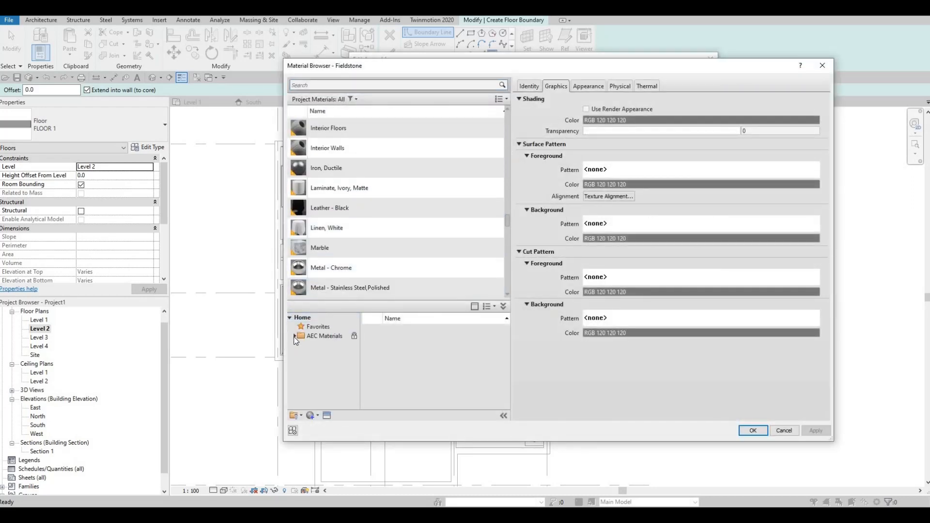
click(294, 337)
scroll(324, 396, down, 3)
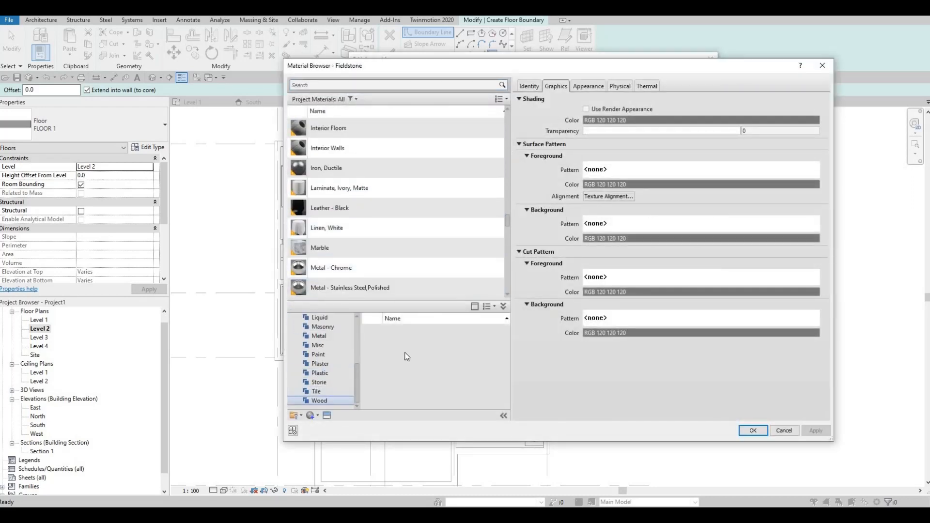
scroll(476, 392, down, 3)
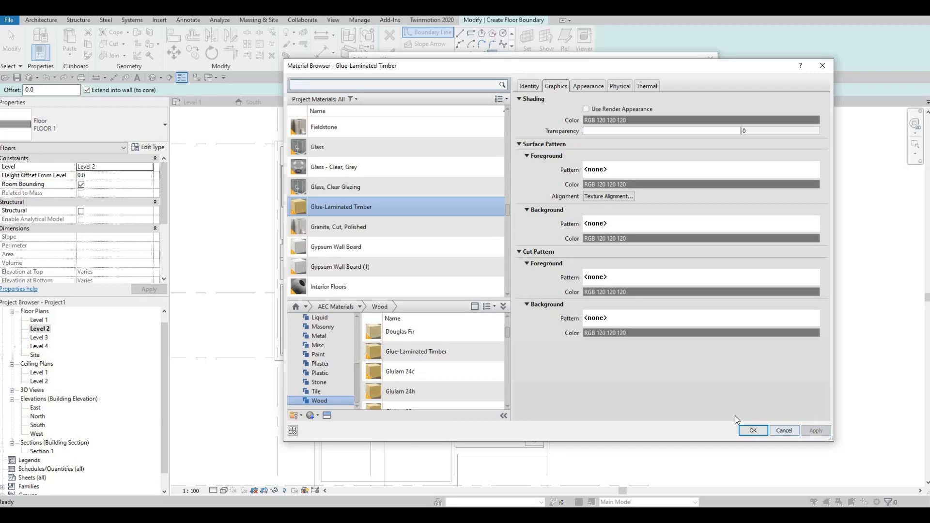
click(752, 430)
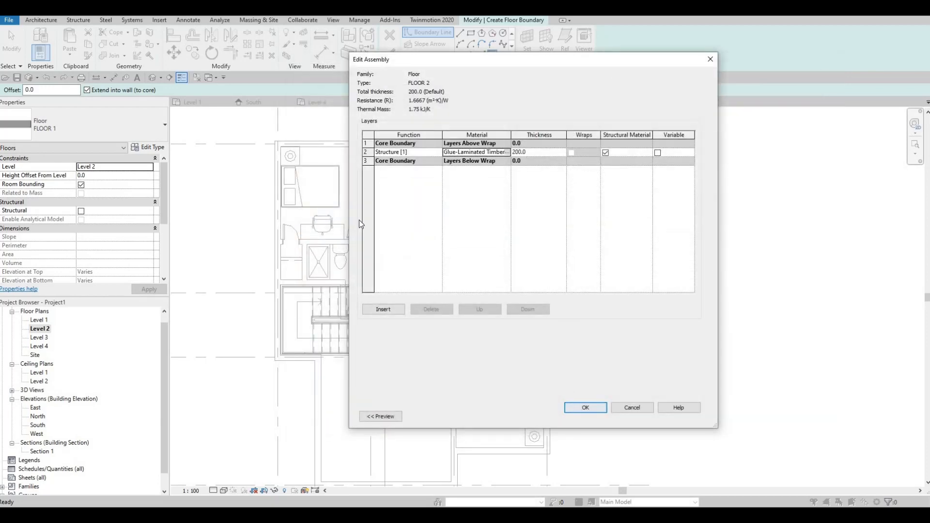
click(584, 407)
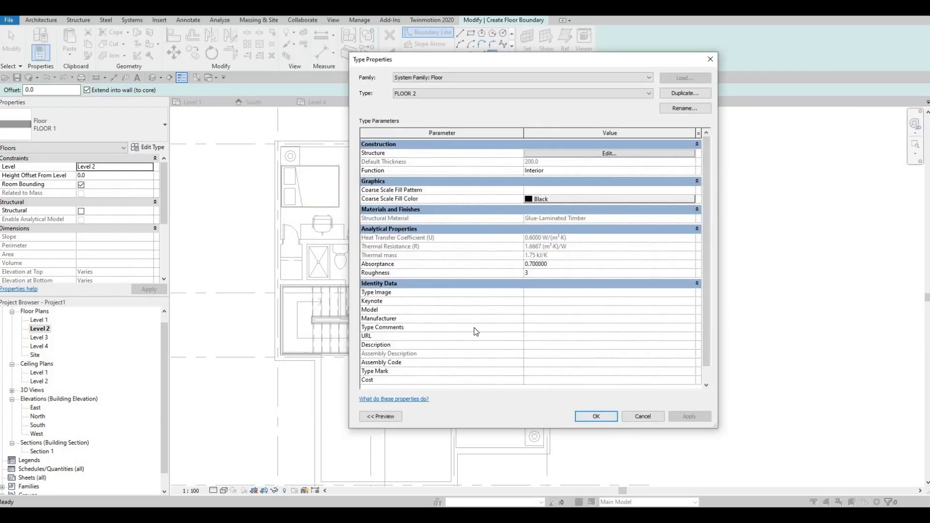
click(595, 416)
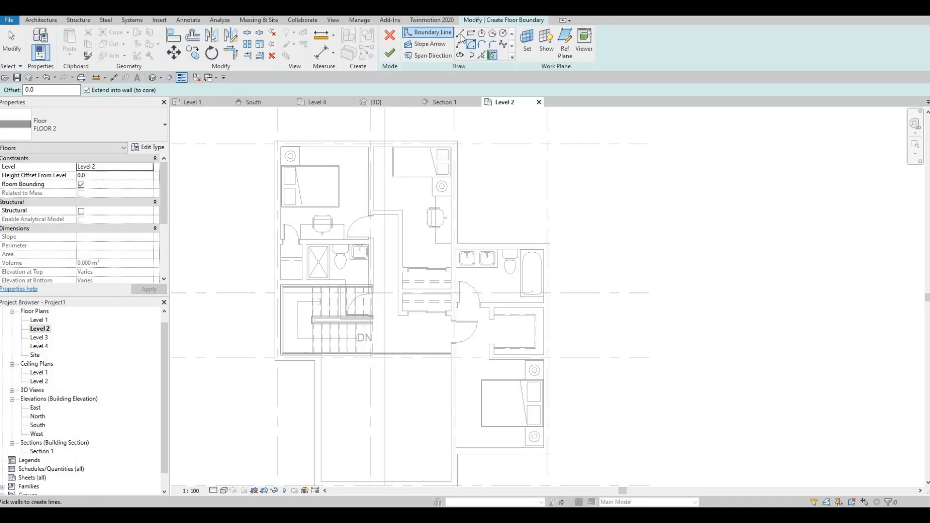
Pick floor boundary lines along the inner faces of the upper and outer exterior walls around the double bedroom.
click(480, 55)
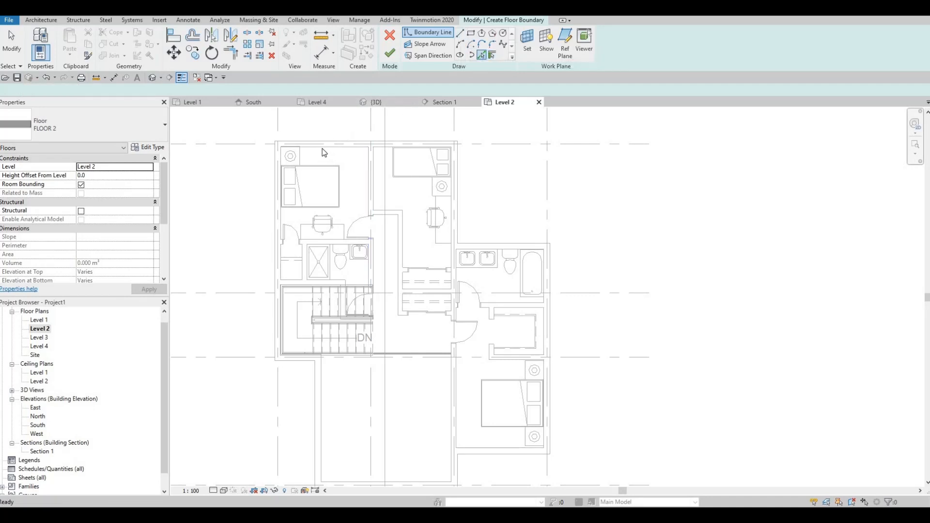
scroll(324, 152, up, 2)
click(265, 174)
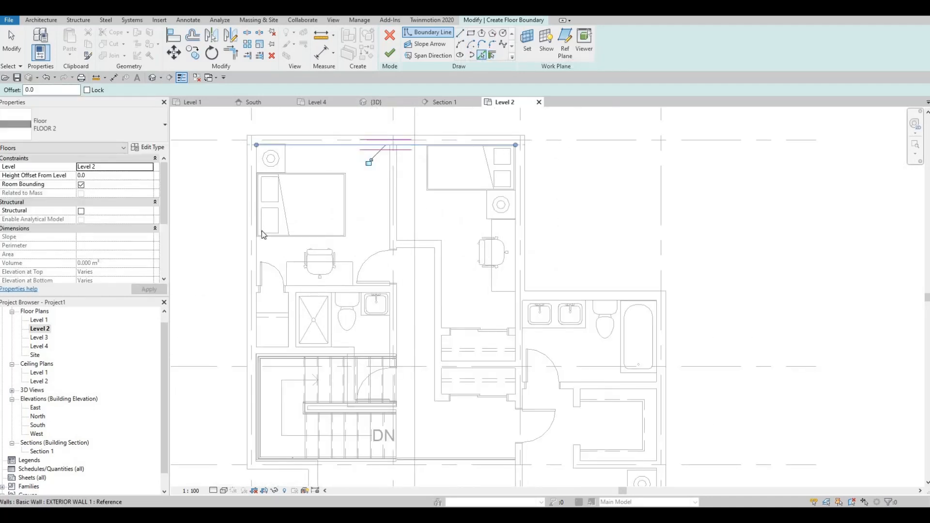
click(257, 244)
middle_drag(370, 249, 363, 201)
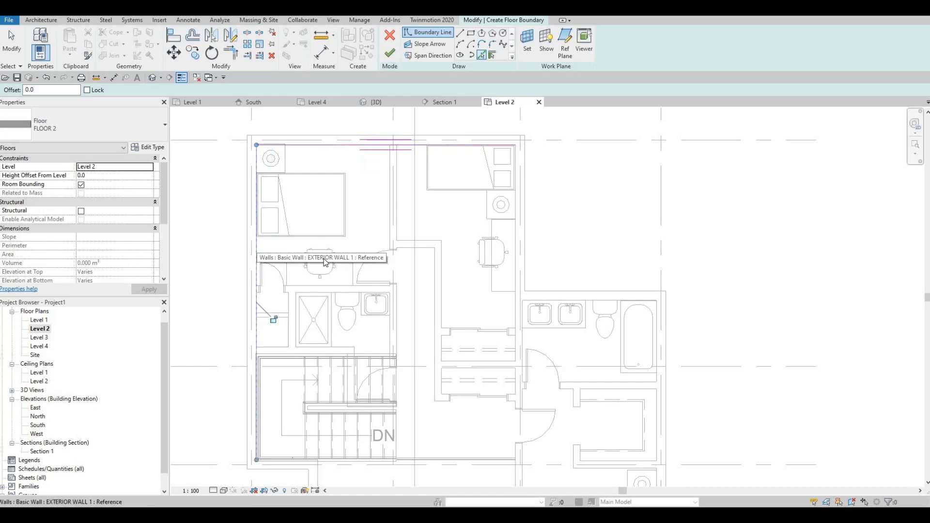
Add boundary lines along the shower bathroom's lower wall and the short interior wall running down across the stair.
scroll(263, 292, up, 3)
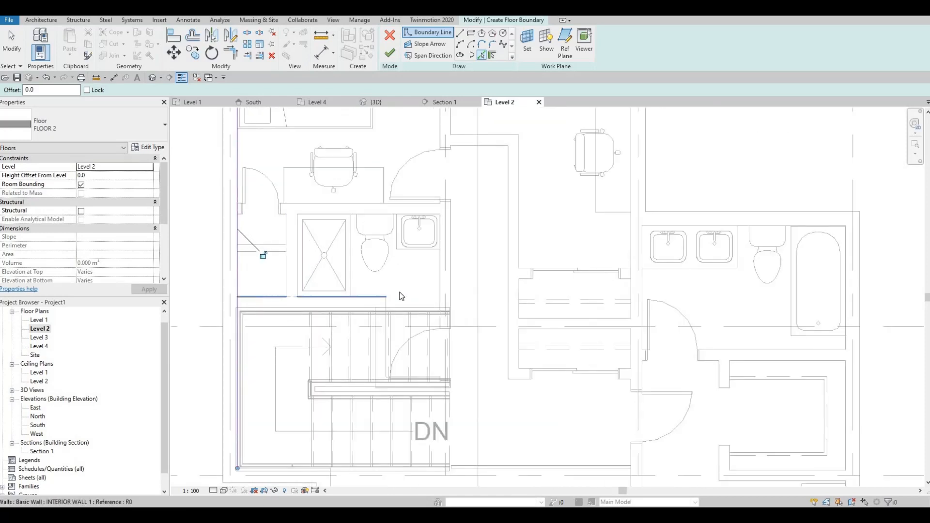
click(385, 305)
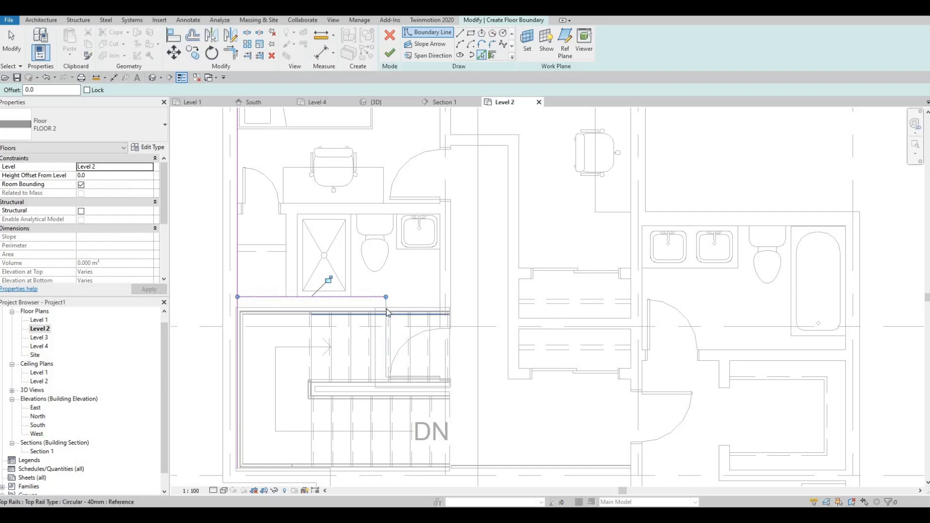
scroll(388, 314, up, 3)
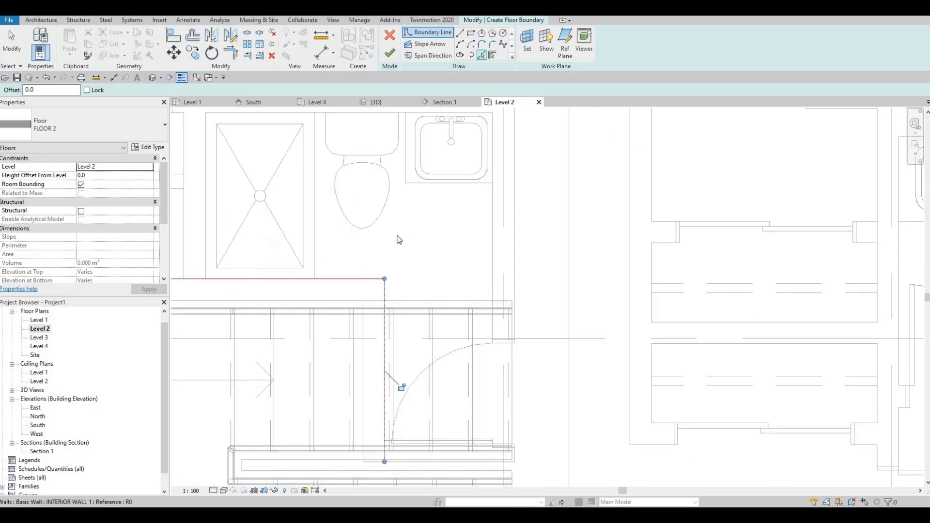
middle_drag(461, 277, 344, 184)
scroll(344, 184, down, 3)
scroll(307, 304, up, 4)
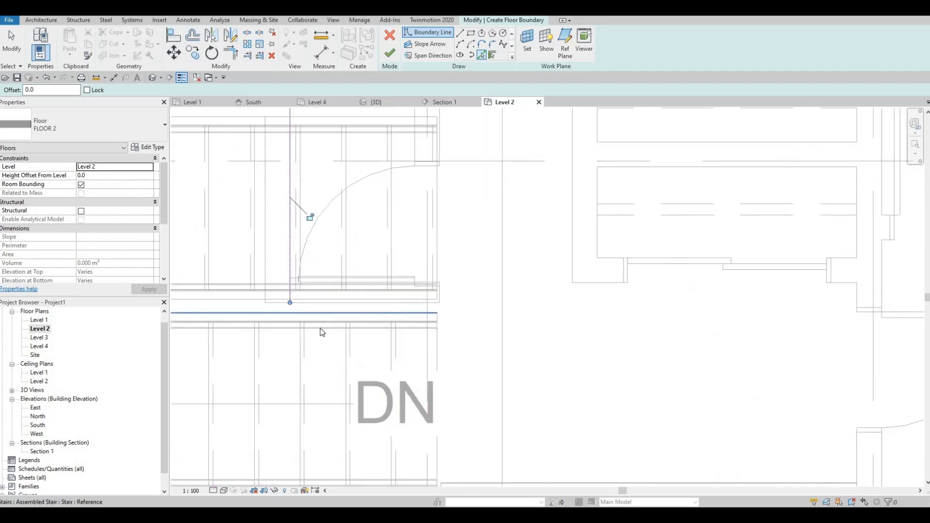
Examine the wall, railing and stair edges where the bathroom's corner meets the stair well.
scroll(300, 328, up, 2)
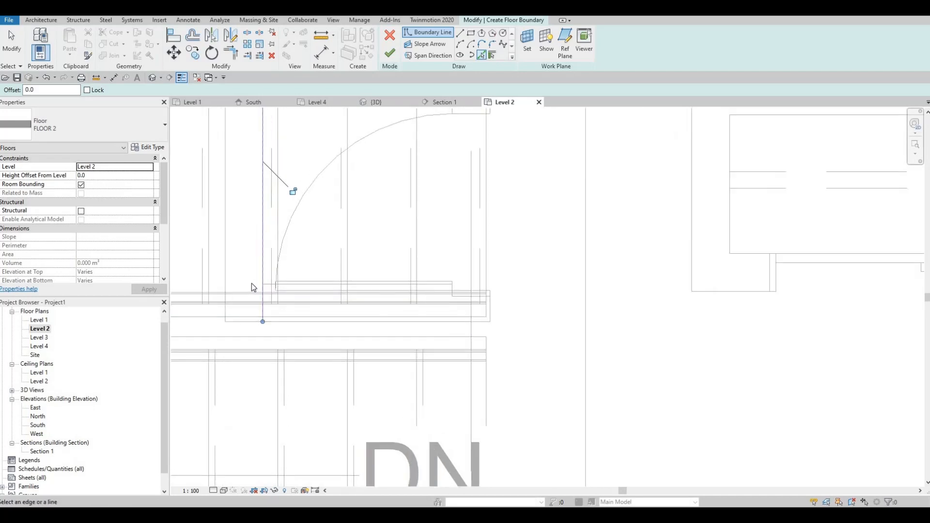
scroll(301, 309, up, 1)
scroll(366, 307, up, 2)
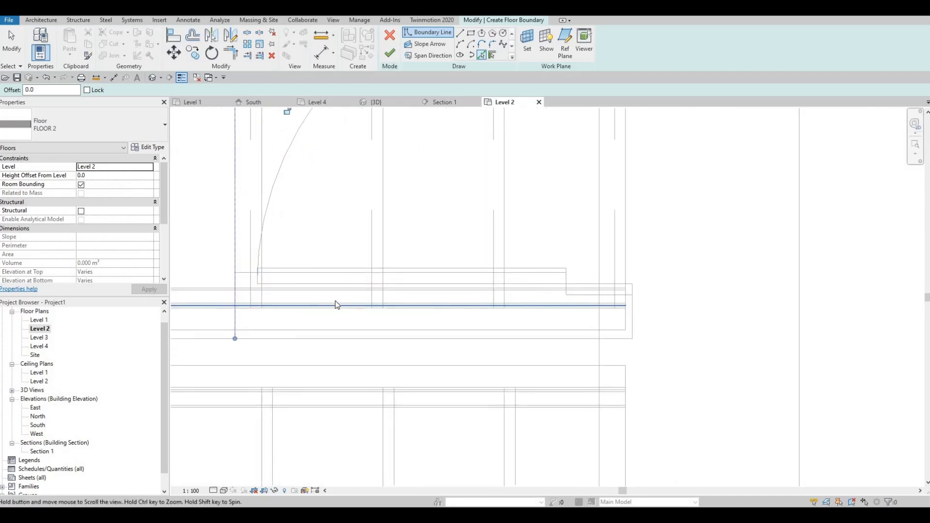
scroll(467, 302, down, 1)
scroll(642, 294, down, 1)
middle_drag(354, 317, 513, 325)
scroll(494, 303, down, 1)
middle_drag(571, 305, 442, 291)
scroll(524, 303, up, 1)
scroll(486, 295, up, 1)
middle_drag(378, 306, 473, 249)
scroll(473, 250, up, 1)
scroll(472, 250, down, 1)
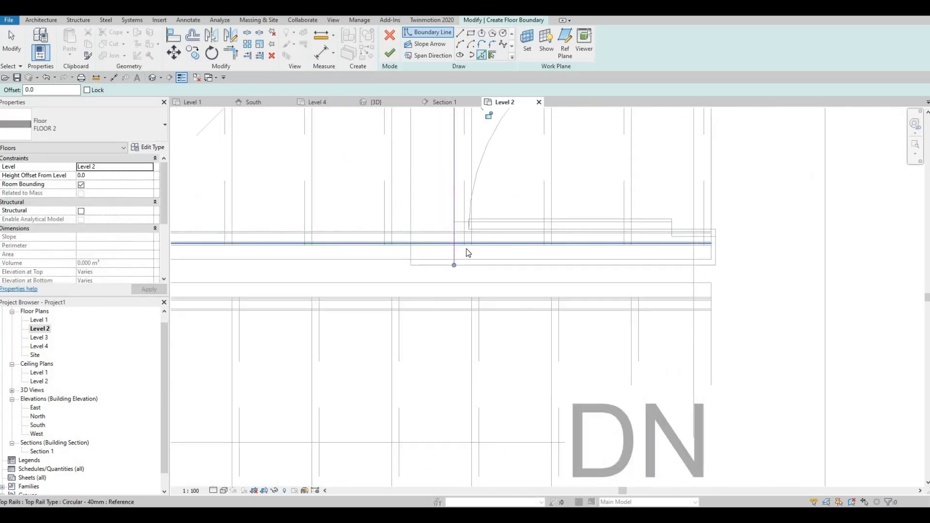
scroll(468, 252, up, 1)
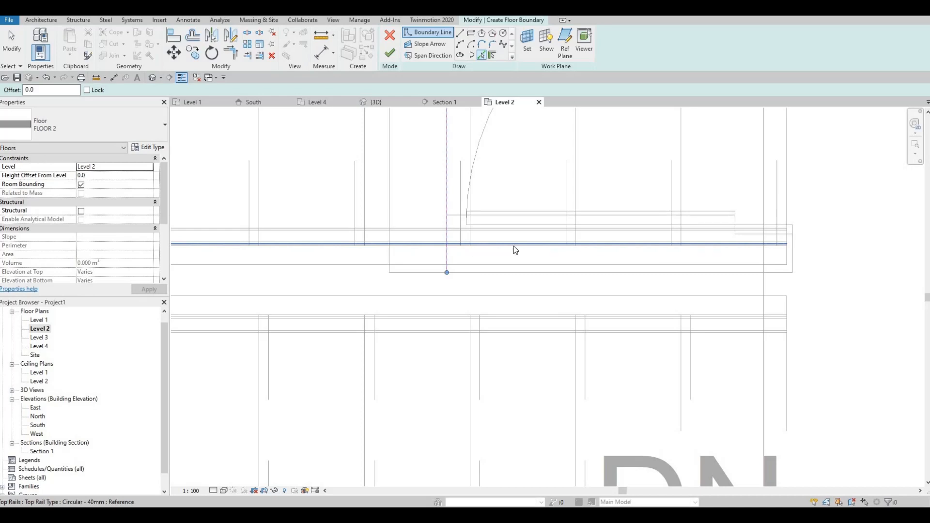
scroll(482, 241, down, 2)
scroll(465, 237, down, 1)
scroll(451, 239, down, 3)
middle_drag(558, 264, 473, 259)
scroll(473, 259, down, 3)
middle_drag(641, 311, 571, 286)
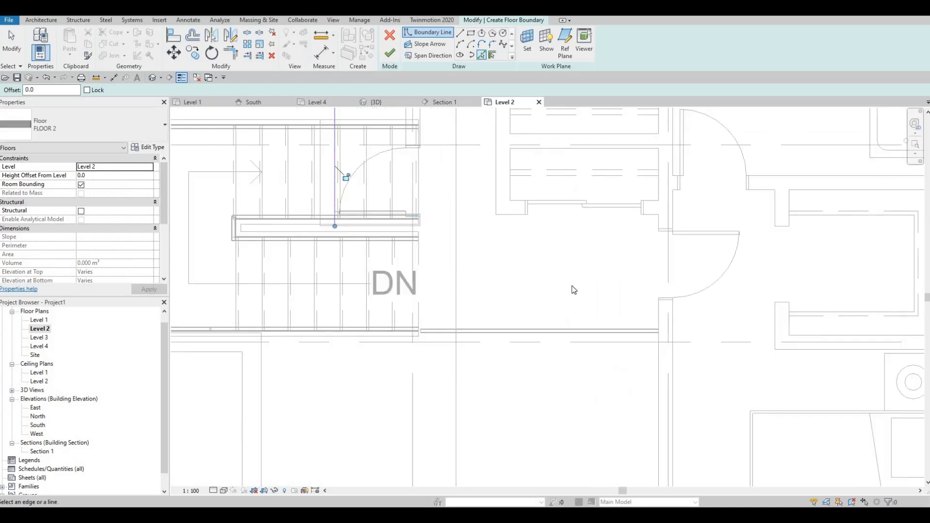
Pick boundary lines on grid C, the end of the lower stair flight, and the wall edge below the bathroom door.
scroll(557, 296, down, 1)
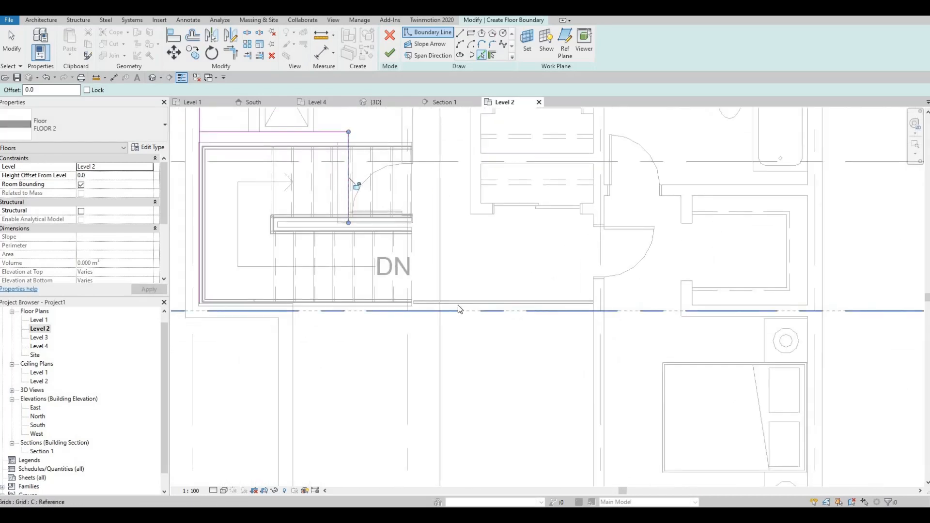
scroll(410, 291, up, 2)
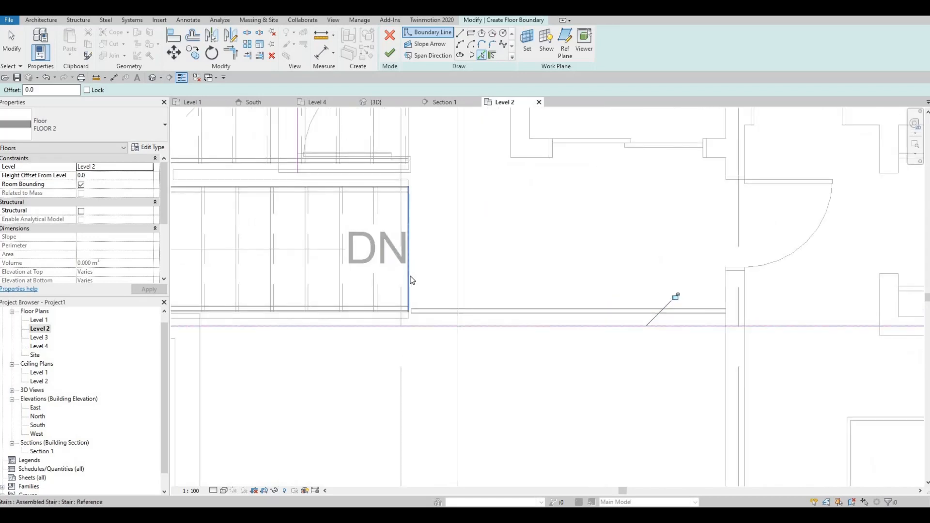
click(410, 277)
middle_drag(429, 207, 429, 259)
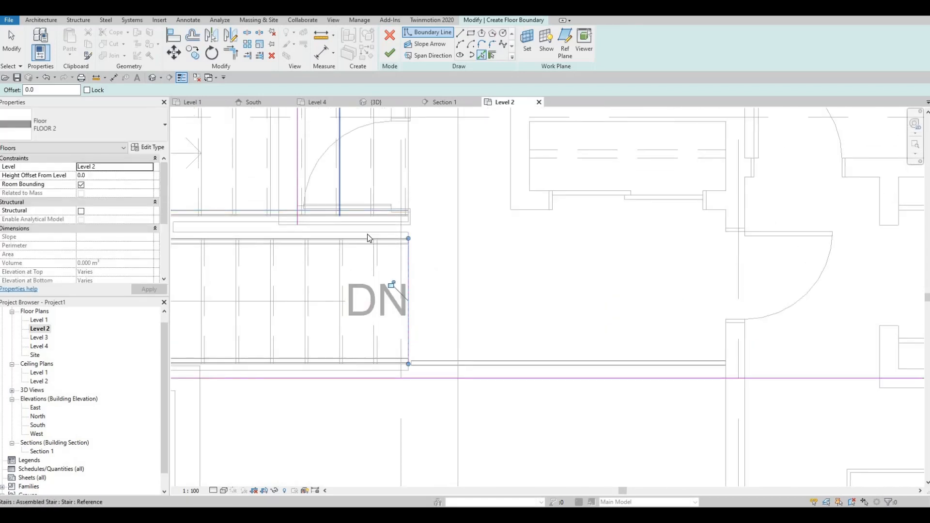
scroll(367, 236, up, 3)
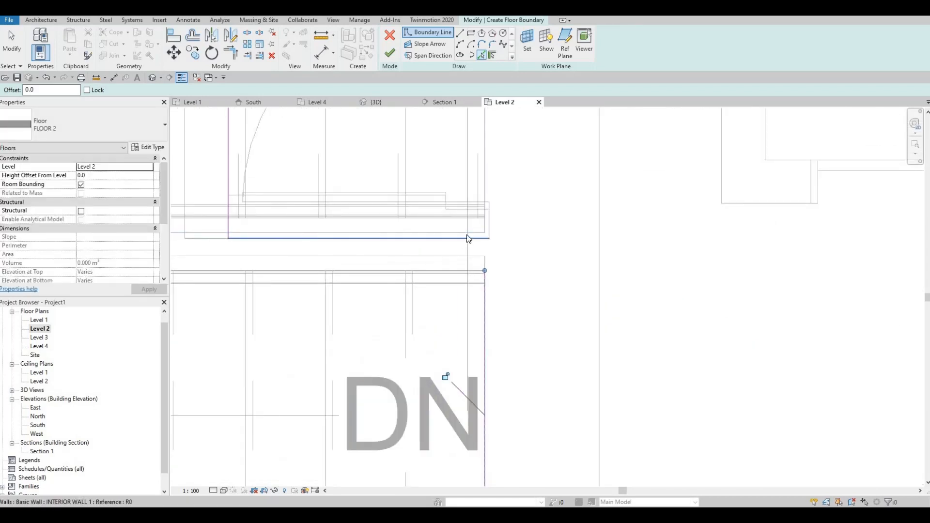
click(468, 238)
Pick boundary lines along the inner, lower and exterior walls of the queen-bed bedroom.
scroll(562, 244, down, 5)
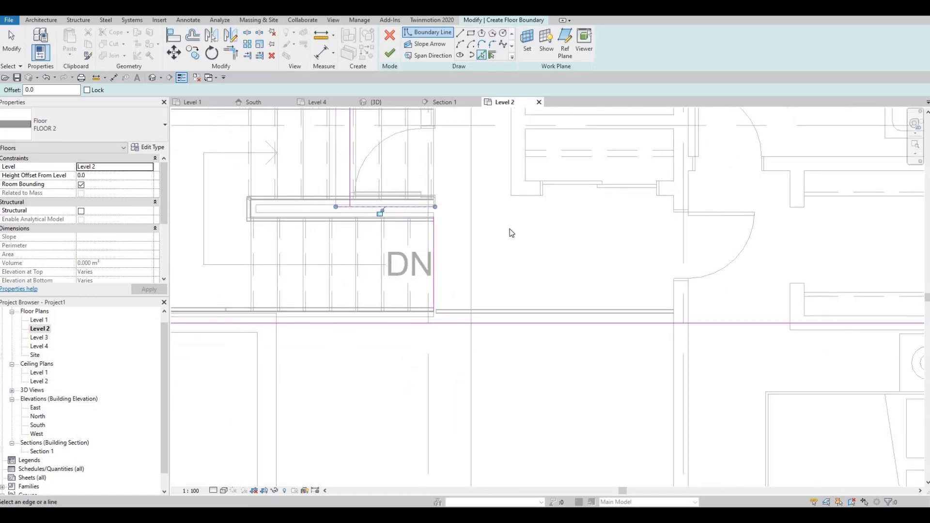
scroll(330, 204, up, 5)
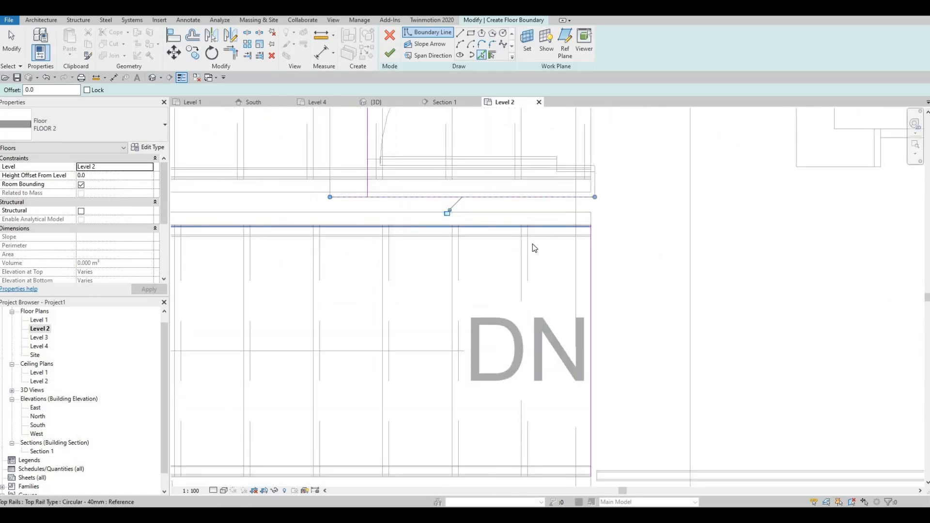
scroll(537, 256, down, 2)
middle_drag(540, 274, 368, 247)
scroll(565, 283, down, 3)
middle_drag(545, 298, 271, 269)
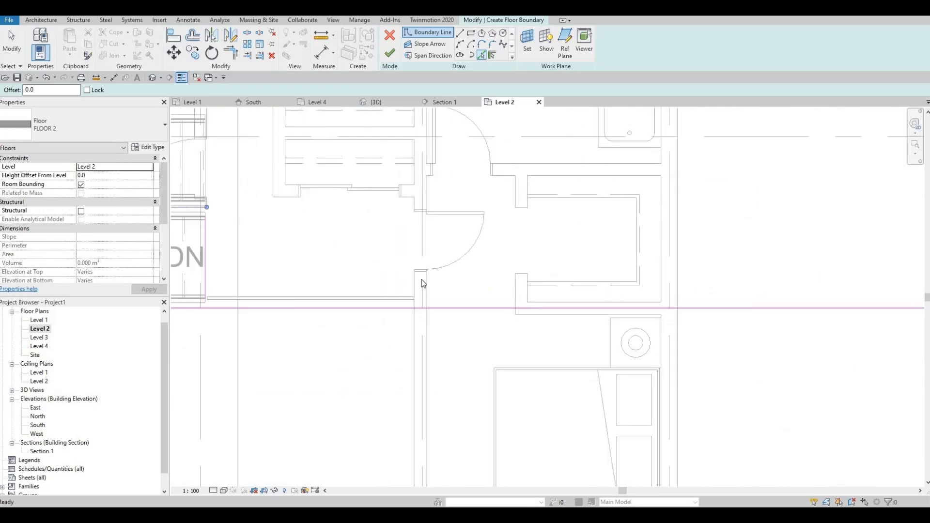
scroll(485, 309, down, 2)
middle_drag(464, 341, 401, 228)
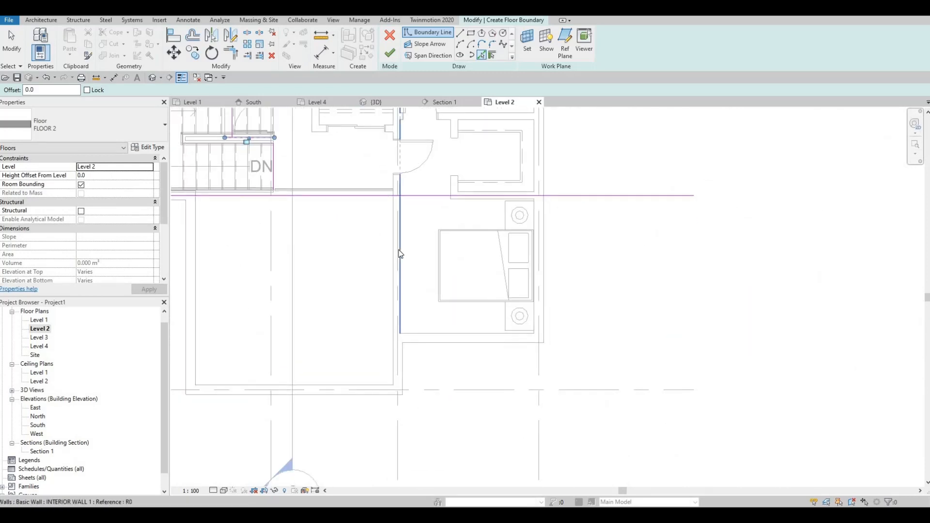
click(407, 311)
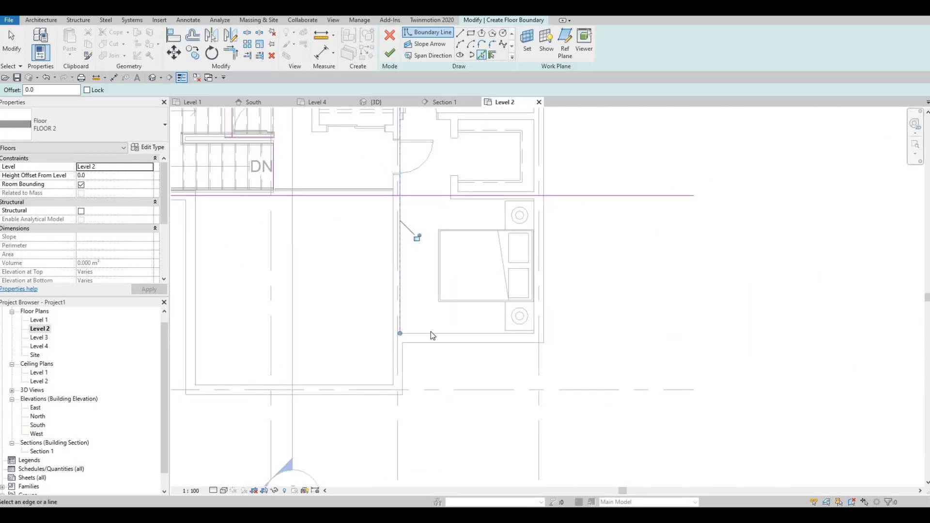
click(430, 333)
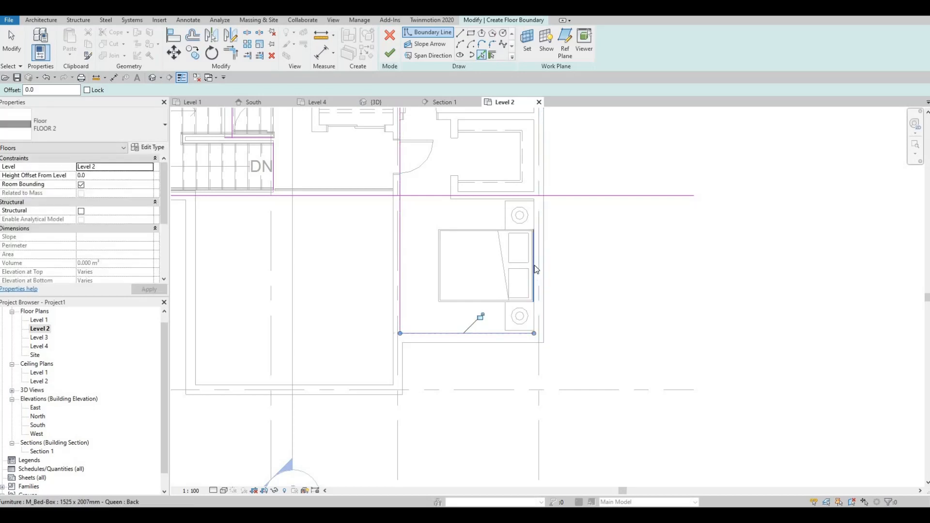
click(536, 164)
middle_drag(518, 131, 502, 265)
Pick boundary lines along the bathtub bathroom's upper wall and the exterior wall side of the twin bed.
scroll(503, 265, down, 5)
scroll(485, 241, up, 6)
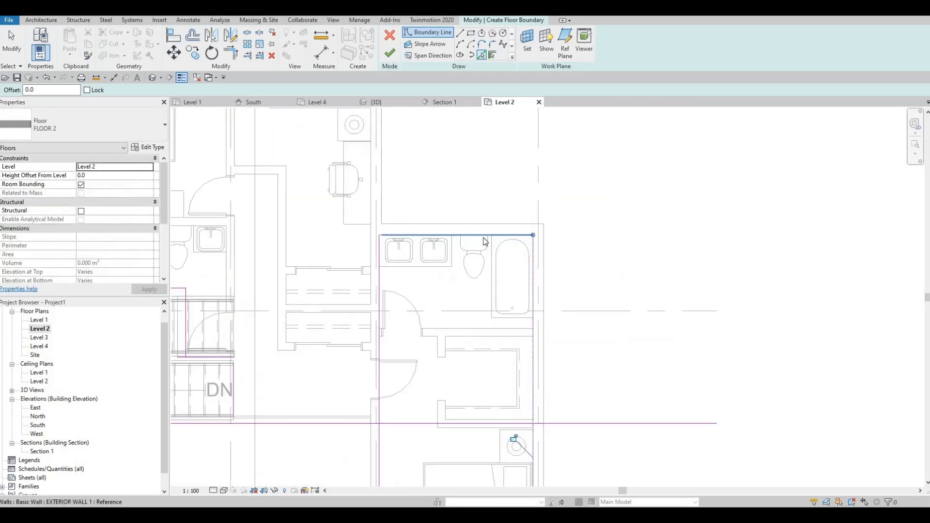
middle_drag(401, 249, 437, 336)
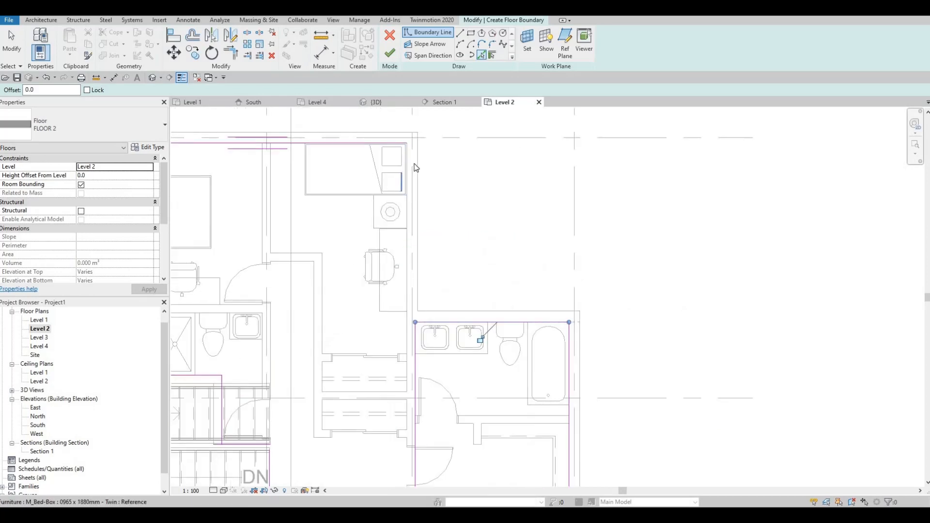
scroll(412, 169, up, 2)
scroll(411, 140, up, 3)
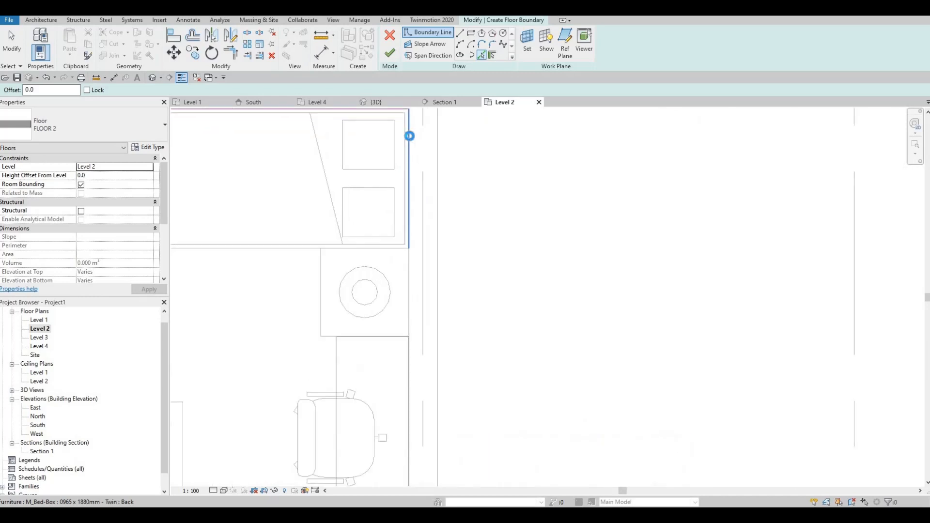
scroll(431, 211, down, 5)
Trim the exterior wall boundary line to a corner with the line along the shower bathroom's lower wall.
key(Escape)
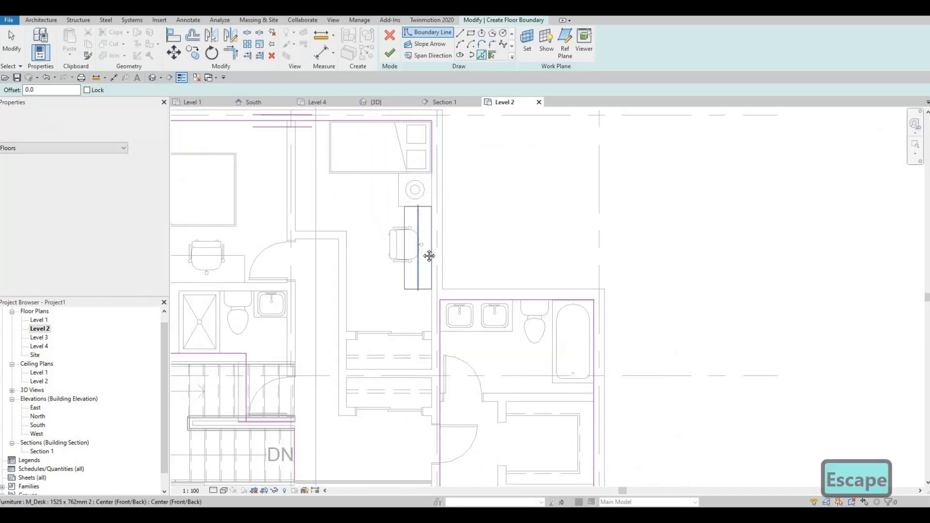
middle_drag(430, 249, 457, 263)
key(t)
key(r)
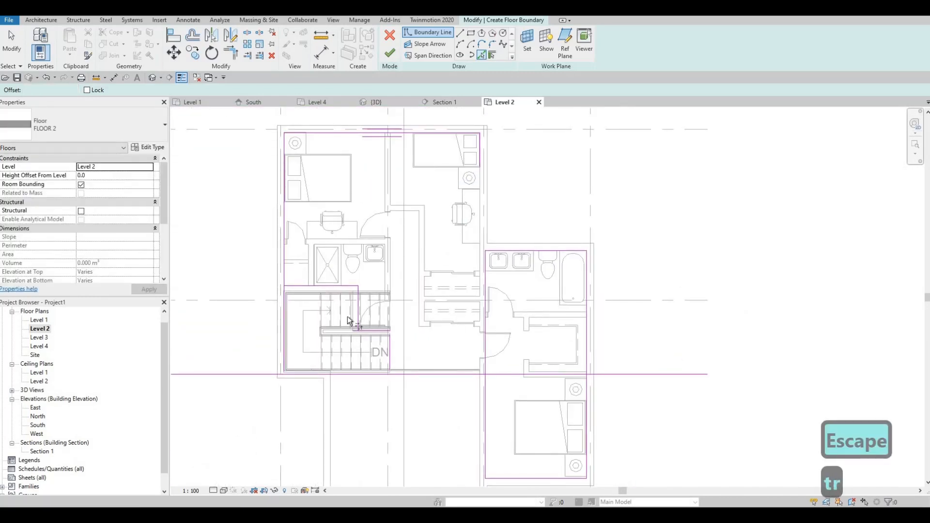
scroll(326, 290, up, 5)
click(295, 240)
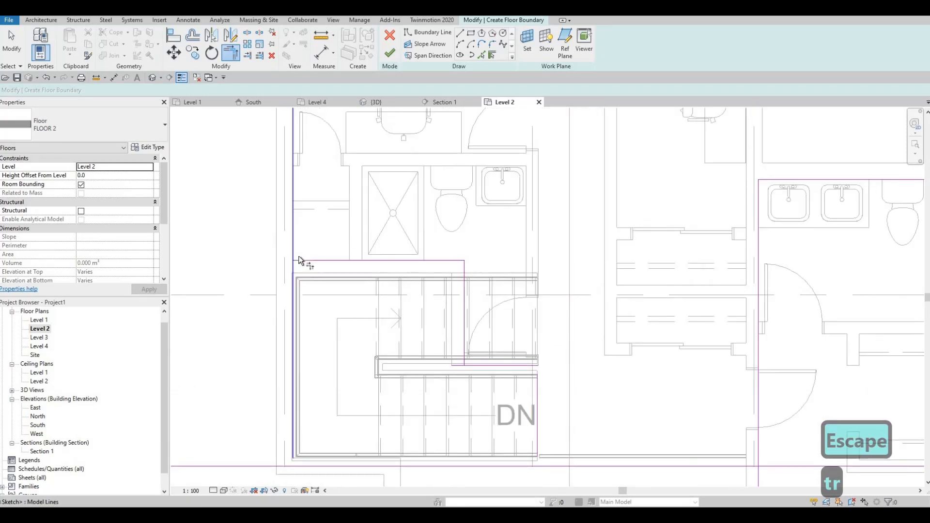
click(301, 260)
Trim the vertical boundary line crossing the upper stair flight to a corner with the line along the stair's middle railing.
middle_drag(462, 312, 446, 278)
scroll(446, 285, up, 1)
click(446, 293)
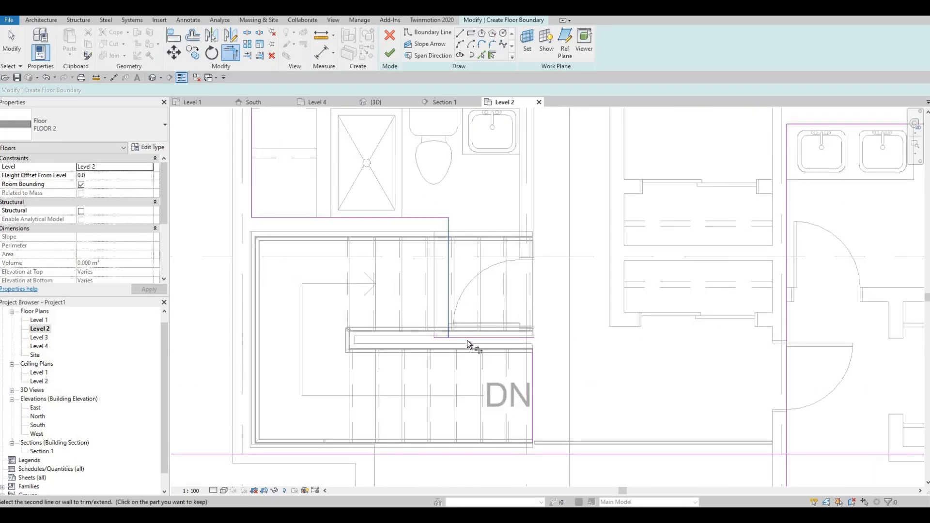
click(477, 338)
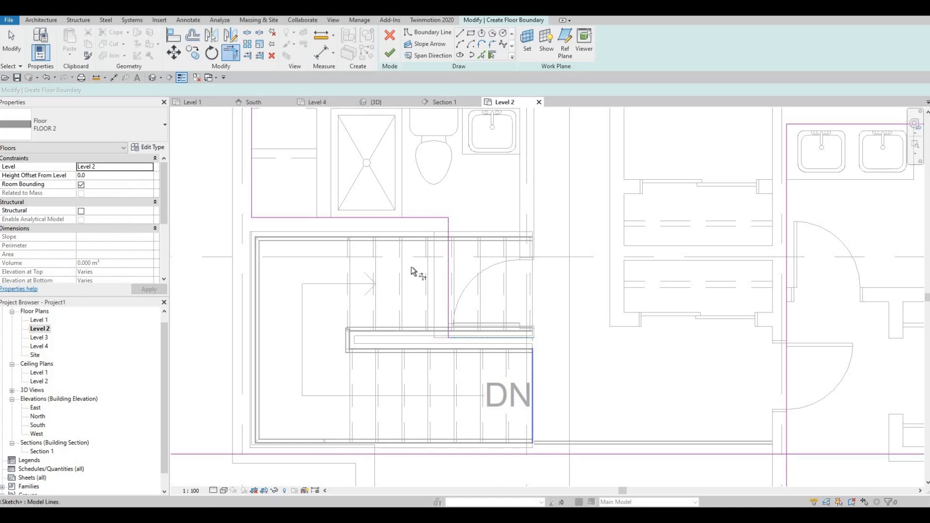
Trim the boundary line at the lower stair flight's end to corners with the railing line and the line on grid C.
middle_drag(633, 469, 515, 329)
middle_drag(392, 271, 476, 259)
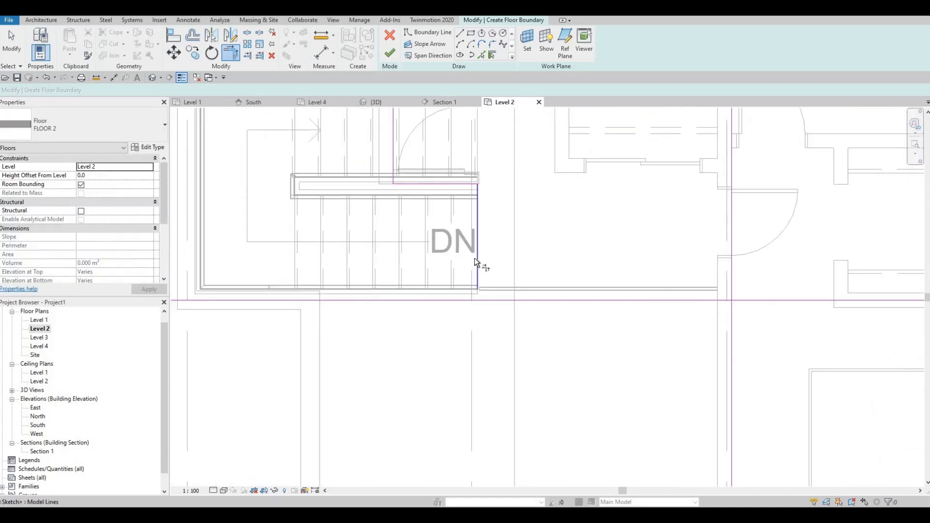
click(476, 259)
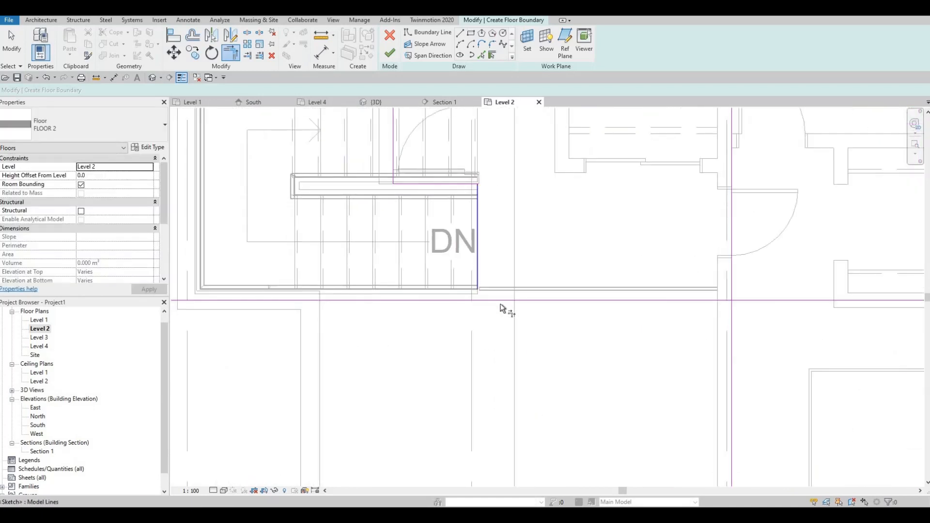
click(575, 304)
Trim the grid C boundary line to a corner with the queen-bed bedroom's inner wall line.
middle_drag(529, 315, 365, 299)
middle_drag(487, 243, 438, 201)
scroll(438, 201, down, 1)
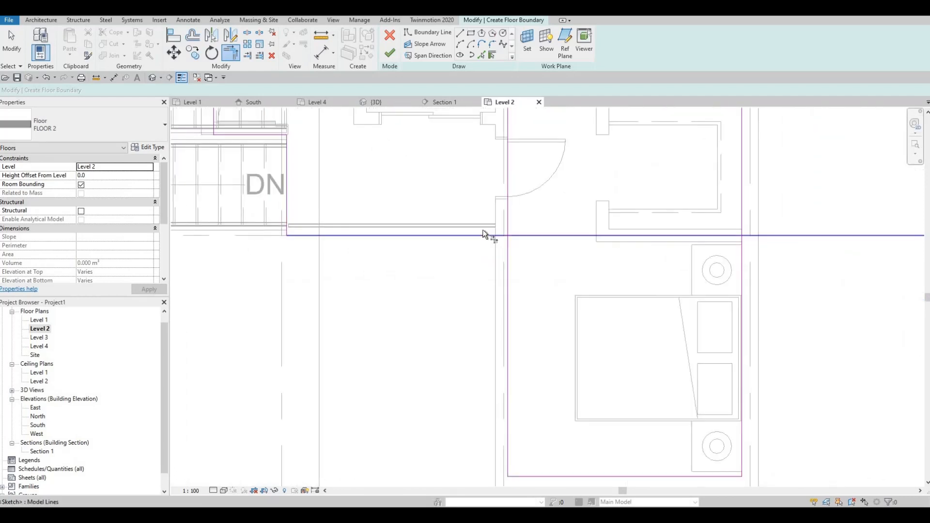
click(480, 234)
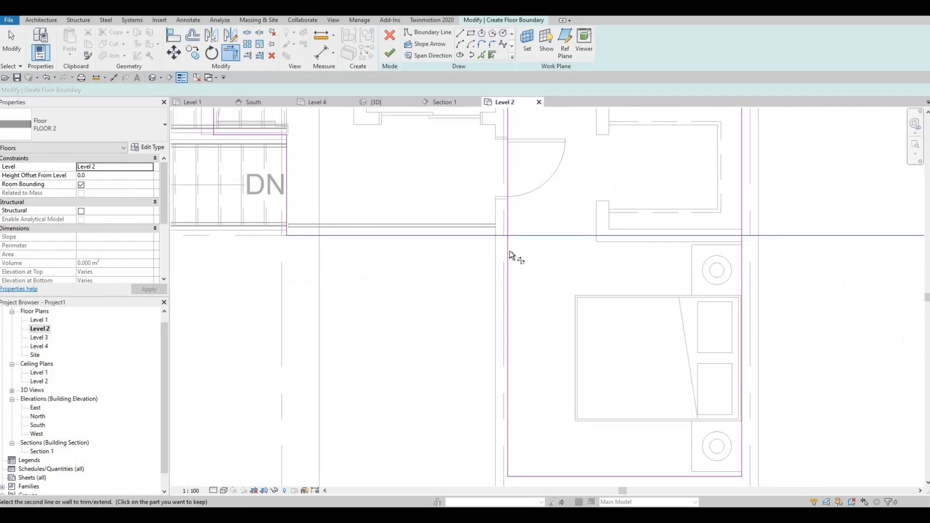
click(509, 251)
Join the bathtub bathroom's upper wall boundary line and the exterior wall line beside the twin bed into a corner.
middle_drag(563, 412, 496, 318)
scroll(497, 318, down, 2)
middle_drag(468, 145, 447, 285)
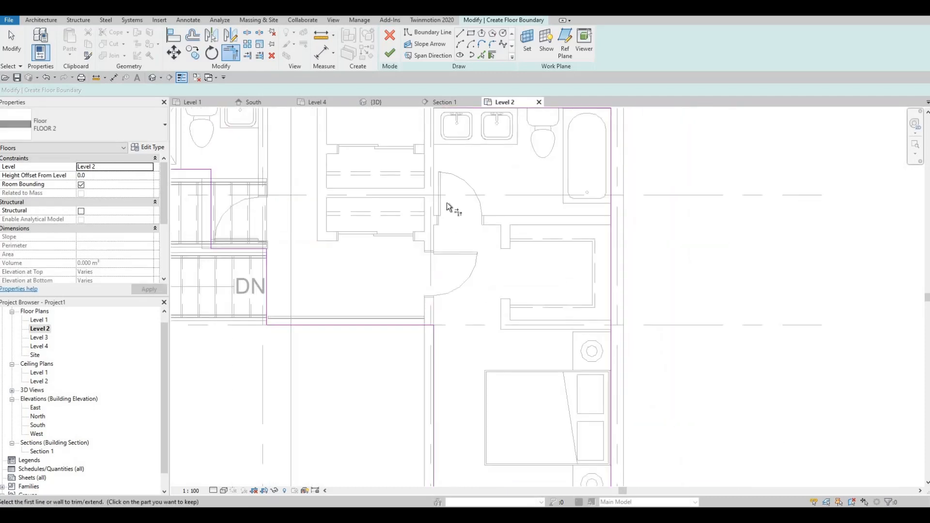
middle_drag(445, 130, 436, 374)
scroll(446, 223, up, 3)
click(430, 229)
scroll(436, 373, down, 1)
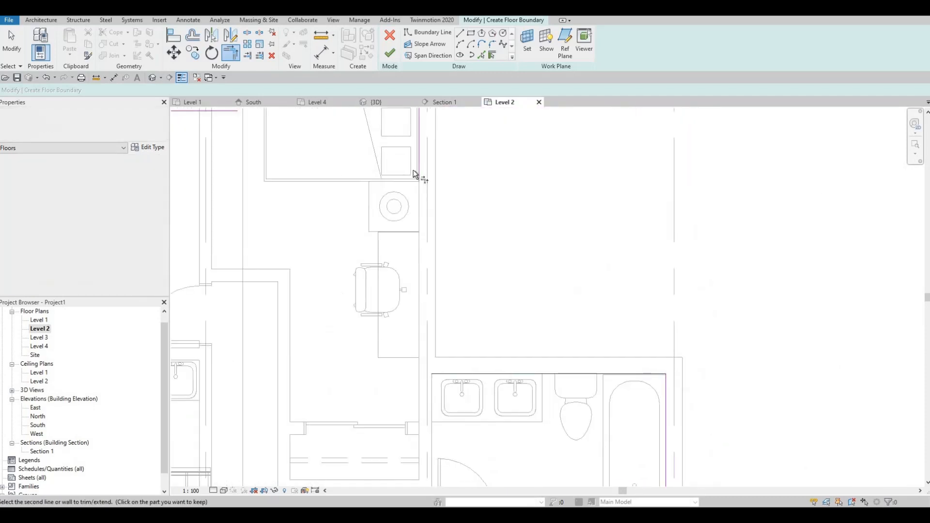
middle_drag(419, 167, 420, 271)
click(419, 270)
middle_drag(408, 216, 418, 308)
scroll(419, 307, down, 1)
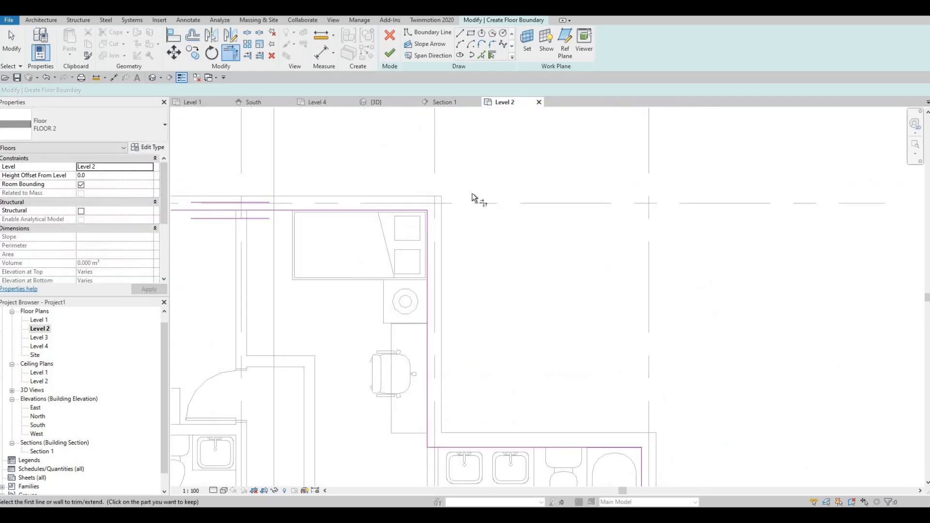
Finish the closed boundary sketch to create the FLOOR 2 floor on Level 2, and clear the selection.
middle_drag(429, 269, 497, 211)
scroll(497, 211, down, 4)
middle_drag(532, 315, 527, 277)
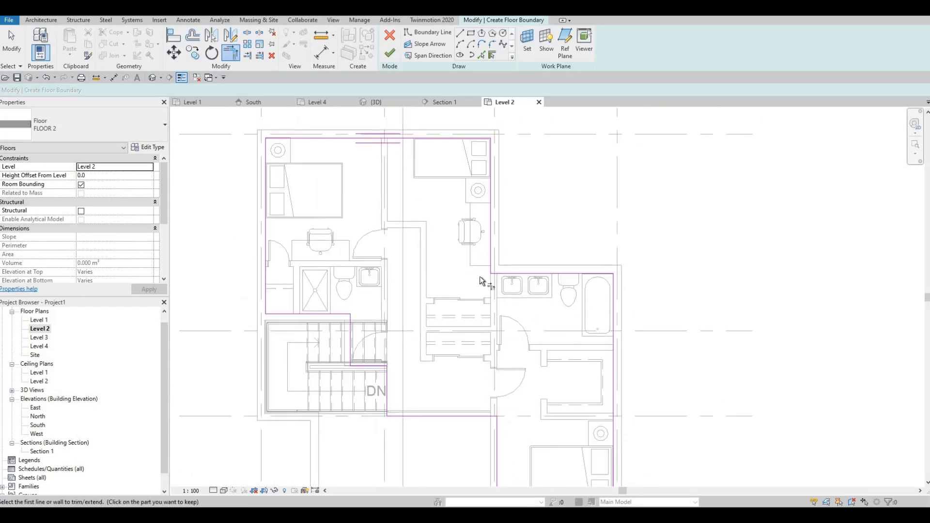
scroll(489, 282, up, 4)
scroll(384, 114, down, 3)
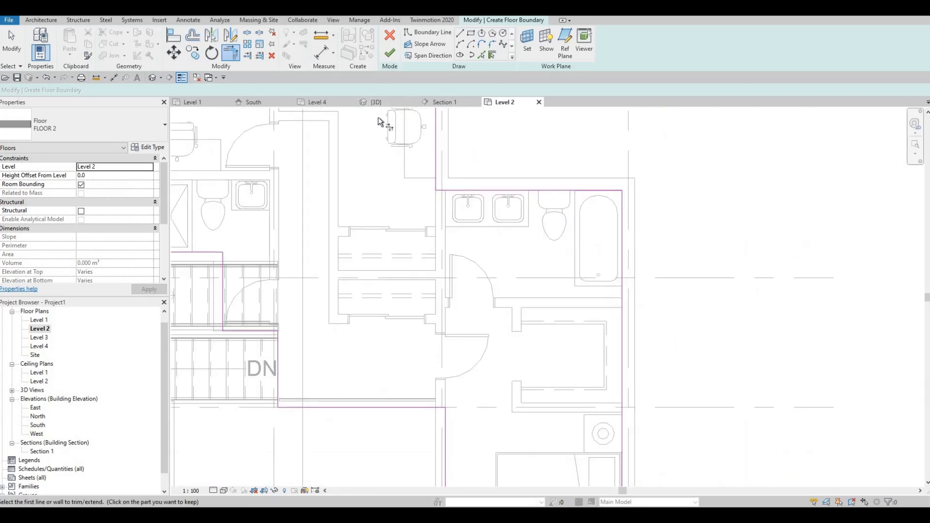
click(390, 52)
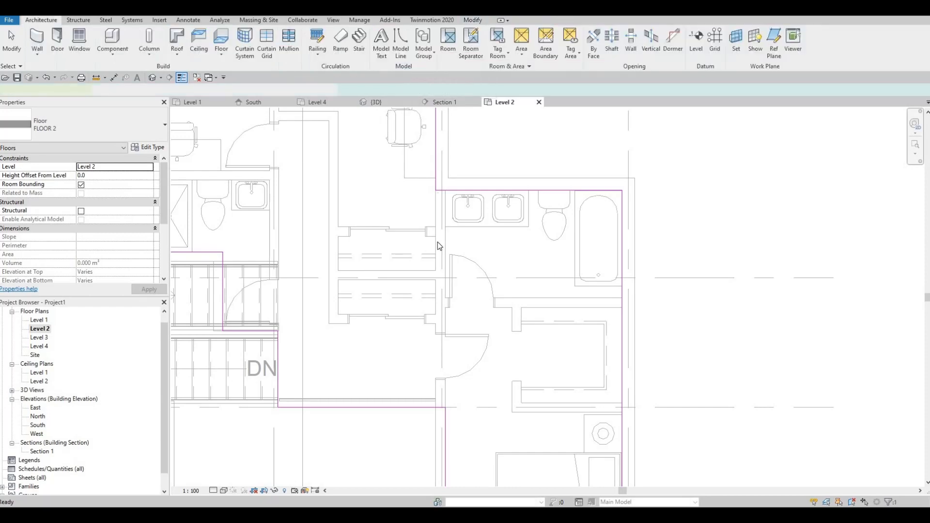
scroll(439, 226, down, 2)
scroll(417, 209, down, 3)
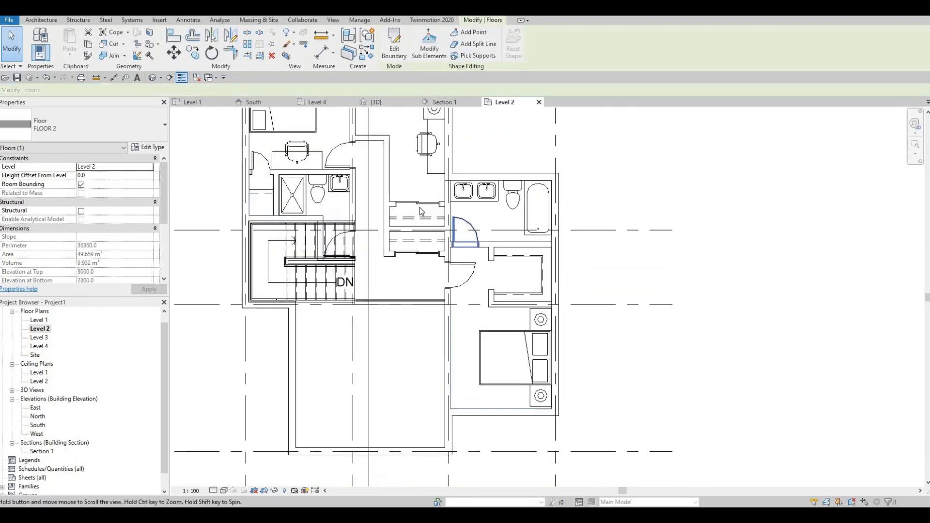
key(Escape)
key(Escape)
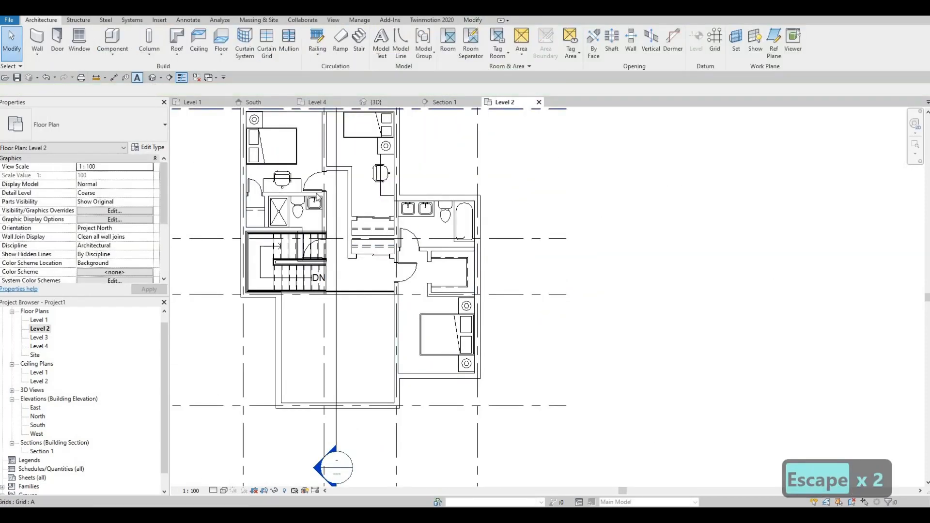
Examine the new Level 2 floor around the stair, railing and bedrooms from several angles in the 3D view.
click(151, 79)
scroll(429, 274, down, 5)
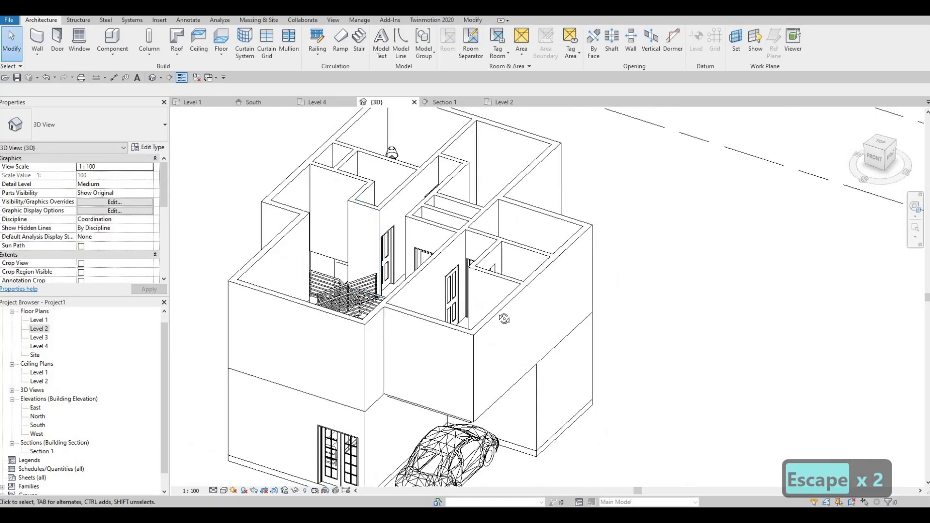
shift+middle_drag(429, 274, 819, 388)
scroll(536, 303, up, 2)
scroll(434, 152, up, 6)
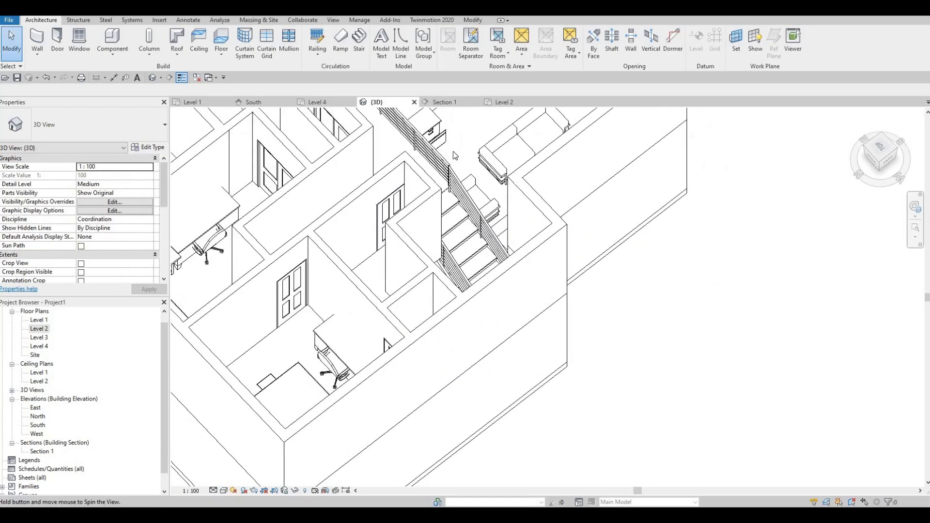
shift+middle_drag(388, 187, 310, 310)
scroll(339, 346, down, 2)
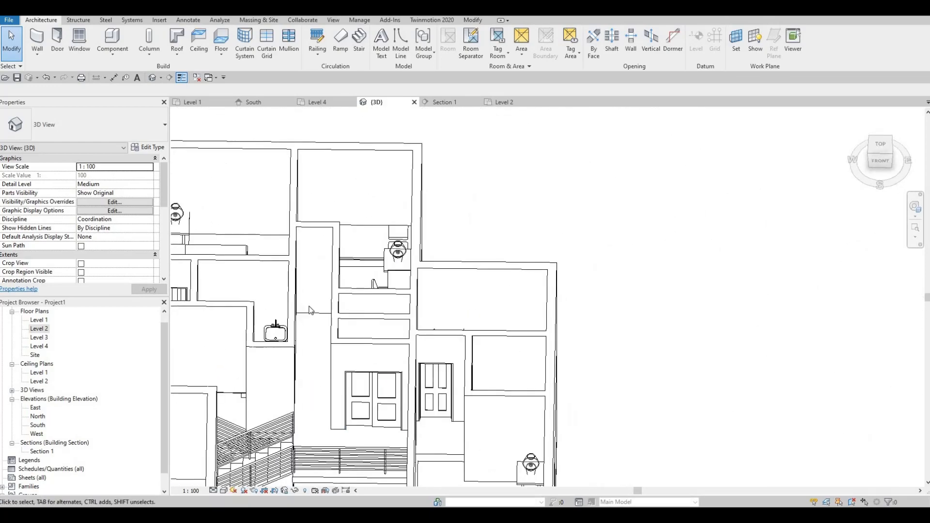
scroll(373, 350, down, 2)
shift+middle_drag(383, 351, 470, 352)
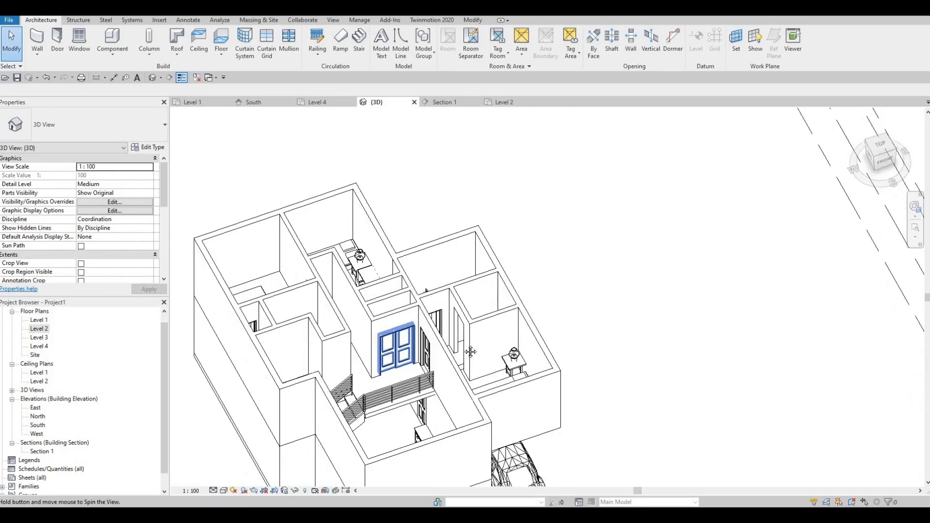
middle_drag(380, 378, 485, 346)
scroll(485, 345, up, 2)
scroll(480, 405, down, 3)
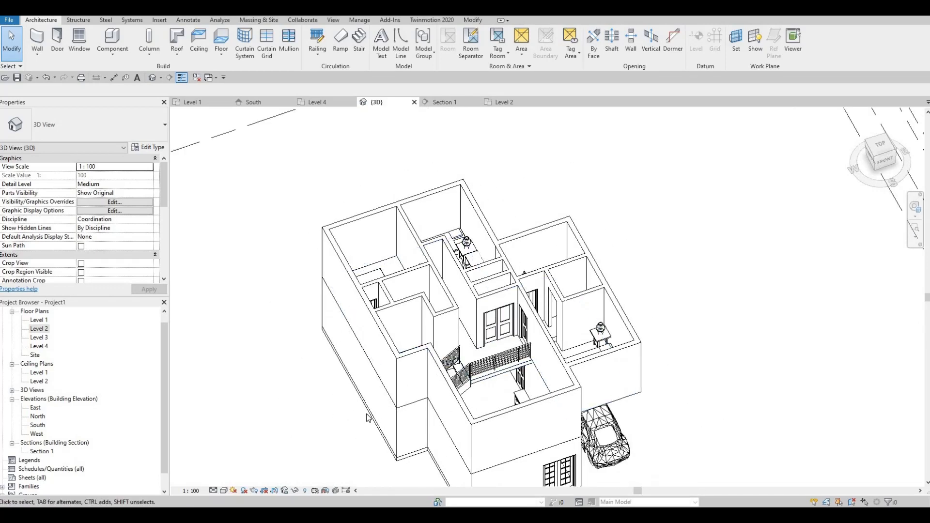
shift+middle_drag(369, 417, 25, 417)
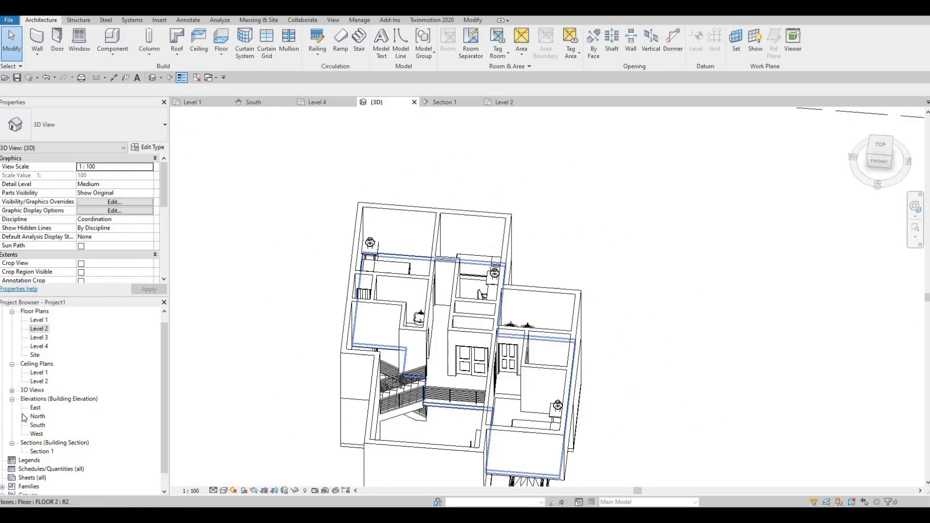
Return to the Level 2 floor plan and bring the whole layout into view.
double_click(38, 320)
double_click(37, 330)
middle_drag(330, 361, 463, 384)
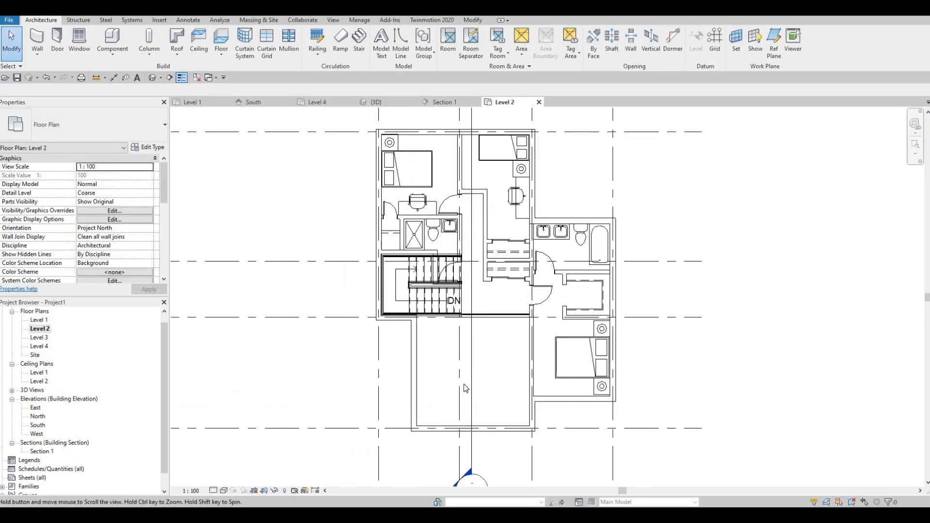
scroll(434, 393, down, 2)
scroll(434, 395, up, 2)
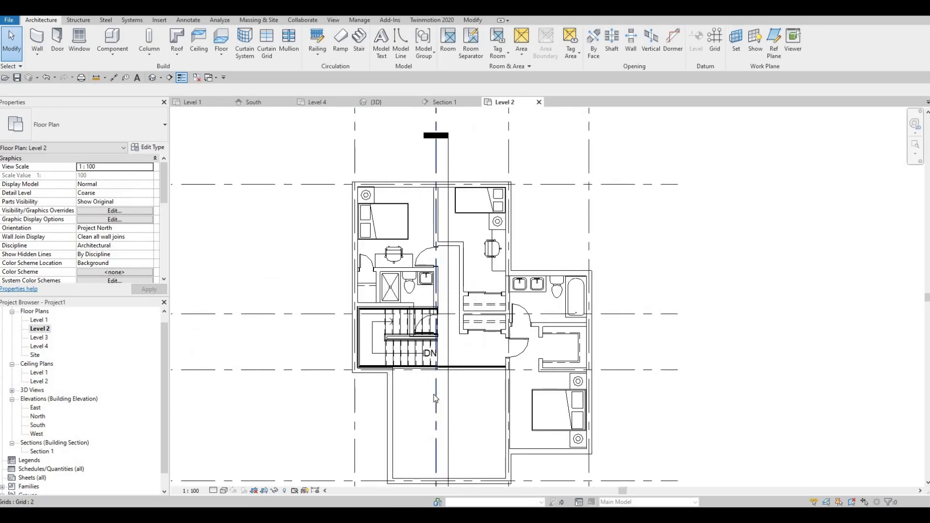